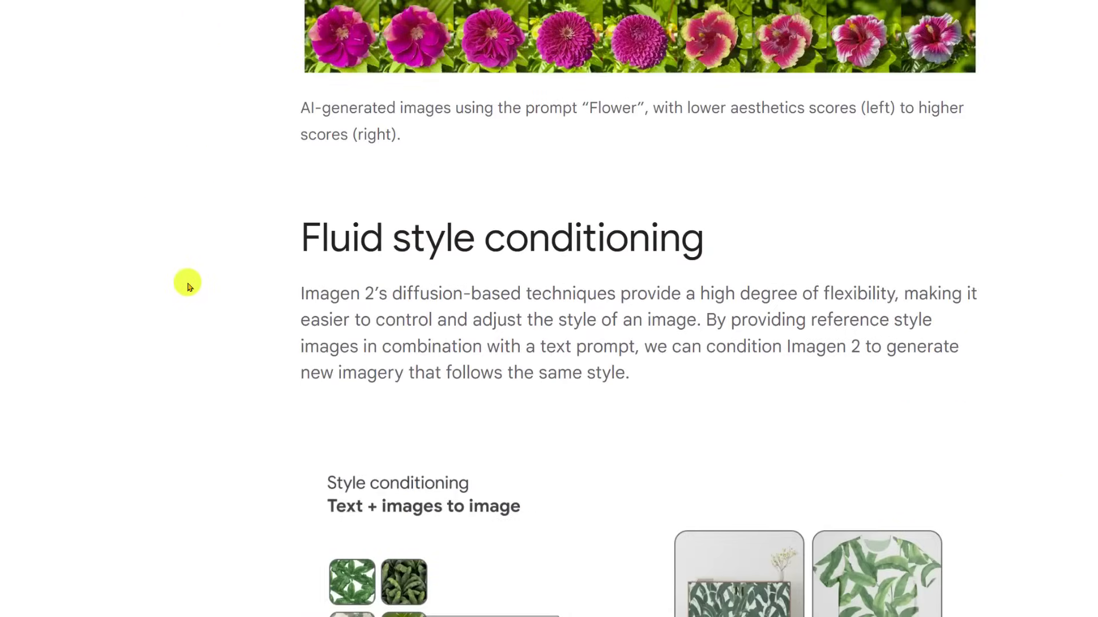
# Step: Open the AI-generated flower strip as an enlarged image and compare the lower-scored flowers with the higher-scored ones
pyautogui.scroll(5, 191, 287)
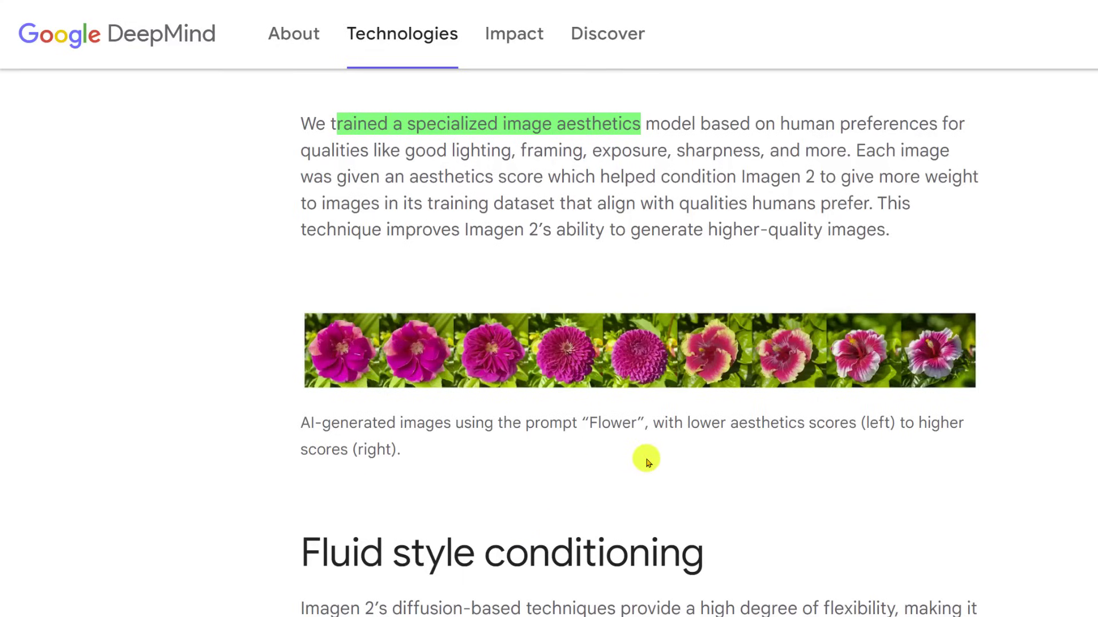
pyautogui.rightClick(622, 364)
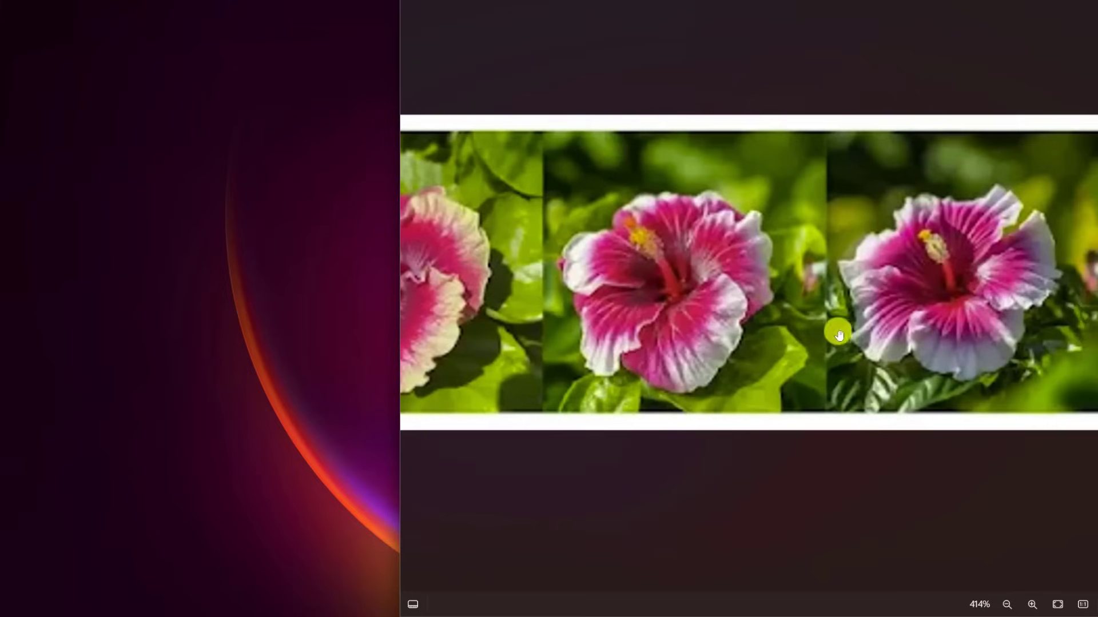
pyautogui.scroll(1, 1061, 330)
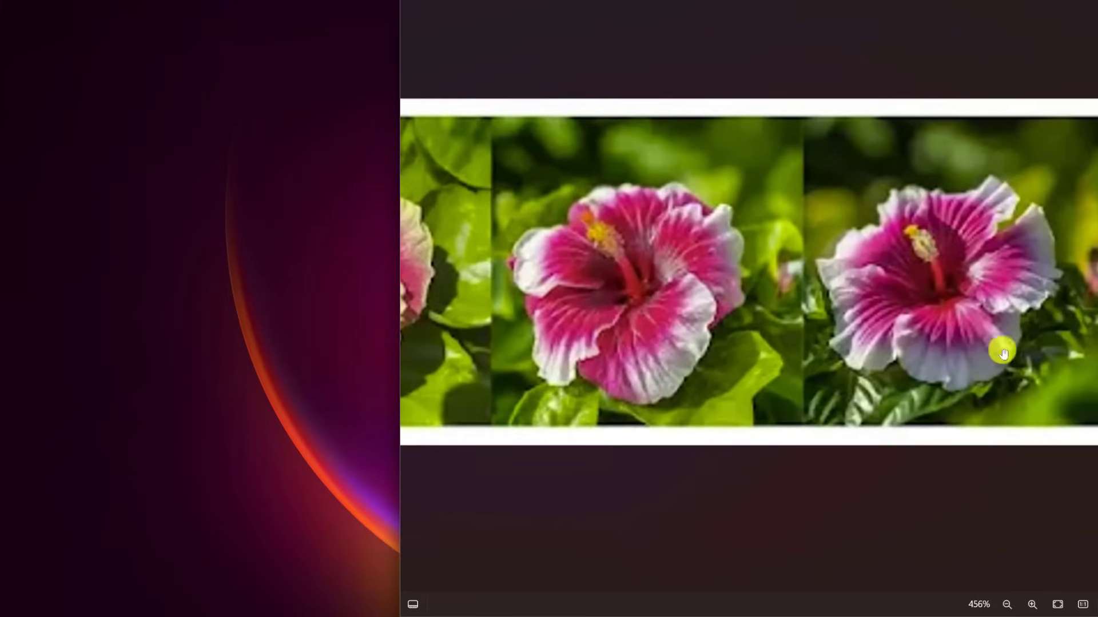
pyautogui.scroll(-3, 752, 301)
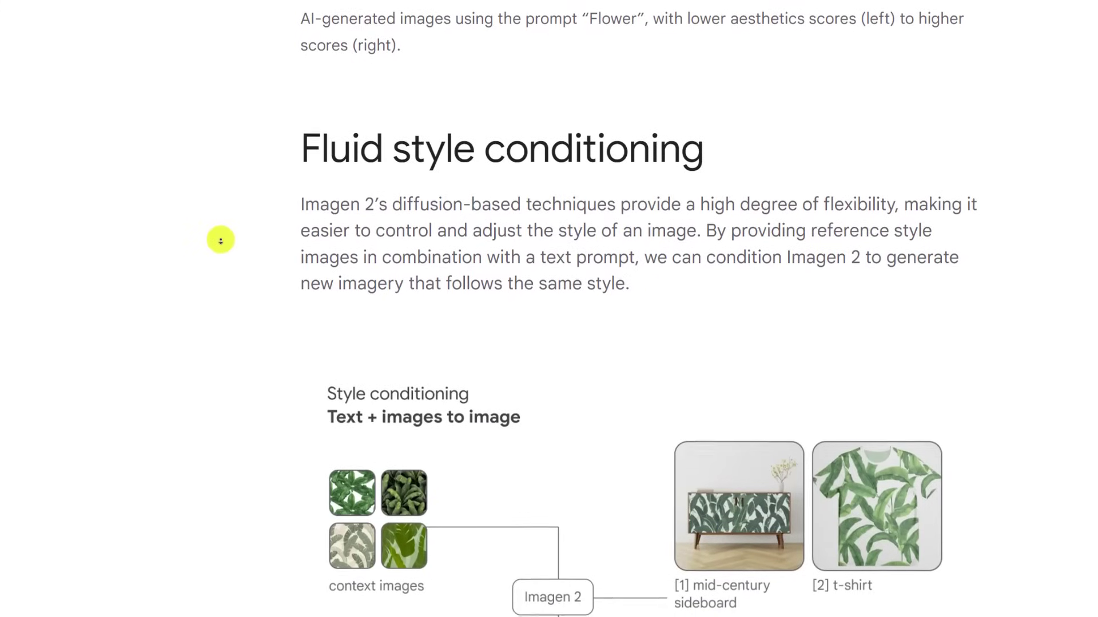
# Step: Highlight the phrases on flexibility, controlling and adjusting image style, reference style and text prompt in the Fluid style conditioning paragraph
pyautogui.scroll(-1, 544, 306)
pyautogui.moveTo(676, 173); pyautogui.dragTo(918, 172)
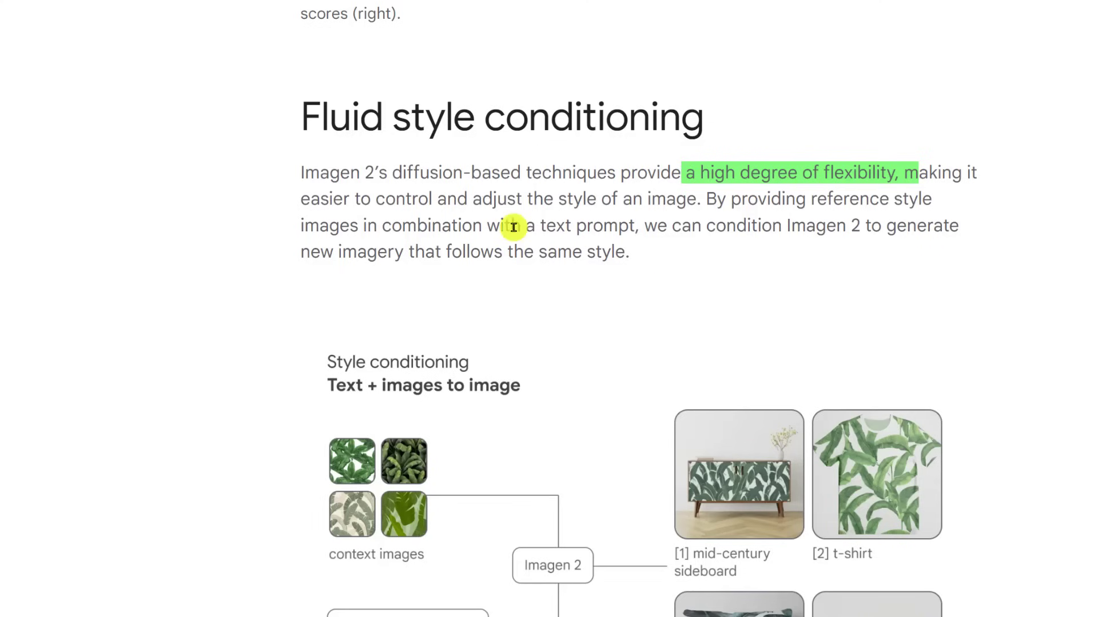
pyautogui.moveTo(384, 199); pyautogui.dragTo(701, 199)
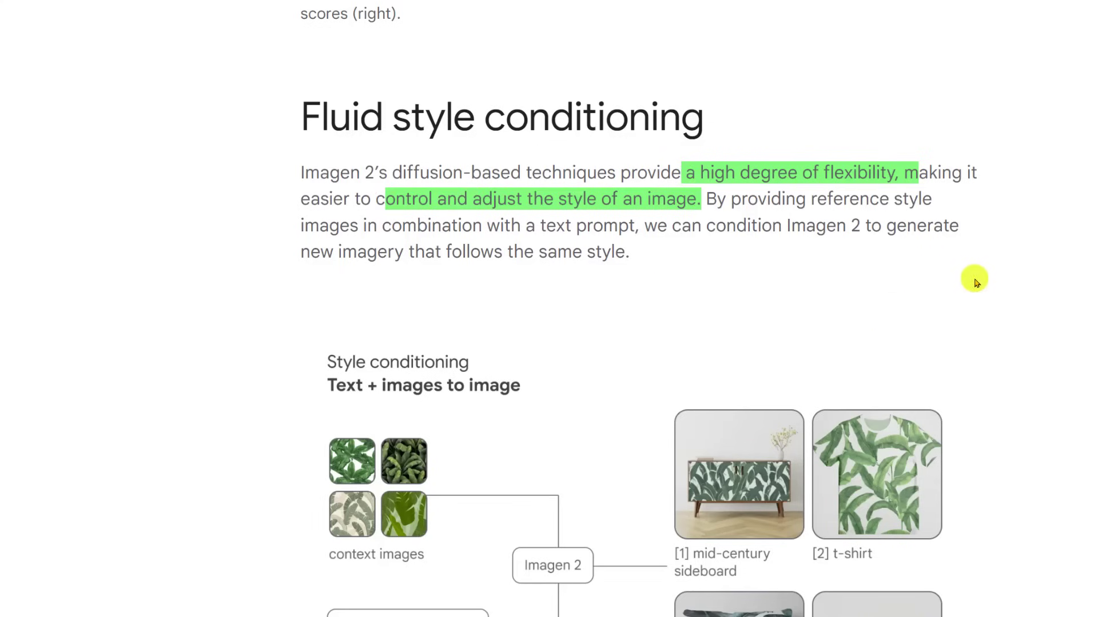
pyautogui.scroll(-1, 821, 233)
pyautogui.moveTo(809, 151); pyautogui.dragTo(947, 159)
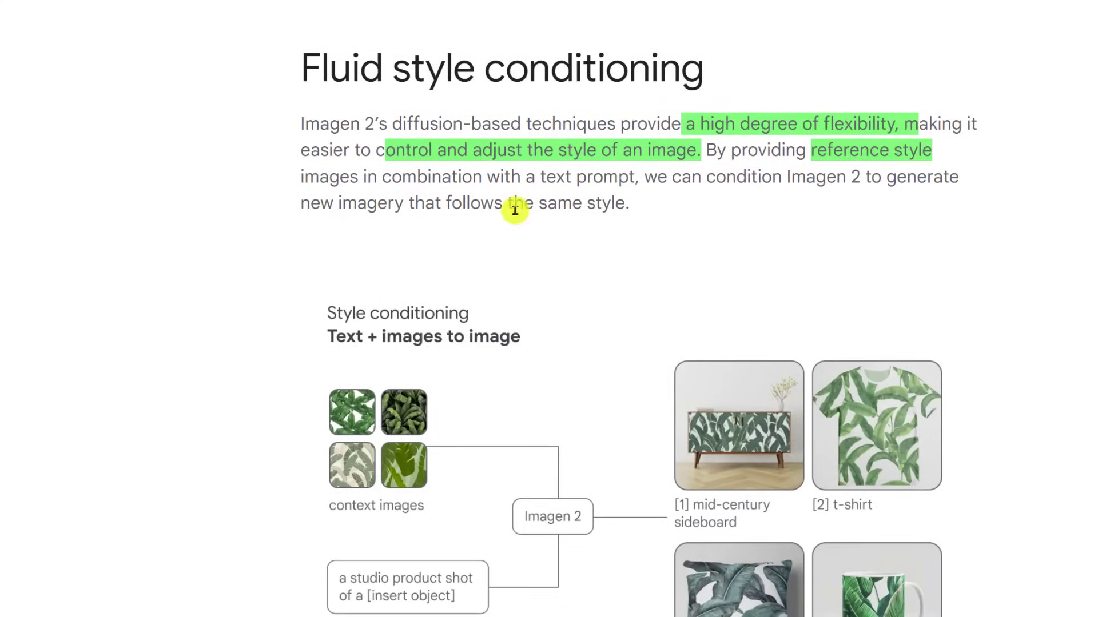
pyautogui.moveTo(488, 179); pyautogui.dragTo(634, 179)
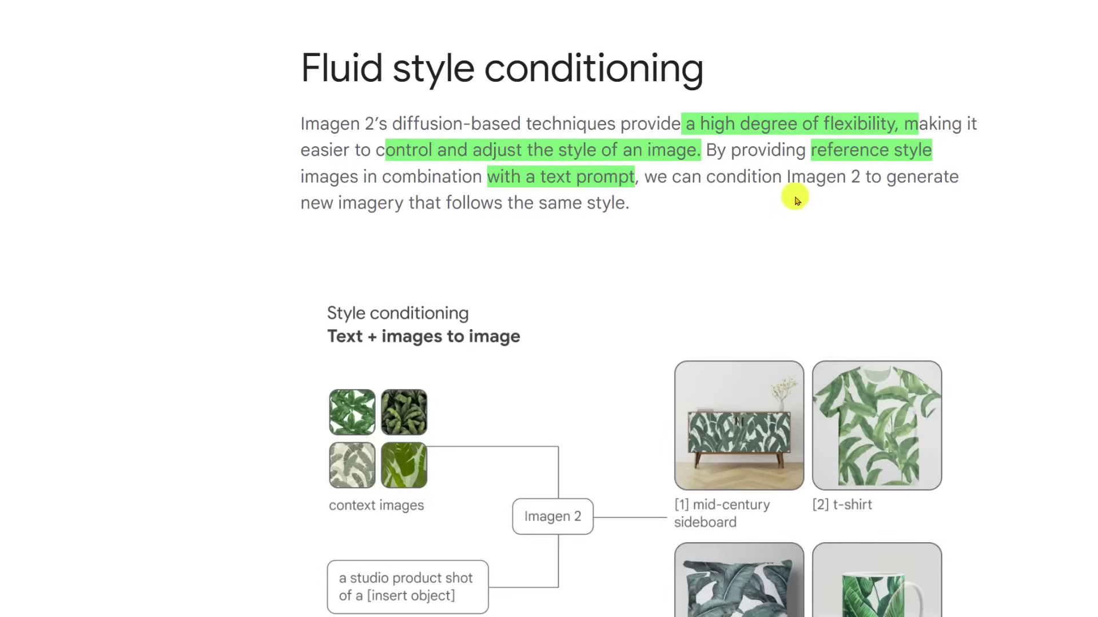
# Step: Examine the style conditioning diagram that combines context images and a prompt into product images
pyautogui.scroll(-3, 162, 285)
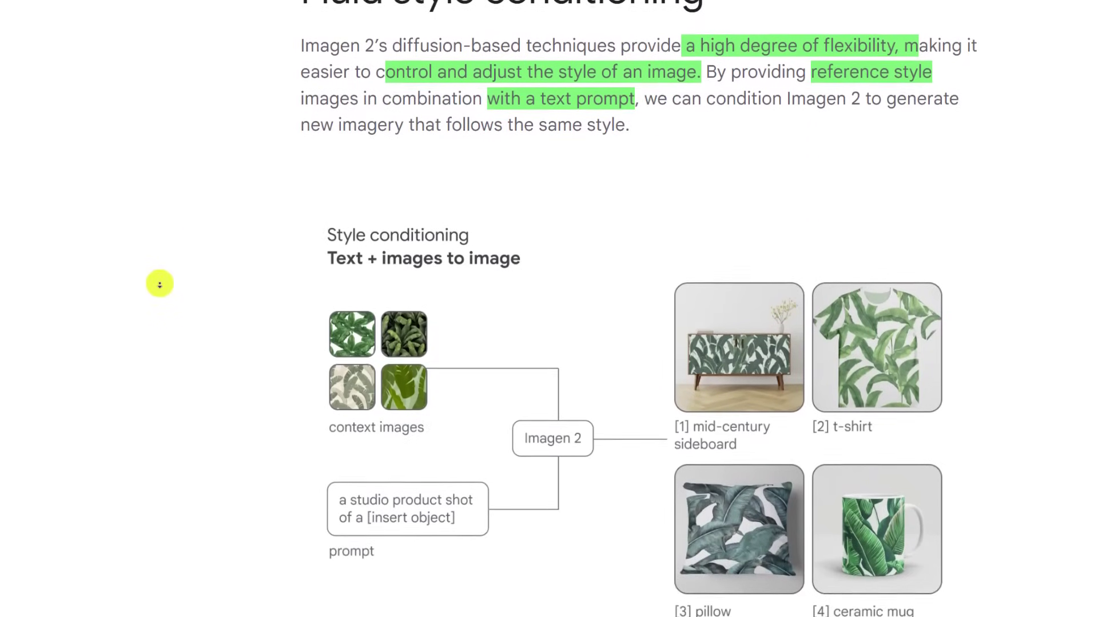
pyautogui.scroll(-1, 220, 299)
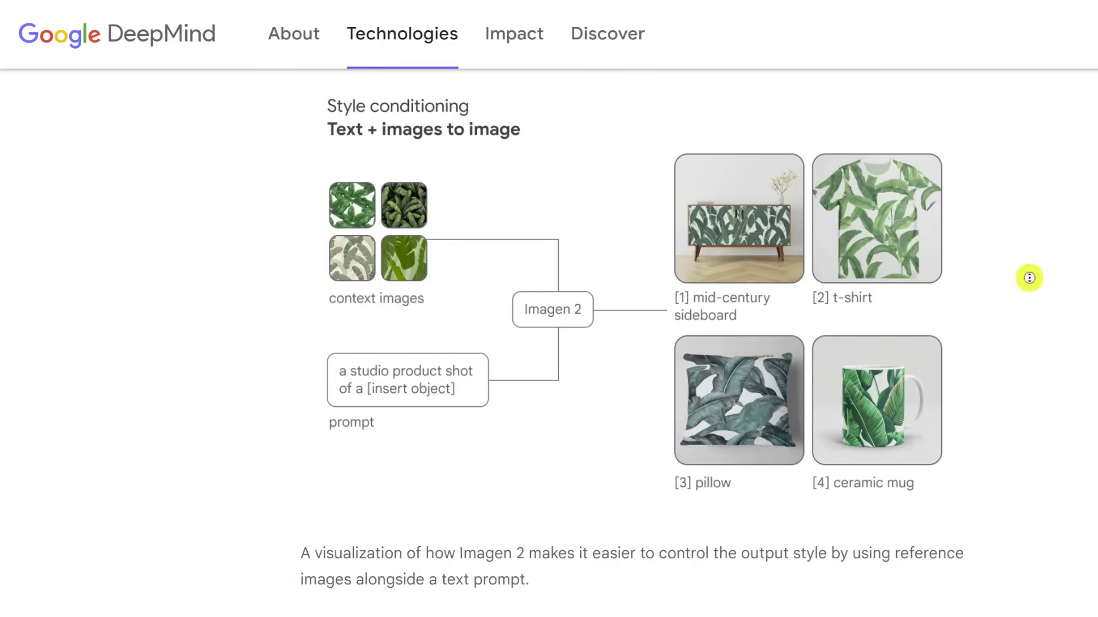
pyautogui.scroll(-8, 1029, 278)
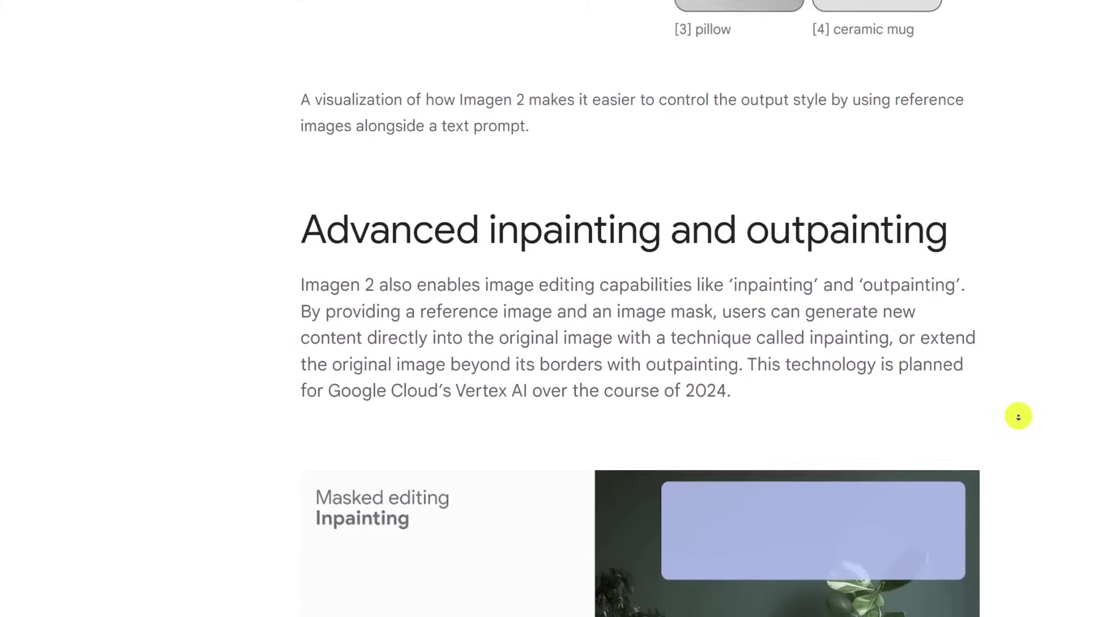
# Step: Highlight the phrases on generating new content in the original image, inpainting, extend and outpainting in the Advanced inpainting and outpainting paragraph
pyautogui.scroll(-3, 1018, 416)
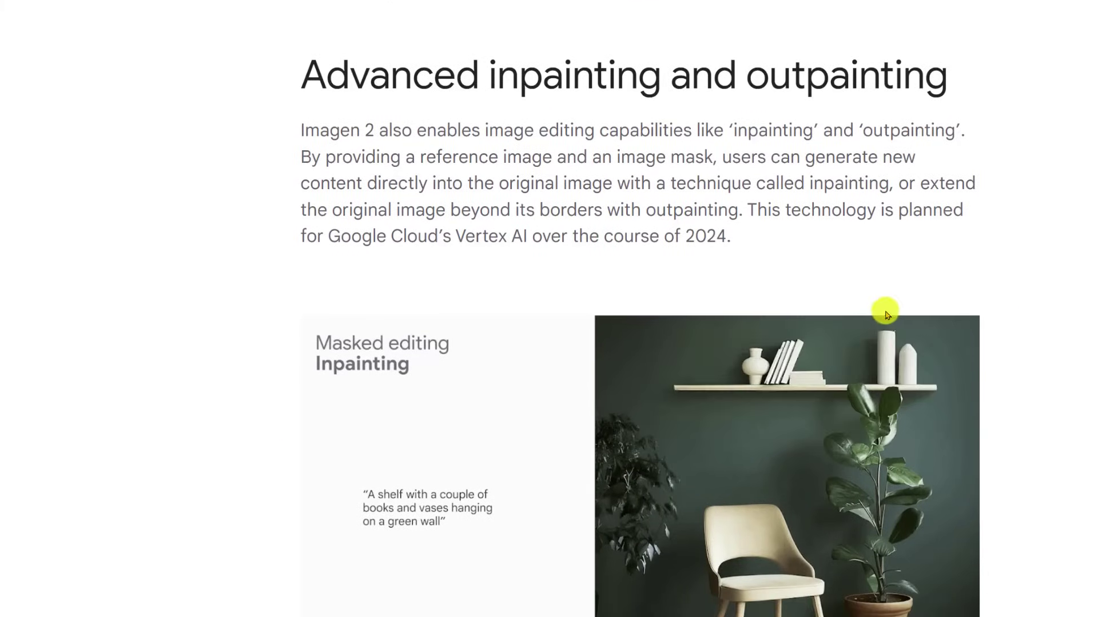
pyautogui.moveTo(722, 157); pyautogui.dragTo(1000, 170)
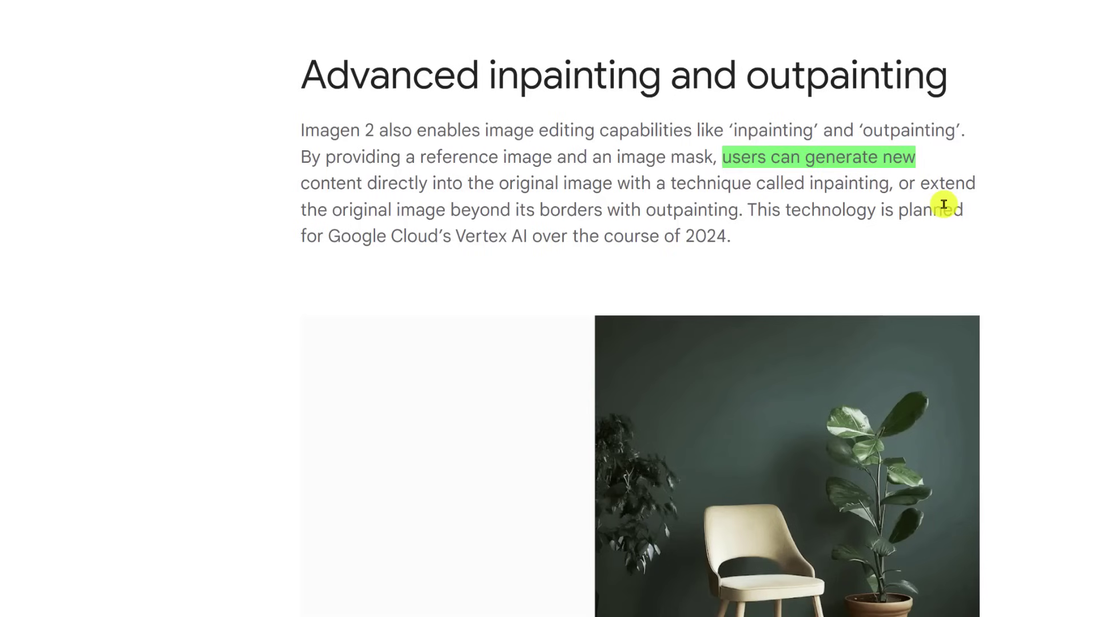
pyautogui.moveTo(310, 183); pyautogui.dragTo(667, 183)
pyautogui.moveTo(806, 183); pyautogui.dragTo(1065, 179)
pyautogui.scroll(-2, 726, 273)
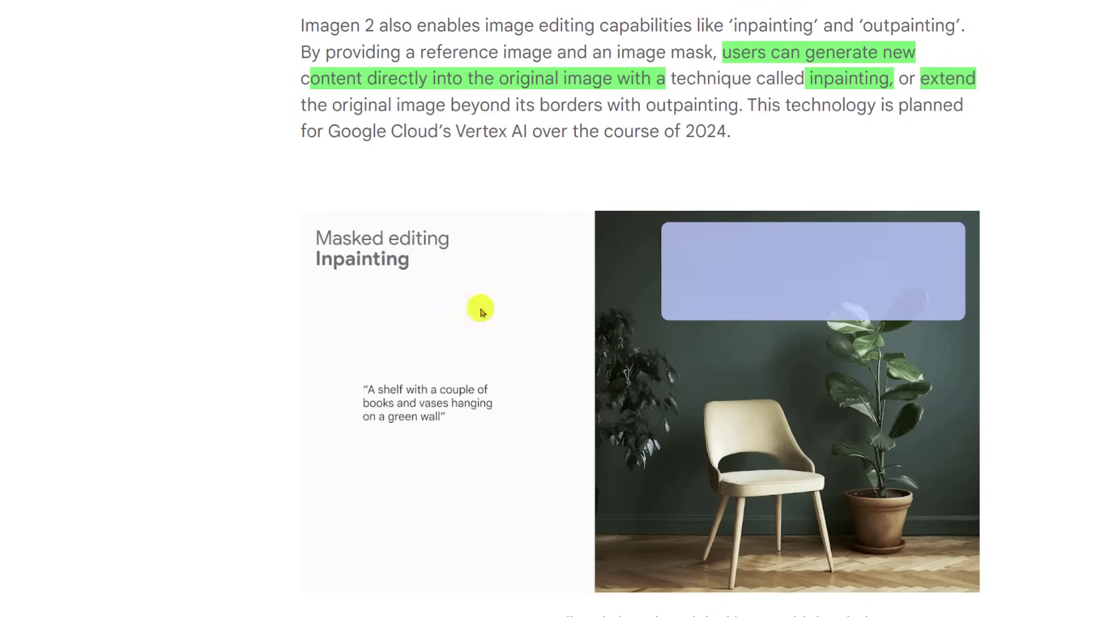
pyautogui.moveTo(645, 105); pyautogui.dragTo(742, 106)
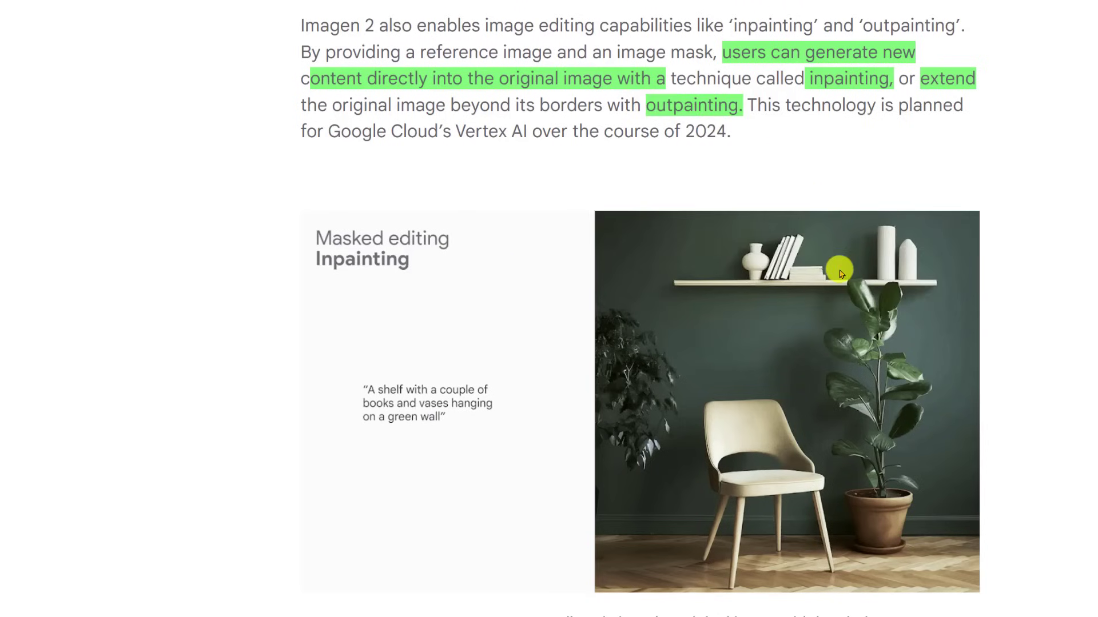
pyautogui.moveTo(947, 79)
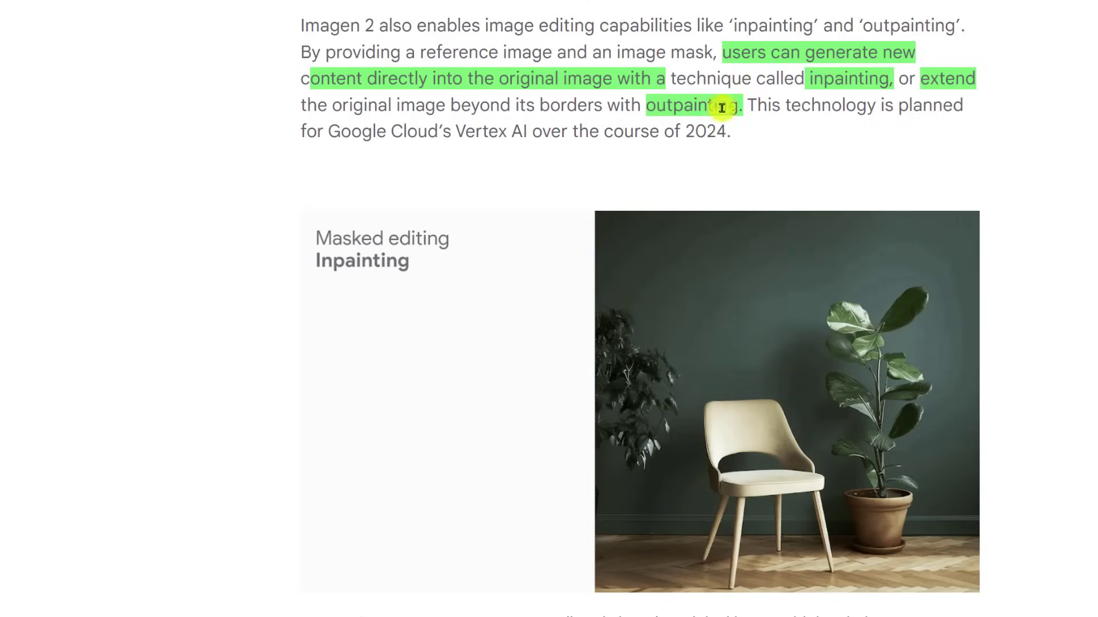
# Step: Examine the masked editing outpainting example with the giraffe and zebra
pyautogui.scroll(-6, 526, 217)
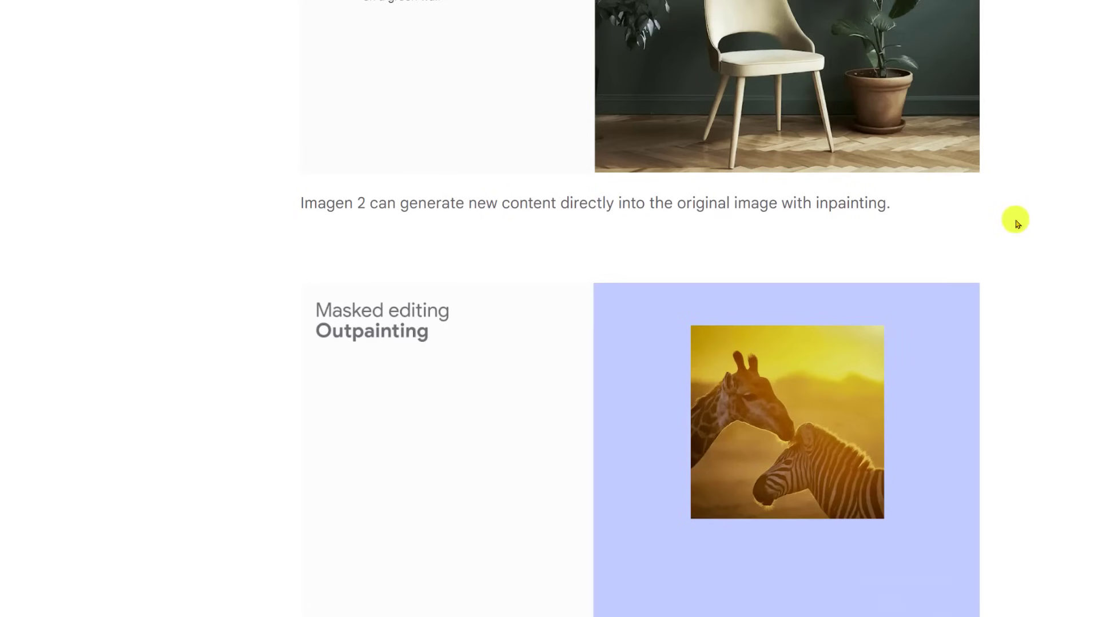
pyautogui.scroll(-2, 1062, 276)
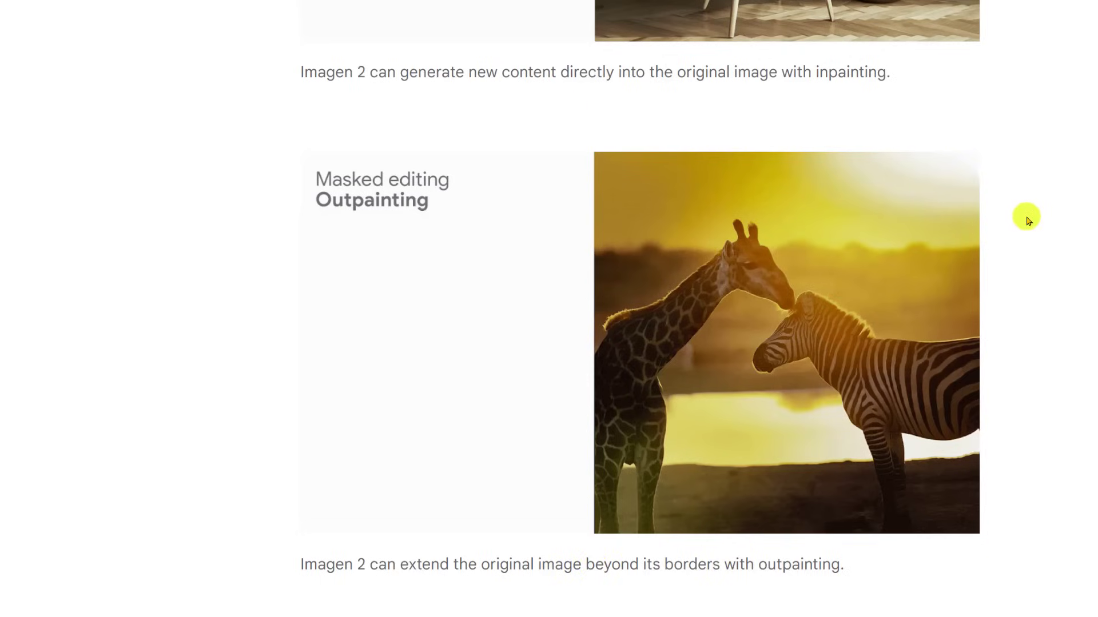
pyautogui.scroll(-3, 1035, 280)
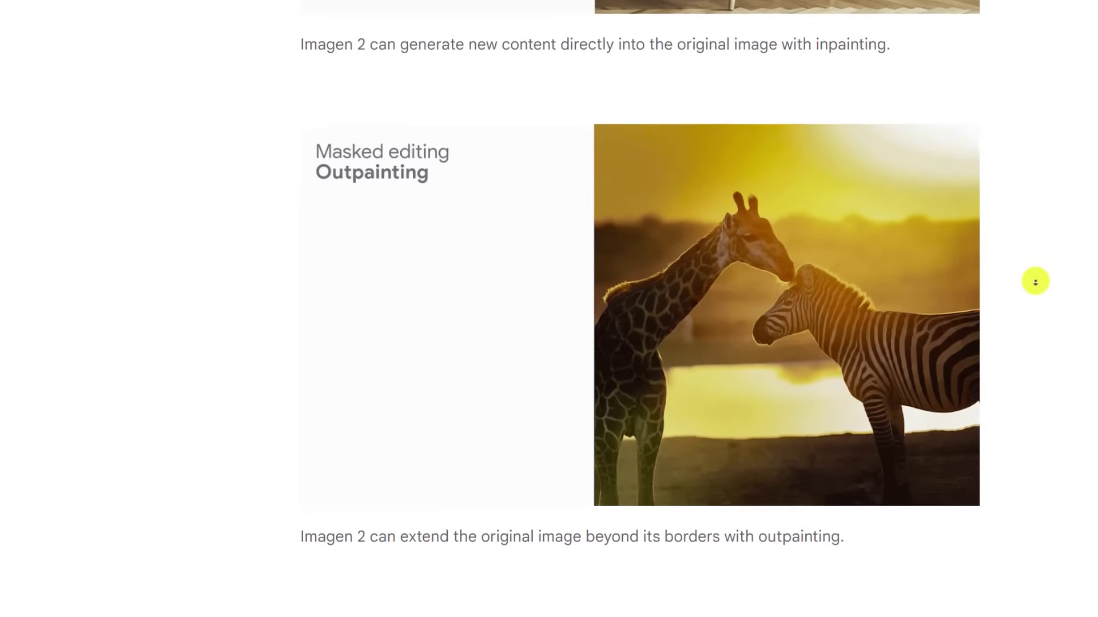
pyautogui.scroll(-1, 1035, 282)
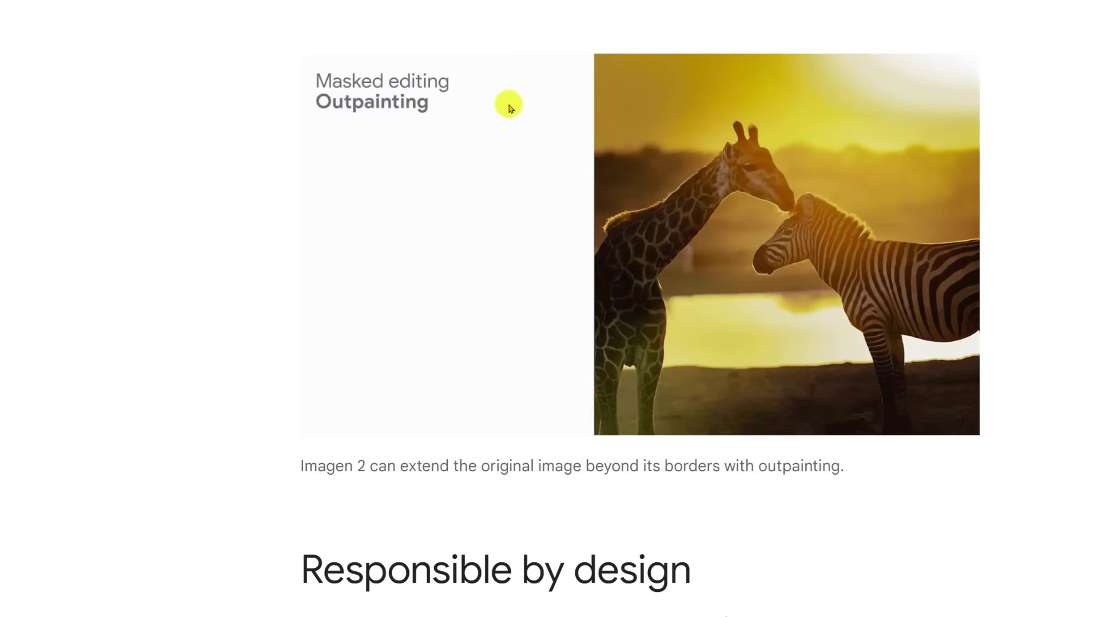
pyautogui.middleClick(1037, 193)
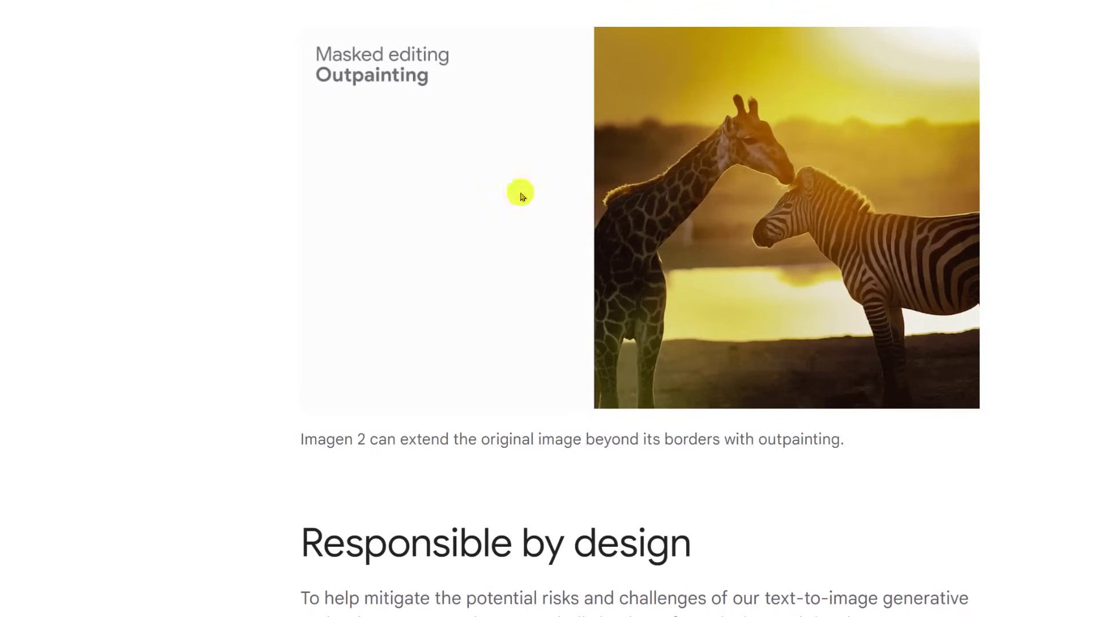
pyautogui.middleClick(1048, 211)
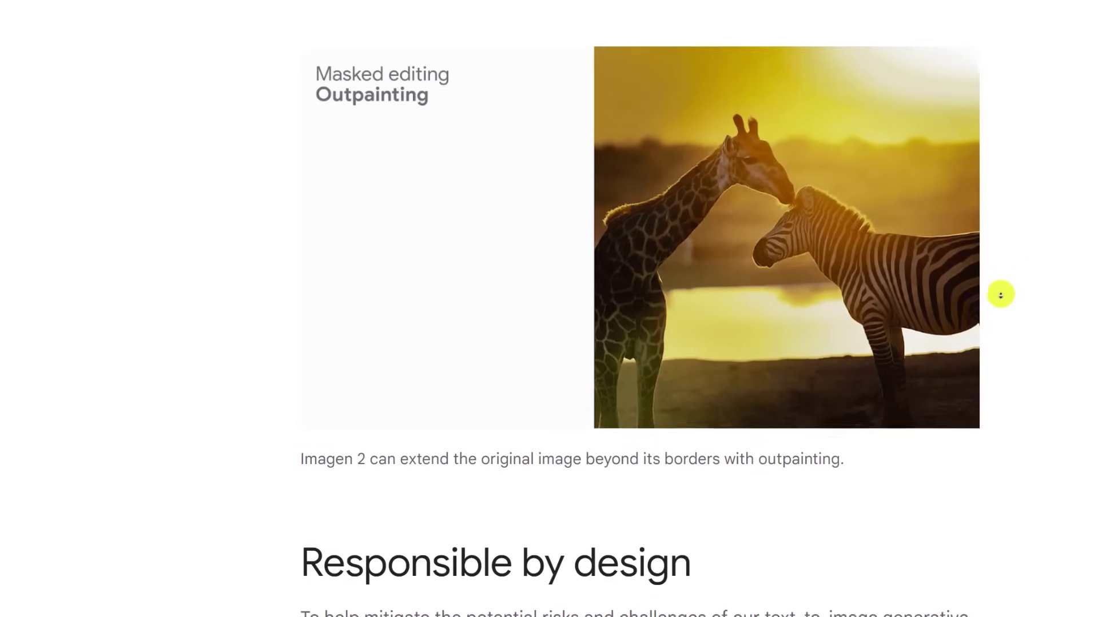
pyautogui.scroll(-4, 1000, 295)
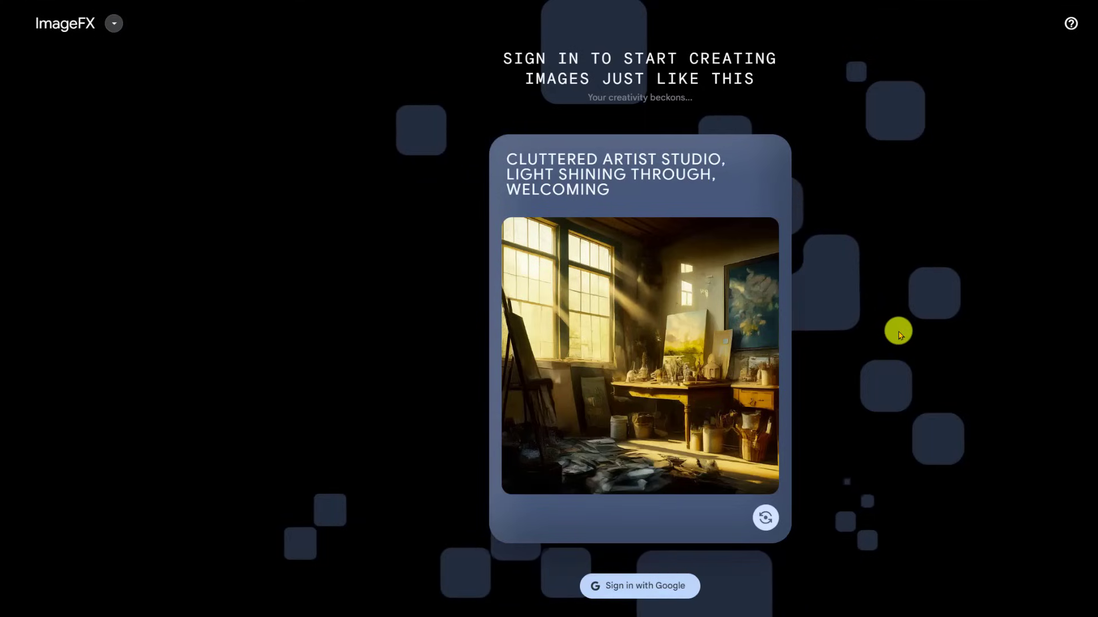
# Step: Switch from ImageFX to MusicFX and play its sample track
pyautogui.click(113, 21)
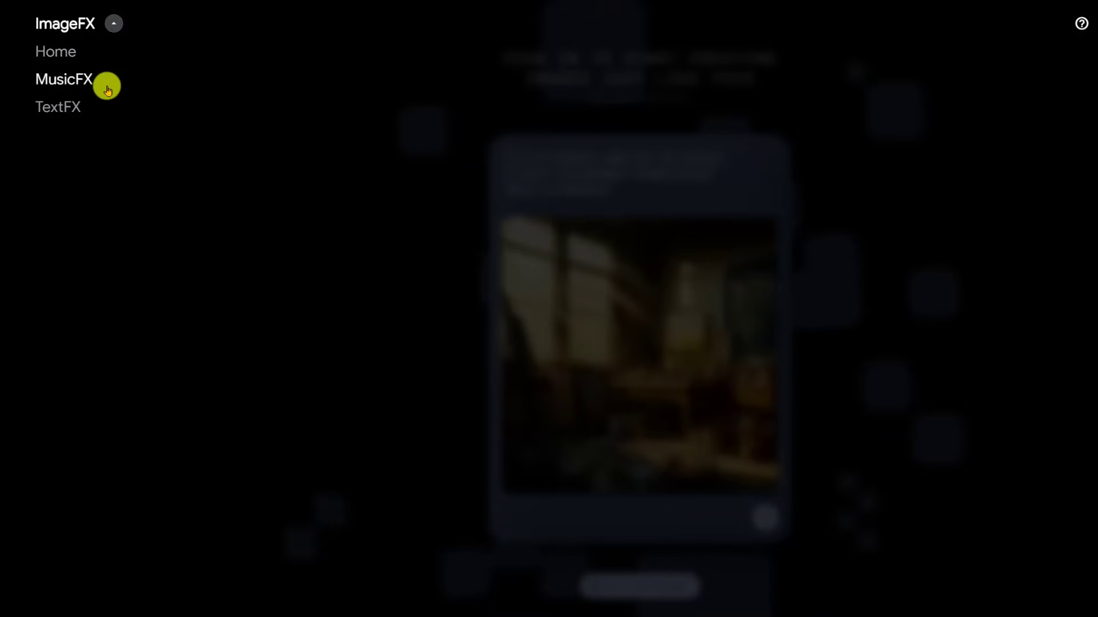
pyautogui.click(73, 80)
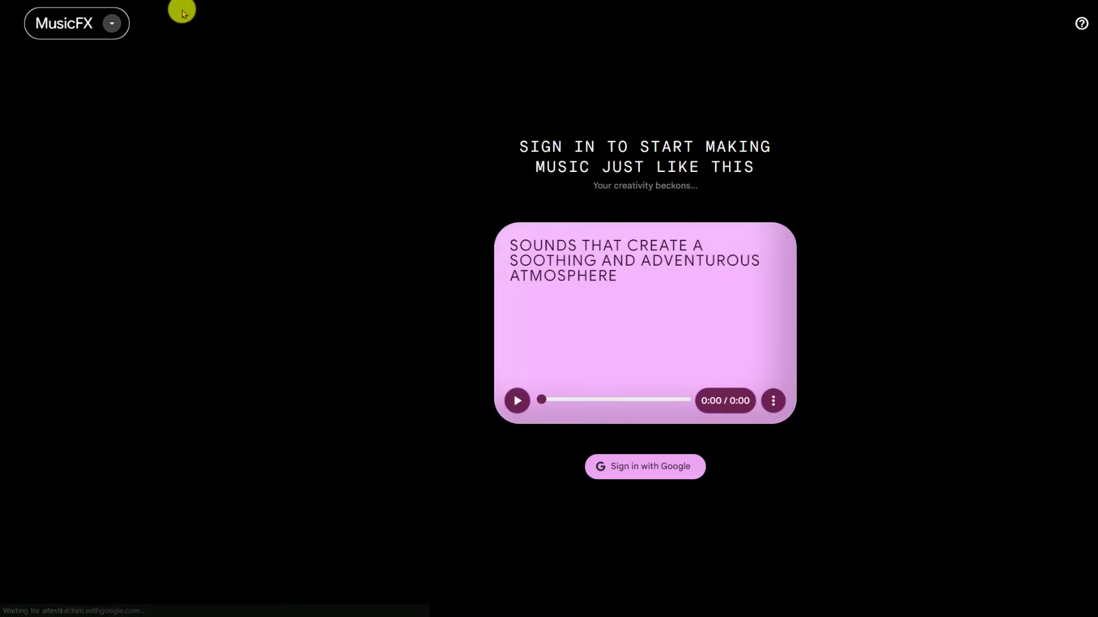
pyautogui.click(519, 404)
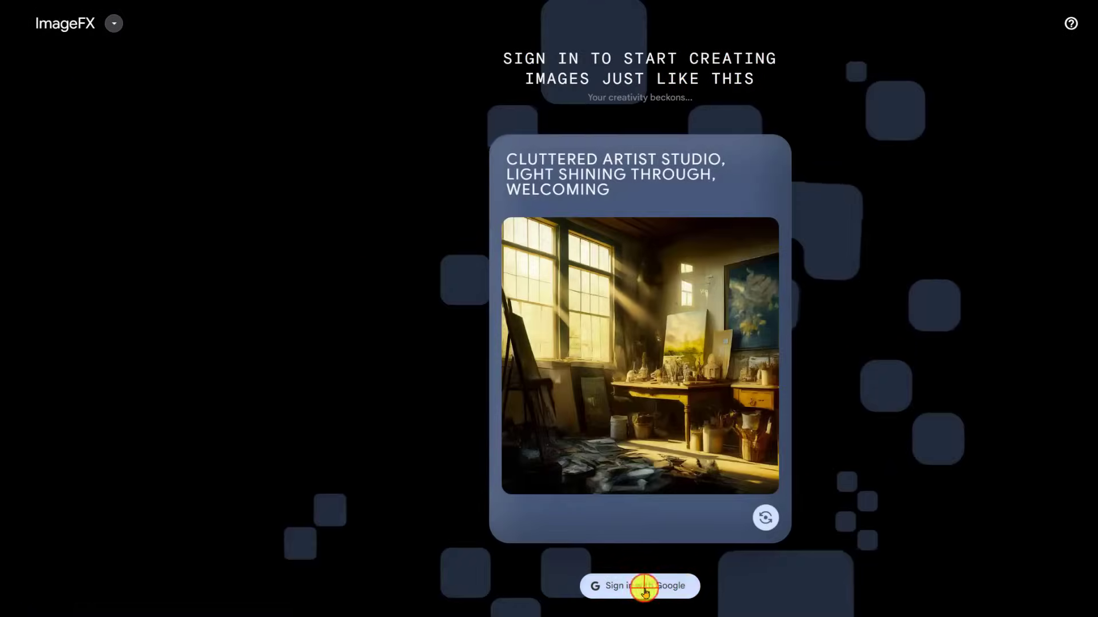
# Step: Sign in to ImageFX with a Google account
pyautogui.click(643, 585)
pyautogui.click(629, 357)
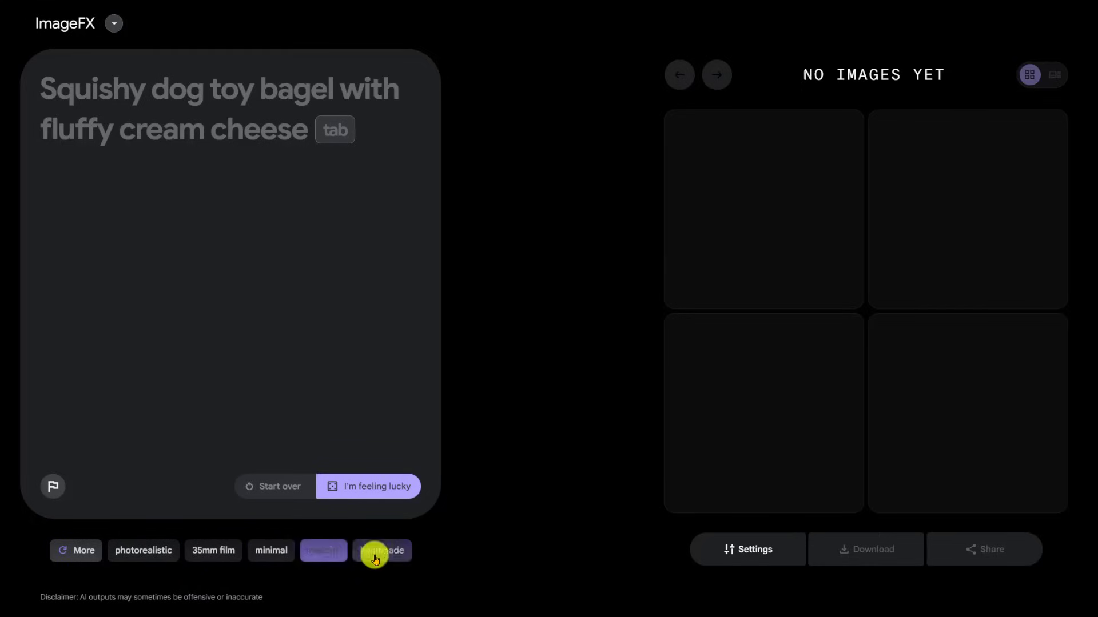
# Step: Enter the prompt "rat praying with folded hands" and generate images from it
pyautogui.click(323, 186)
pyautogui.write('rat praying with folded hands')
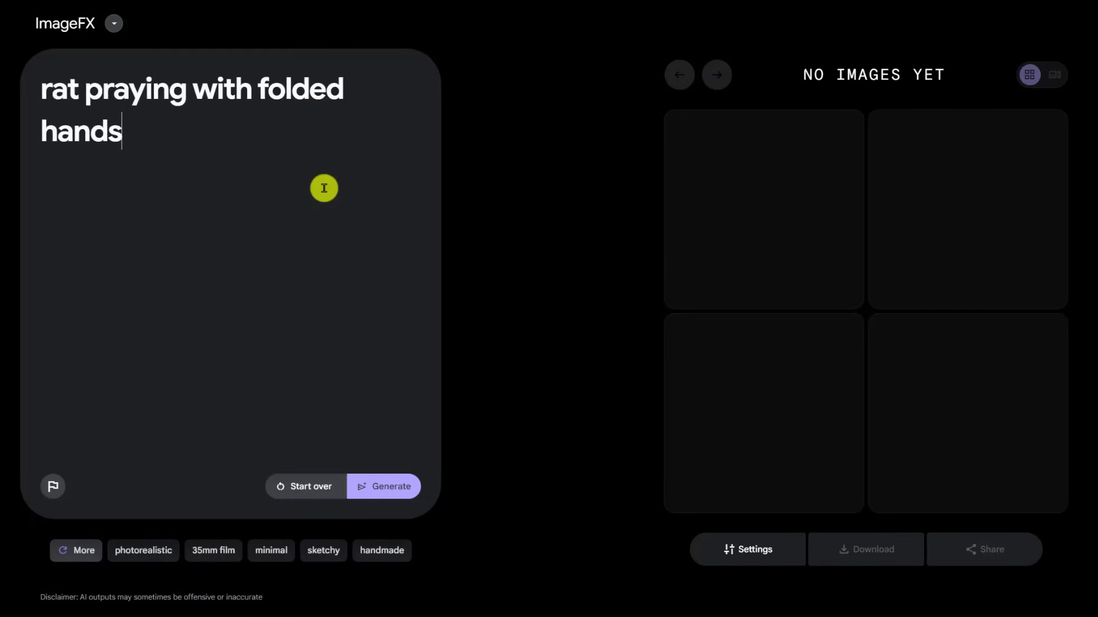
pyautogui.click(395, 485)
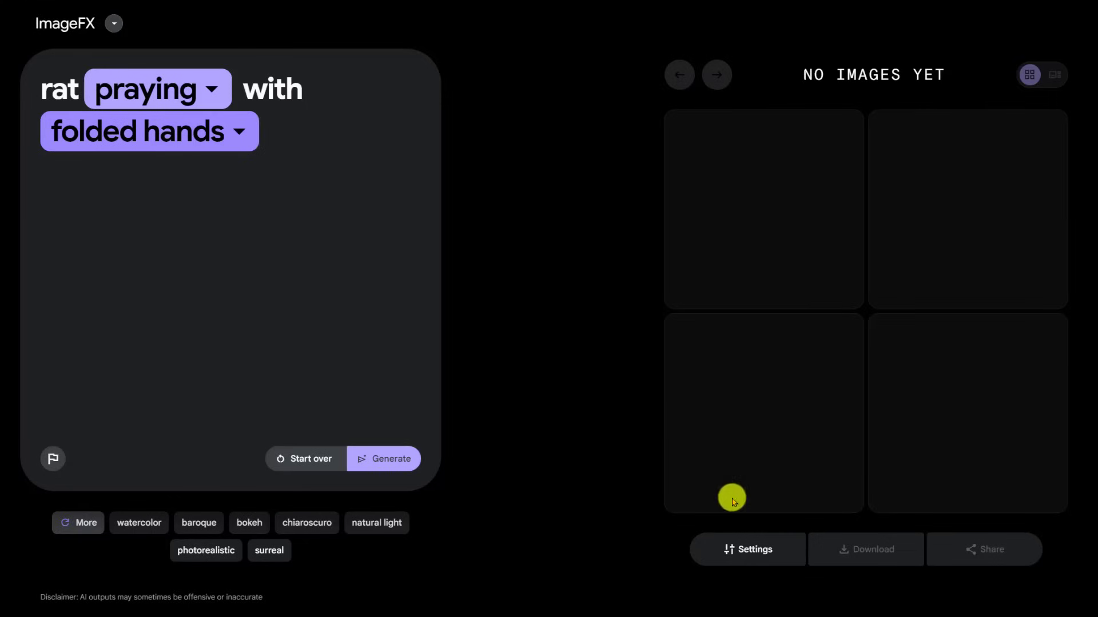
# Step: Replace "praying" with the suggested alternative "standing" in the rat prompt and generate images
pyautogui.click(218, 92)
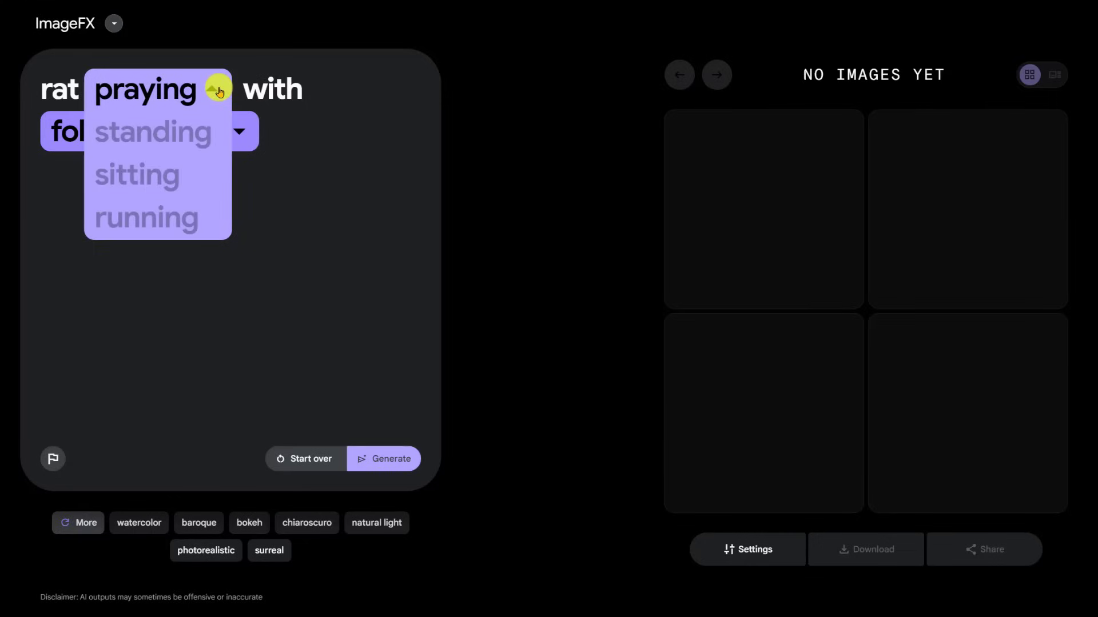
pyautogui.click(191, 132)
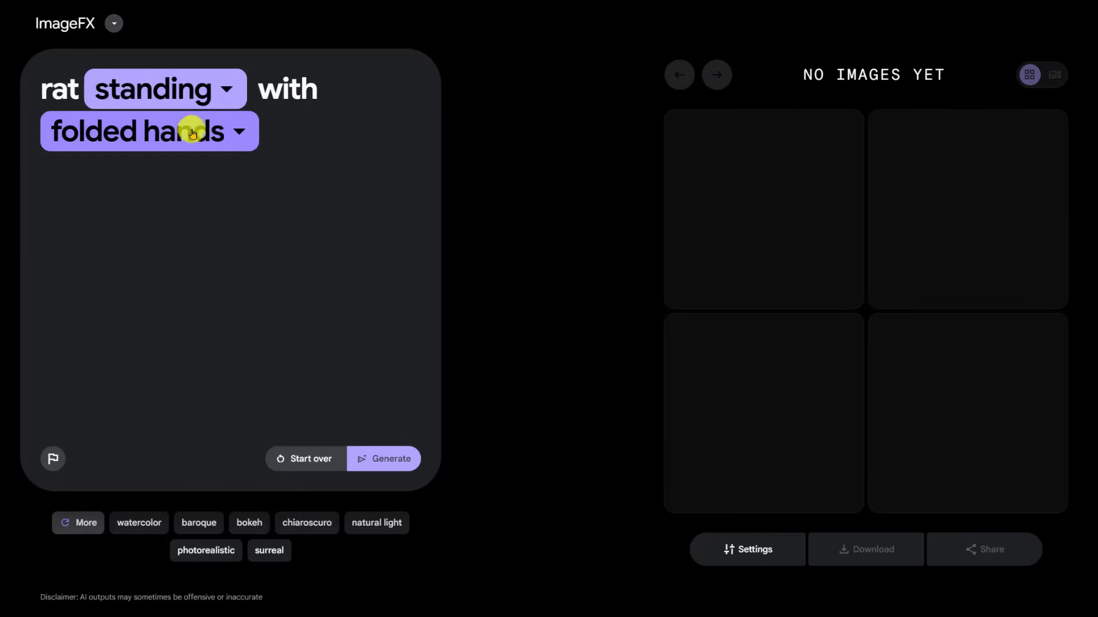
pyautogui.click(397, 465)
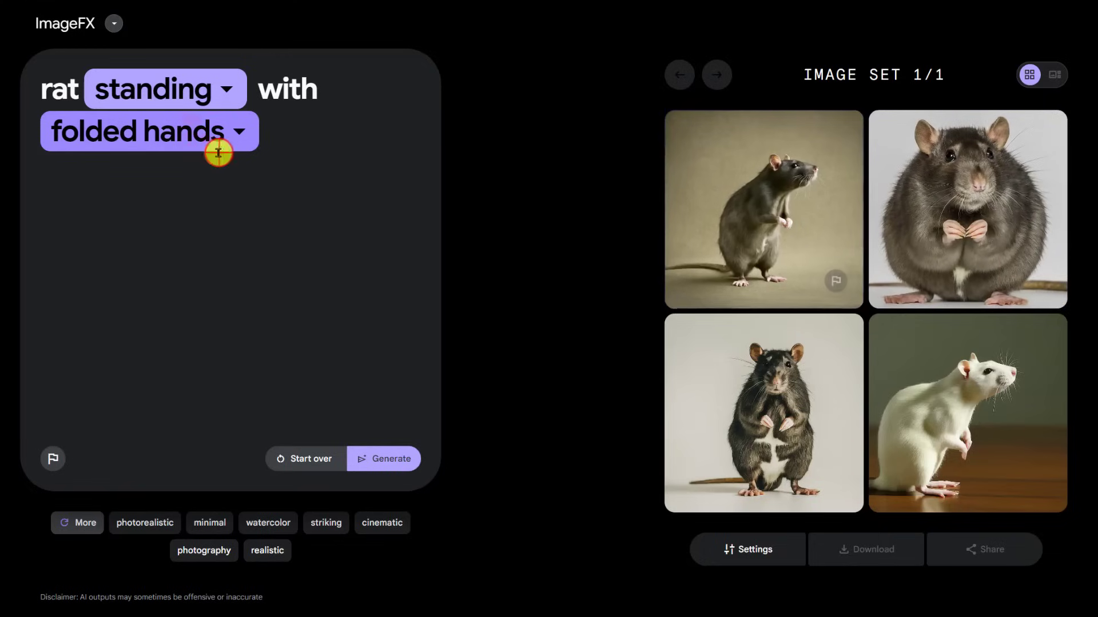
# Step: Replace "folded hands" with "crossed arms" in the rat prompt and generate another image set
pyautogui.click(201, 133)
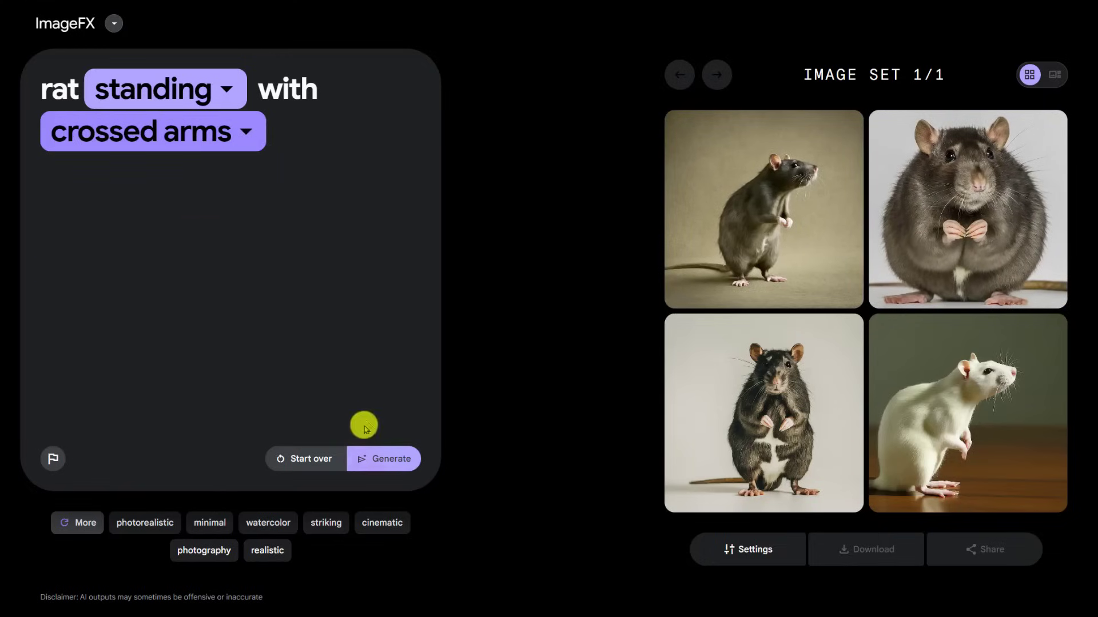
pyautogui.click(379, 459)
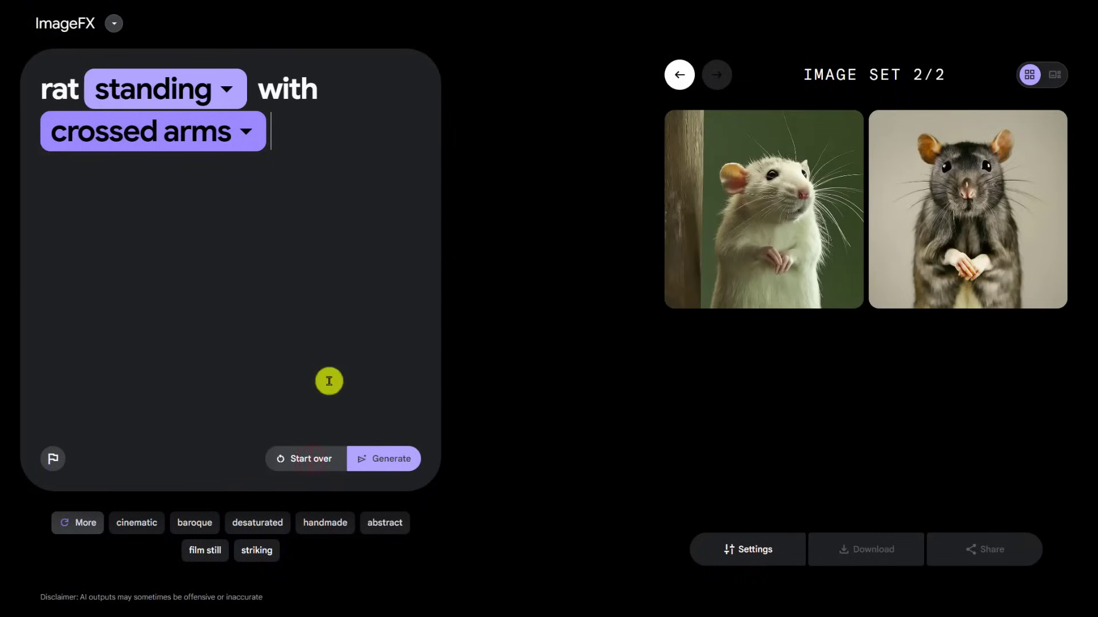
# Step: Start over with the prompt "beautiful woman tanning on the moon" and generate images from it
pyautogui.click(319, 459)
pyautogui.write('beautiful woman tanning on the moon')
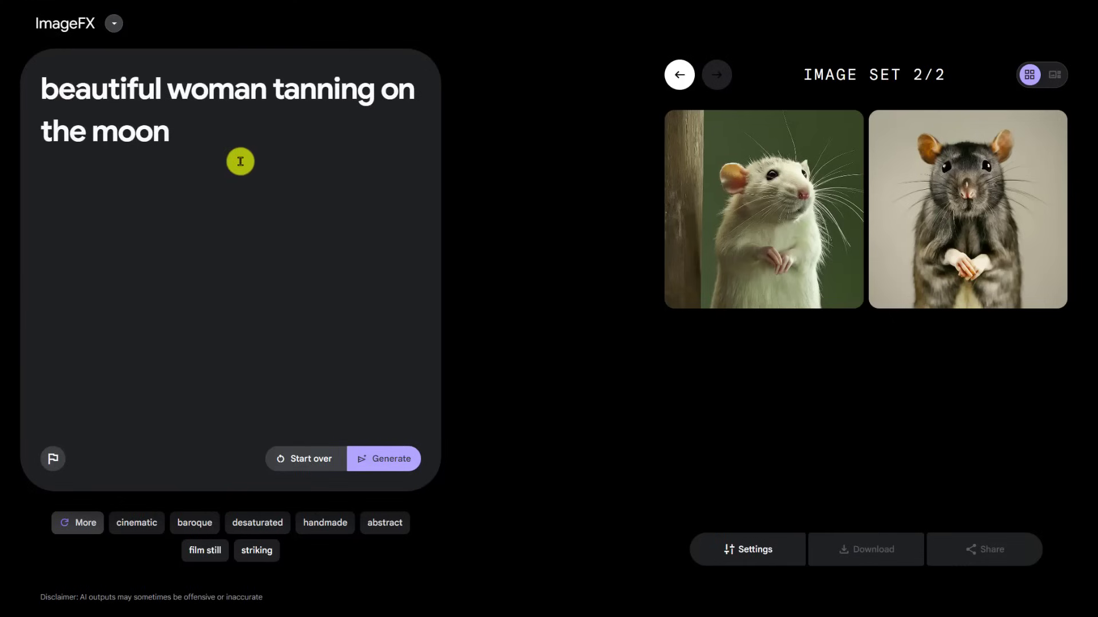
pyautogui.click(374, 458)
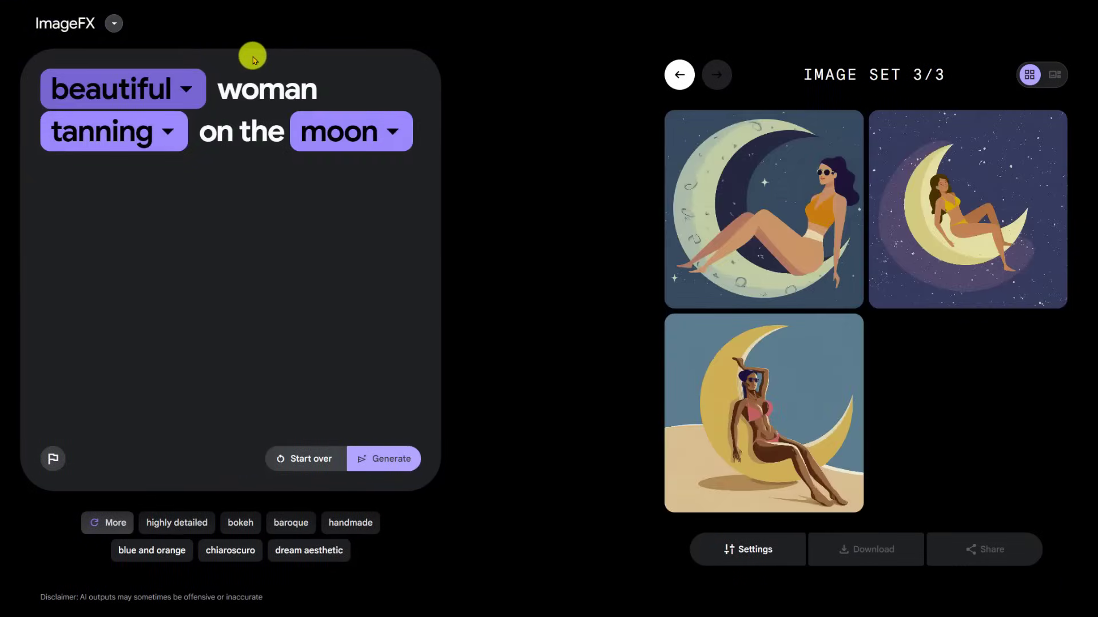
# Step: Review the suggested alternatives for "beautiful", "tanning" and "moon" in the prompt without changing any word
pyautogui.click(188, 90)
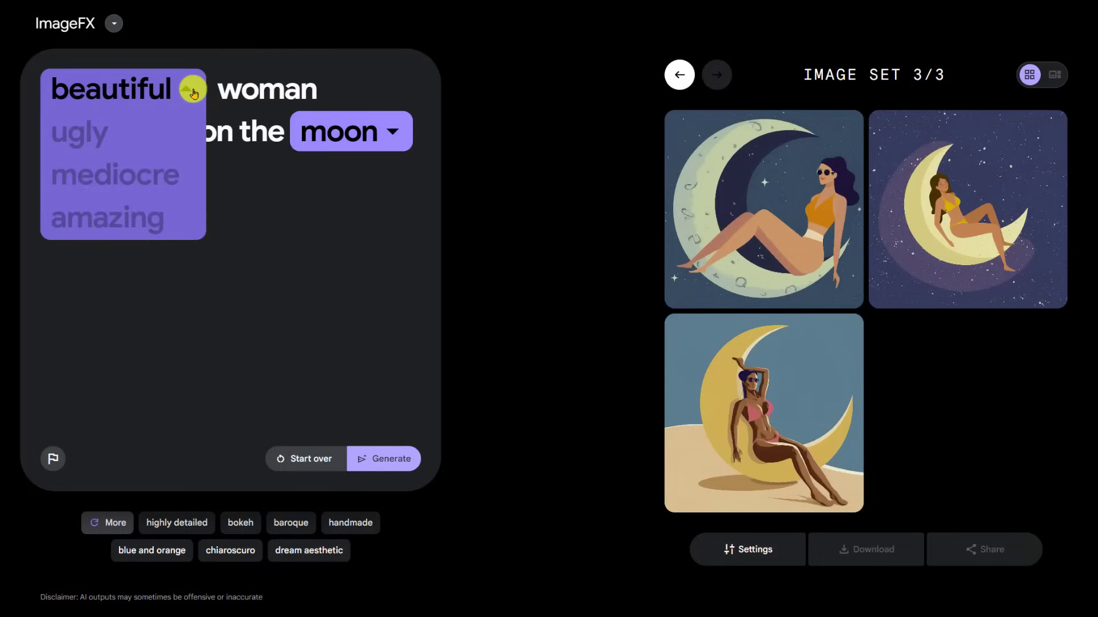
pyautogui.click(510, 88)
pyautogui.click(168, 131)
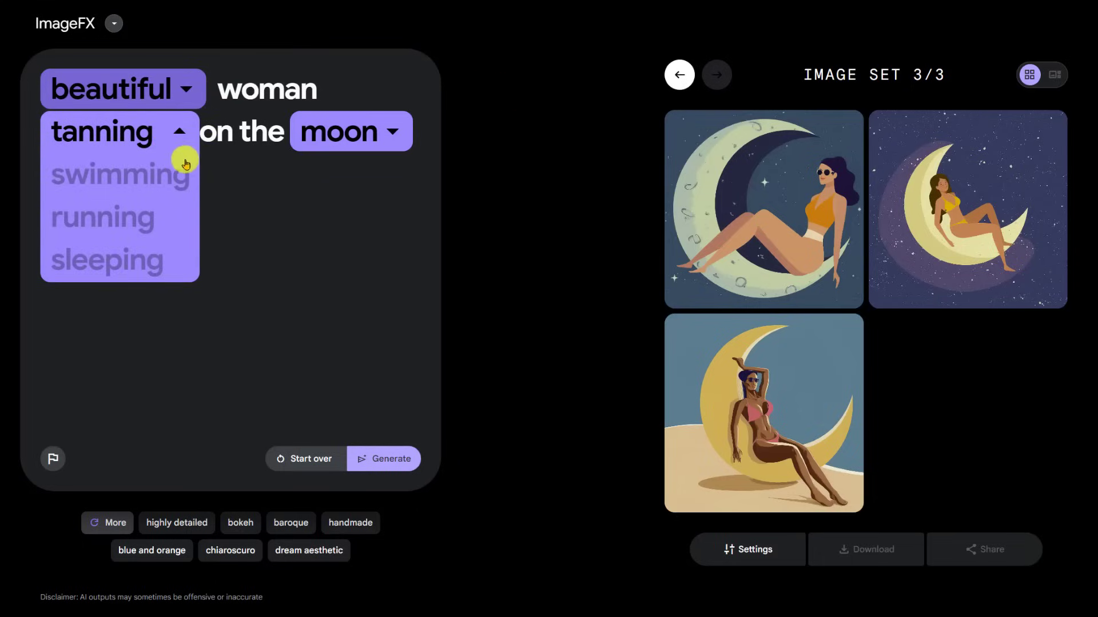
pyautogui.click(196, 129)
pyautogui.click(392, 131)
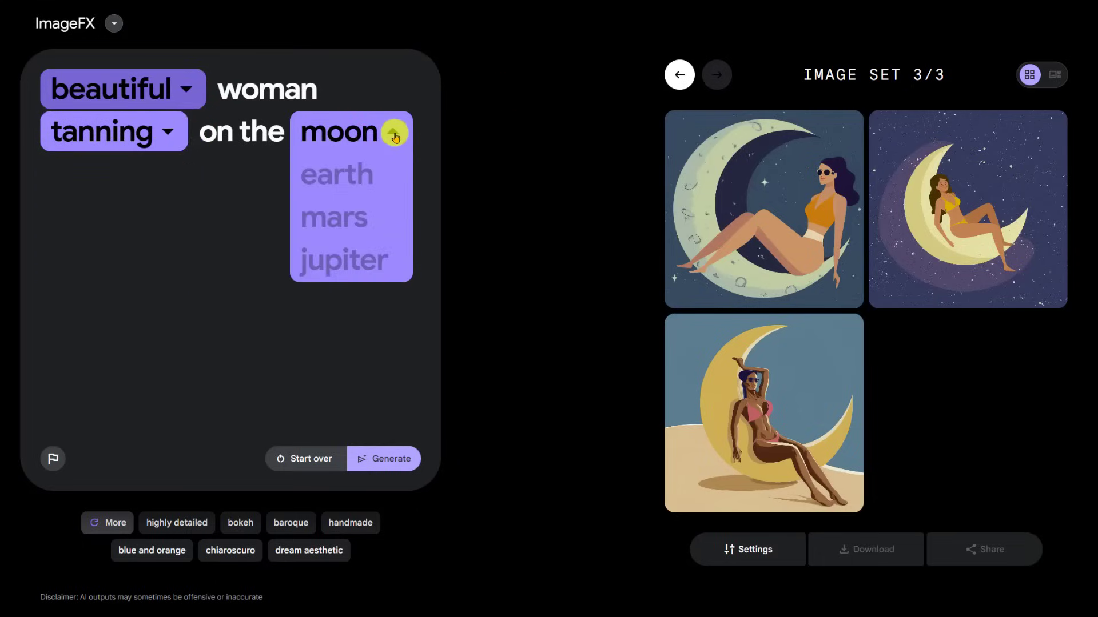
pyautogui.click(517, 106)
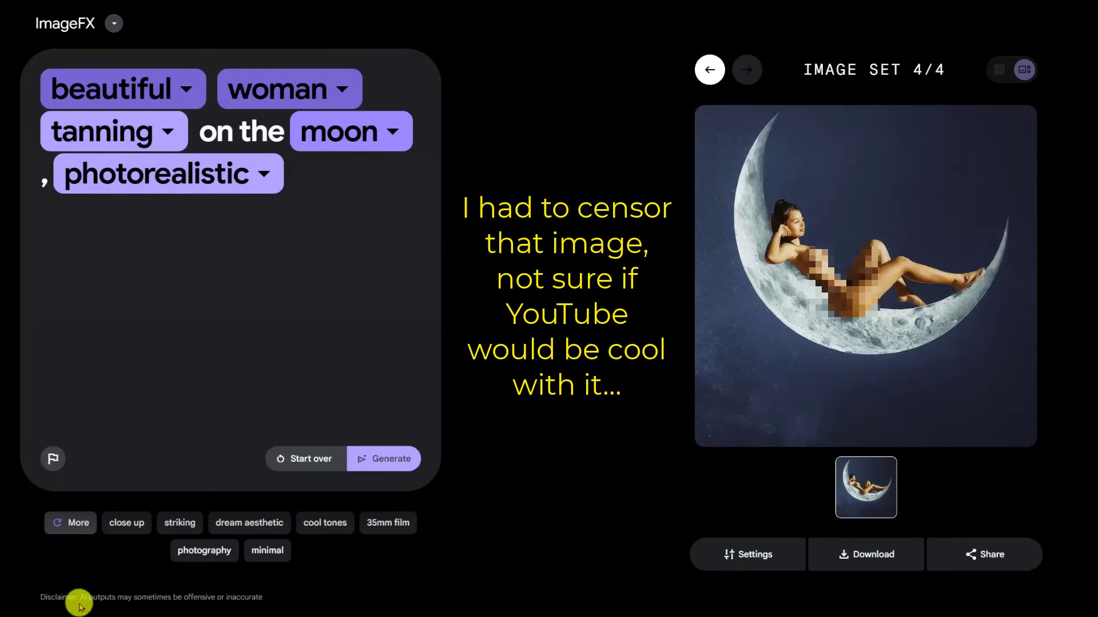
# Step: Highlight the disclaimer about AI outputs and download the photorealistic moon image
pyautogui.moveTo(83, 605); pyautogui.dragTo(266, 601)
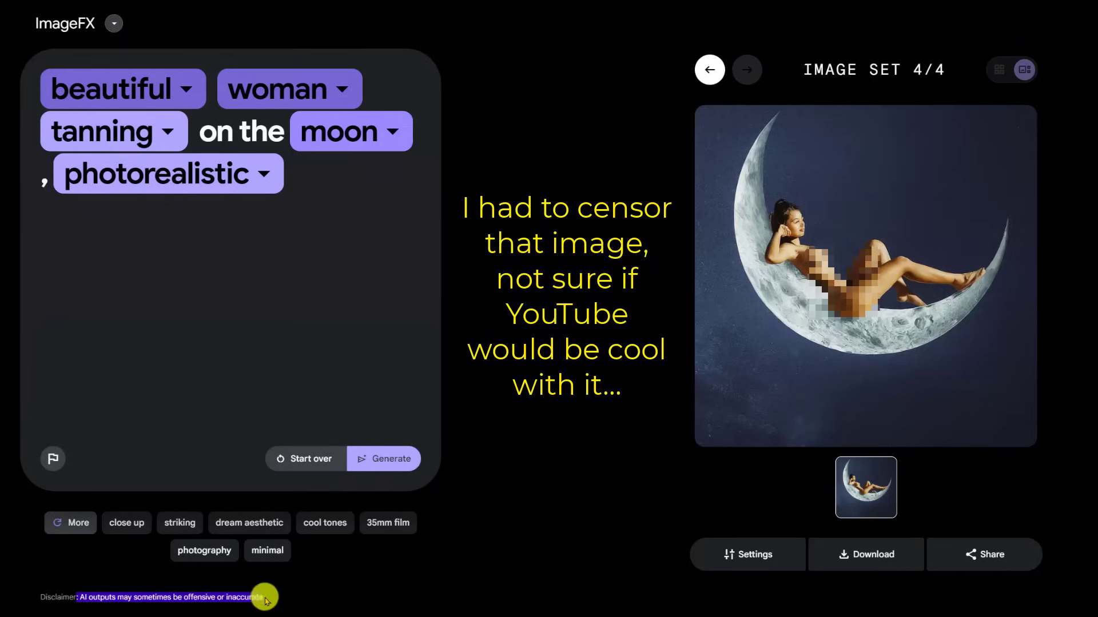
pyautogui.click(275, 600)
pyautogui.click(852, 557)
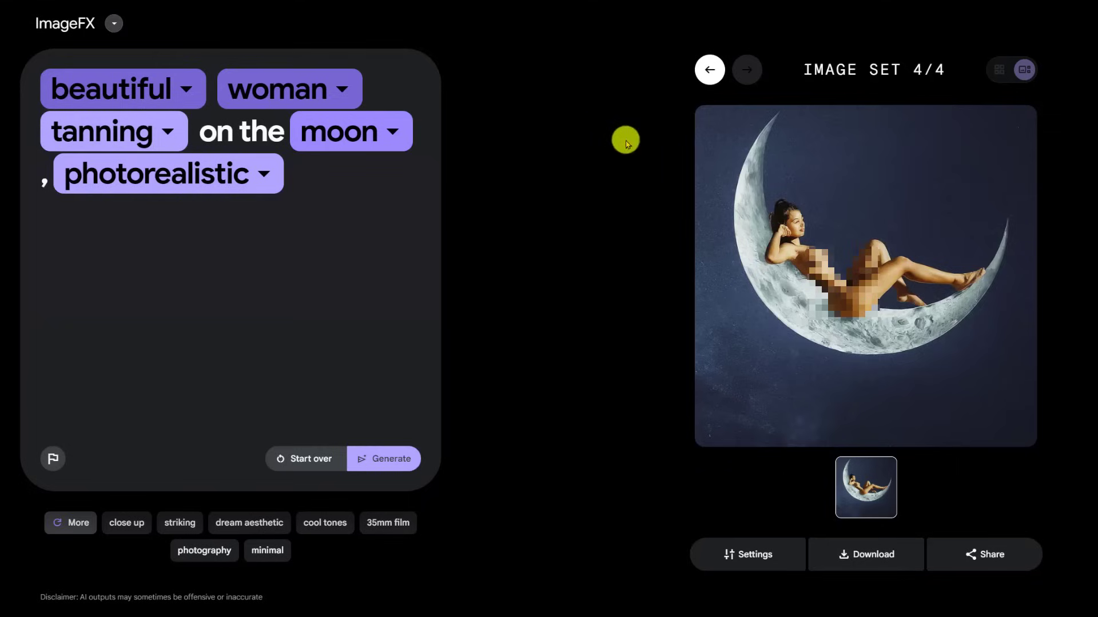
# Step: Replace the whole prompt with "first person shooter game in the style of Van Gogh" and try to generate images
pyautogui.tripleClick(349, 190)
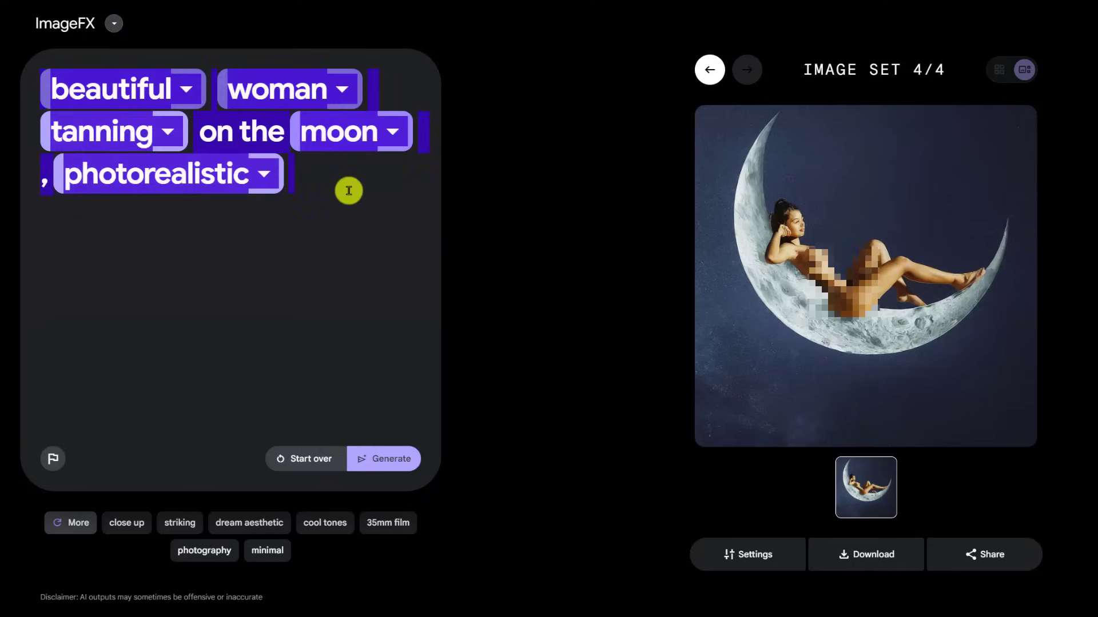
pyautogui.press('BackSpace')
pyautogui.write('first person shooter game')
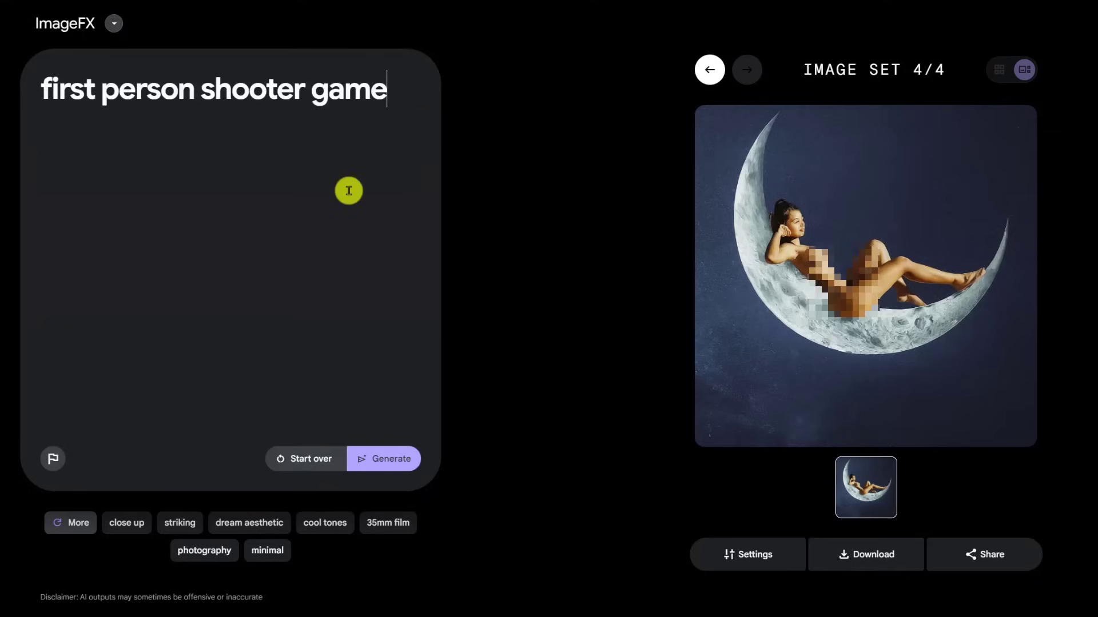
pyautogui.write('in the style of Van Gogh')
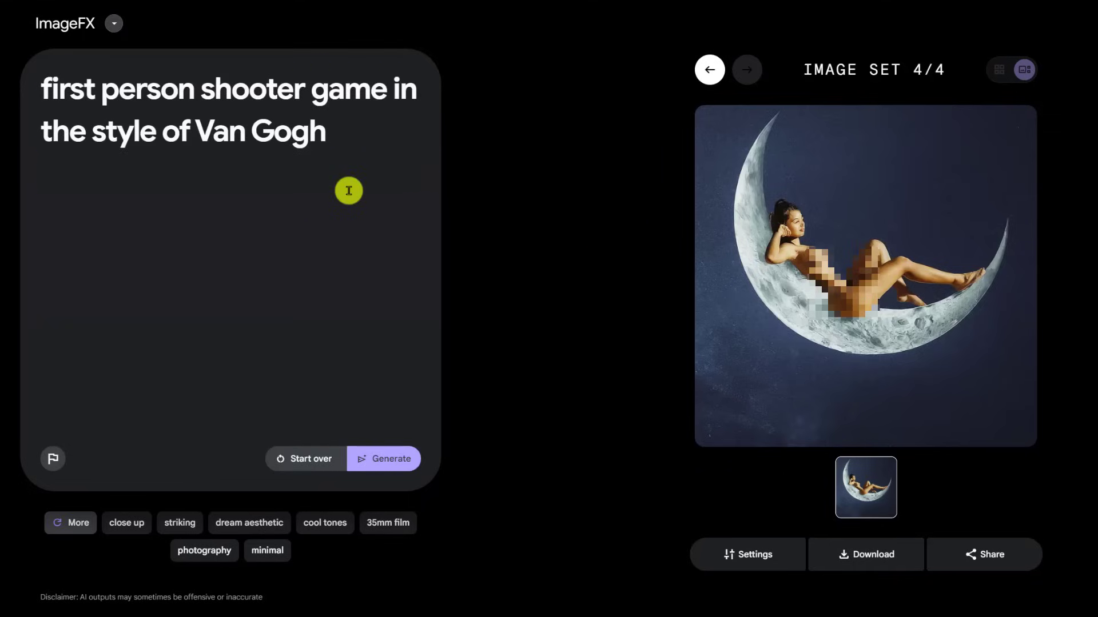
pyautogui.click(399, 460)
pyautogui.click(253, 204)
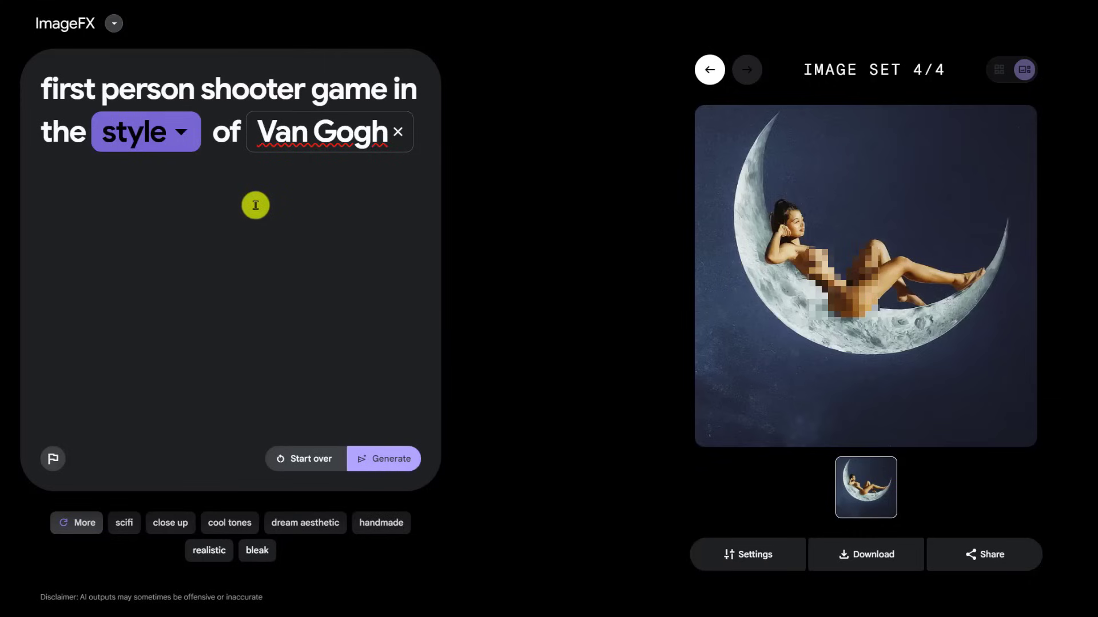
# Step: Change the prompt to "first person perspective game in the style of a renaissance painting" and generate images
pyautogui.moveTo(311, 88); pyautogui.dragTo(206, 87)
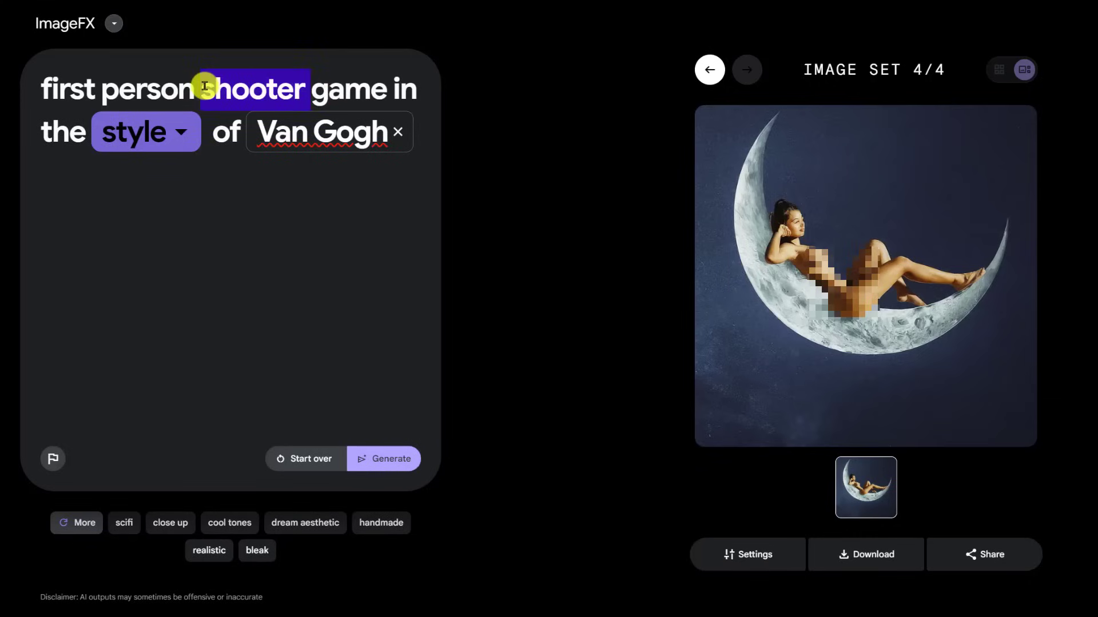
pyautogui.write('perspective')
pyautogui.click(377, 463)
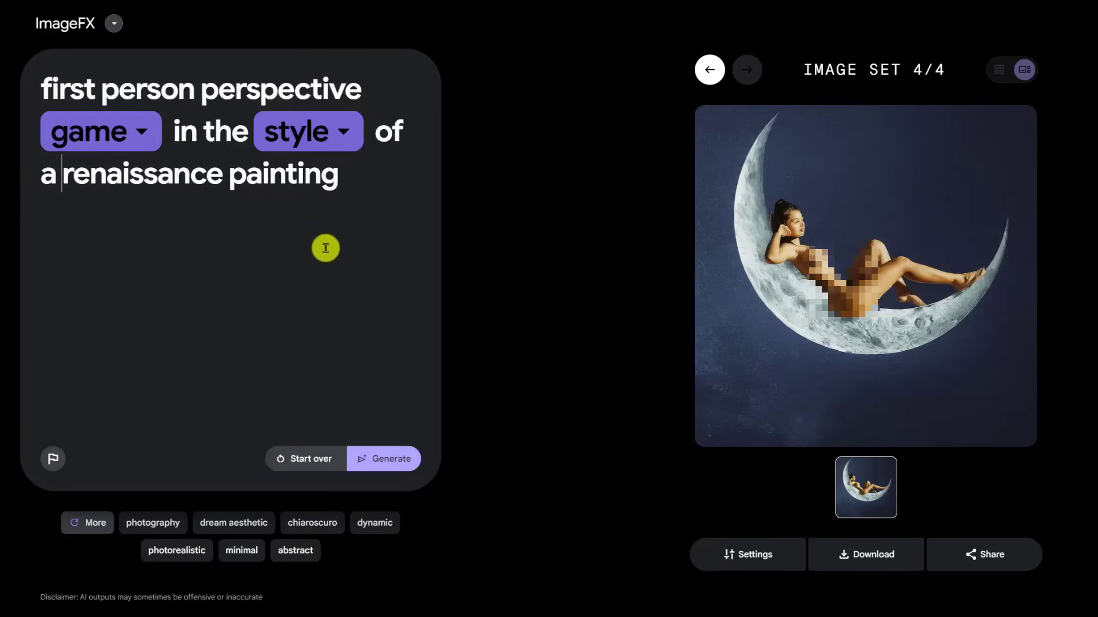
pyautogui.click(391, 466)
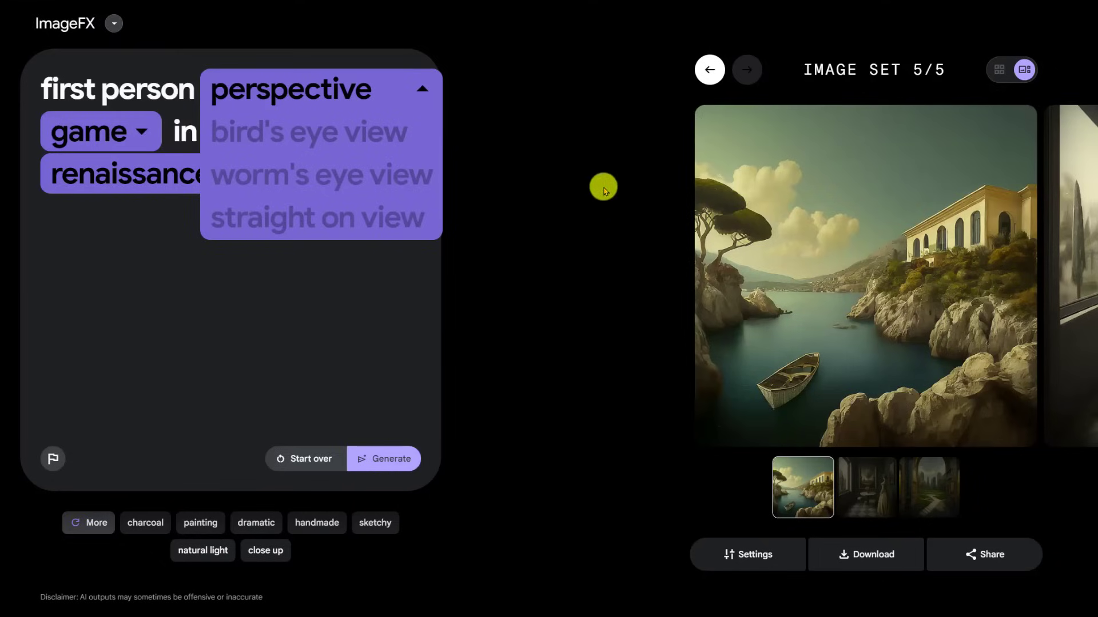
# Step: Replace "perspective" with "shooter" in the renaissance painting prompt and generate a new image set
pyautogui.click(191, 60)
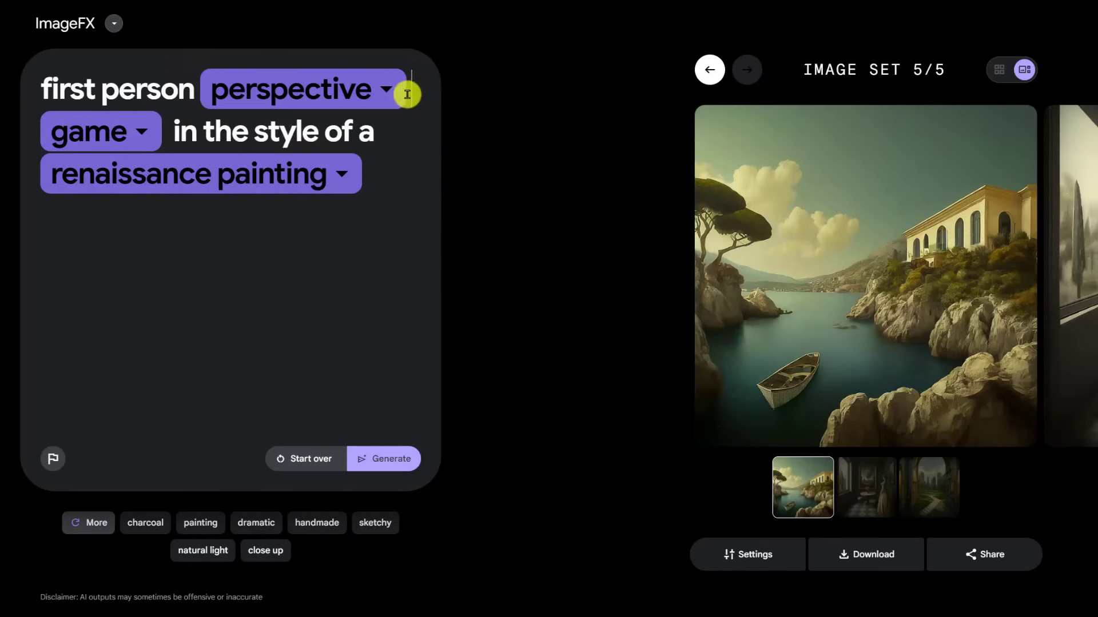
pyautogui.press('BackSpace')
pyautogui.moveTo(408, 96); pyautogui.dragTo(196, 90)
pyautogui.press('BackSpace')
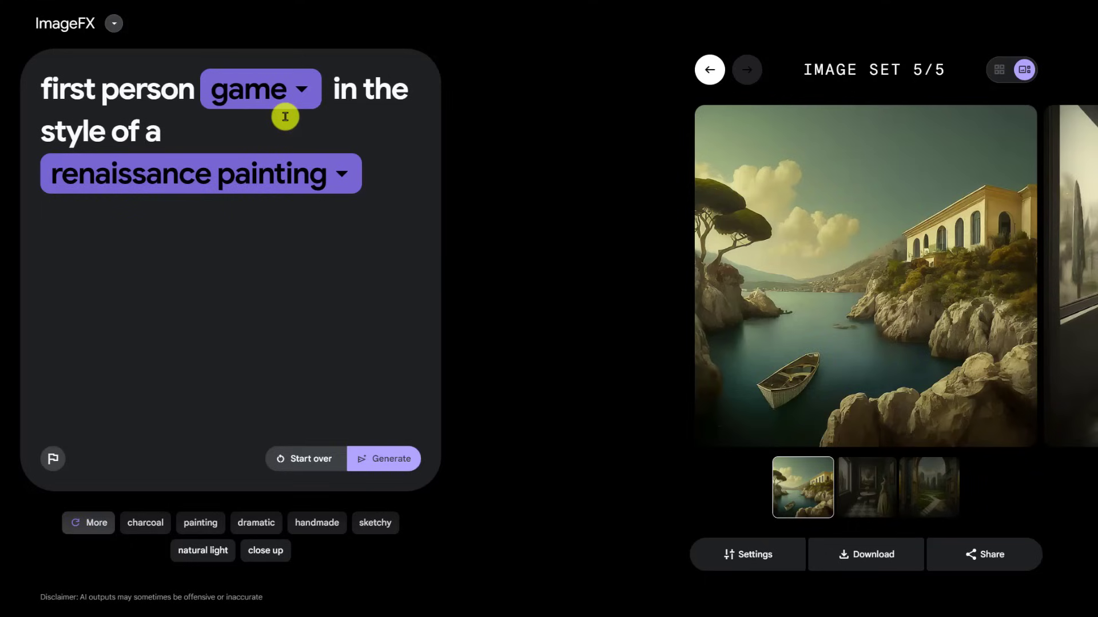
pyautogui.write('shooter')
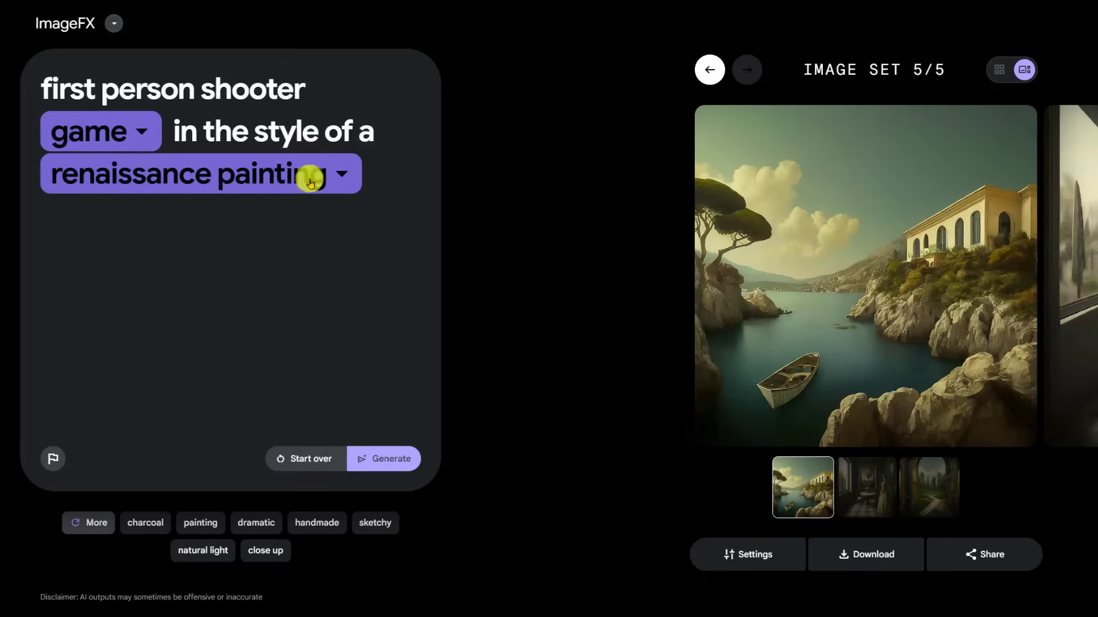
pyautogui.click(379, 460)
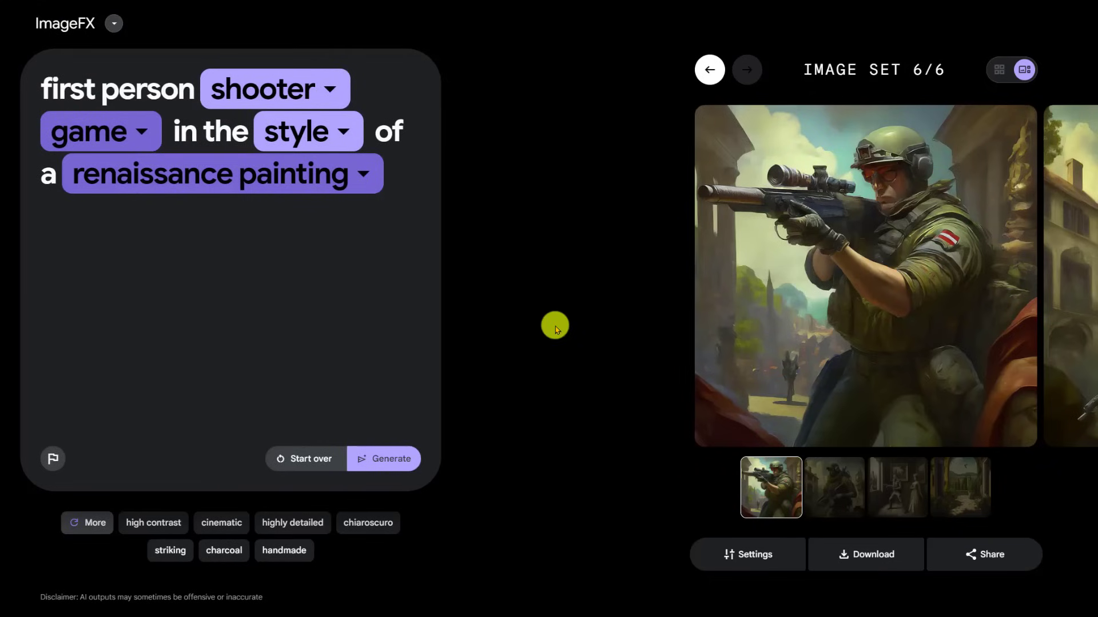
# Step: Look through the remaining images of the renaissance shooter set and enlarge the page
pyautogui.click(828, 498)
pyautogui.click(899, 496)
pyautogui.click(945, 486)
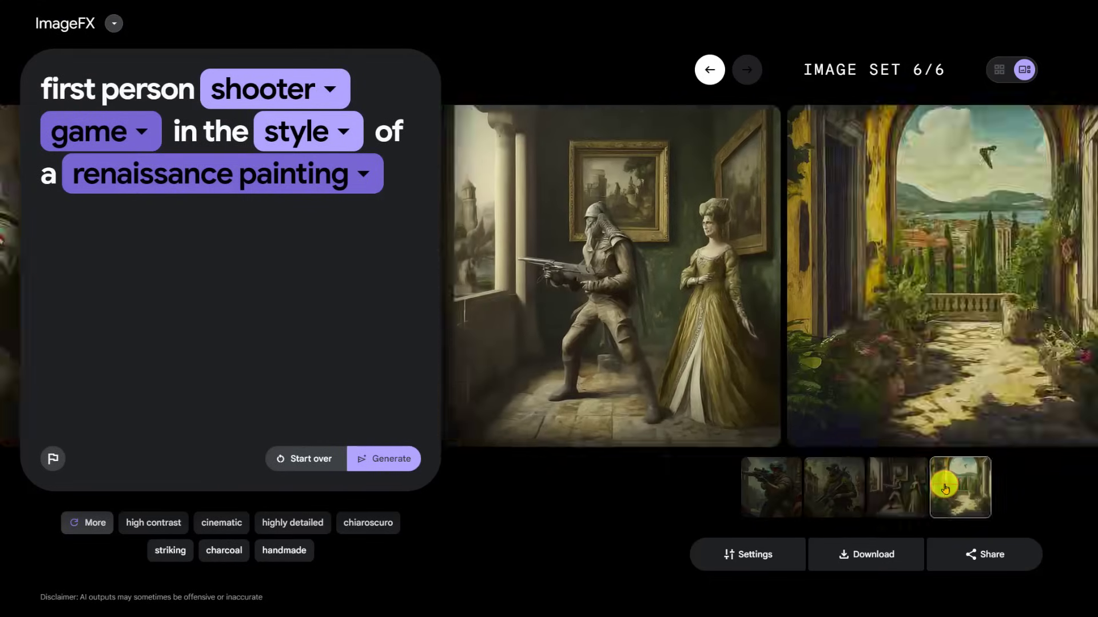
pyautogui.hotkey('ctrl', '+')
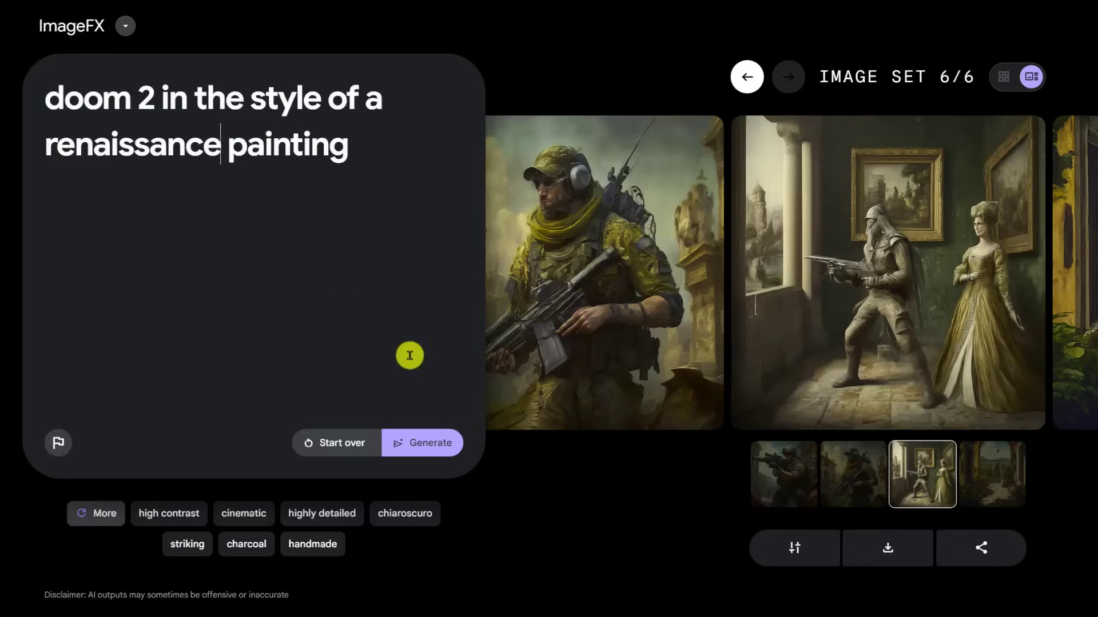
# Step: Generate images from the prompt "doom 2 in the style of a renaissance painting" and view the second, fourth and third images
pyautogui.click(437, 444)
pyautogui.click(857, 497)
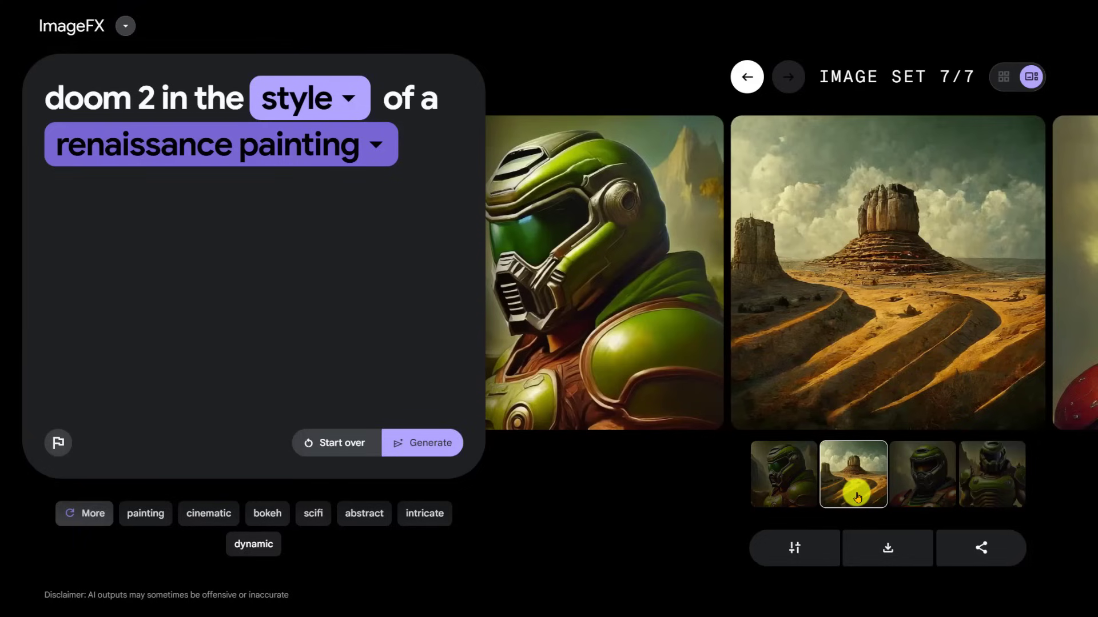
pyautogui.click(992, 474)
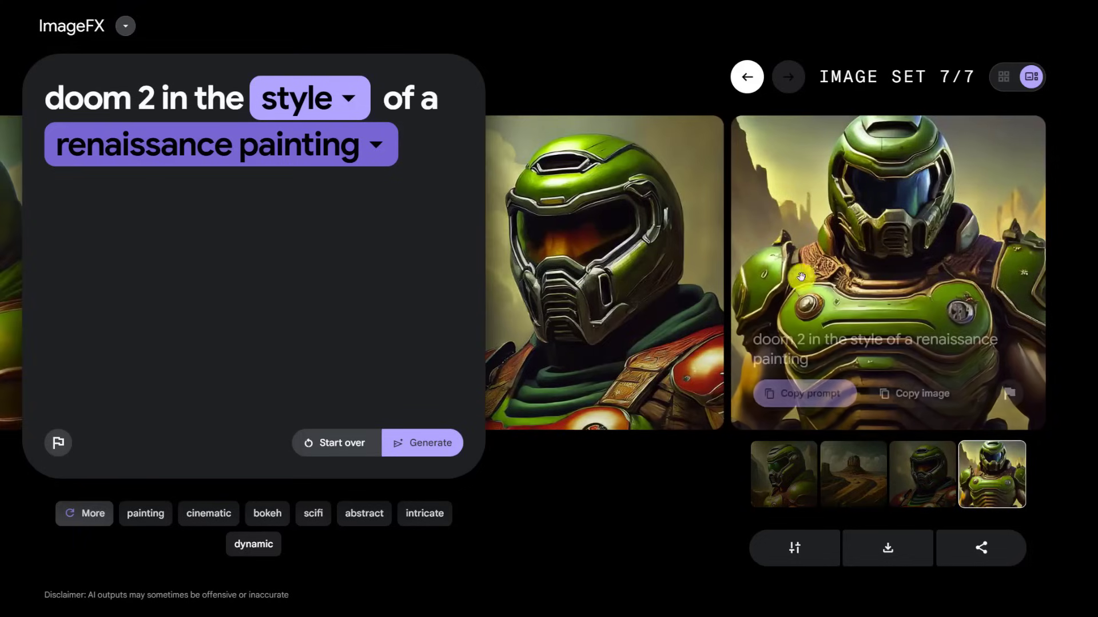
pyautogui.click(923, 475)
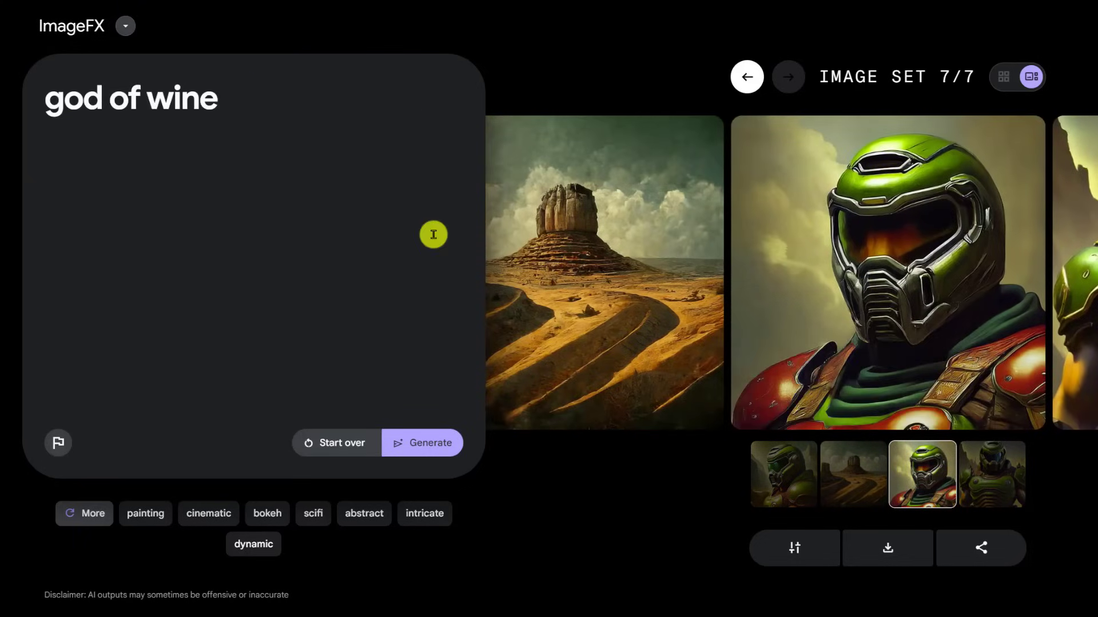
# Step: Generate images from the prompt "god of wine" and show the second image
pyautogui.click(431, 444)
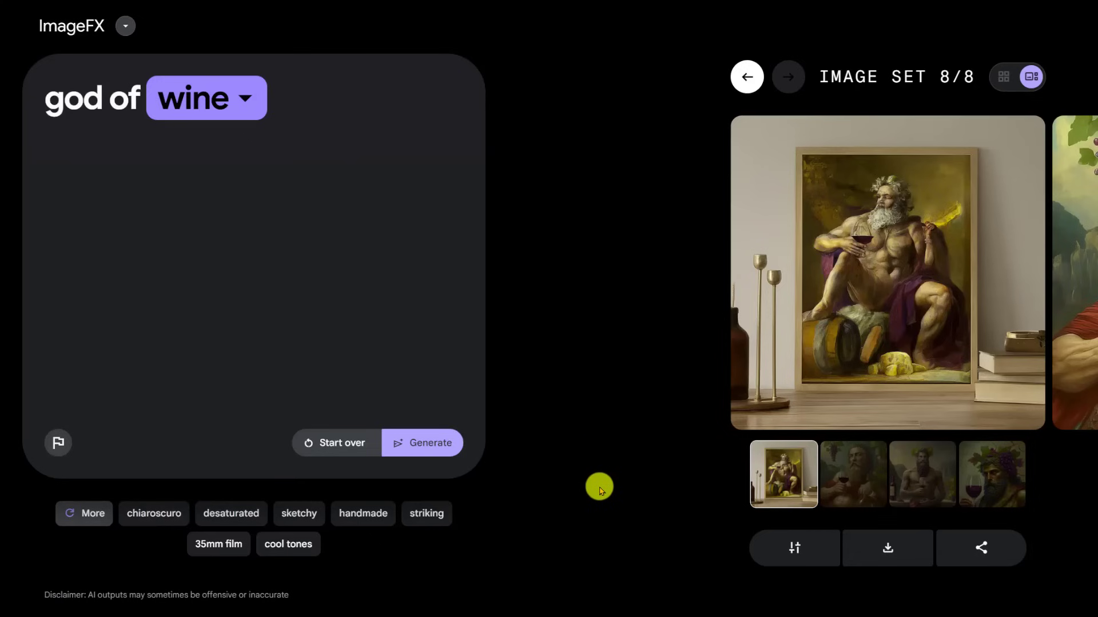
pyautogui.click(830, 489)
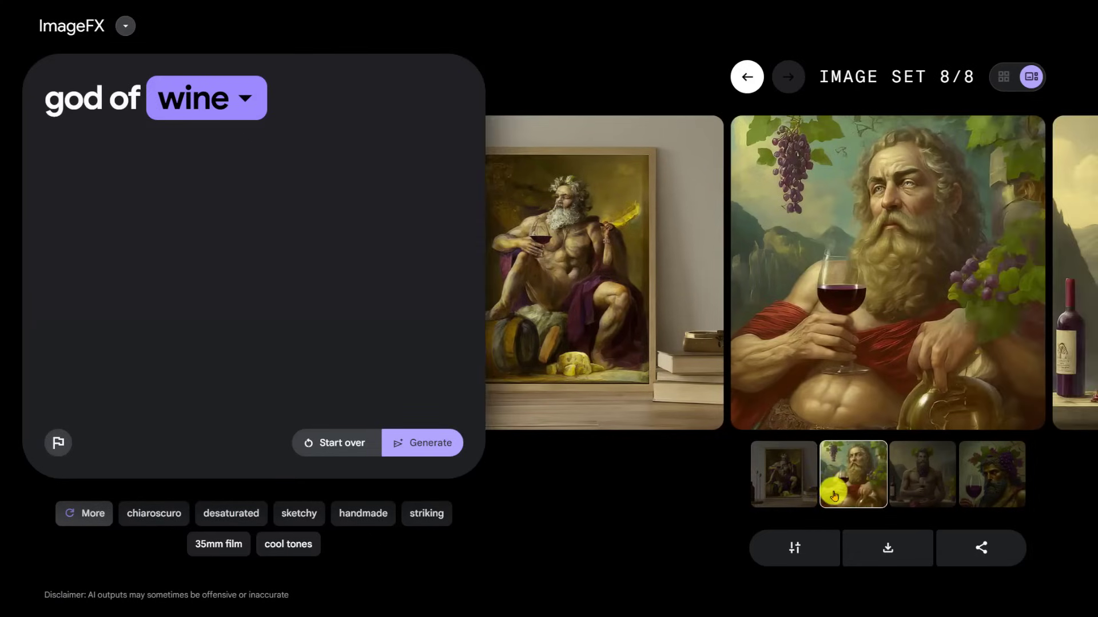
# Step: Inspect the hands and wine glass in the second god of wine image at full size, then return to the set
pyautogui.moveTo(938, 366)
pyautogui.rightClick(917, 286)
pyautogui.press('Escape')
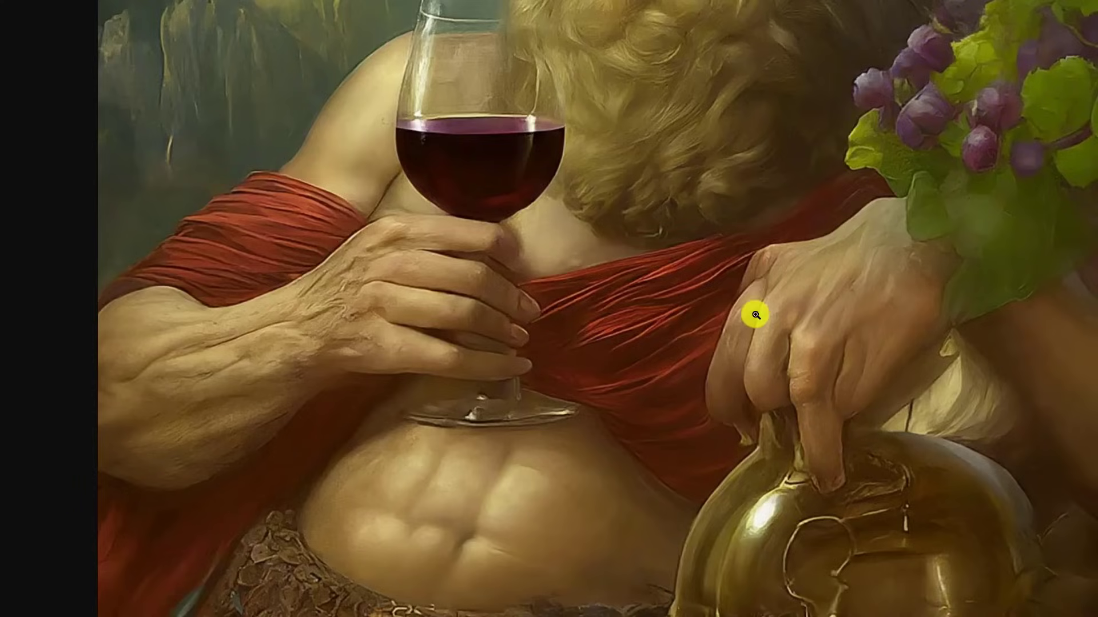
pyautogui.click(750, 434)
pyautogui.press('Escape')
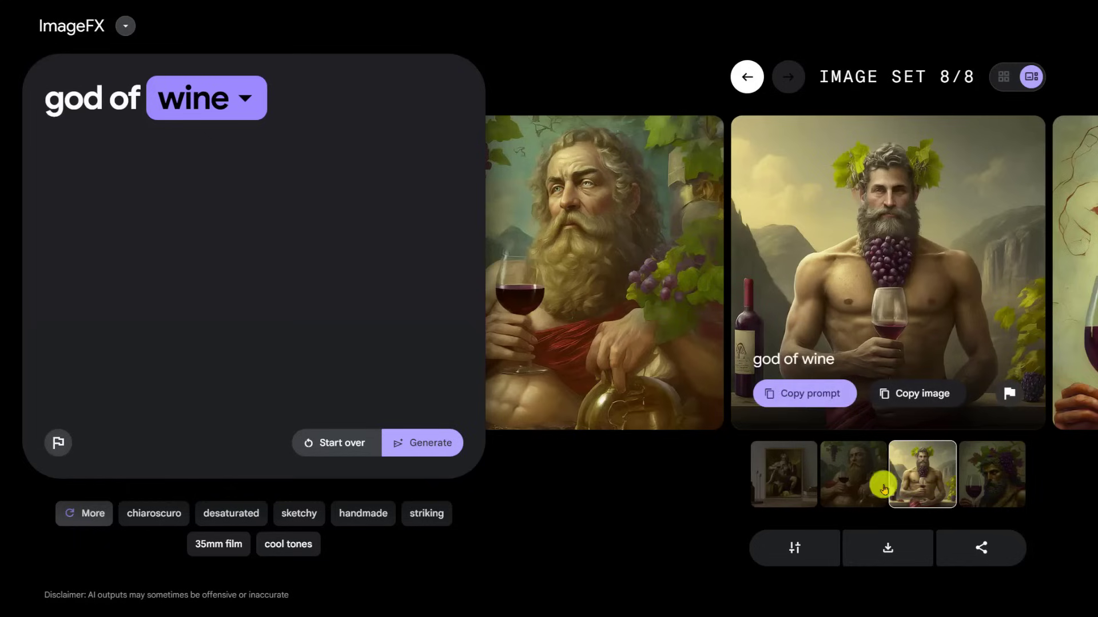
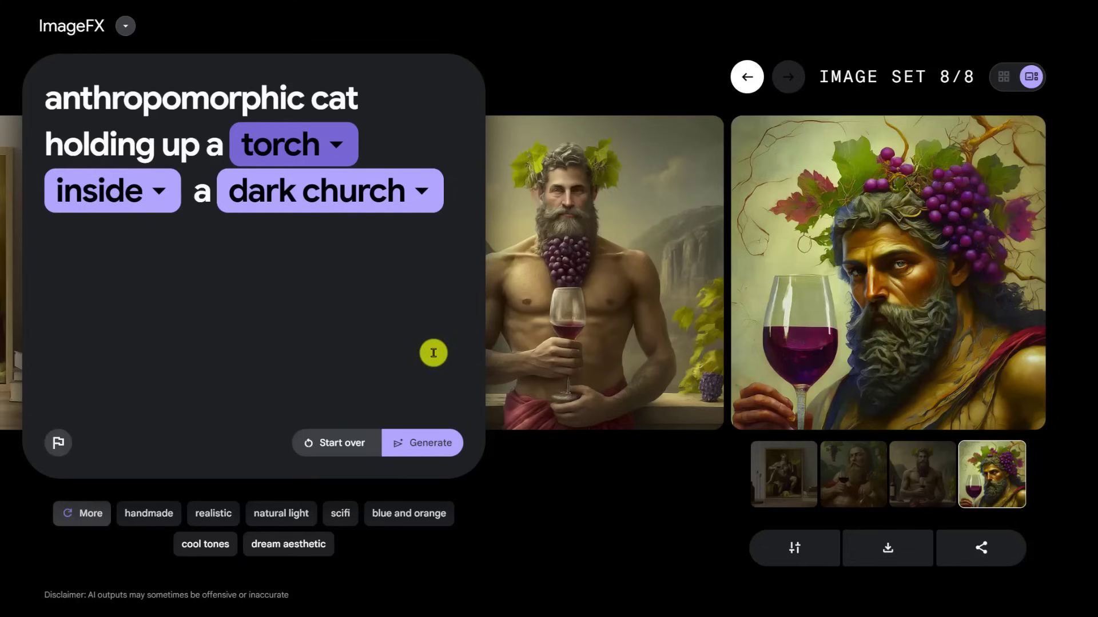
# Step: Replace "dark church" with "dark castle" in the prompt about the anthropomorphic cat holding a torch and generate images
pyautogui.press('BackSpace')
pyautogui.press('BackSpace')
pyautogui.press('BackSpace')
pyautogui.press('BackSpace')
pyautogui.press('BackSpace')
pyautogui.press('BackSpace')
pyautogui.press('BackSpace')
pyautogui.press('BackSpace')
pyautogui.press('BackSpace')
pyautogui.press('BackSpace')
pyautogui.press('BackSpace')
pyautogui.press('BackSpace')
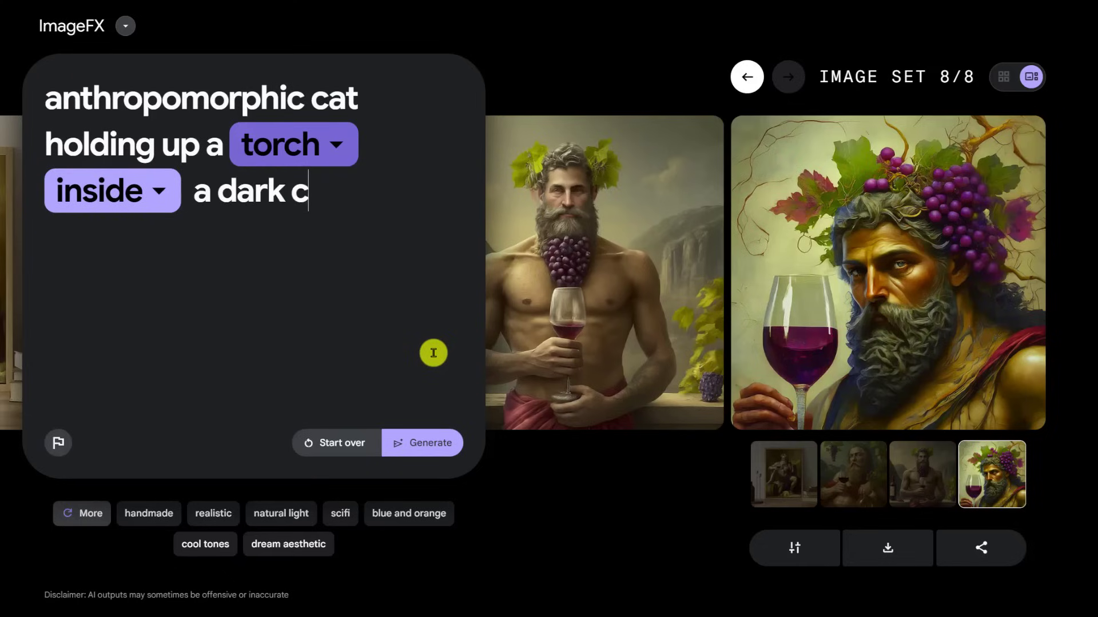
pyautogui.write('dark c')
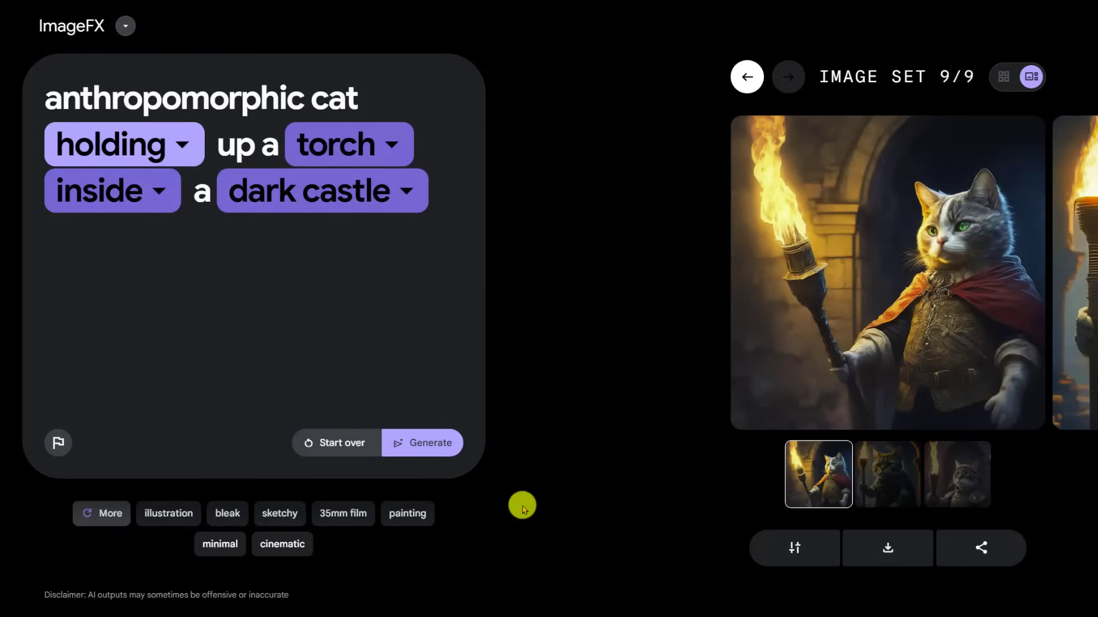
# Step: Open the first torch-bearing cat image at full size and examine the paw gripping the torch up close
pyautogui.click(832, 269)
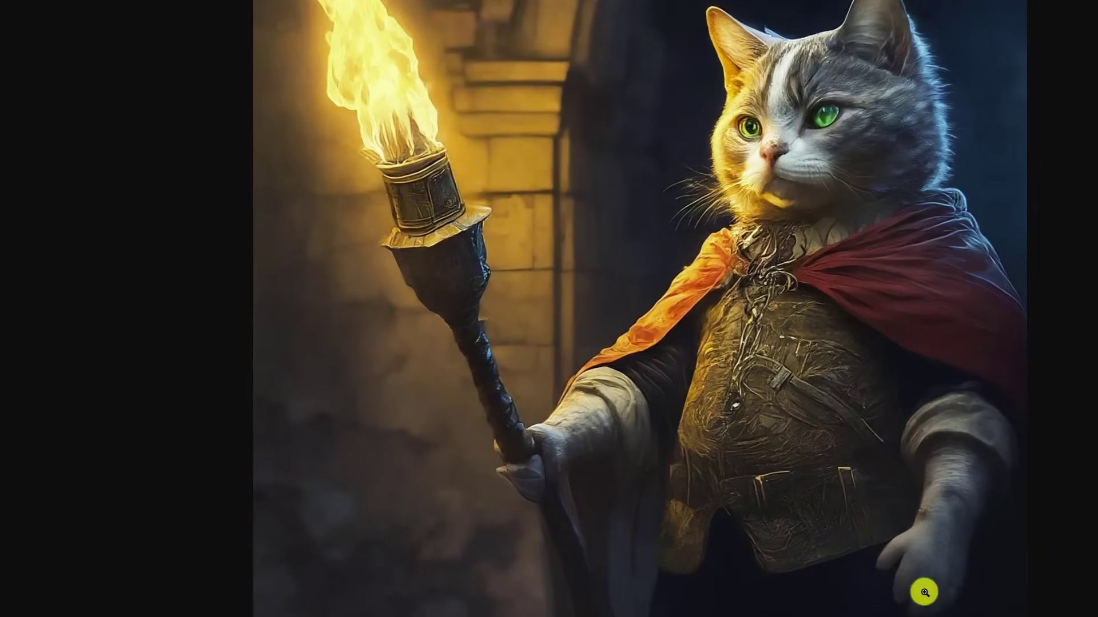
pyautogui.click(527, 511)
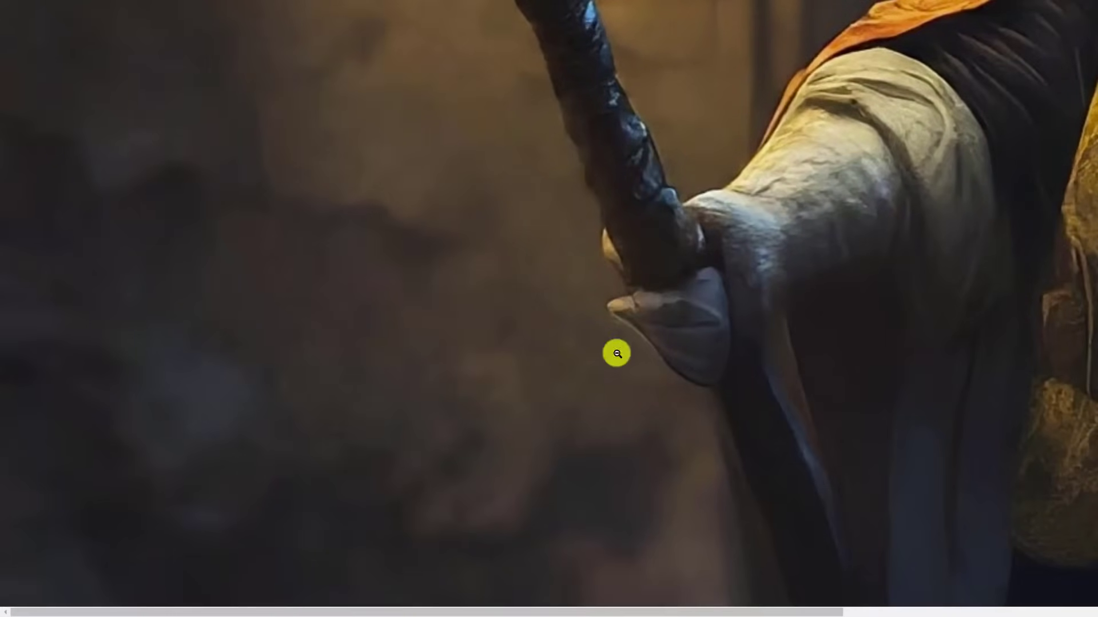
pyautogui.click(753, 401)
pyautogui.click(478, 476)
pyautogui.click(484, 467)
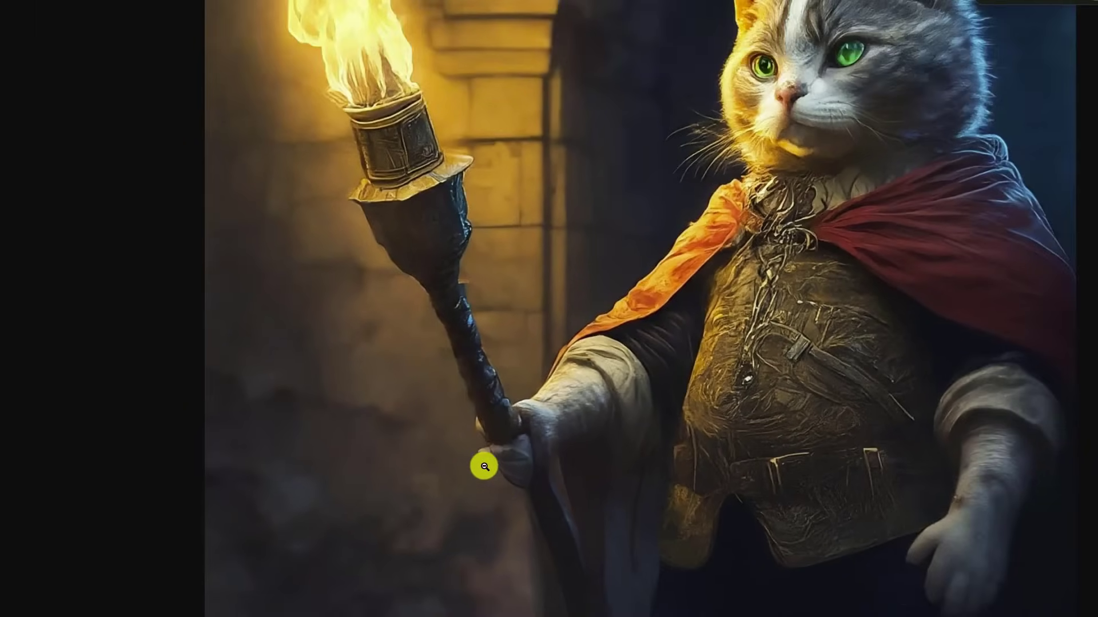
pyautogui.scroll(3, 491, 467)
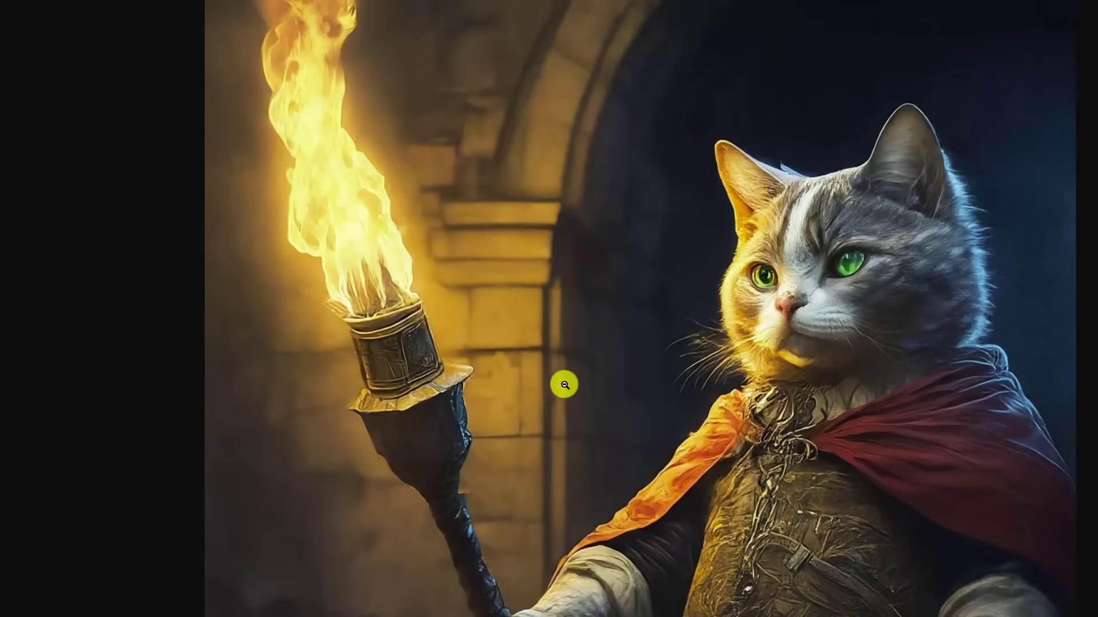
# Step: Examine the first torch-bearing cat image at full size from the flame down to the paws, then return to the set
pyautogui.scroll(1, 564, 385)
pyautogui.scroll(-3, 578, 373)
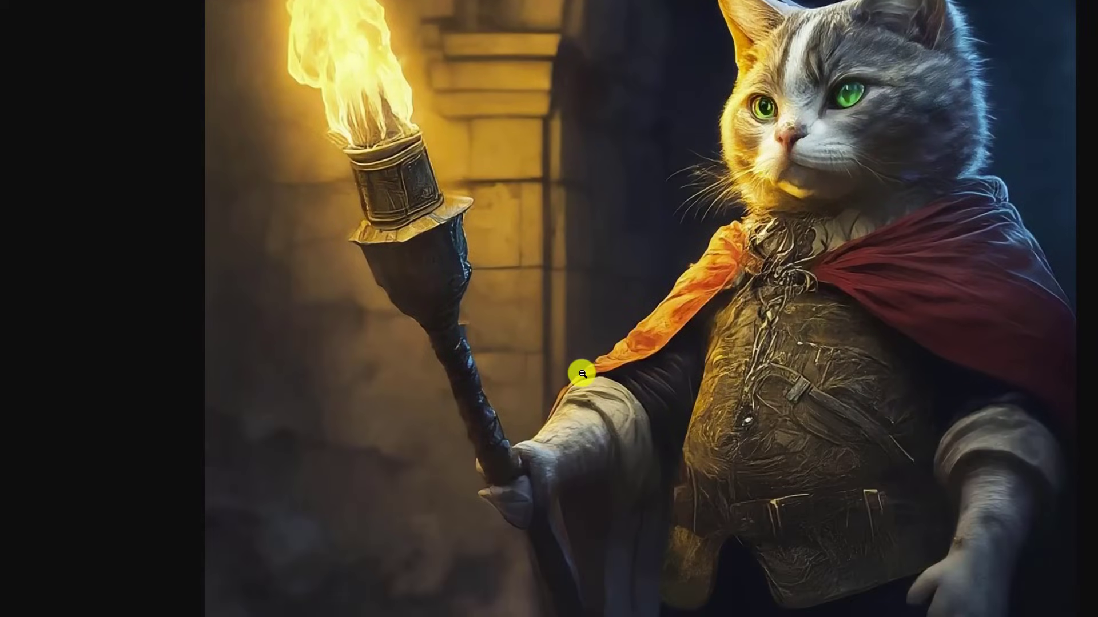
pyautogui.scroll(-1, 581, 373)
pyautogui.scroll(3, 579, 437)
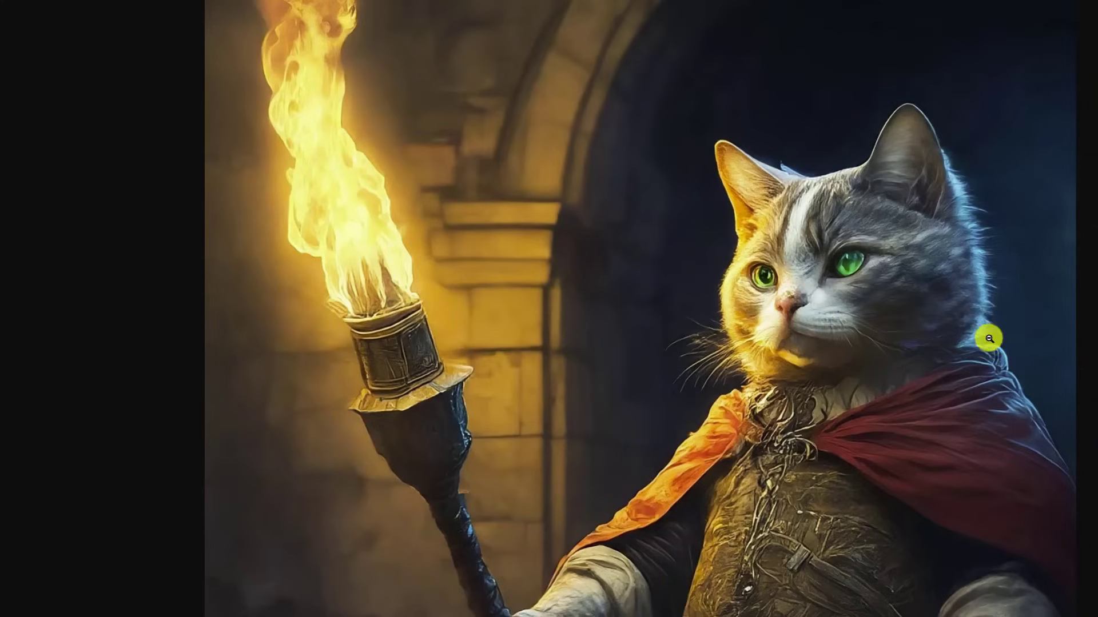
pyautogui.scroll(-2, 1028, 166)
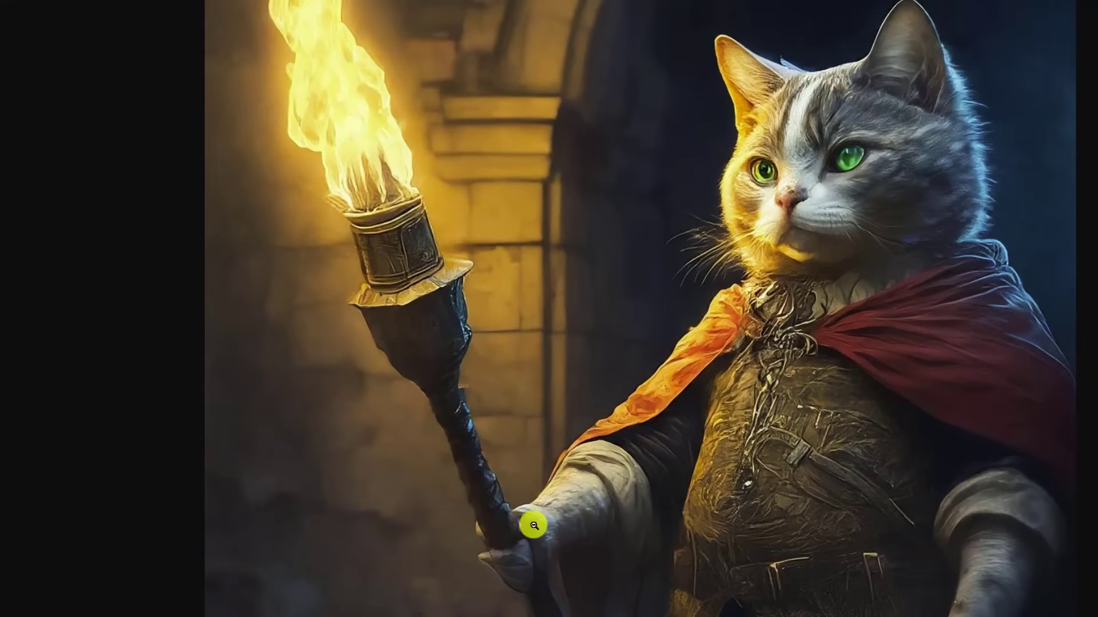
pyautogui.scroll(3, 540, 452)
pyautogui.click(540, 452)
pyautogui.scroll(-1, 275, 20)
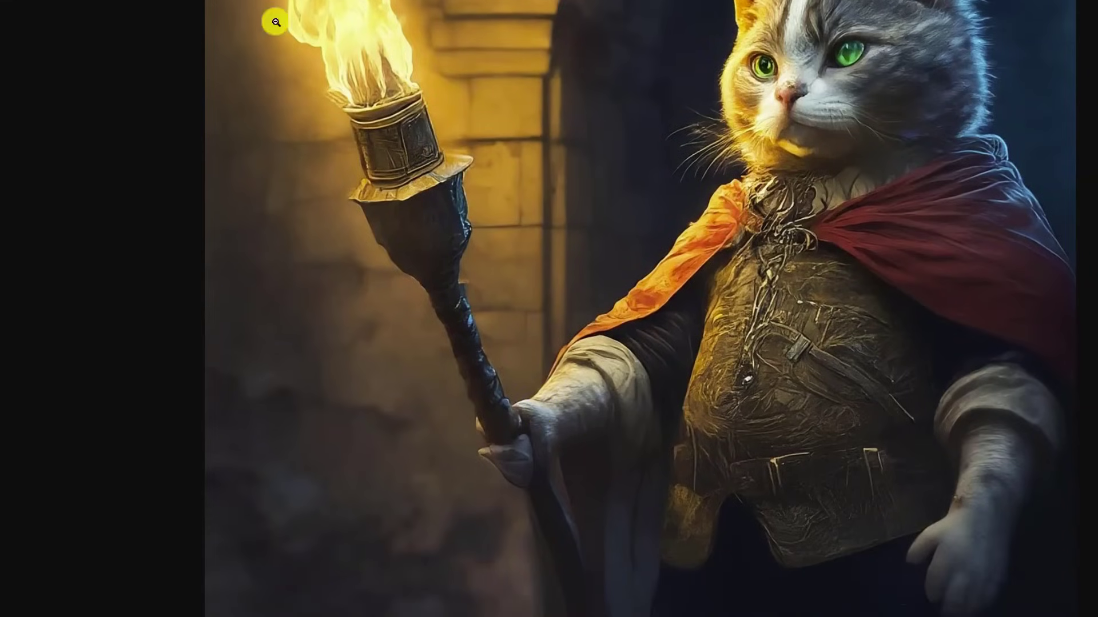
pyautogui.press('Escape')
# Step: Look through the other torch-bearing cat images in the dark castle set, then return to the first one
pyautogui.click(880, 468)
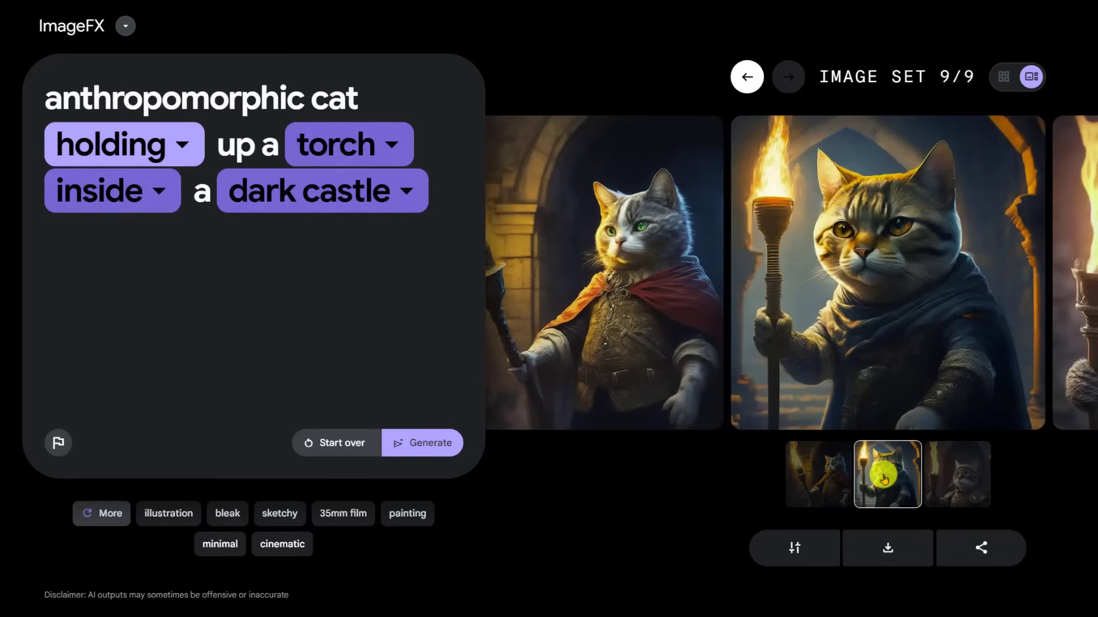
pyautogui.click(938, 470)
pyautogui.press('Left')
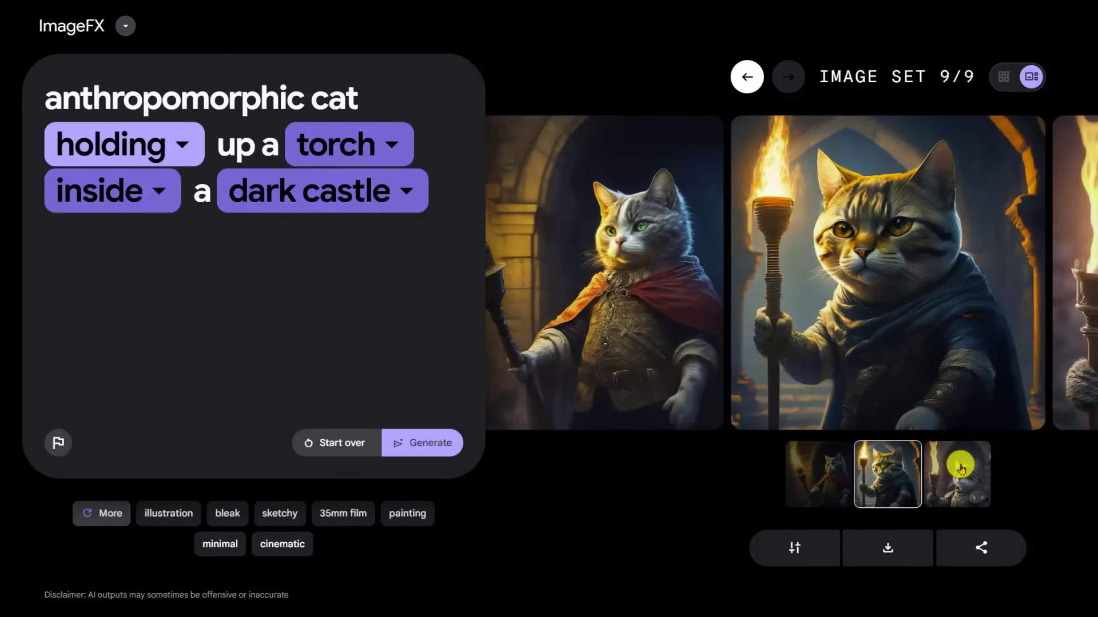
pyautogui.click(832, 460)
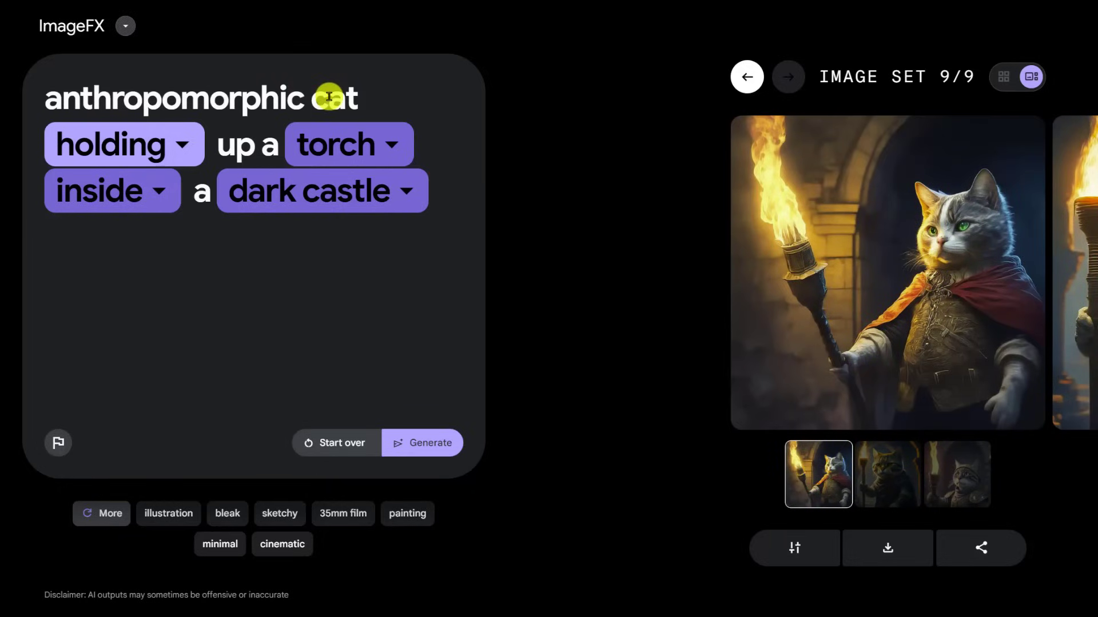
# Step: Insert "tonkinese" before "cat" in the prompt, generate images and show the second and third results
pyautogui.write('tonkinese')
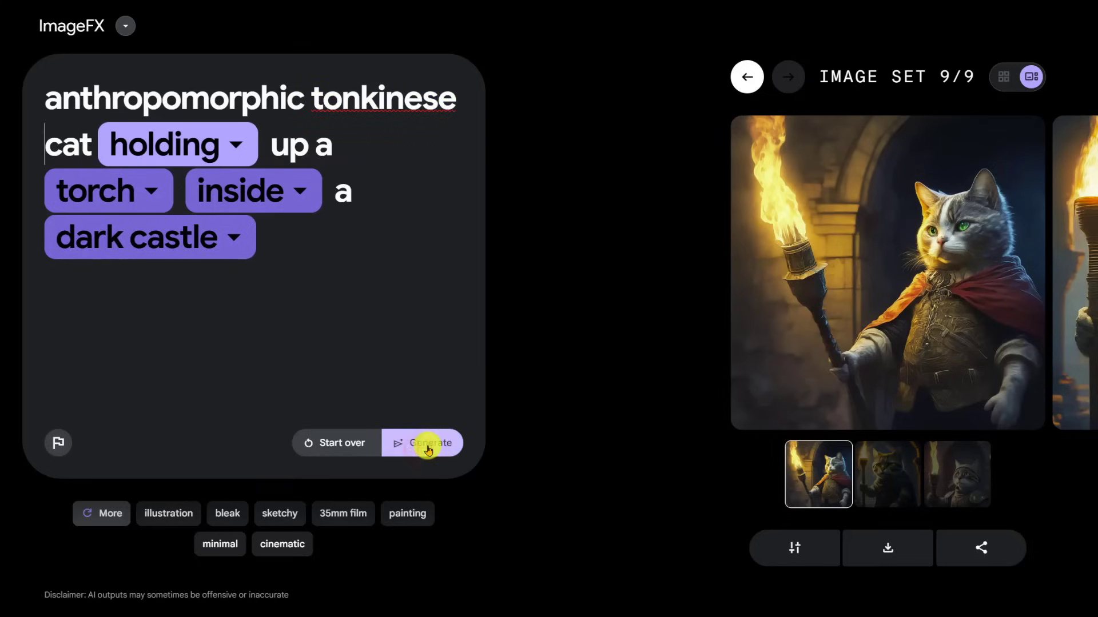
pyautogui.click(428, 447)
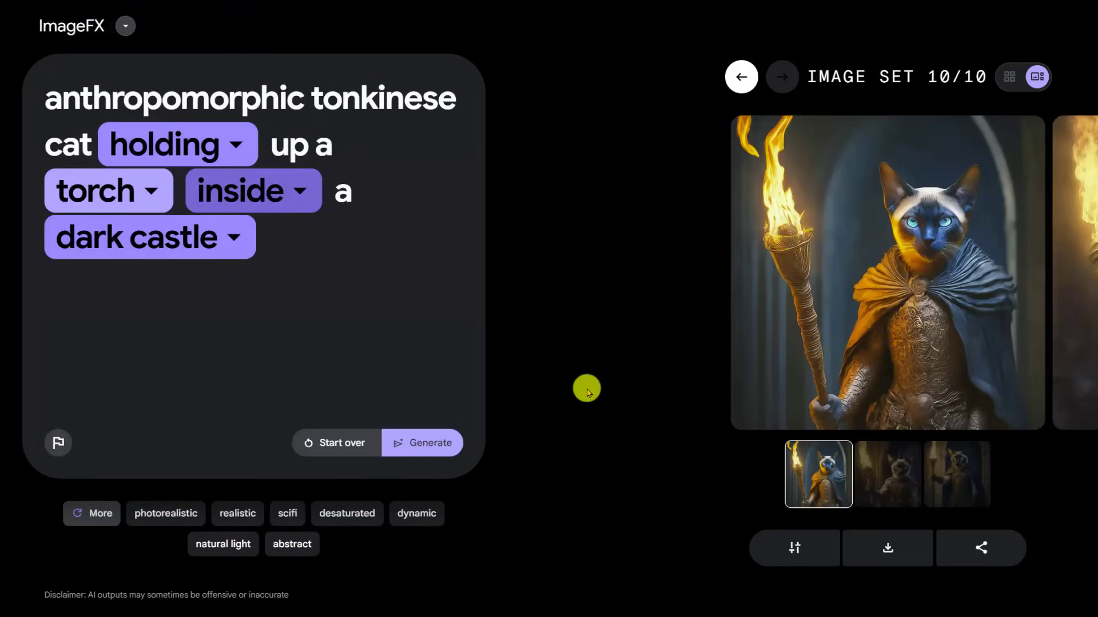
pyautogui.click(999, 352)
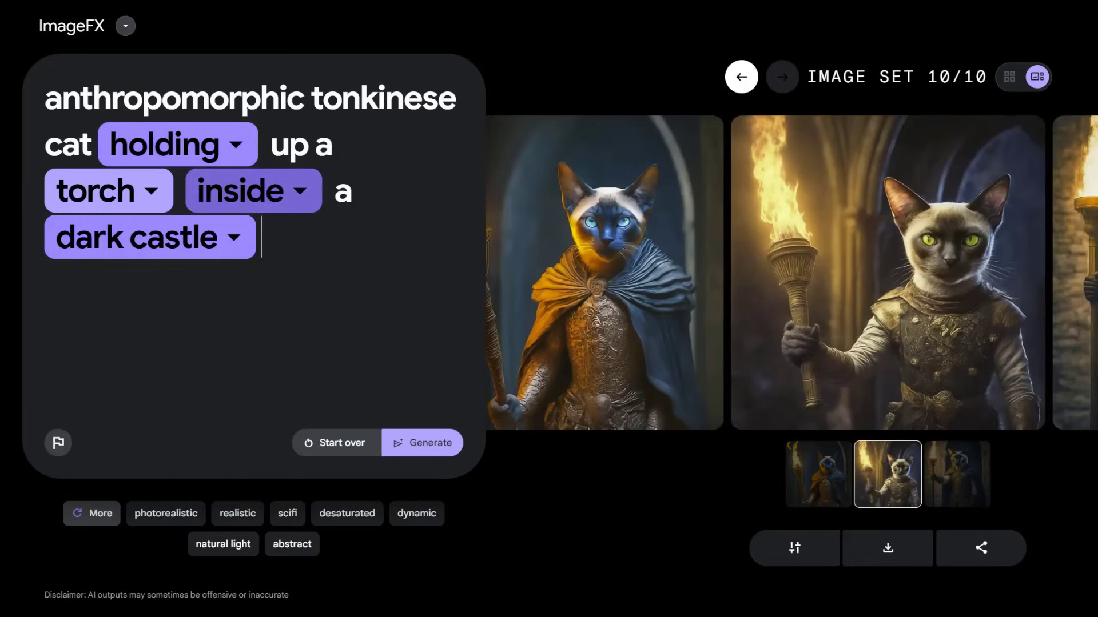
pyautogui.click(1089, 349)
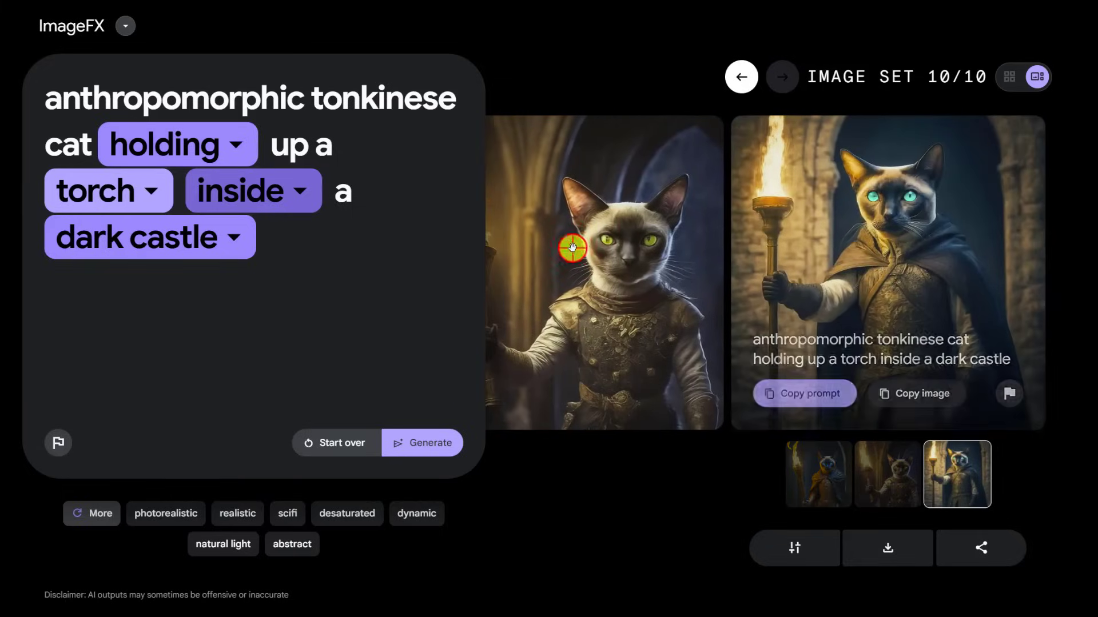
# Step: Go back to the first Tonkinese cat image and inspect it at full size, then return to the set
pyautogui.click(652, 294)
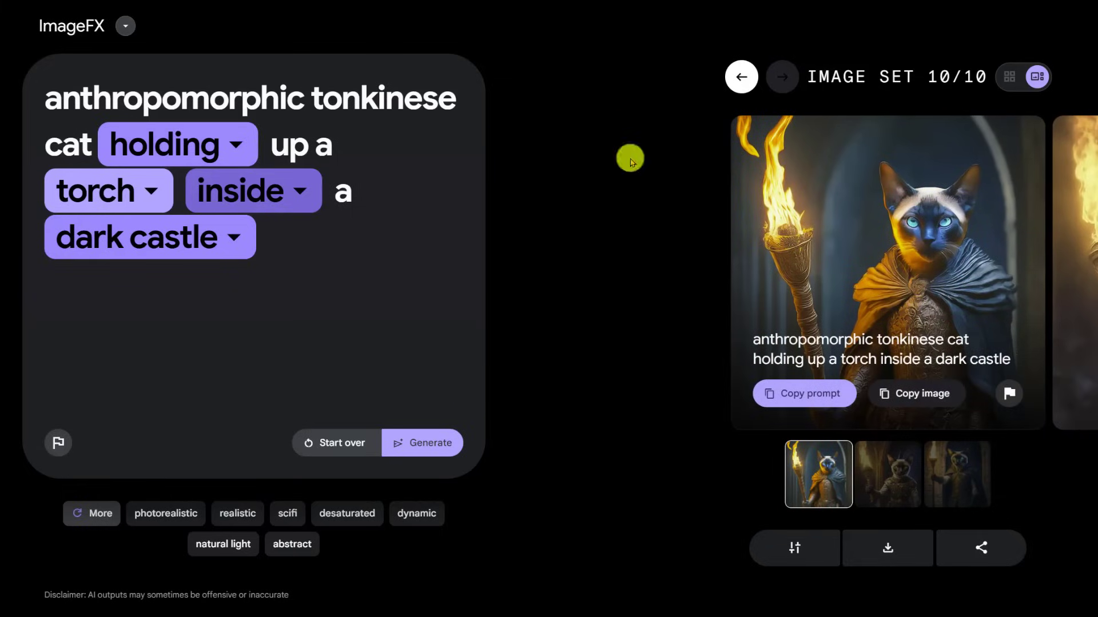
pyautogui.click(892, 374)
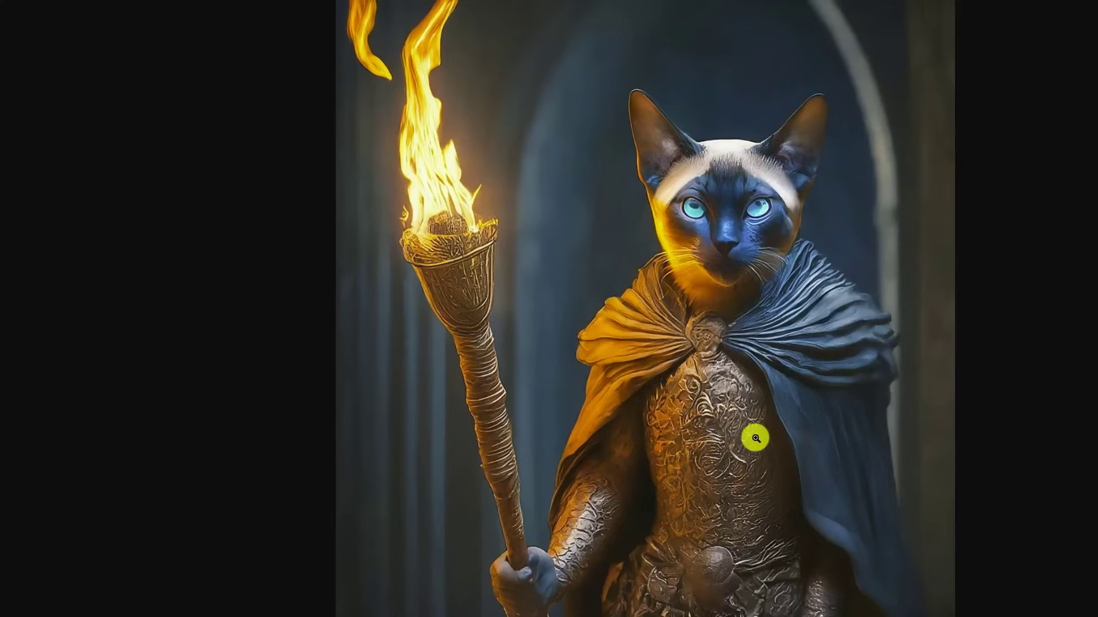
pyautogui.click(215, 76)
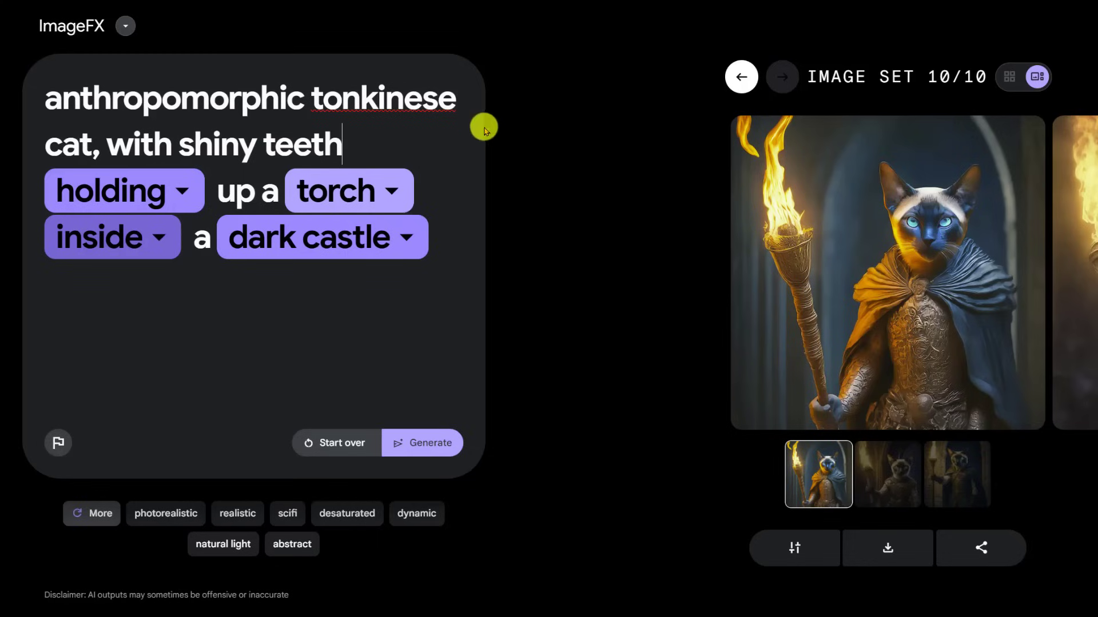
# Step: Correct the spelling to "Tonkinese", add ", with shiny teeth," after "cat", generate images and show the second result
pyautogui.rightClick(410, 103)
pyautogui.click(426, 112)
pyautogui.click(377, 145)
pyautogui.write(',')
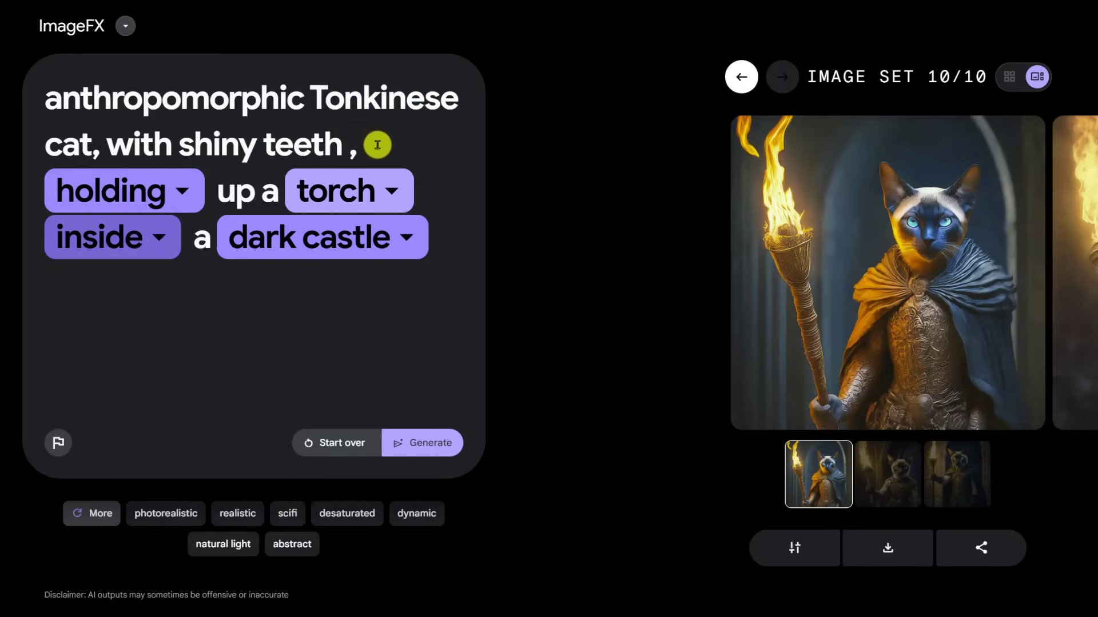
pyautogui.press('Return')
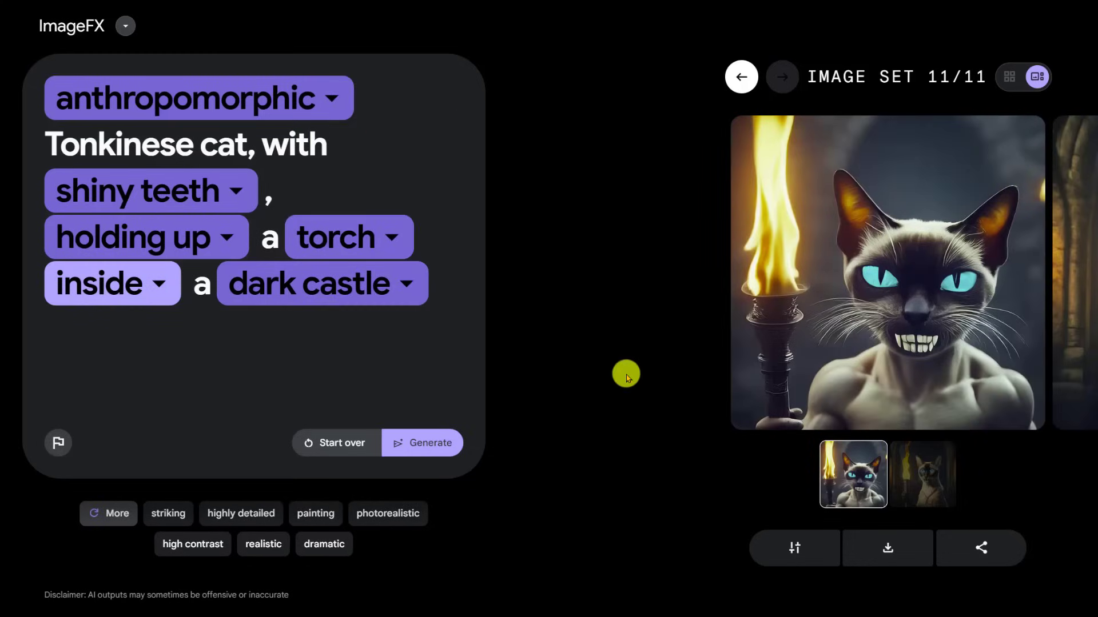
pyautogui.click(1071, 377)
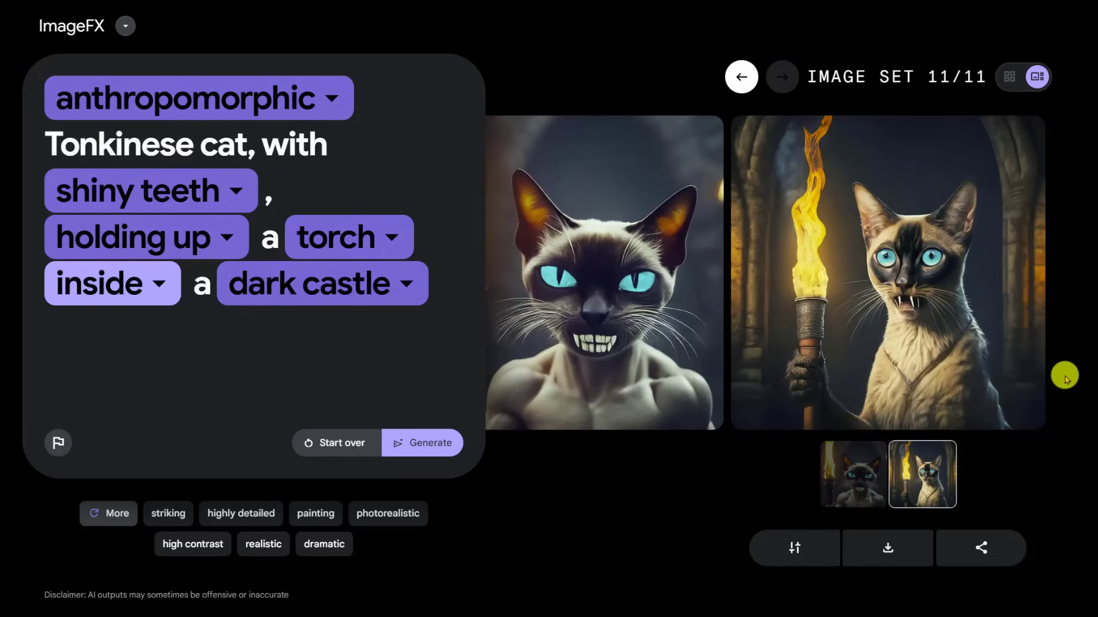
pyautogui.moveTo(908, 373)
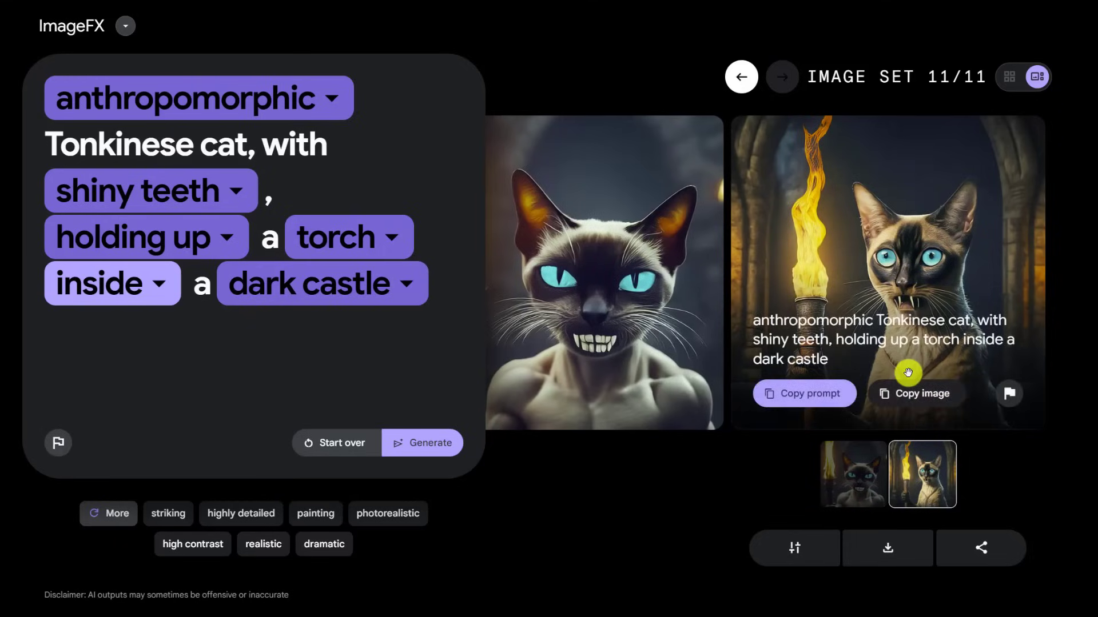
# Step: Replace the prompt with "techno punk mining gnome, discovering a prized gem inside a mine" and generate images
pyautogui.hotkey('ctrl', 'a')
pyautogui.write('te')
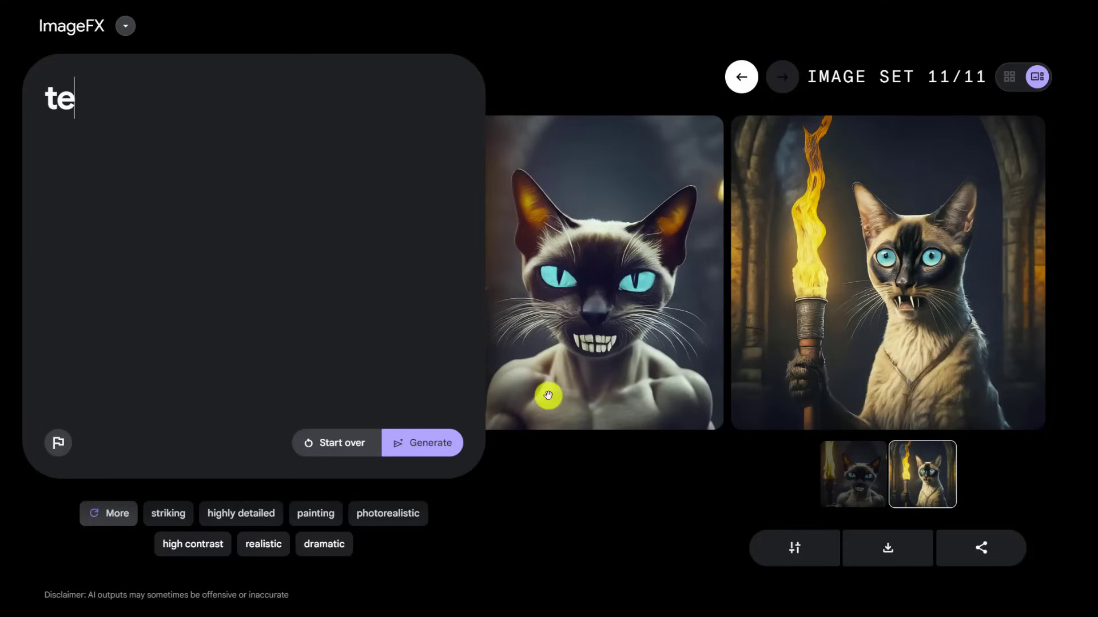
pyautogui.write('chno punk mining gnome')
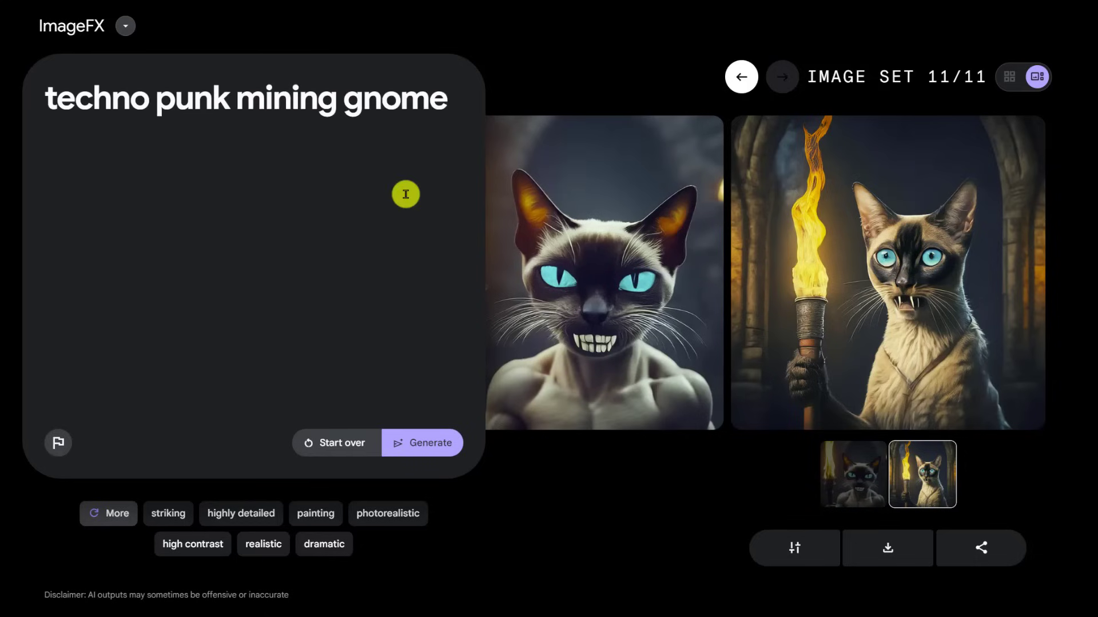
pyautogui.write(', discovering a prized gem')
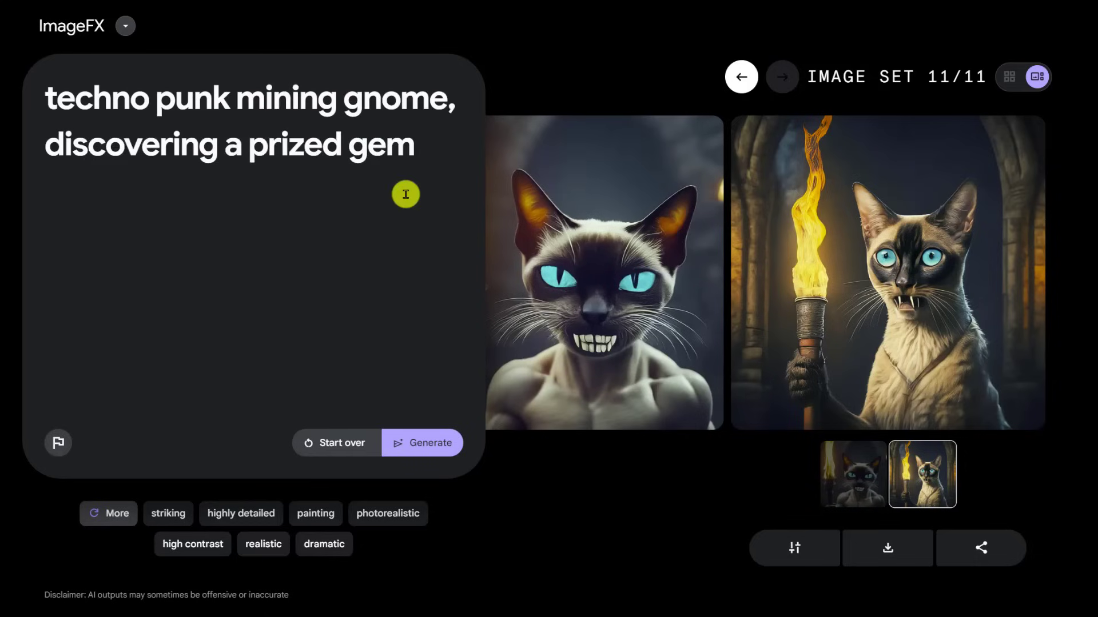
pyautogui.write(' inside a mine')
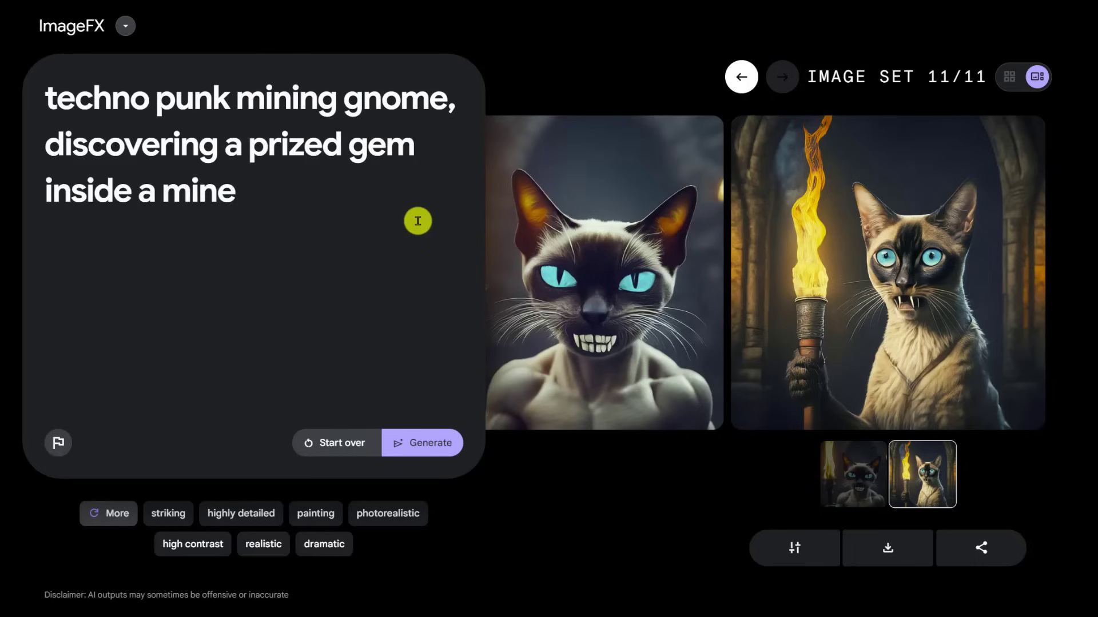
pyautogui.click(421, 442)
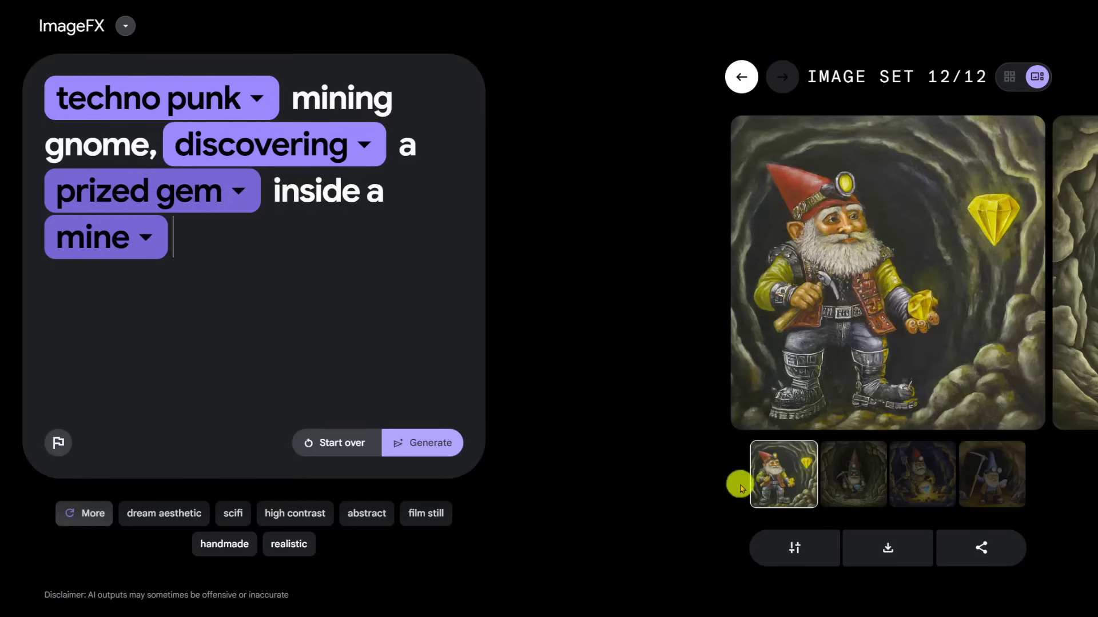
# Step: Show the second and third mining gnome images and view the third at full size
pyautogui.moveTo(848, 419)
pyautogui.click(853, 472)
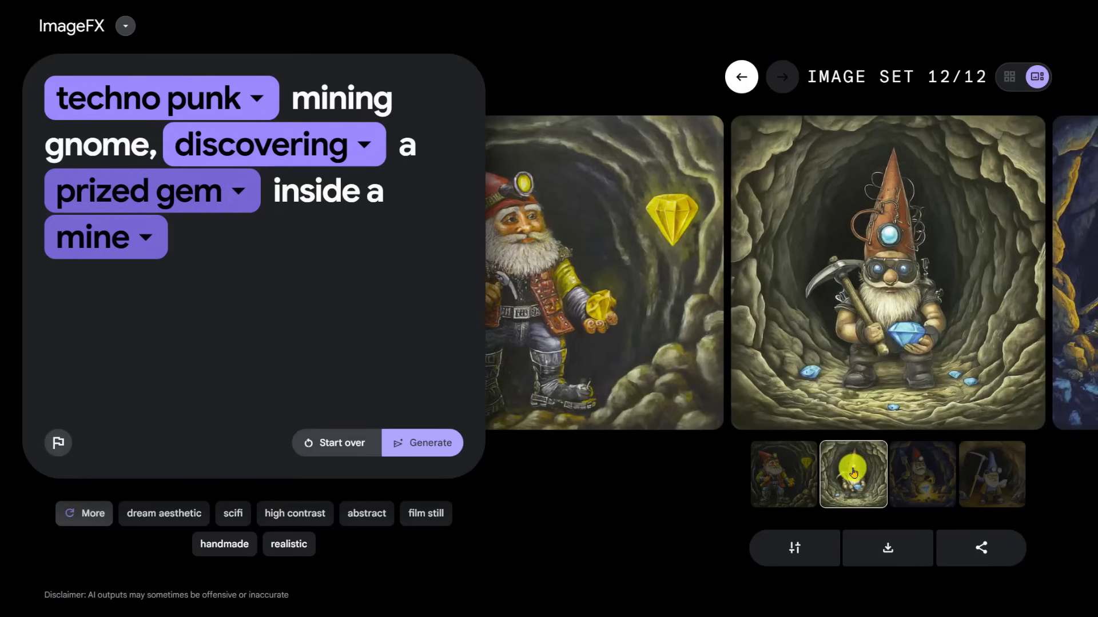
pyautogui.click(920, 477)
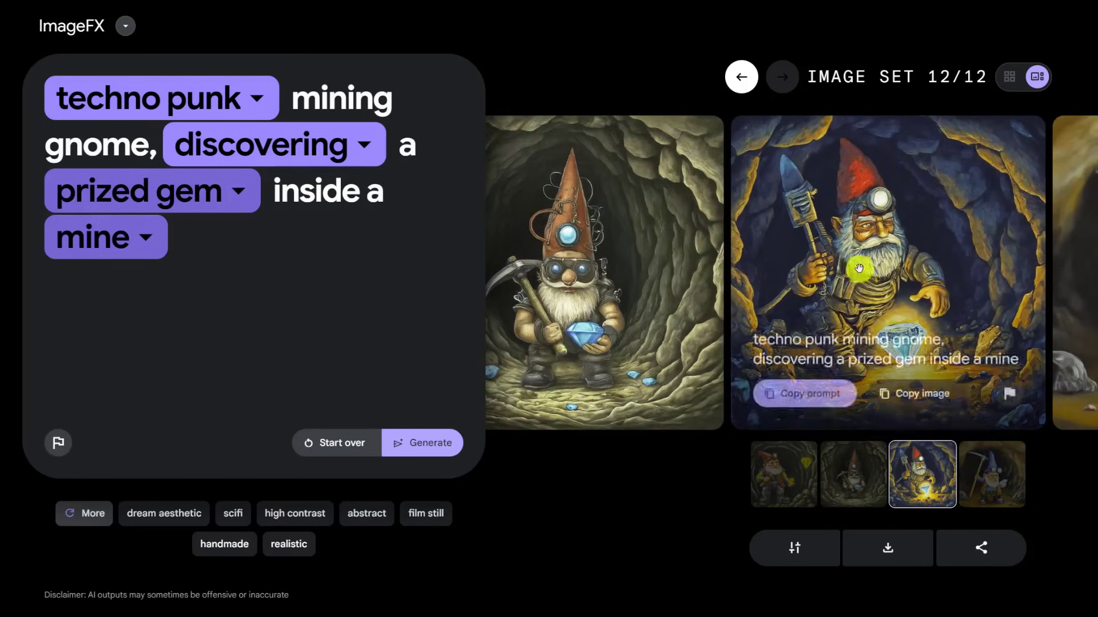
pyautogui.click(915, 372)
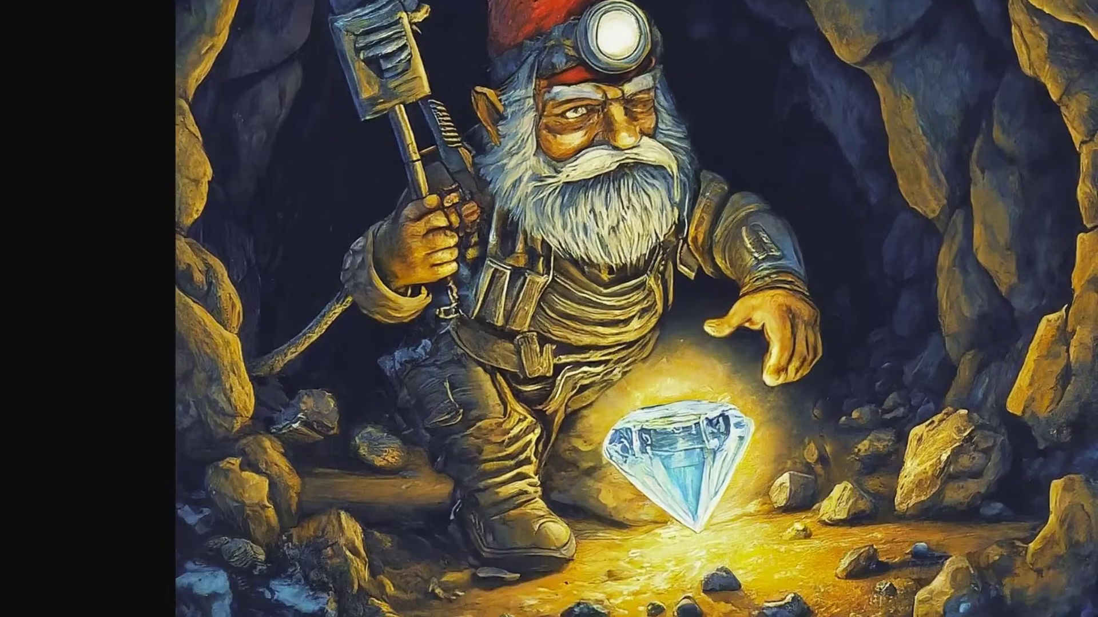
# Step: Append ", pixel art" to the end of the mining gnome prompt and generate images
pyautogui.click(306, 243)
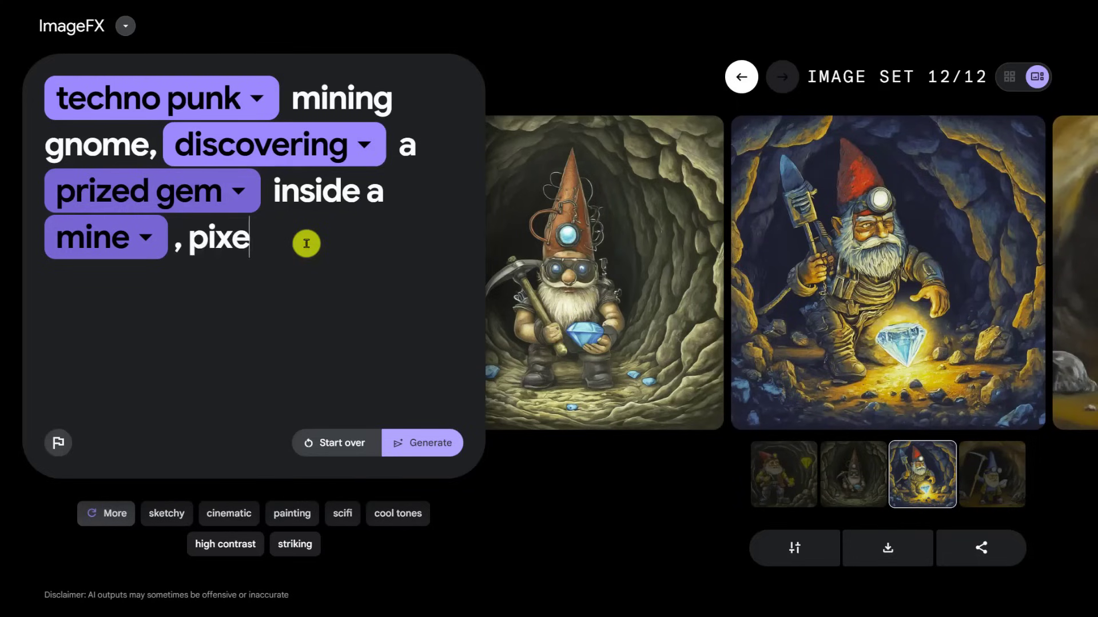
pyautogui.press('BackSpace')
pyautogui.press('BackSpace')
pyautogui.press('BackSpace')
pyautogui.write('art')
pyautogui.click(460, 441)
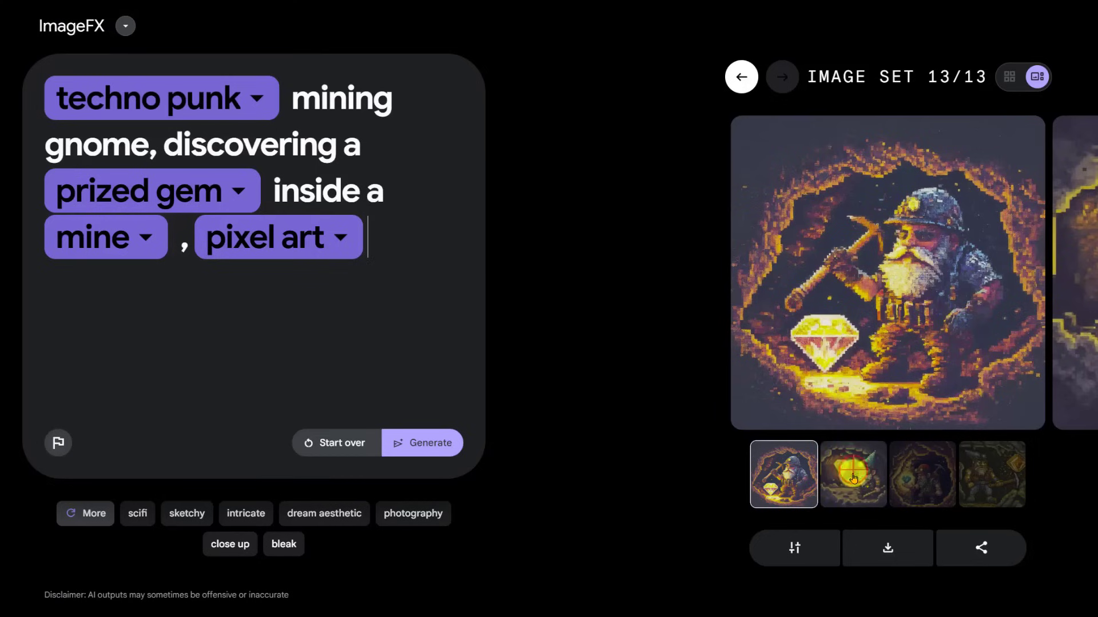
# Step: Look through the second, third and fourth pixel art gnome images
pyautogui.click(852, 468)
pyautogui.click(917, 472)
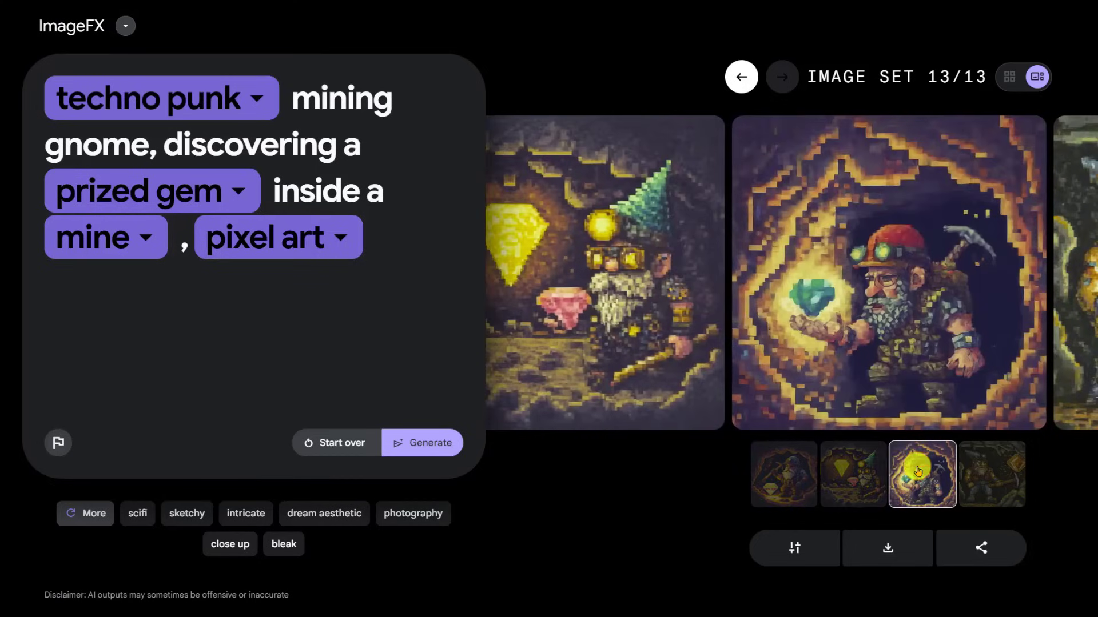
pyautogui.click(988, 478)
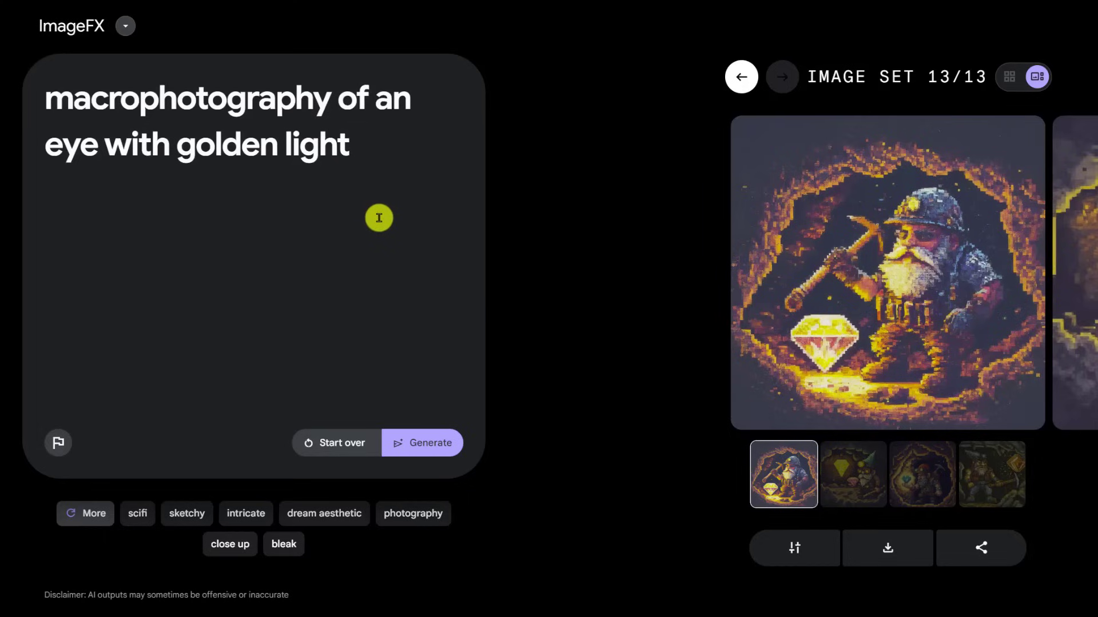
# Step: Generate images from the prompt "macrophotography of an eye with golden light" and look through the results
pyautogui.click(420, 441)
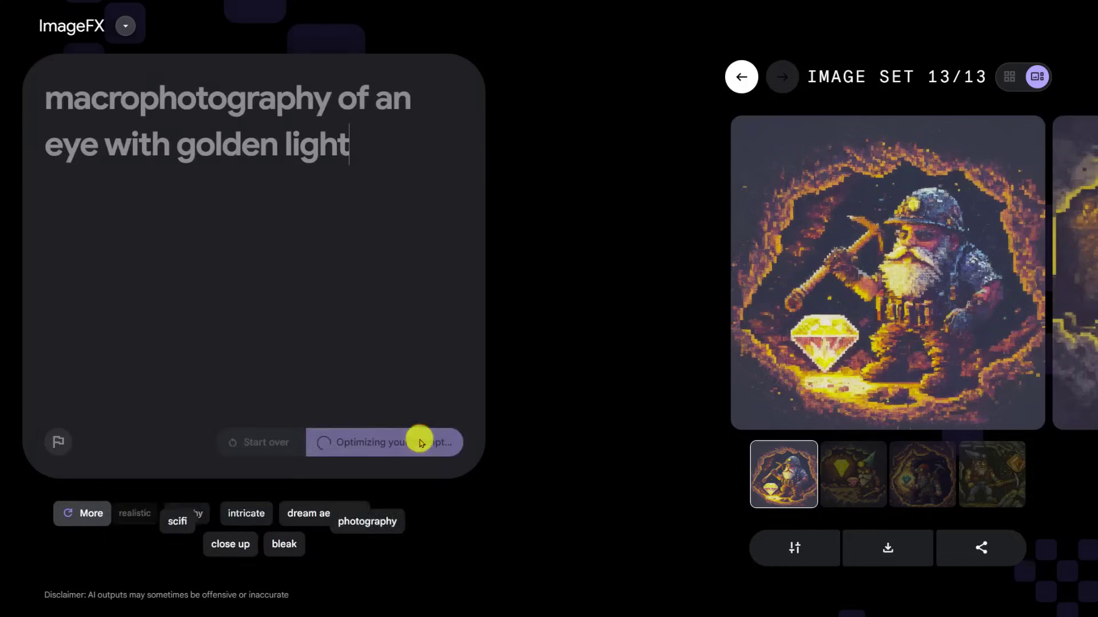
pyautogui.click(849, 489)
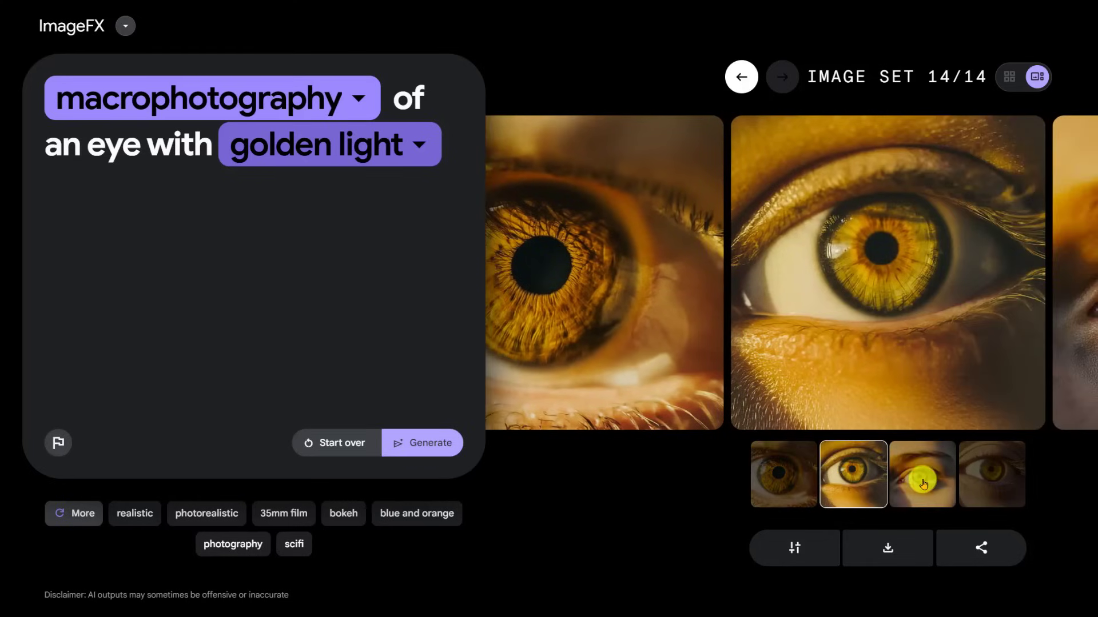
pyautogui.click(912, 475)
pyautogui.click(989, 479)
pyautogui.click(851, 474)
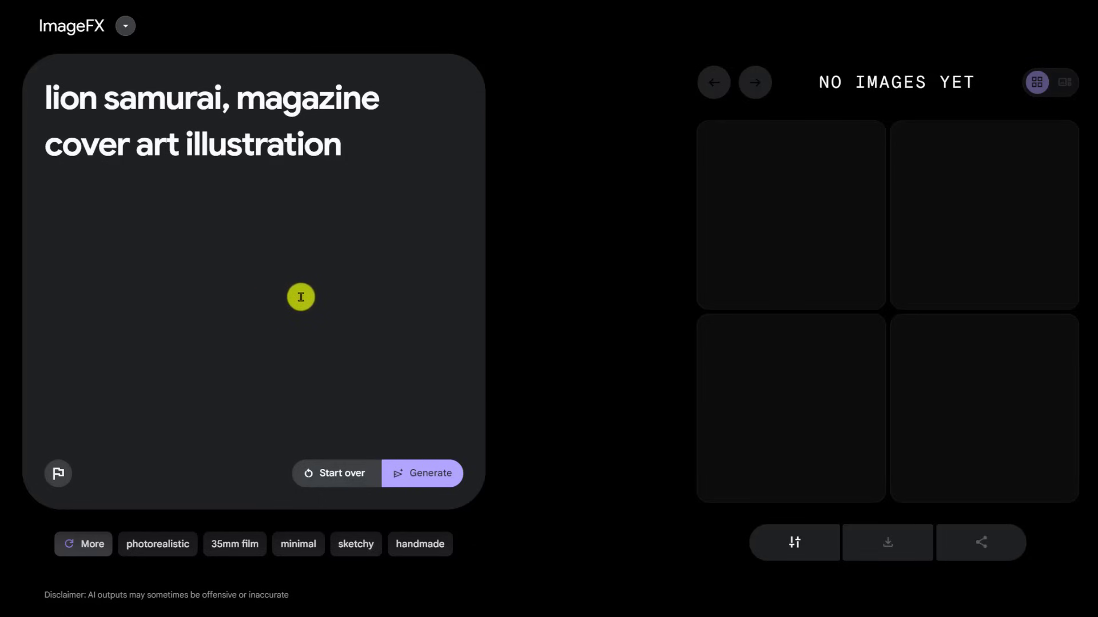
# Step: Generate images from the prompt "lion samurai, magazine cover art illustration"
pyautogui.click(417, 469)
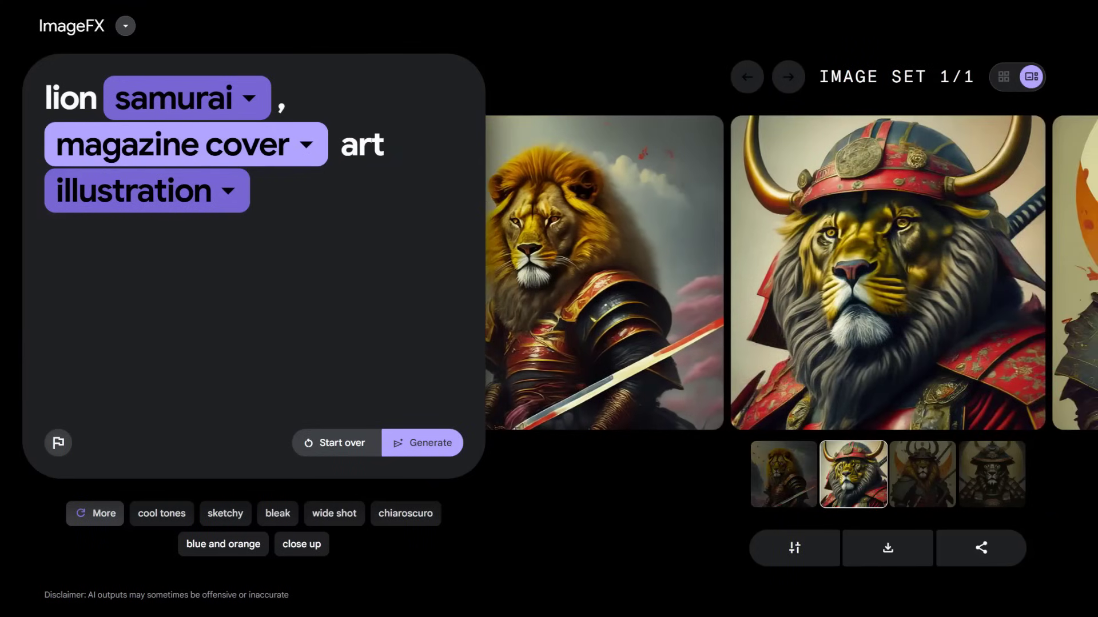
# Step: Replace the prompt with "cyborg female scientist, Detailed, Manga" and try to generate images
pyautogui.click(403, 268)
pyautogui.hotkey('ctrl', 'a')
pyautogui.write('cyborg female scientist, Detailed, Manga')
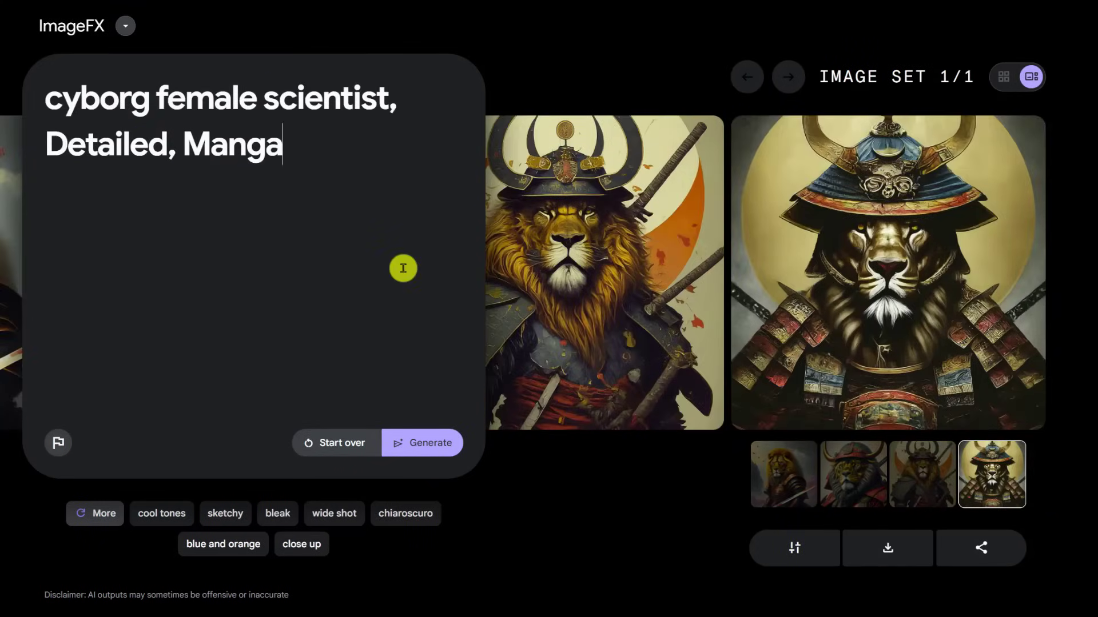
pyautogui.click(426, 449)
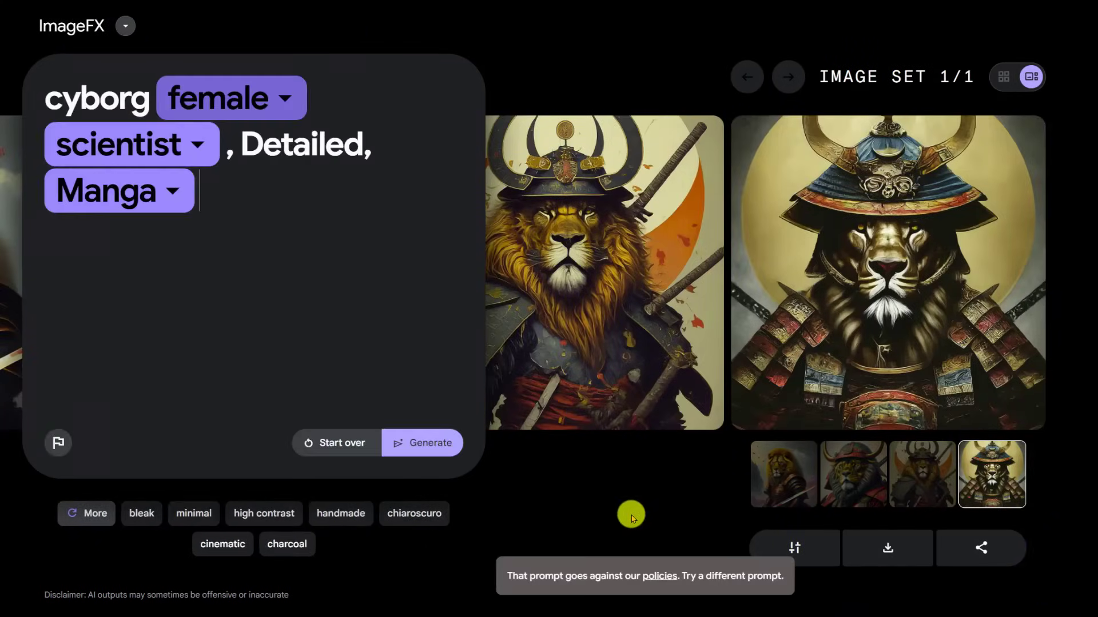
# Step: Swap "Manga" for "graphic novel" in the cyborg prompt and generate images
pyautogui.click(169, 198)
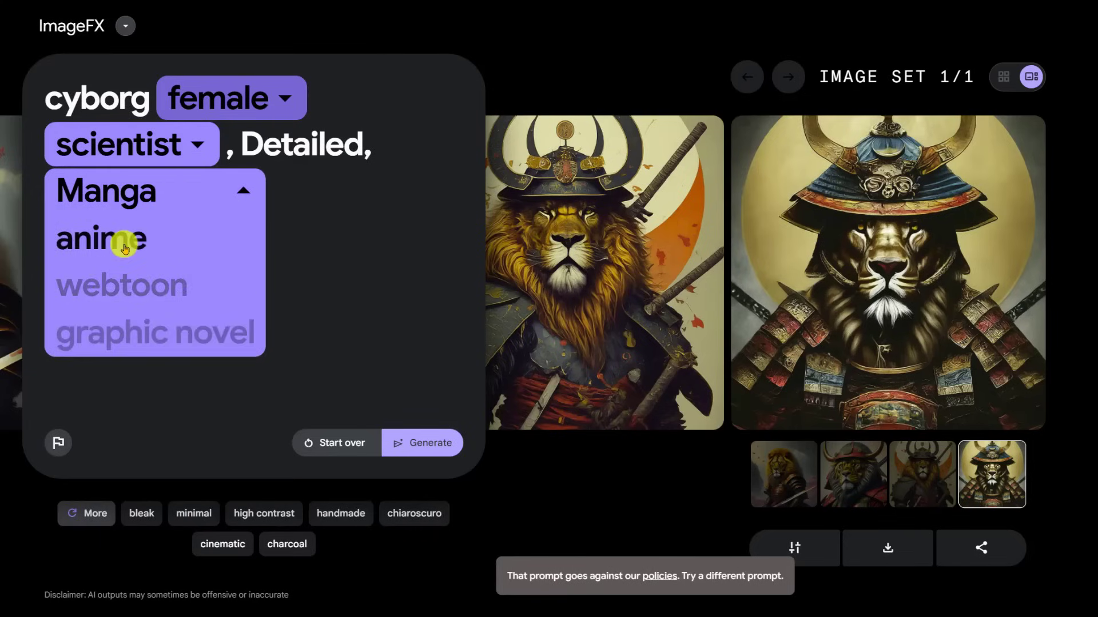
pyautogui.click(127, 335)
pyautogui.click(436, 444)
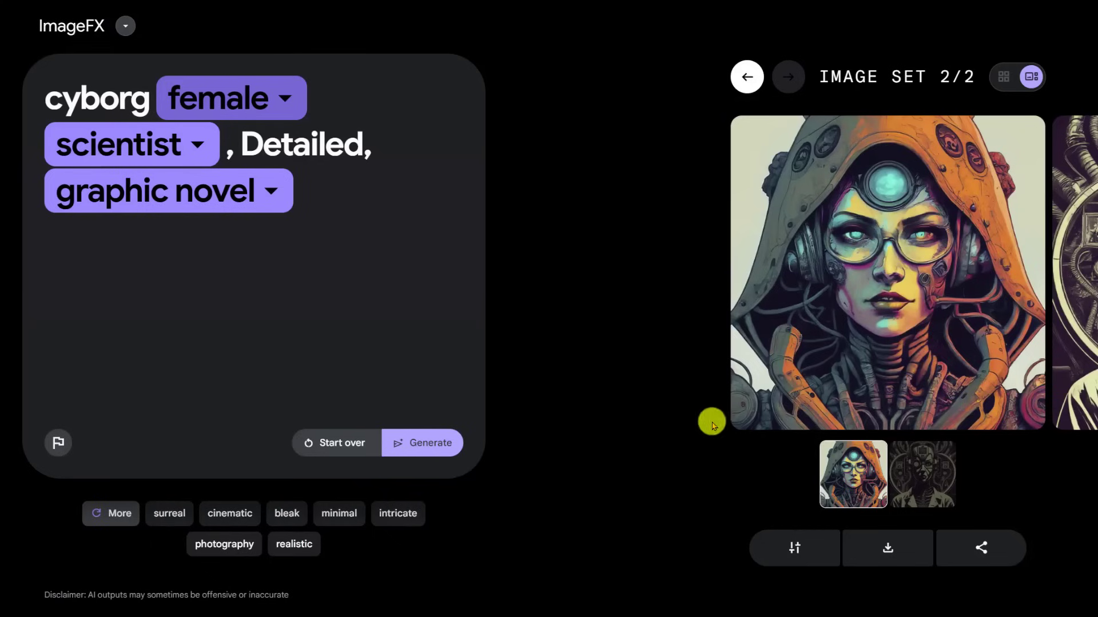
# Step: Swap "scientist" for "soldier" in the cyborg prompt and try to generate images
pyautogui.click(198, 143)
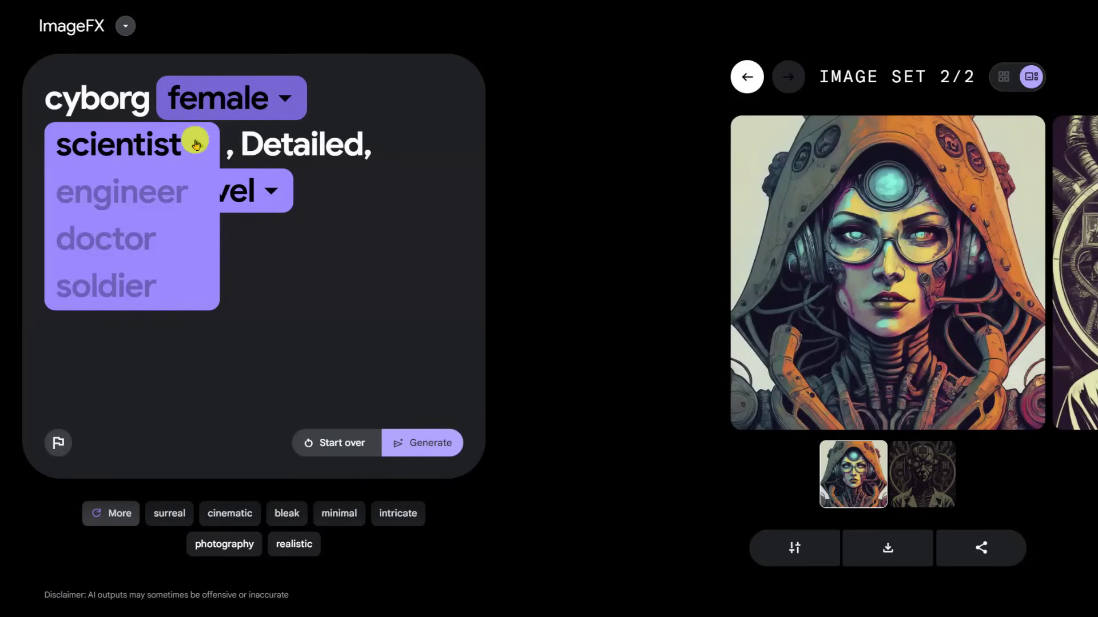
pyautogui.click(198, 284)
pyautogui.click(433, 436)
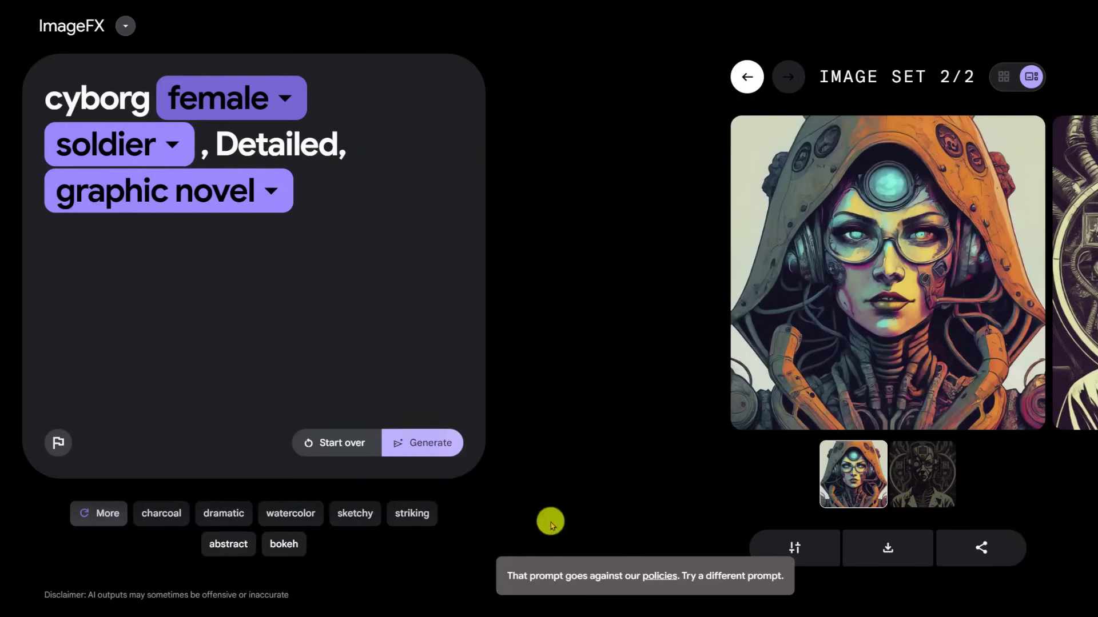
# Step: Swap "graphic novel" for "anime" in the cyborg soldier prompt and try to generate images
pyautogui.click(260, 205)
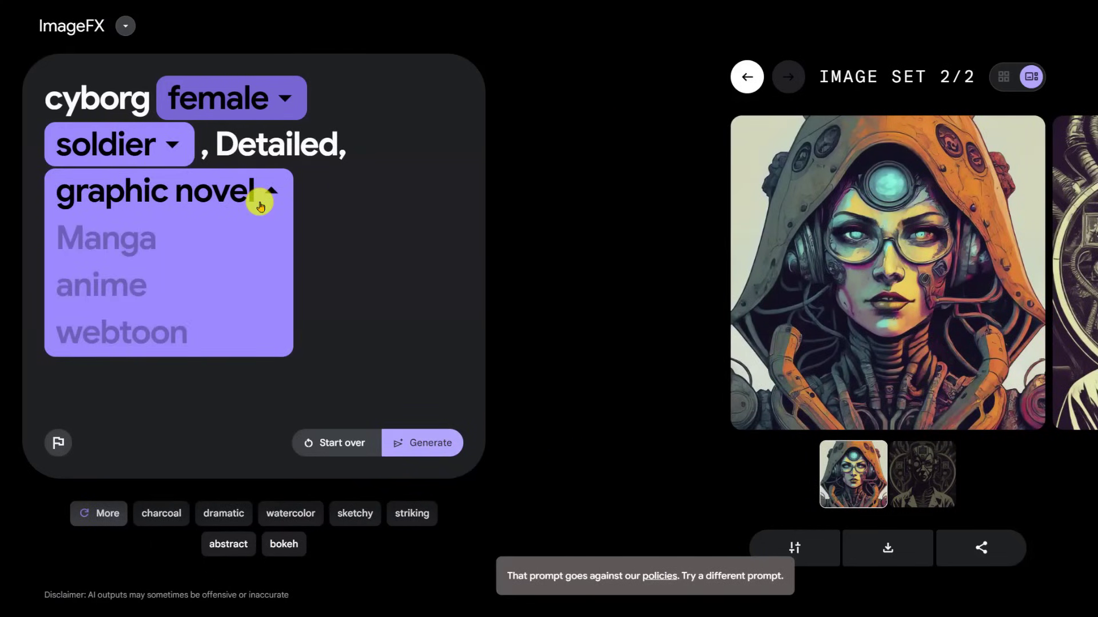
pyautogui.click(134, 284)
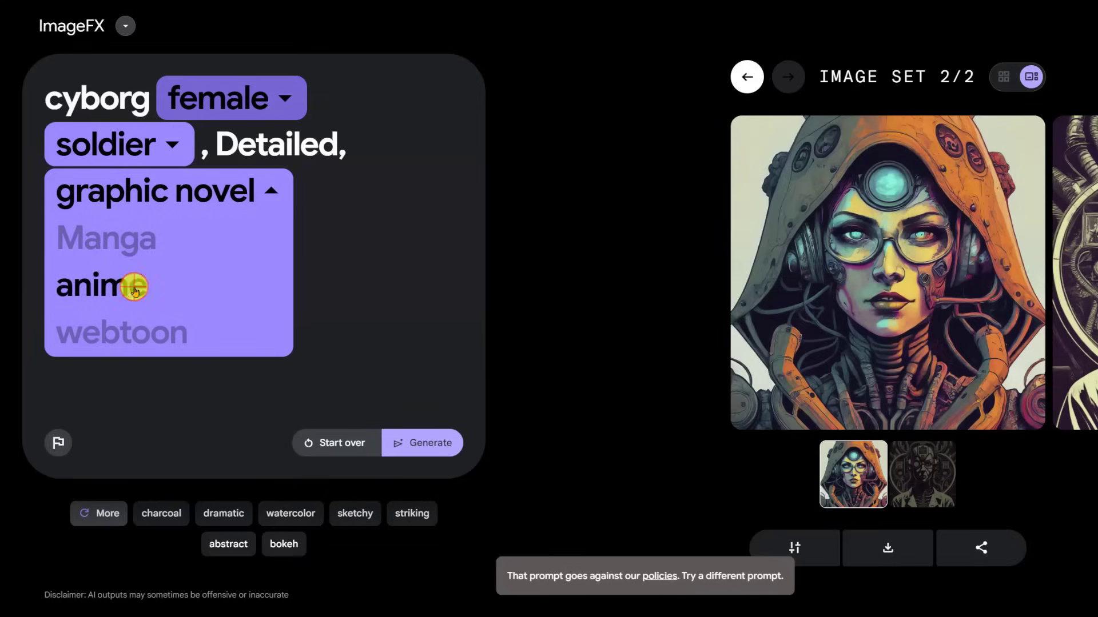
pyautogui.click(424, 443)
# Step: Swap "soldier" for "engineer" in the anime cyborg prompt and generate images
pyautogui.click(120, 143)
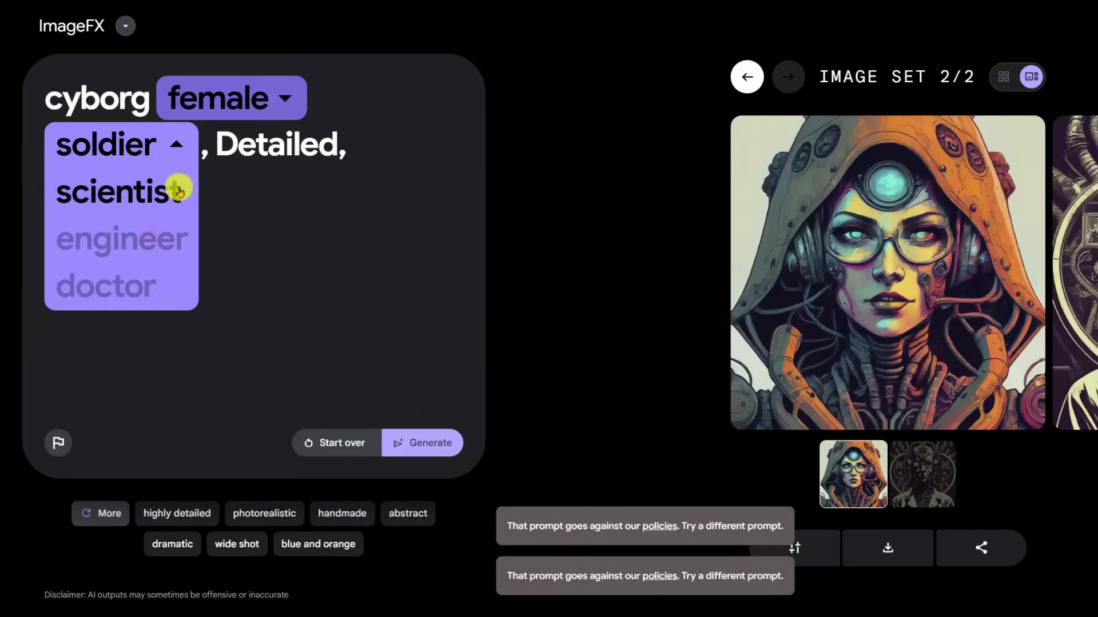
pyautogui.click(162, 234)
pyautogui.click(423, 442)
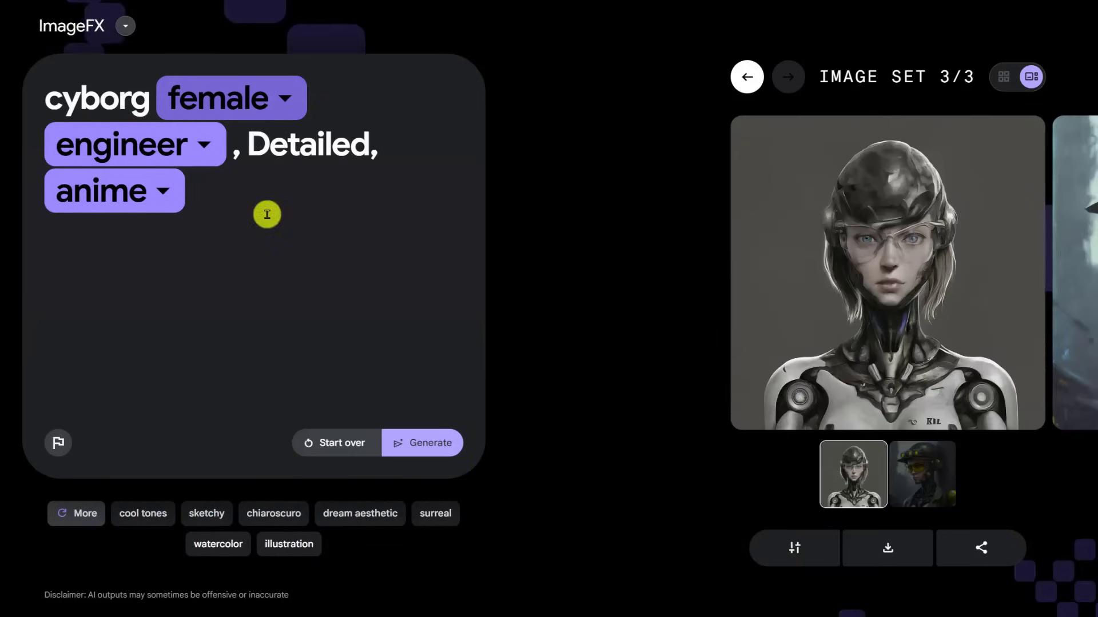
# Step: Swap "female" for "animal" in the cyborg engineer prompt and generate images
pyautogui.click(267, 99)
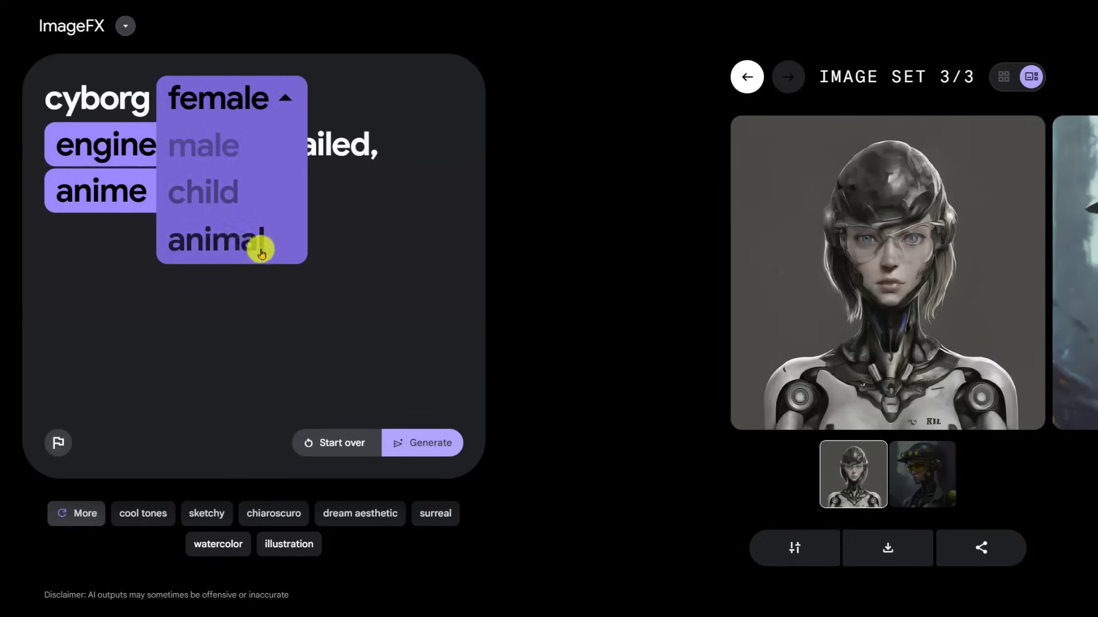
pyautogui.click(215, 246)
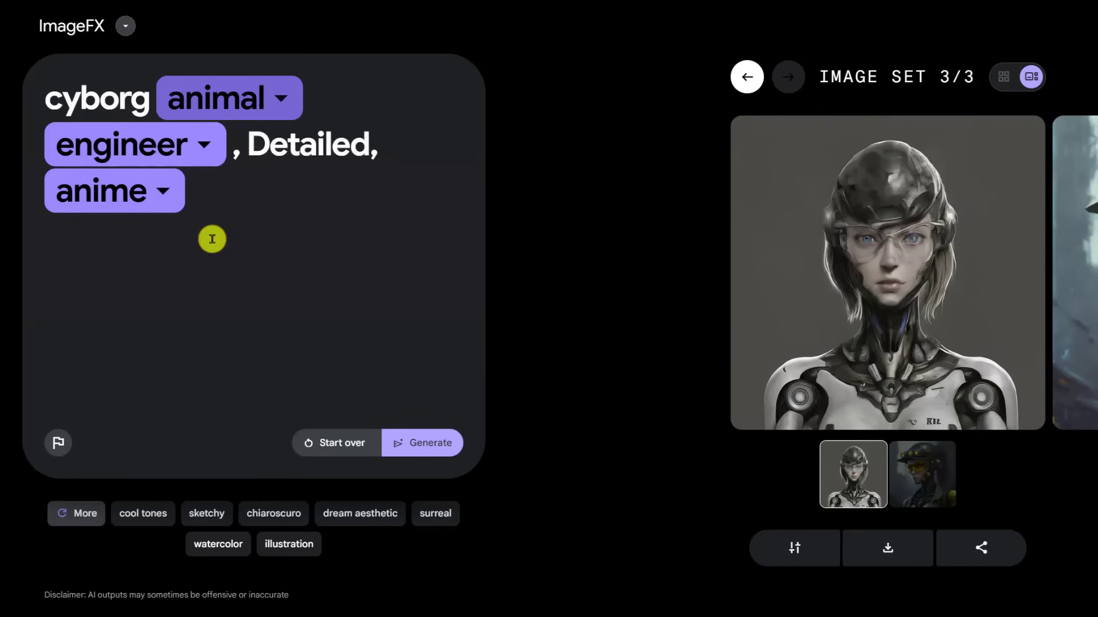
pyautogui.click(421, 444)
pyautogui.click(1086, 313)
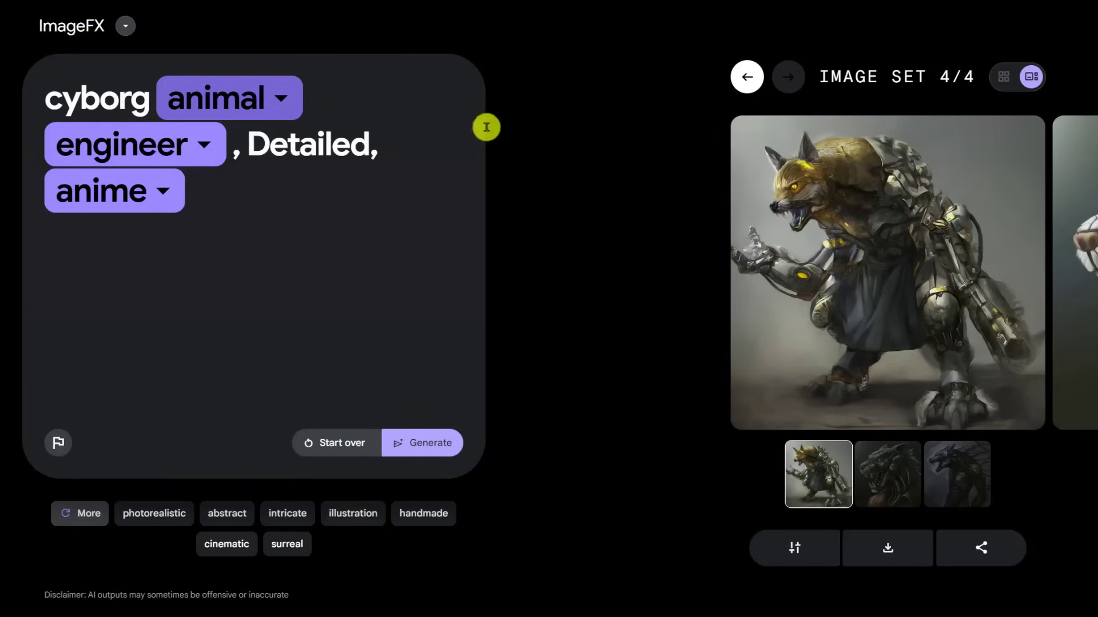
# Step: View the first cyborg animal engineer image in a new browser tab and close that tab
pyautogui.moveTo(804, 310)
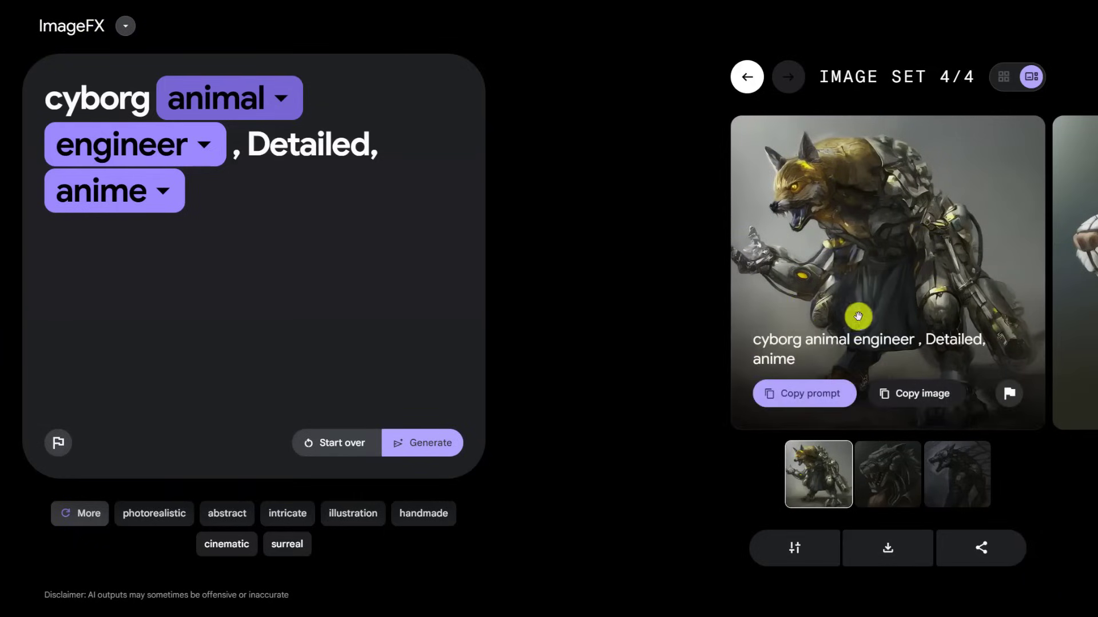
pyautogui.rightClick(902, 260)
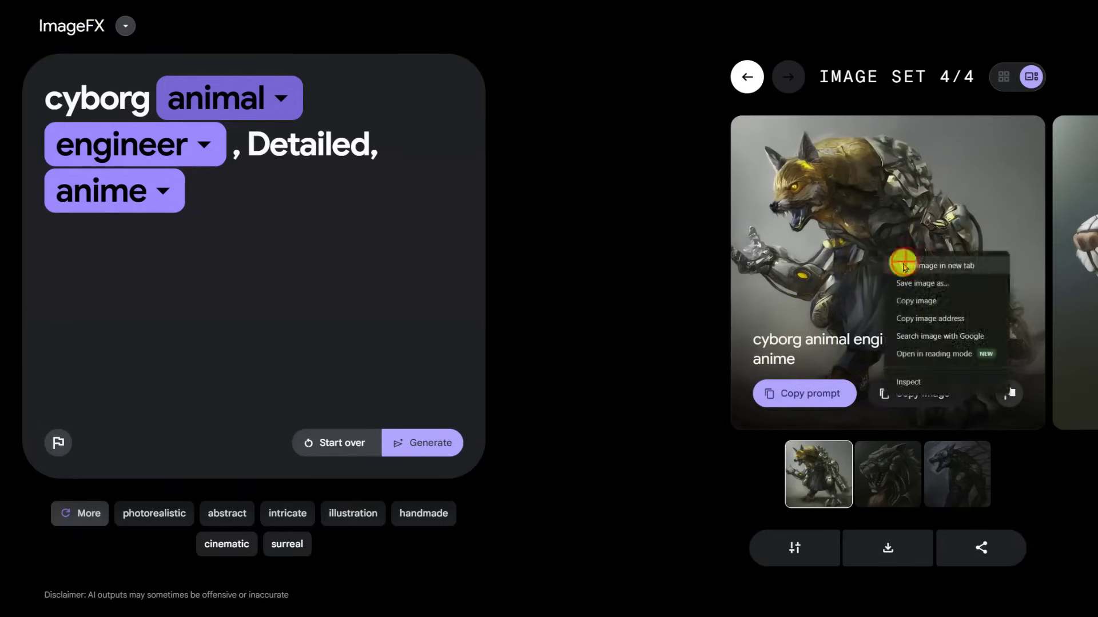
pyautogui.click(917, 262)
pyautogui.hotkey('ctrl', 'w')
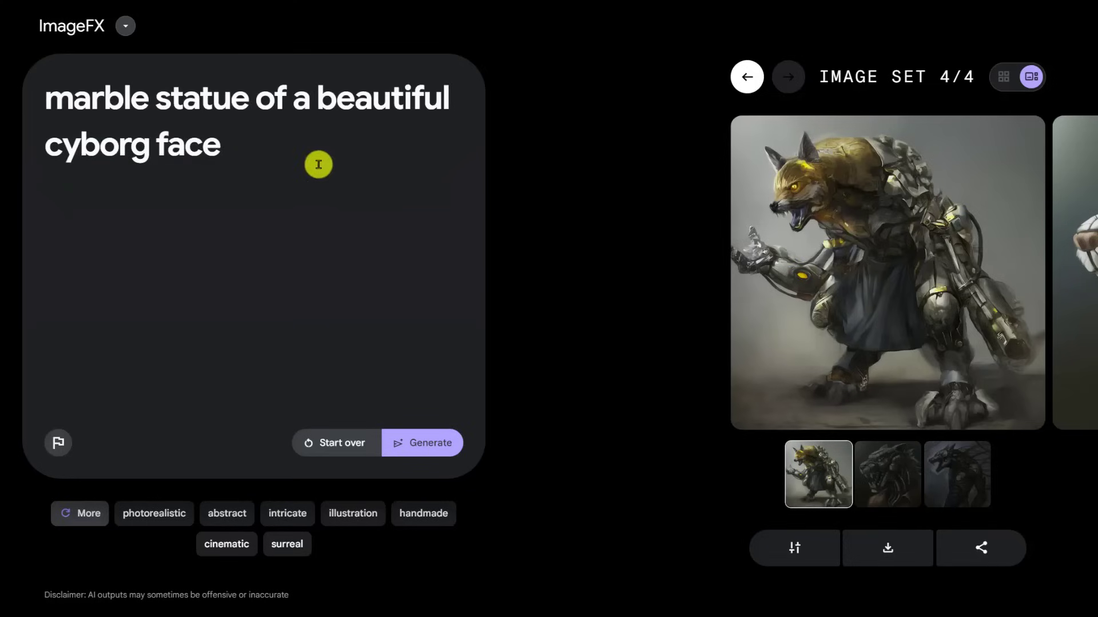
# Step: Generate images from the prompt "marble statue of a beautiful cyborg face" and try the variant "marble statue of a ugly face"
pyautogui.click(428, 445)
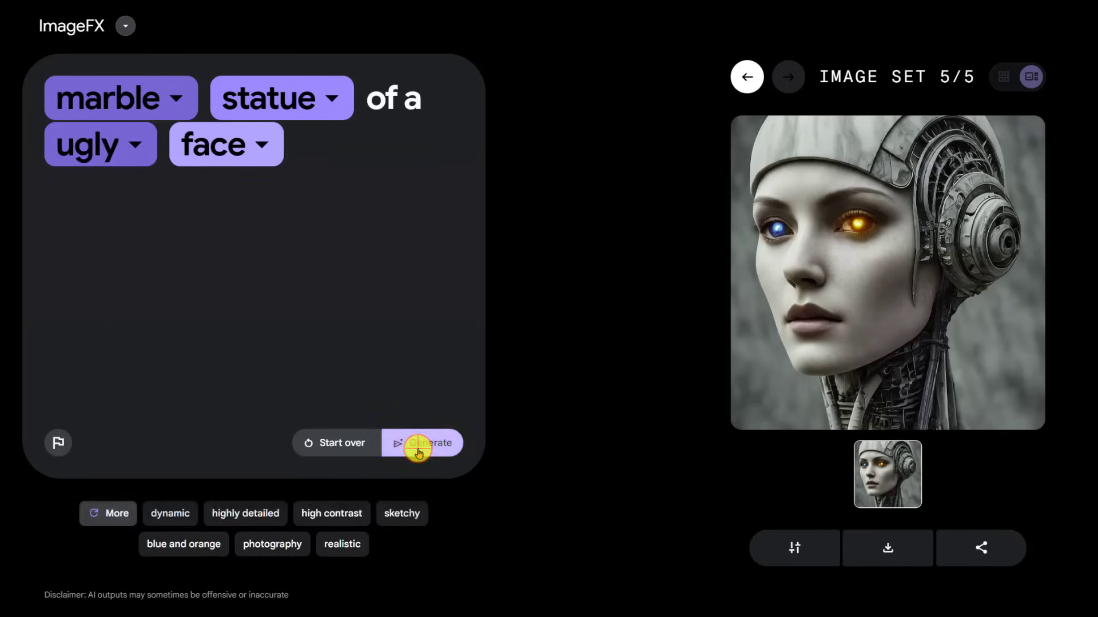
pyautogui.click(419, 446)
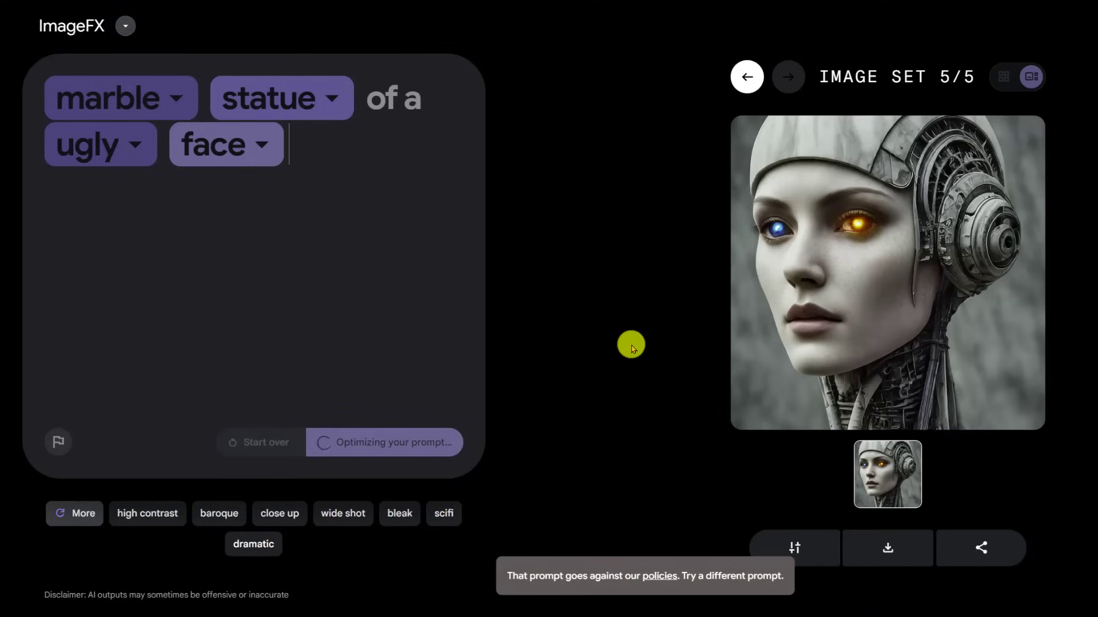
pyautogui.click(131, 153)
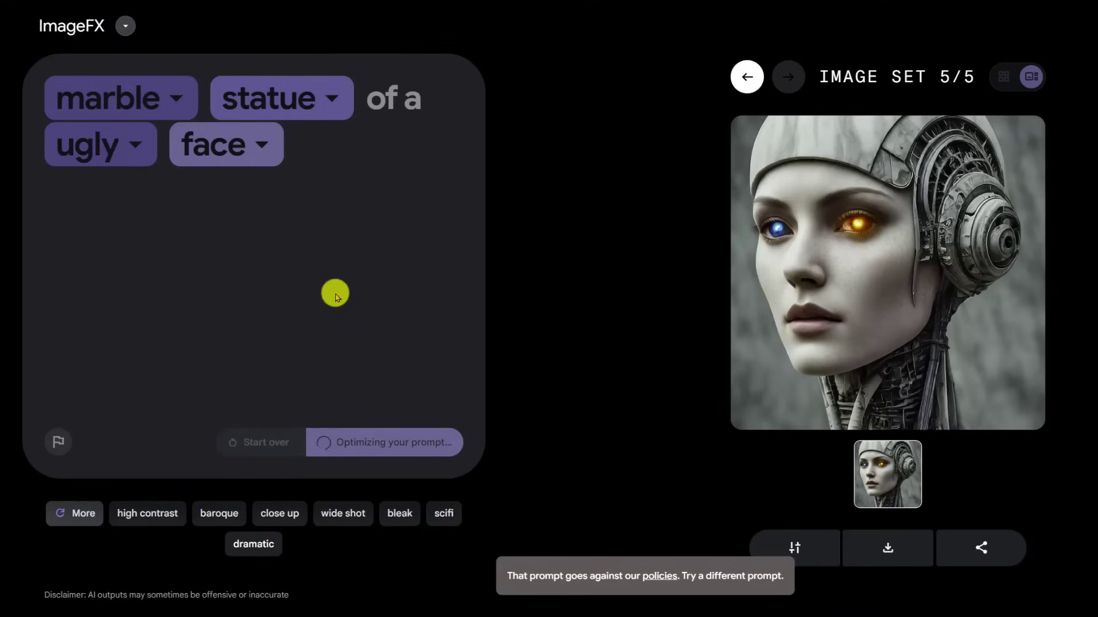
pyautogui.click(233, 143)
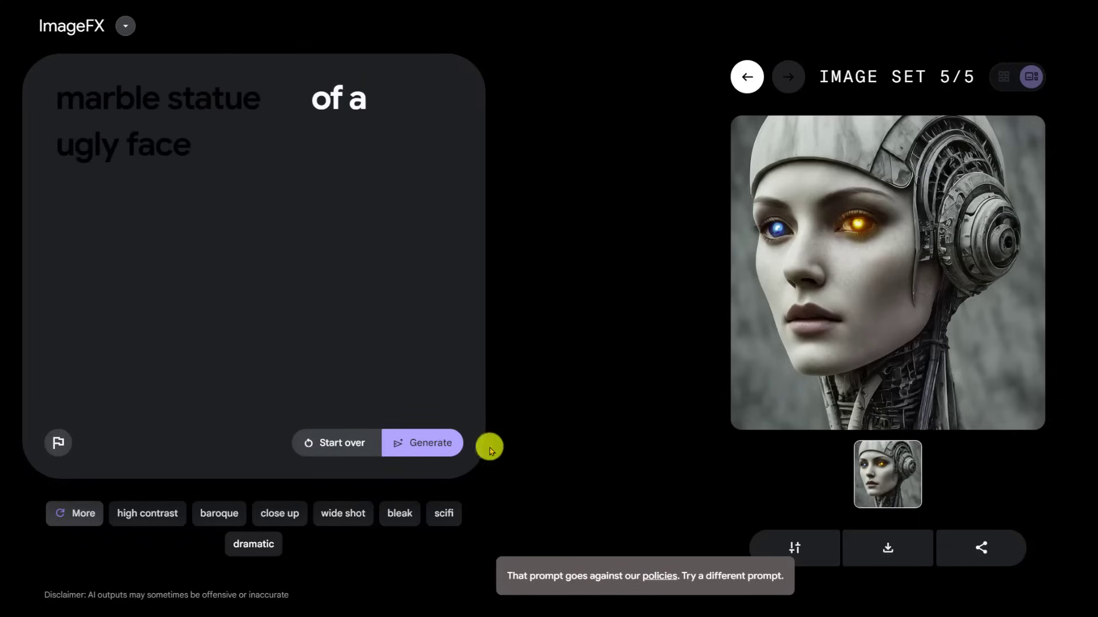
# Step: Swap "ugly face" for "mysterious face" in the marble statue prompt and generate images
pyautogui.click(191, 145)
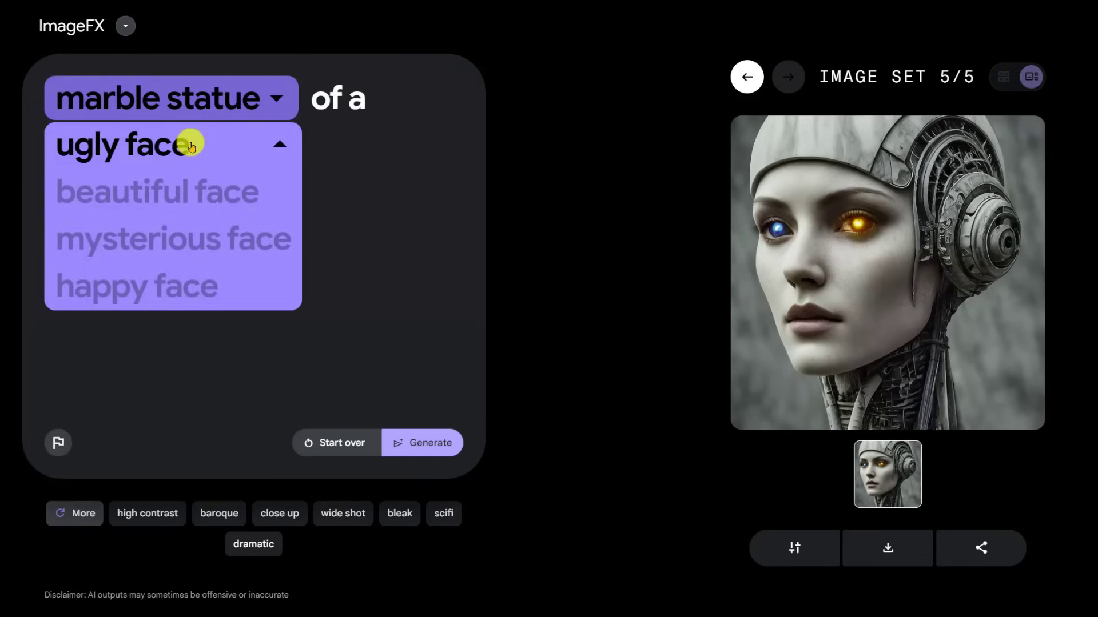
pyautogui.click(206, 238)
pyautogui.click(434, 446)
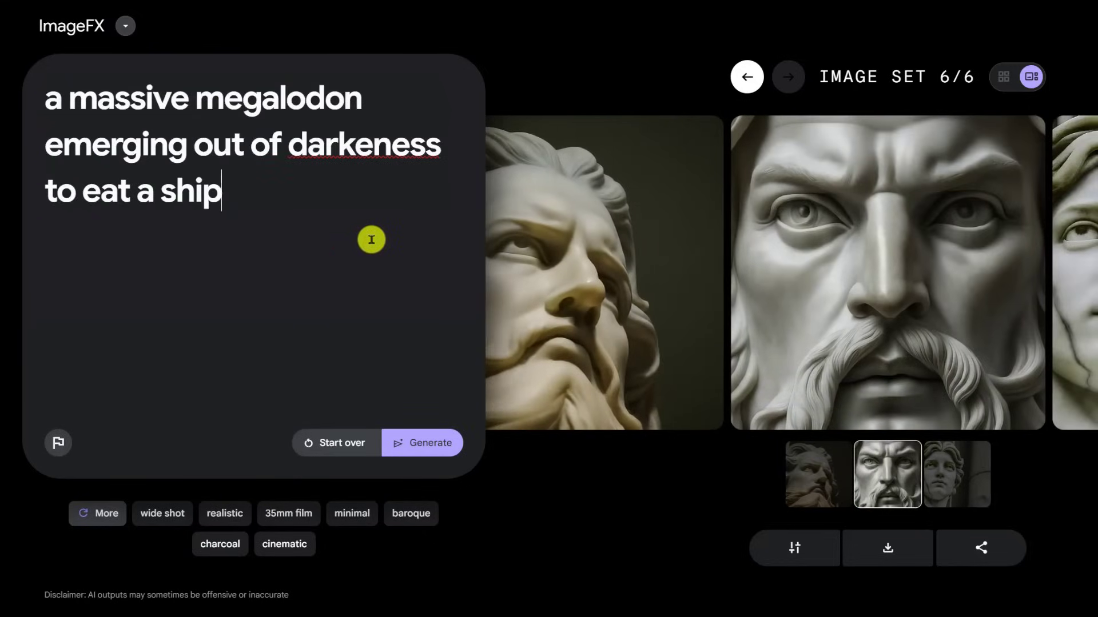
# Step: Correct "darkeness" to "darkness" in the prompt about a massive megalodon emerging to eat a ship and generate images
pyautogui.rightClick(361, 151)
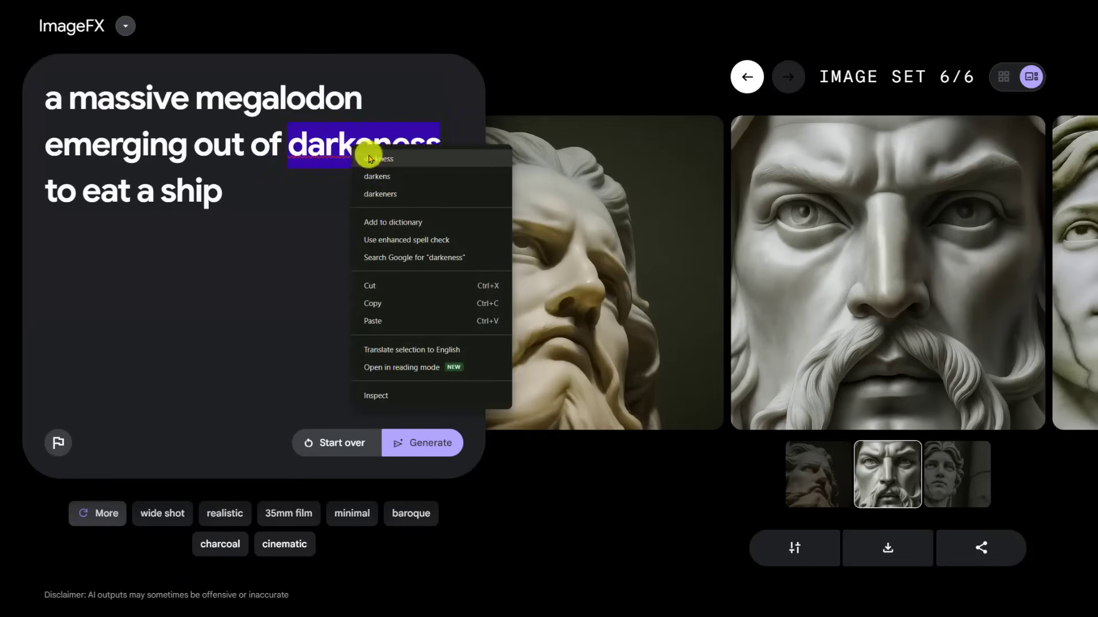
pyautogui.click(389, 158)
pyautogui.click(421, 448)
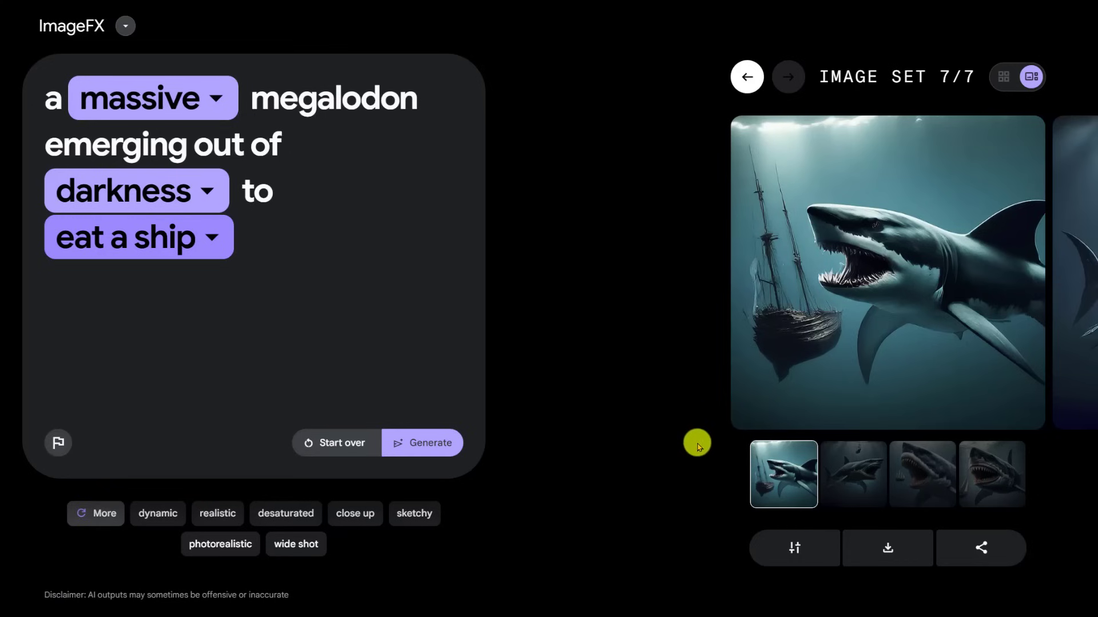
# Step: Look through the four megalodon images
pyautogui.moveTo(890, 353)
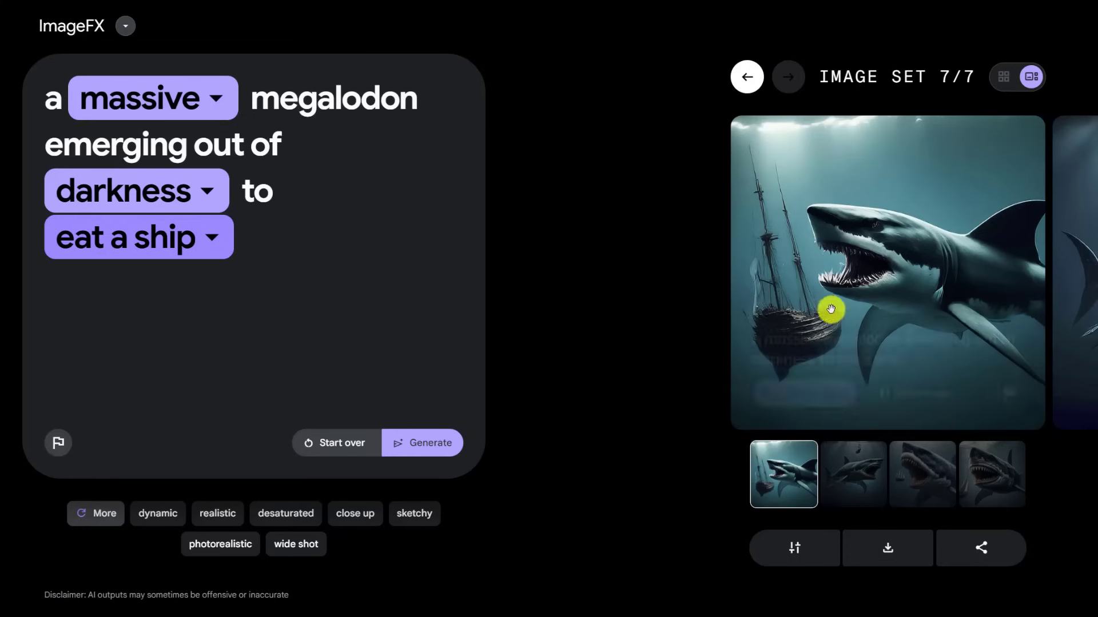
pyautogui.hscroll(2, 1012, 292)
pyautogui.hscroll(2, 1015, 295)
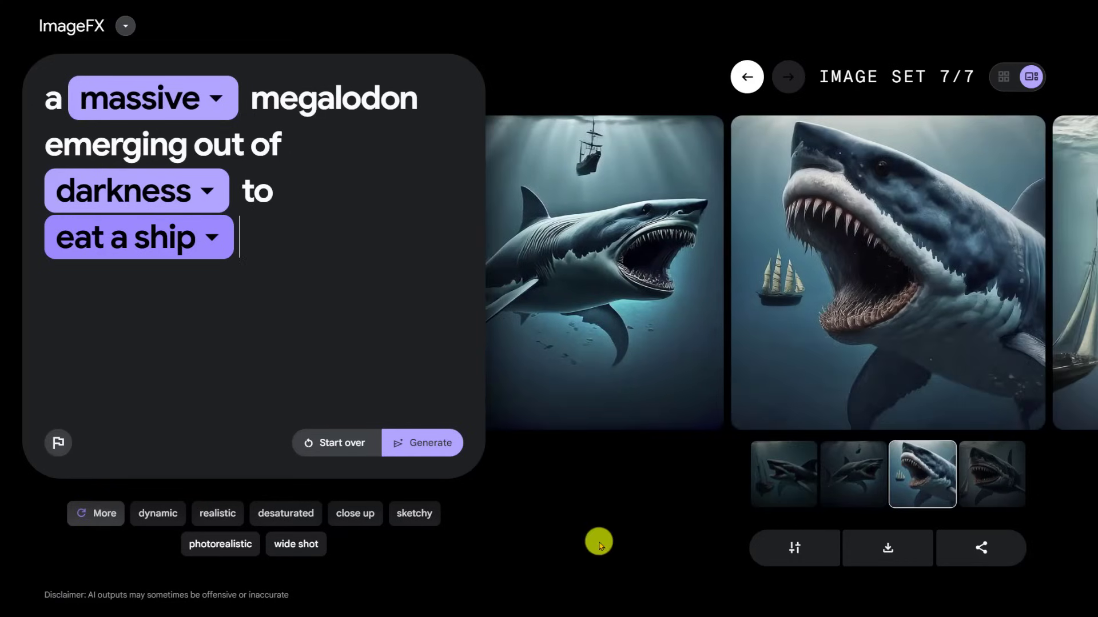
pyautogui.hscroll(2, 819, 467)
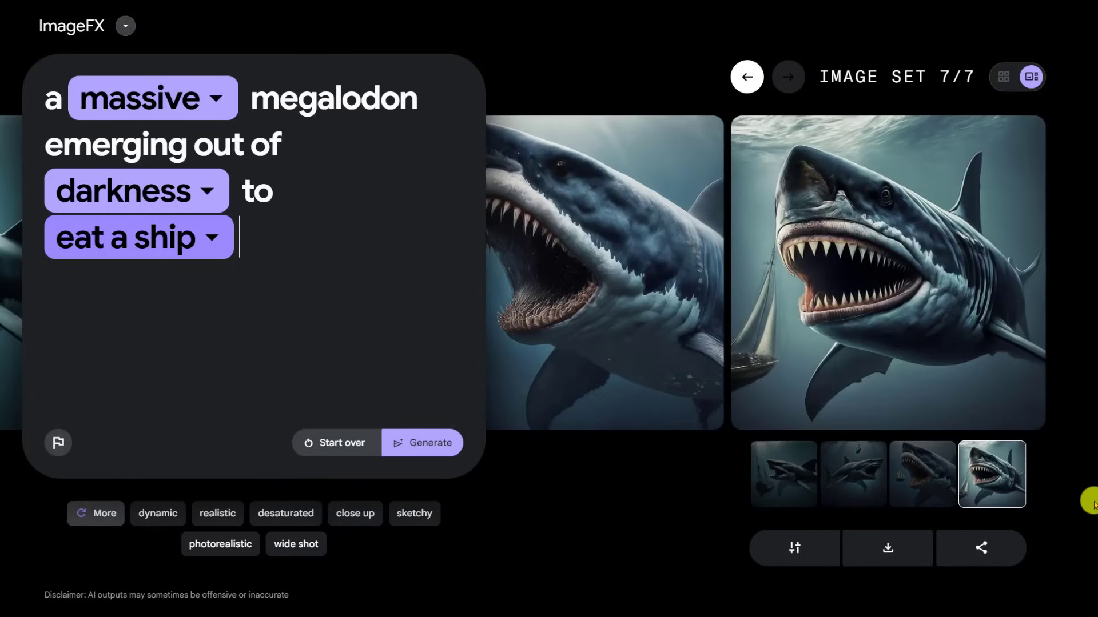
# Step: Generate images from the prompt "oracle, fantasy setting, demonic eyes, heavy brush strokes," and view the second result
pyautogui.hotkey('ctrl', 'a')
pyautogui.write('oracle, fantasy setting, demonic eyes, heavy brush strokes,')
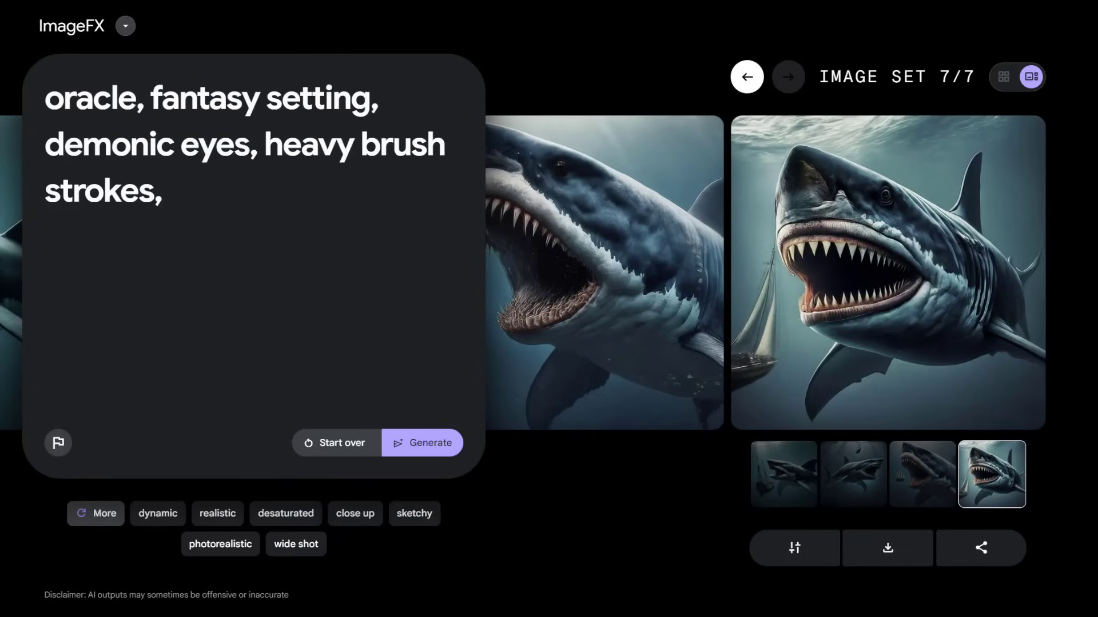
pyautogui.click(422, 442)
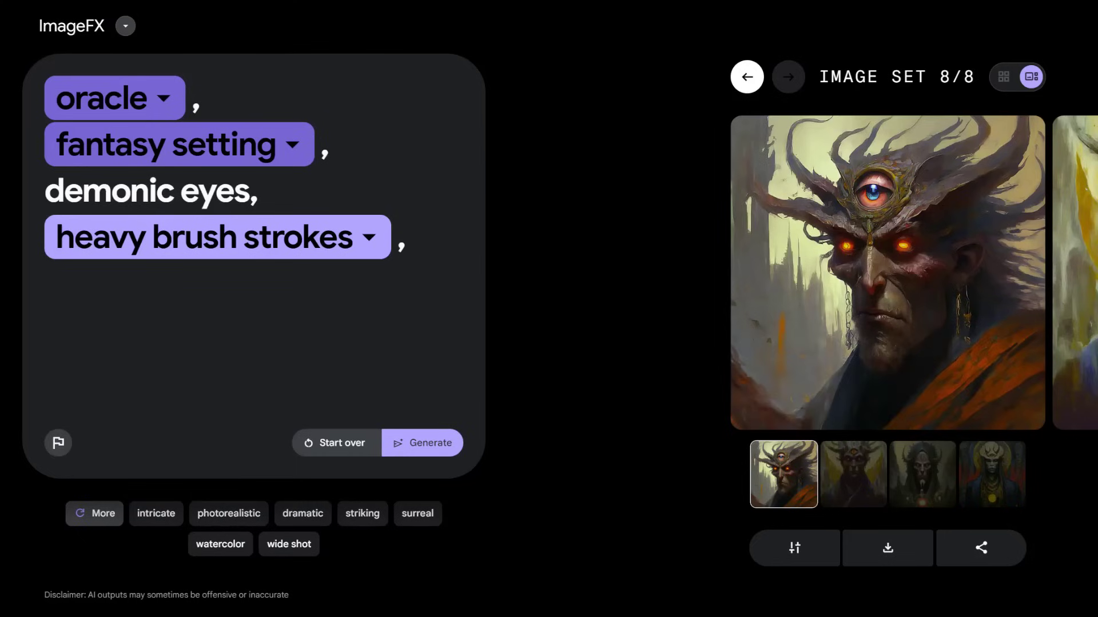
pyautogui.click(853, 474)
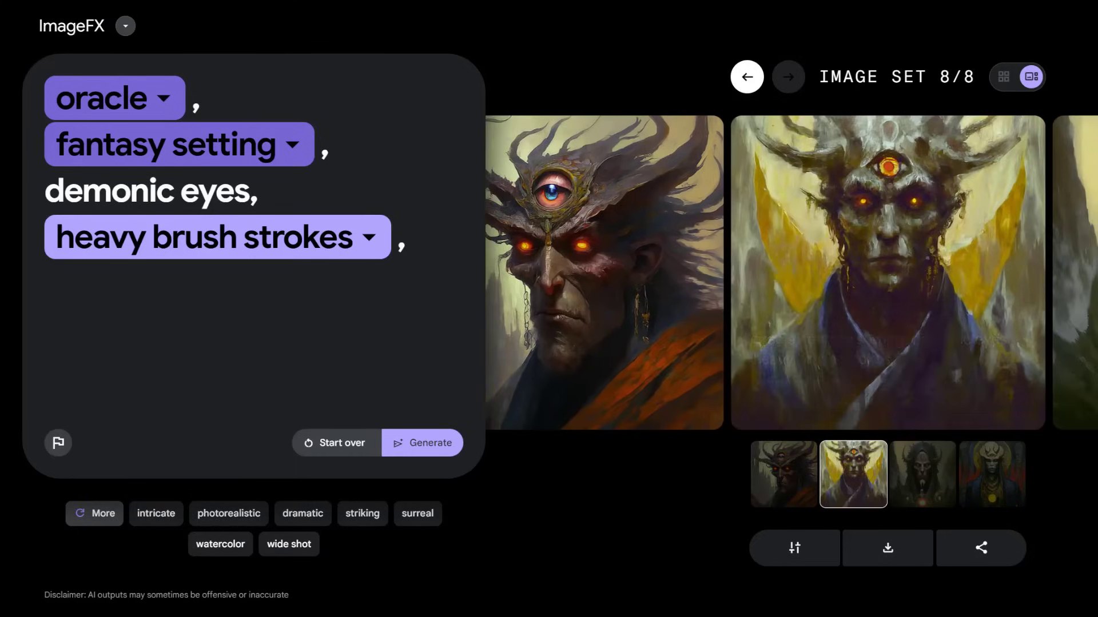
pyautogui.click(1054, 375)
pyautogui.click(1054, 375)
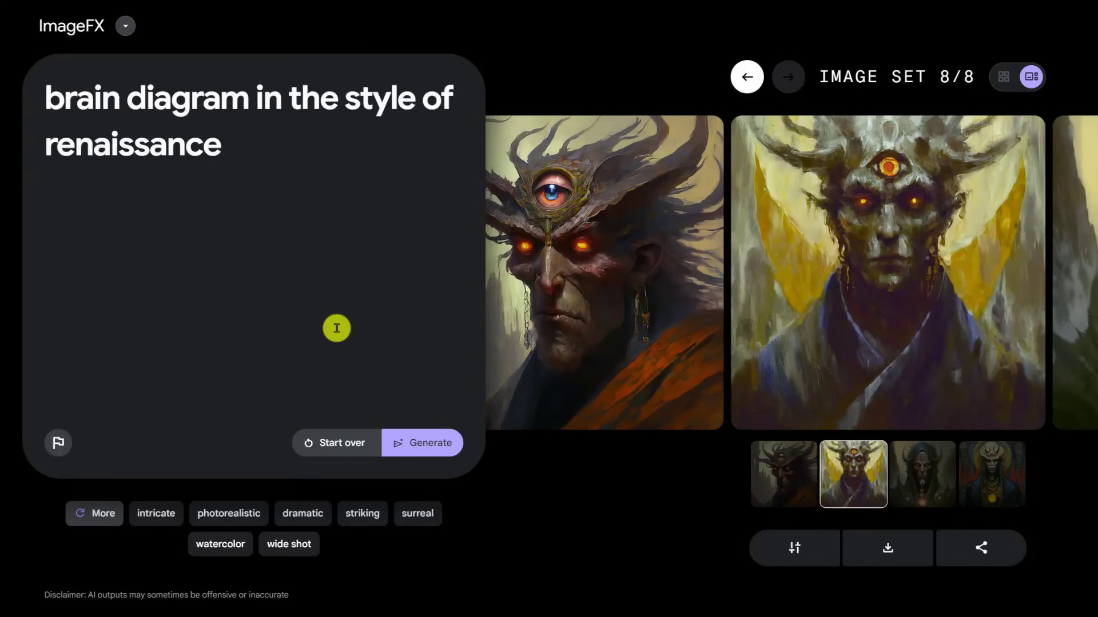
# Step: Generate images from the prompt "brain diagram in the style of renaissance" and look through the four results
pyautogui.click(437, 441)
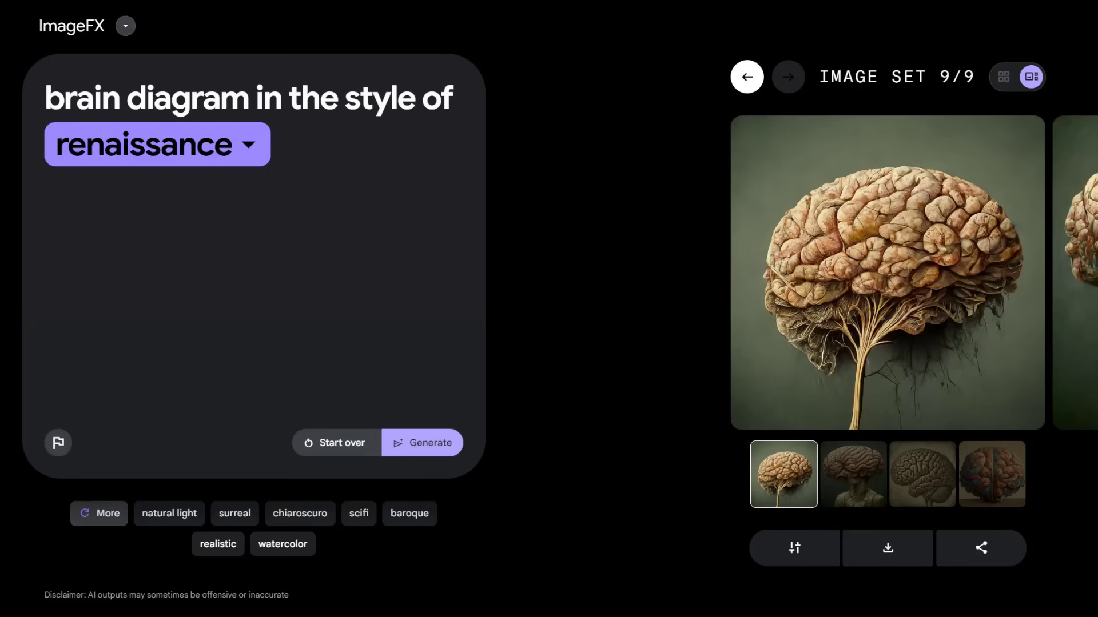
pyautogui.click(861, 470)
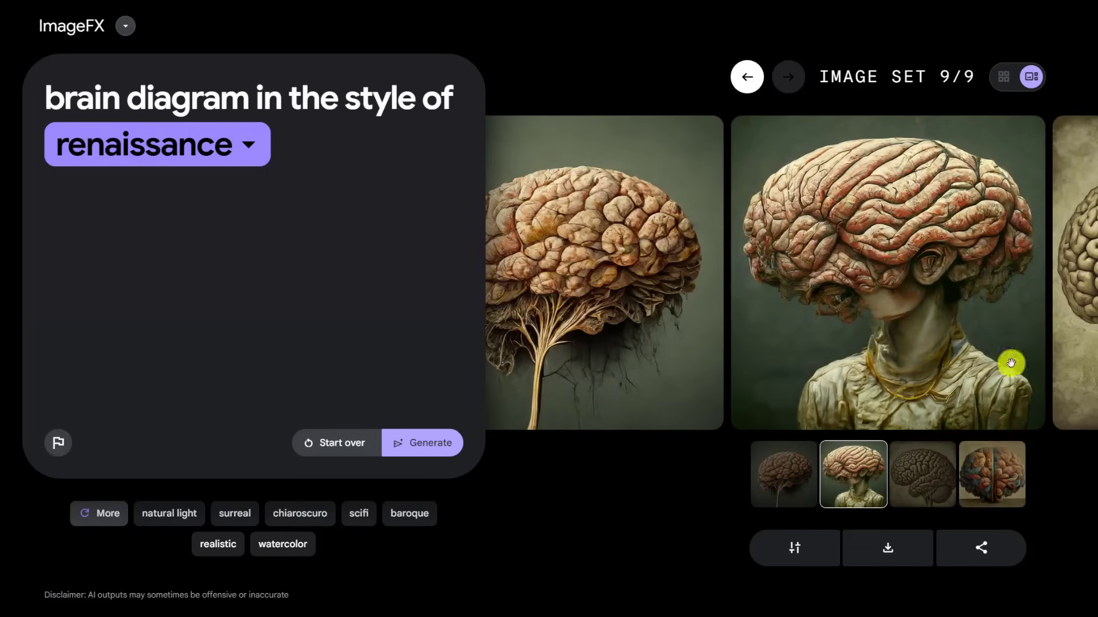
pyautogui.moveTo(888, 313)
pyautogui.click(911, 456)
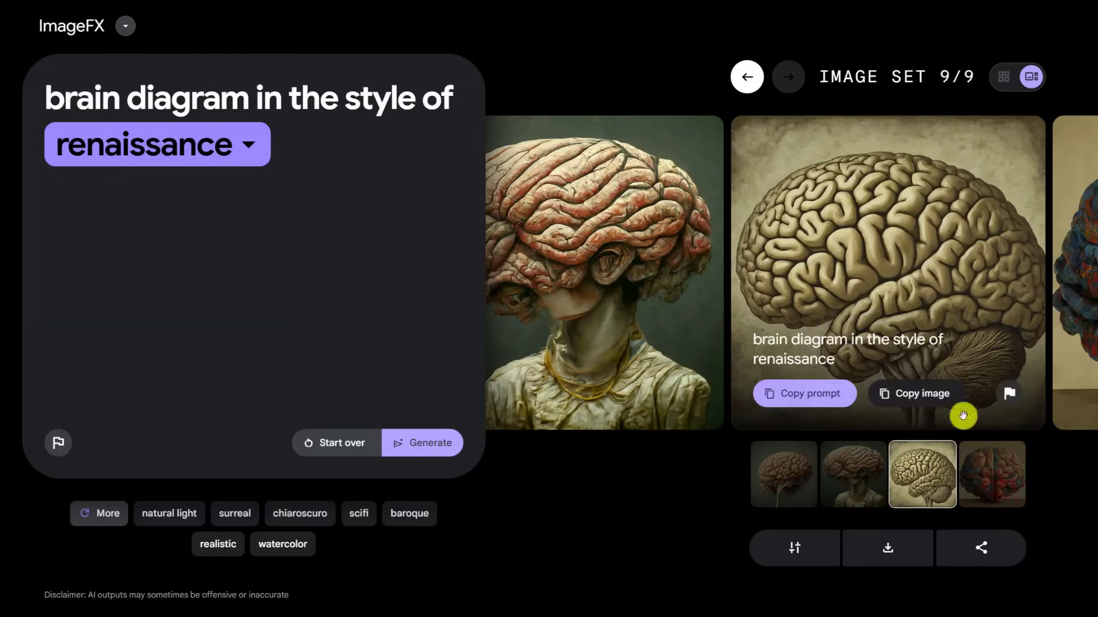
pyautogui.click(1006, 490)
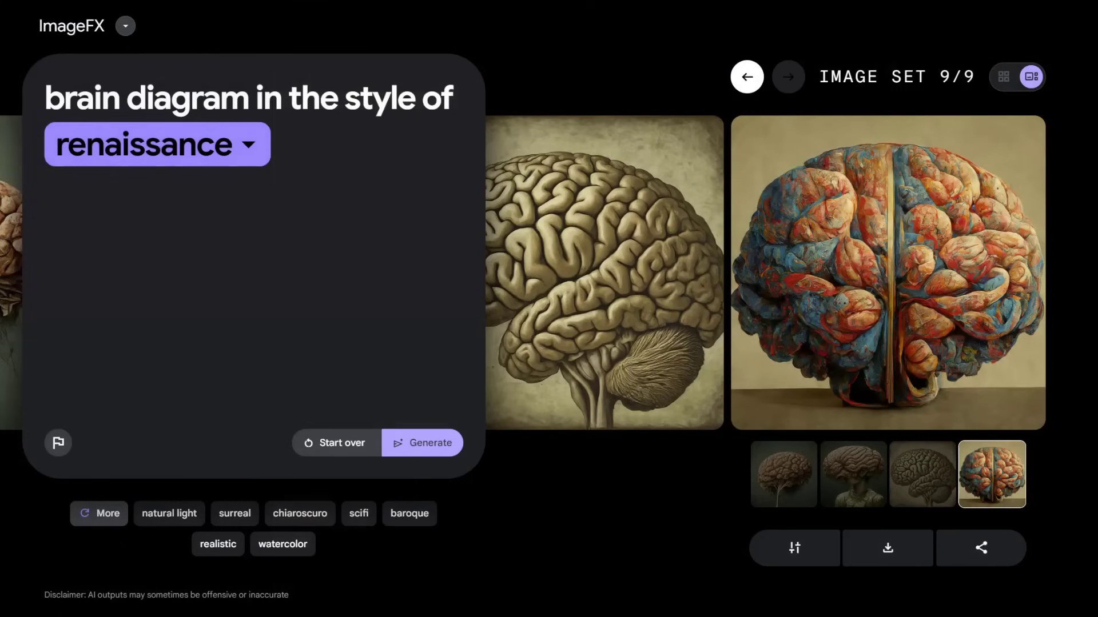
# Step: Generate images from the prompt "adorable sphynx cat baby with large glossy blue eyes and calligraphy tattoos, photograph by famous artist"
pyautogui.hotkey('ctrl', 'a')
pyautogui.write('adorable sphynx cat baby with large glossy blue eyes and calligraphy tattoos, photograph by famous artist')
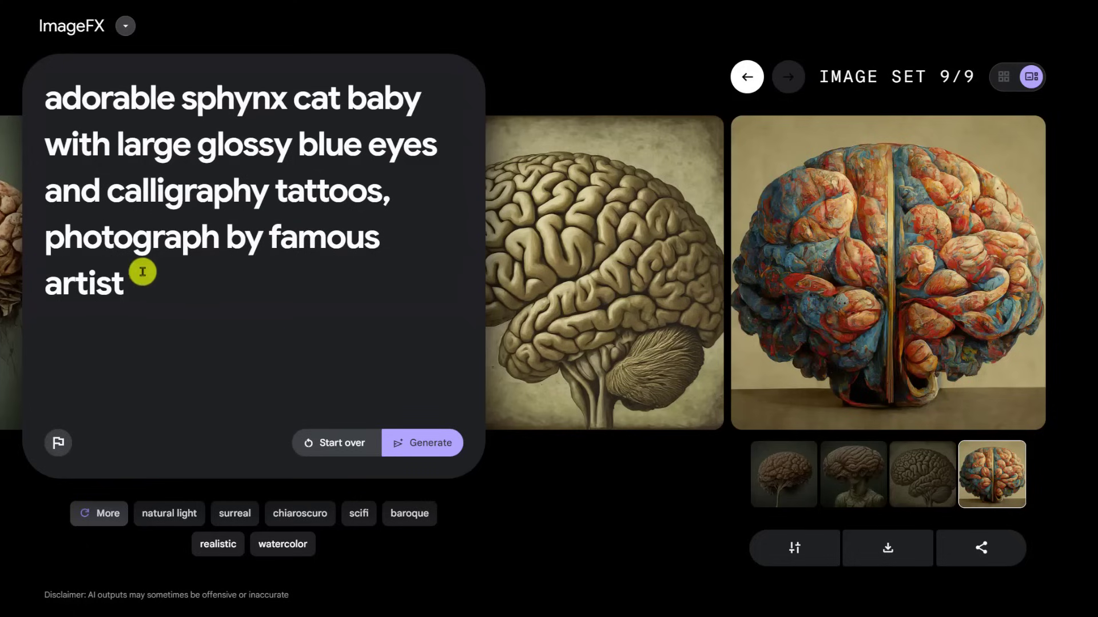
pyautogui.click(419, 444)
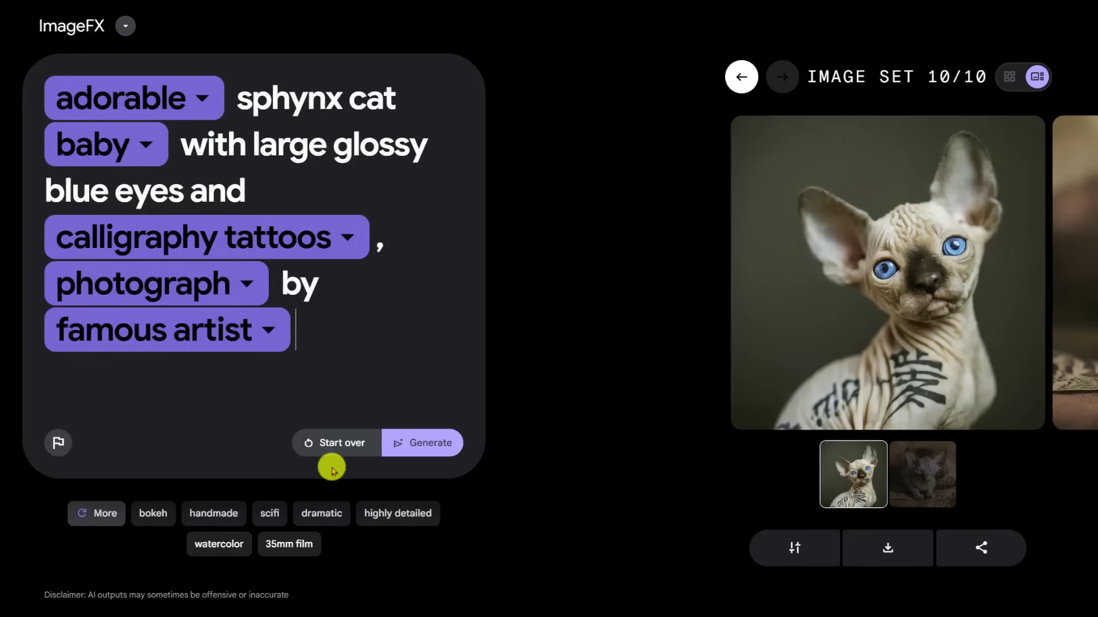
# Step: Compare the two sphynx cat images and open the first one at full size in a new tab
pyautogui.click(922, 466)
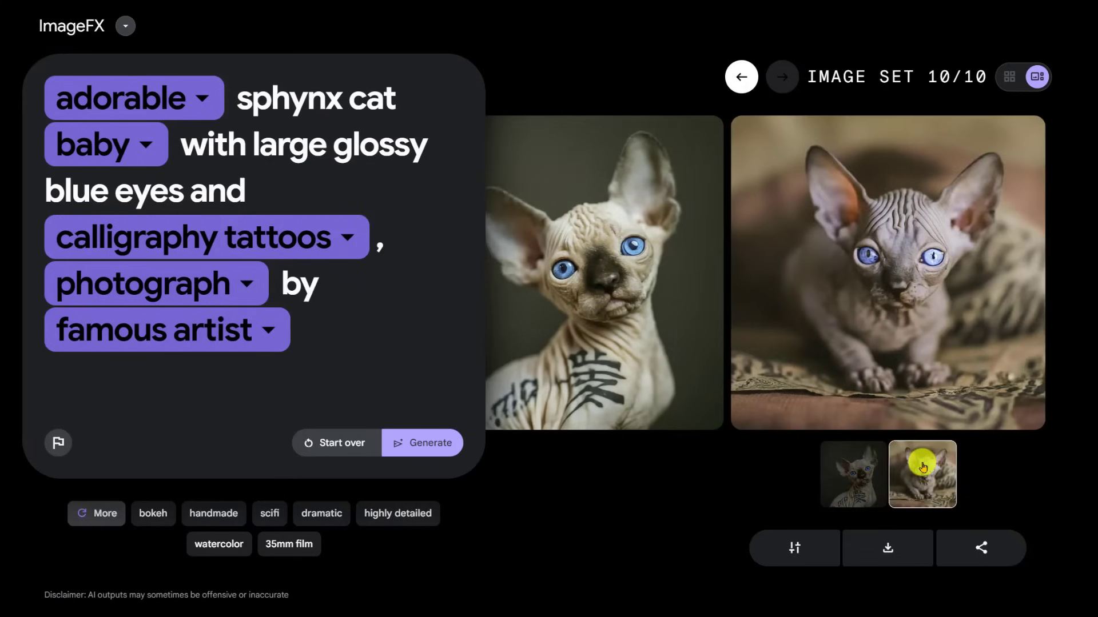
pyautogui.click(840, 466)
pyautogui.rightClick(870, 275)
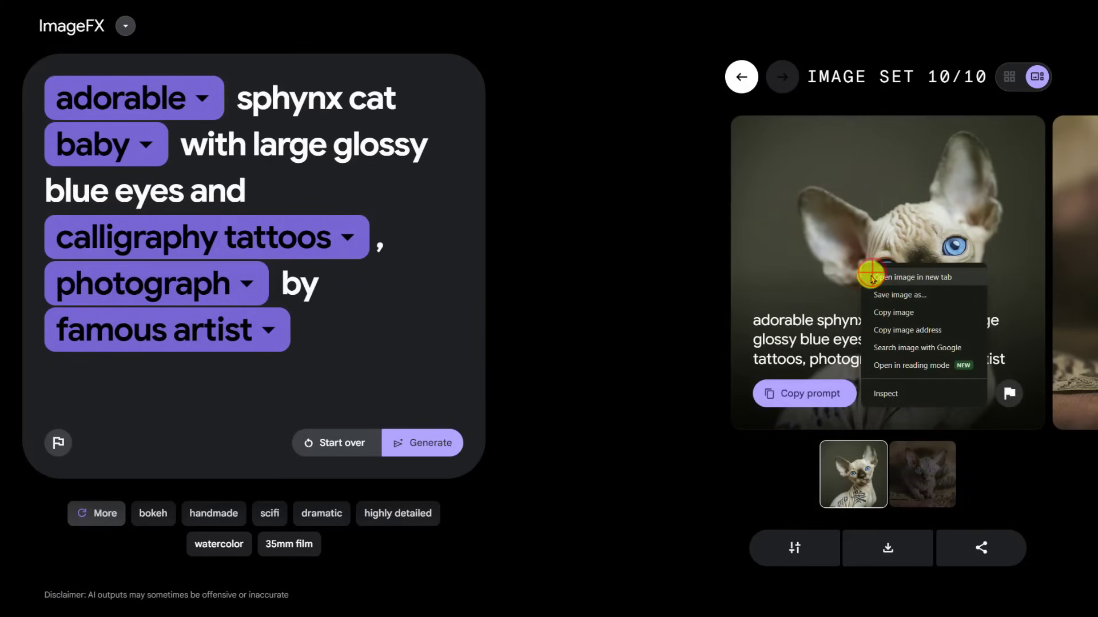
pyautogui.click(870, 277)
pyautogui.click(854, 6)
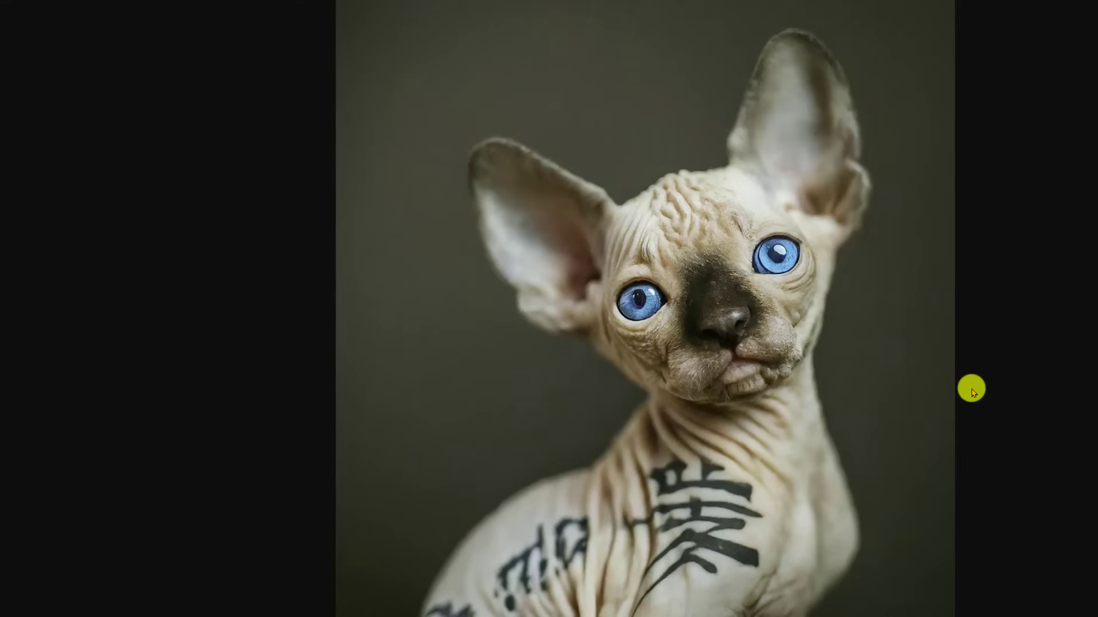
pyautogui.press('Right')
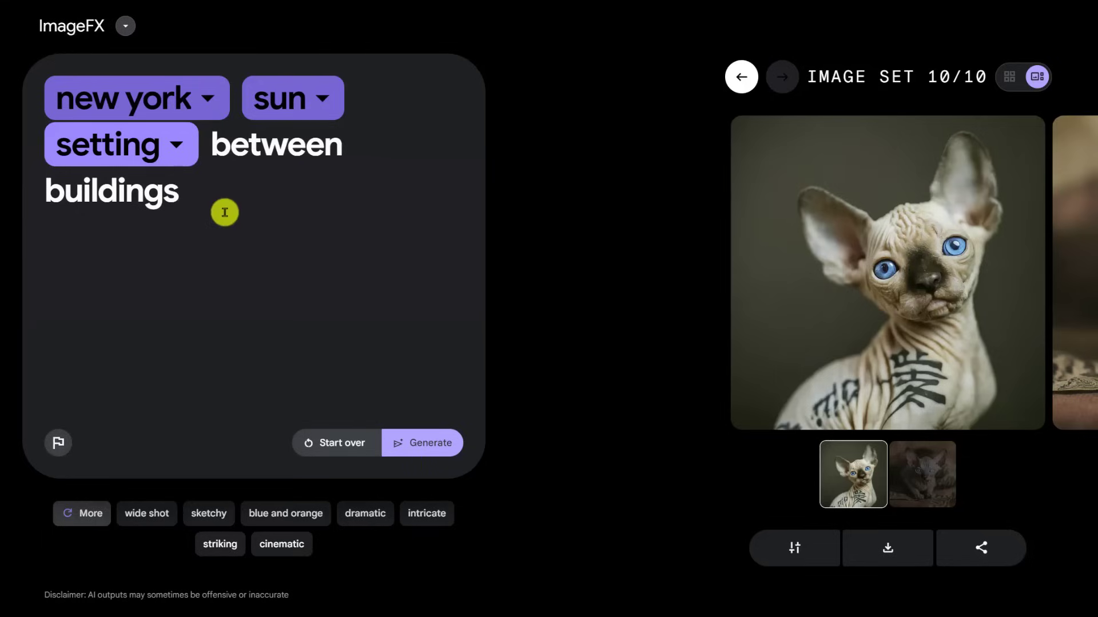
# Step: Change the city to san francisco in the prompt about the sun setting between buildings and generate images
pyautogui.click(204, 98)
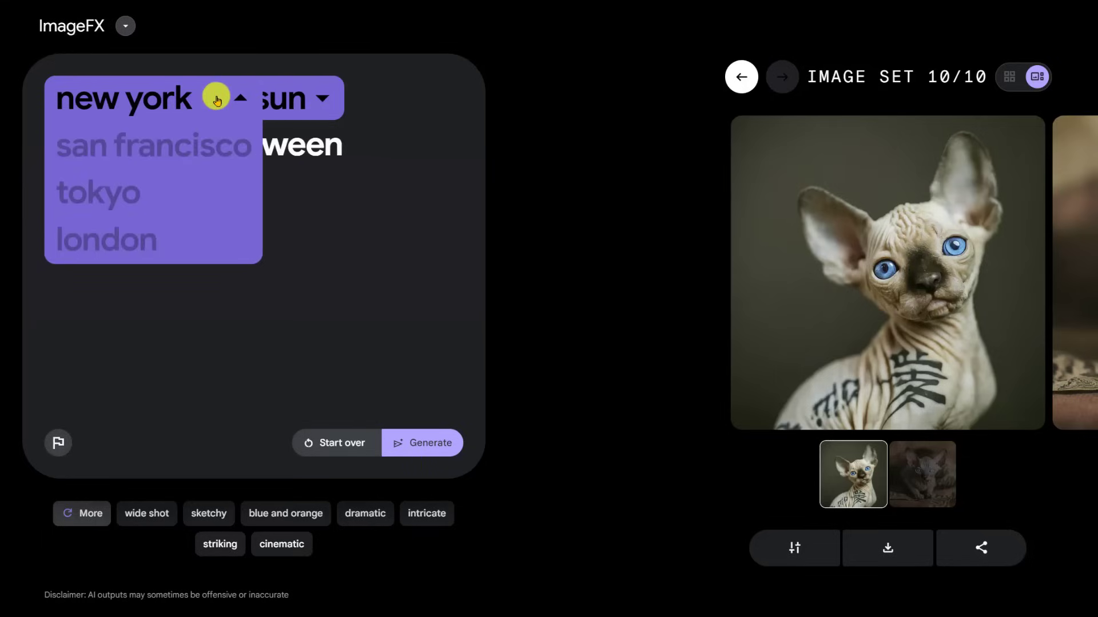
pyautogui.click(200, 145)
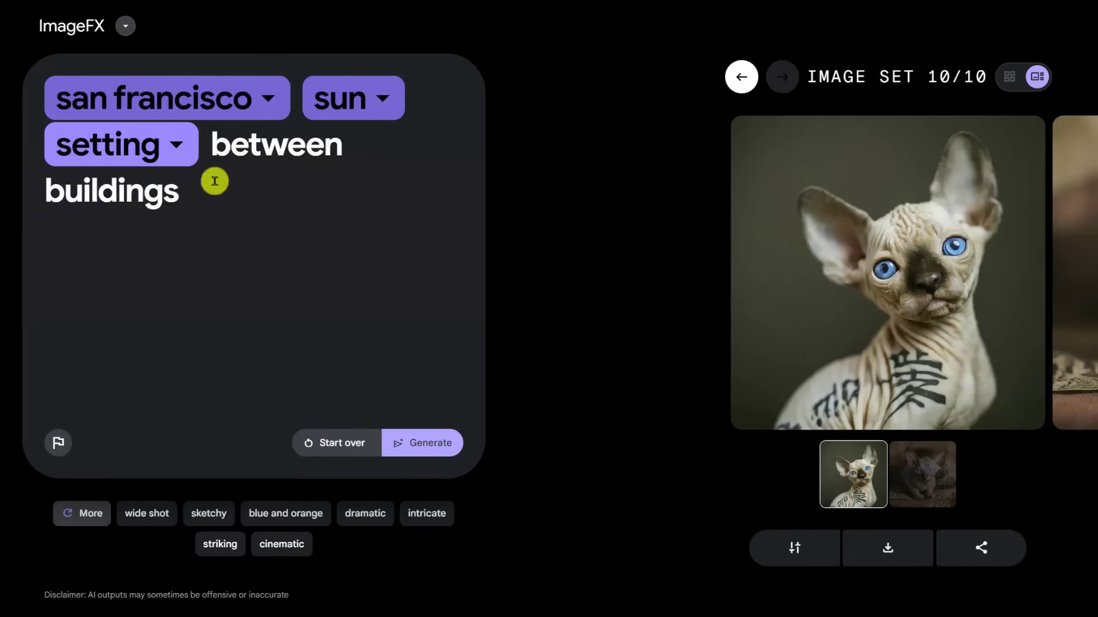
pyautogui.click(430, 443)
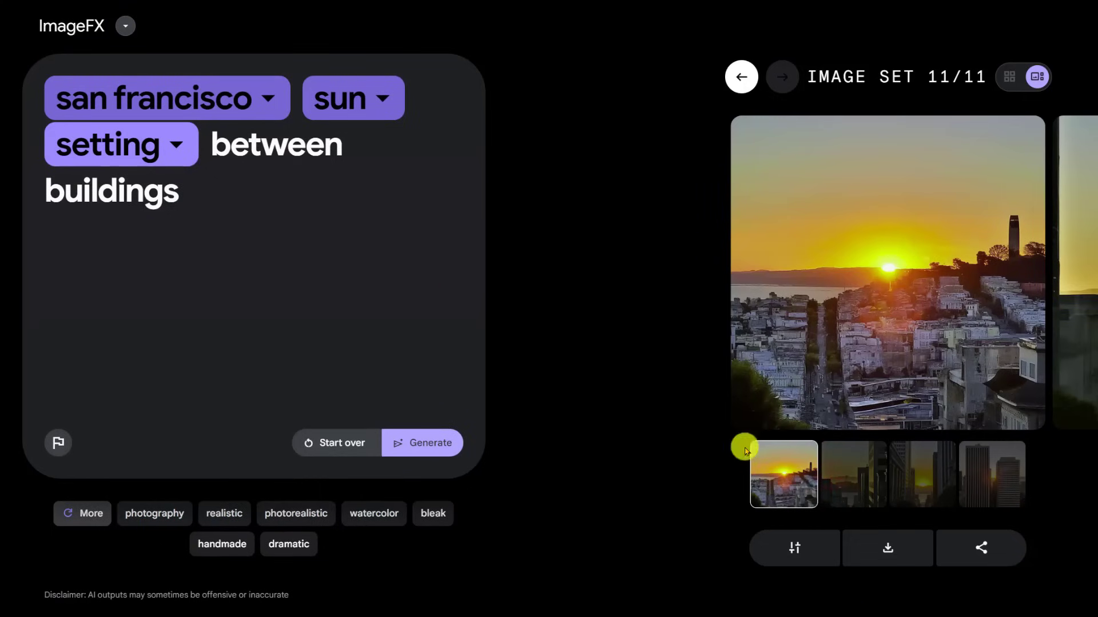
# Step: Look through the san francisco sunset images and return to the third one
pyautogui.click(841, 470)
pyautogui.click(934, 471)
pyautogui.click(980, 472)
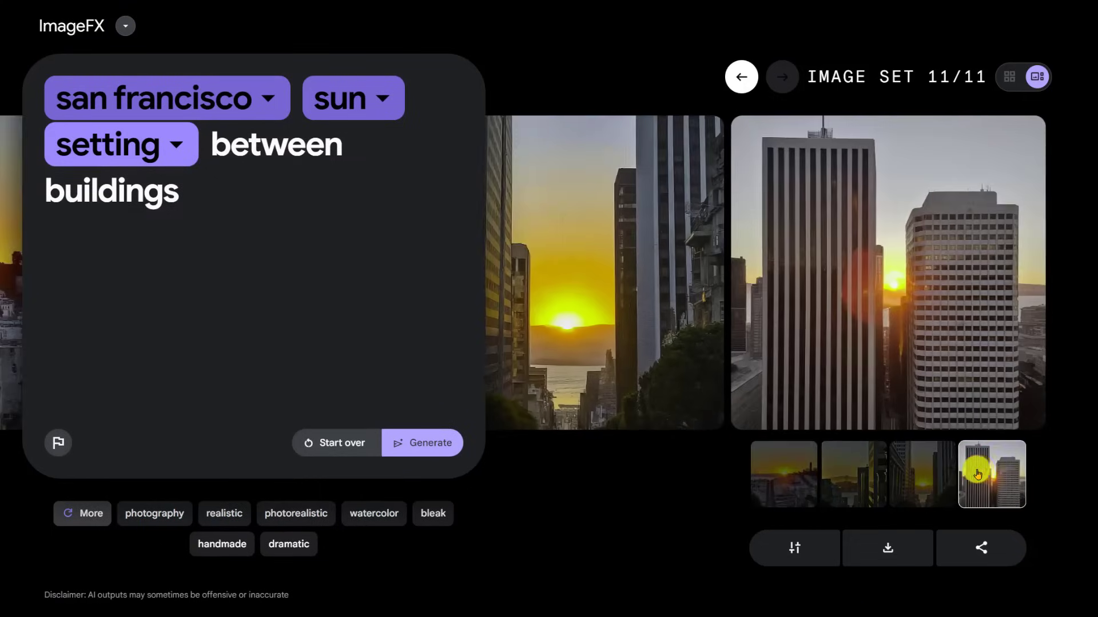
pyautogui.click(926, 466)
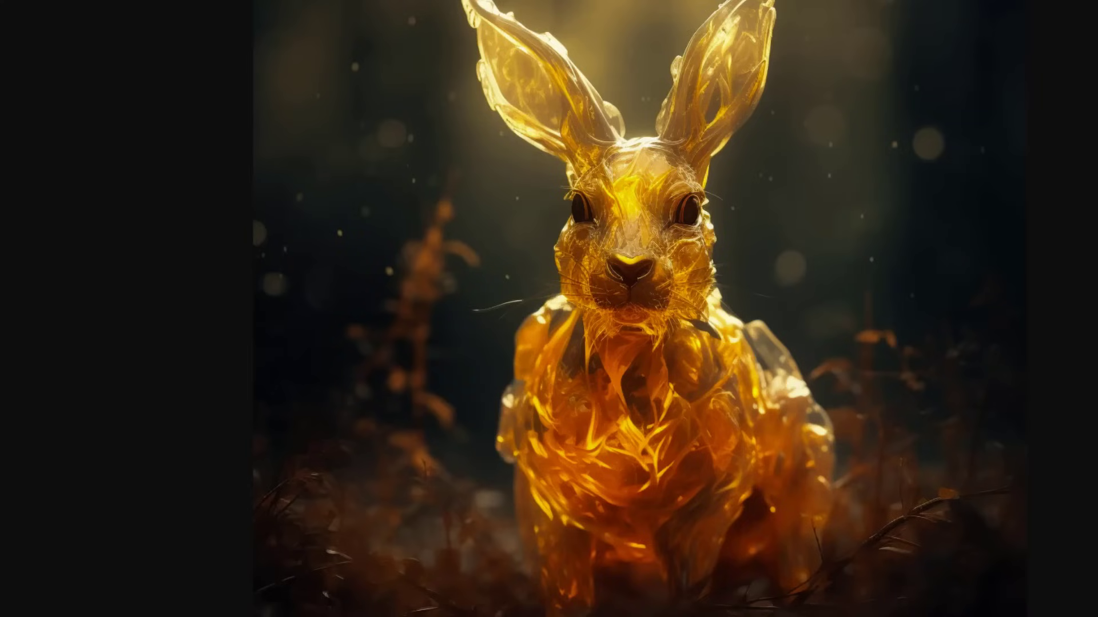
# Step: Examine the full-size image of the glowing amber rabbit from its ears down to the ground
pyautogui.scroll(2, 1077, 342)
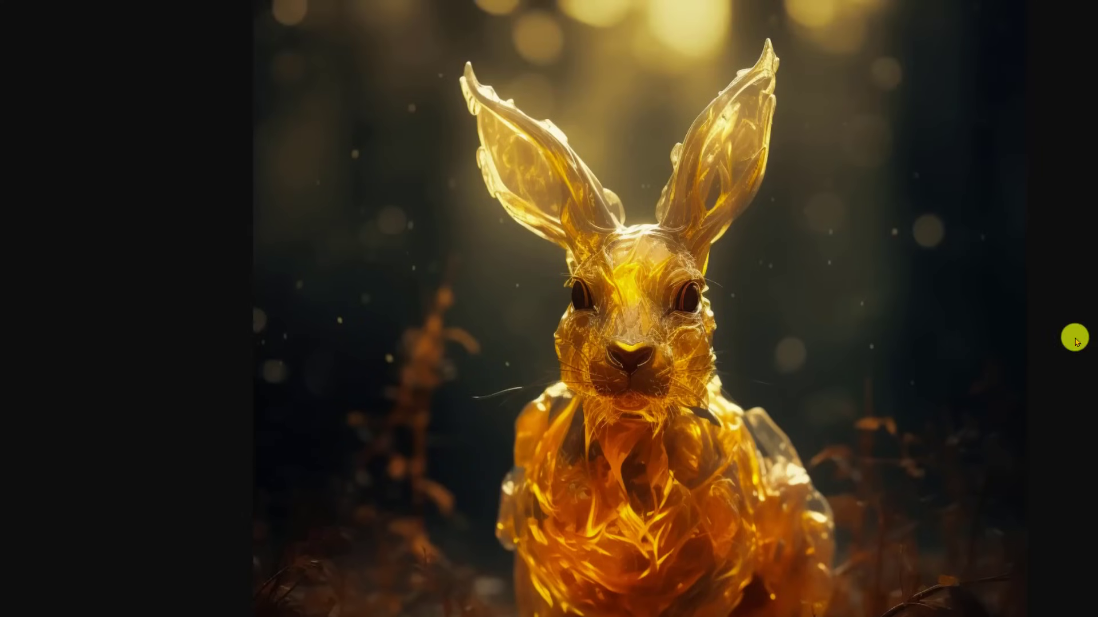
pyautogui.scroll(-3, 1091, 302)
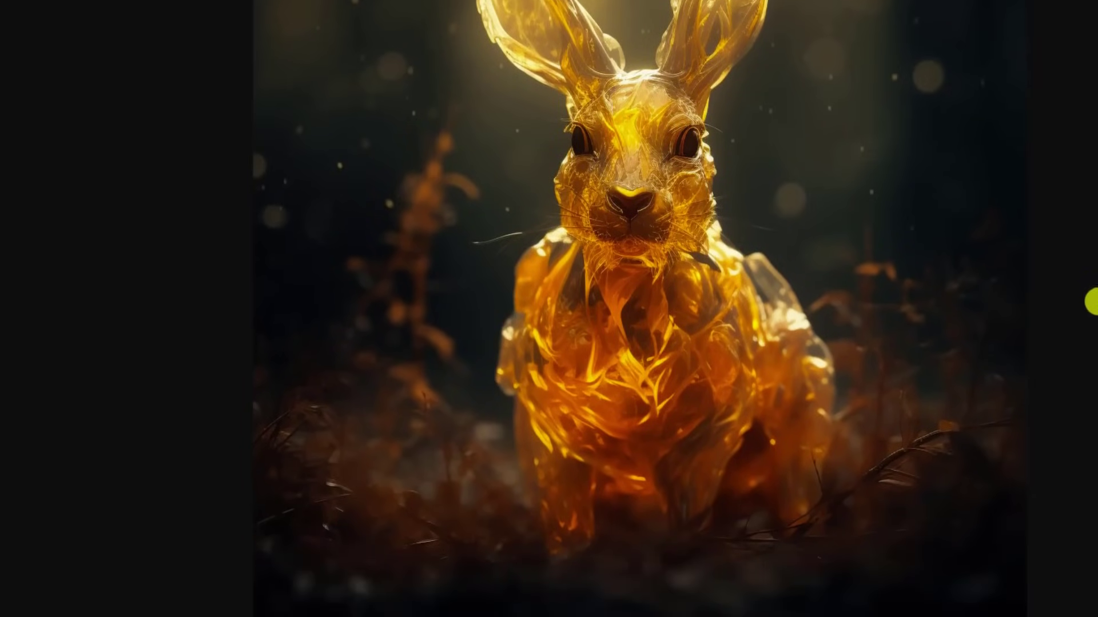
pyautogui.scroll(2, 1092, 402)
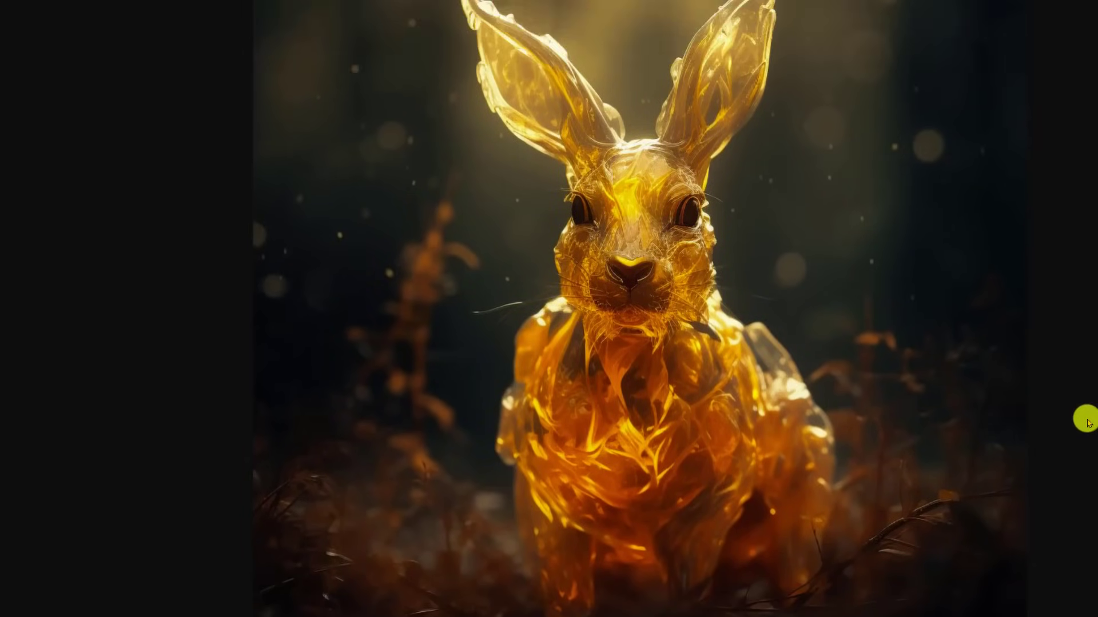
pyautogui.scroll(-2, 1064, 361)
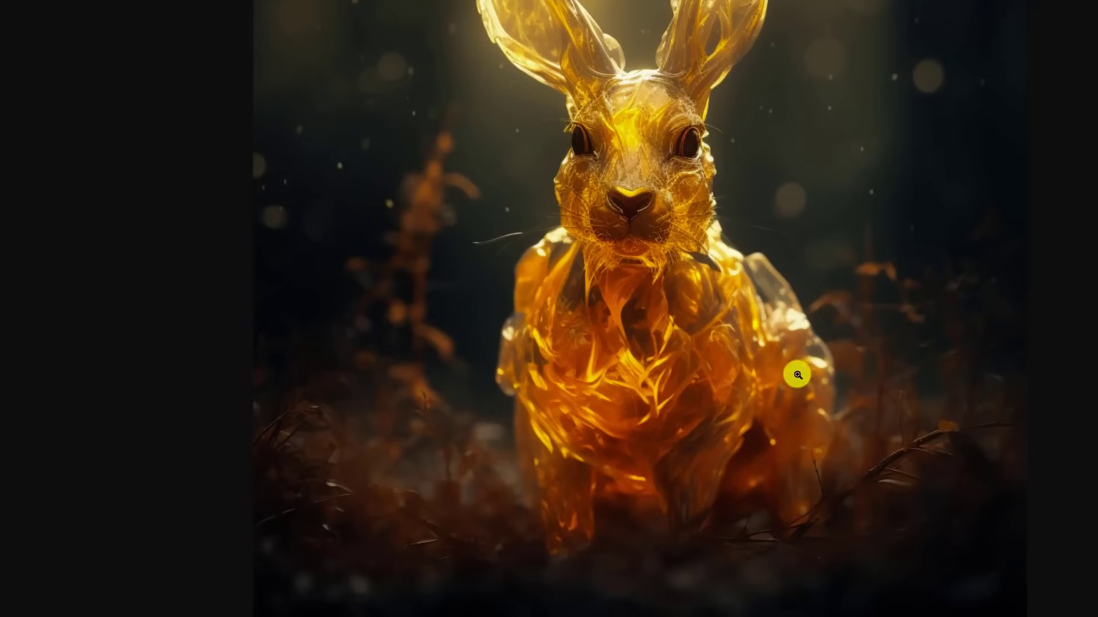
pyautogui.scroll(2, 658, 294)
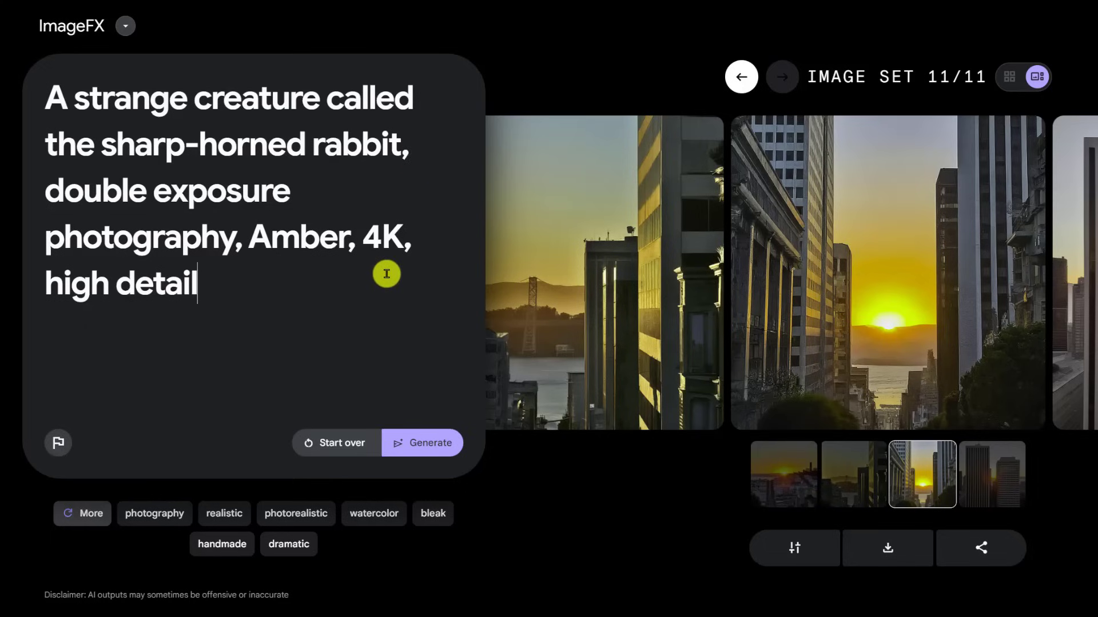
# Step: Generate images from "A strange creature called the sharp-horned rabbit, double exposure photography, Amber, 4K, high detail" and look through the four results
pyautogui.moveTo(361, 226); pyautogui.dragTo(400, 269)
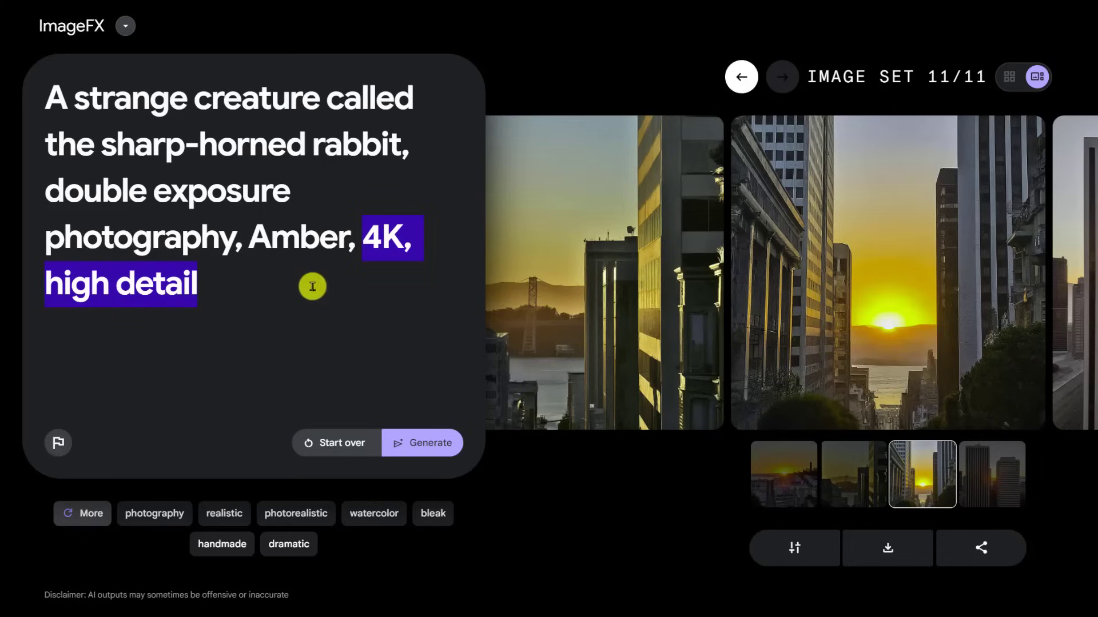
pyautogui.click(411, 444)
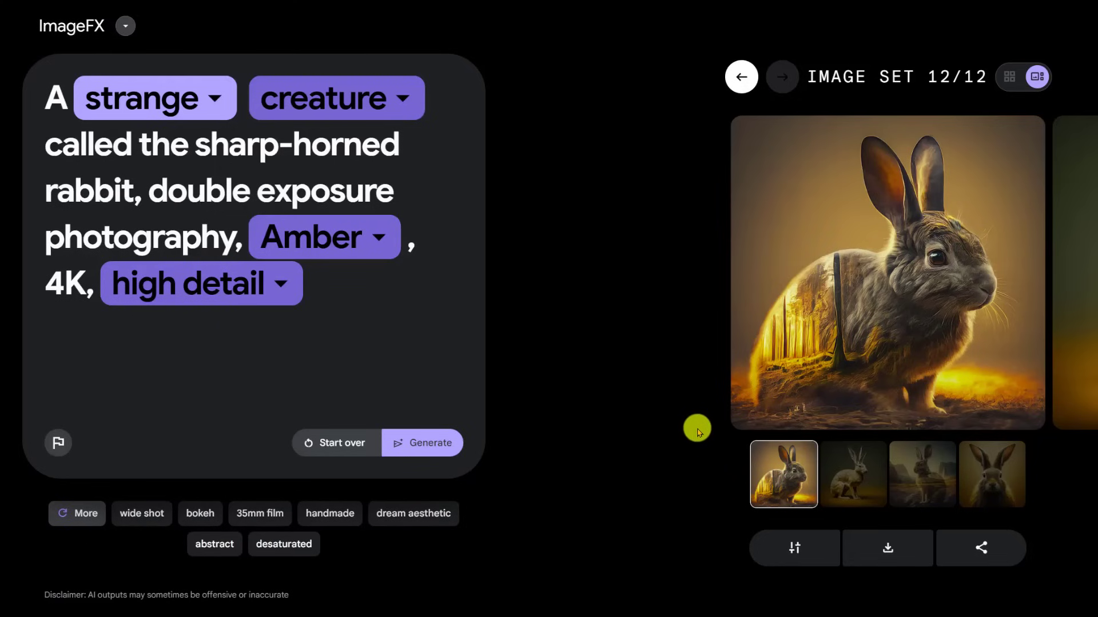
pyautogui.moveTo(729, 202)
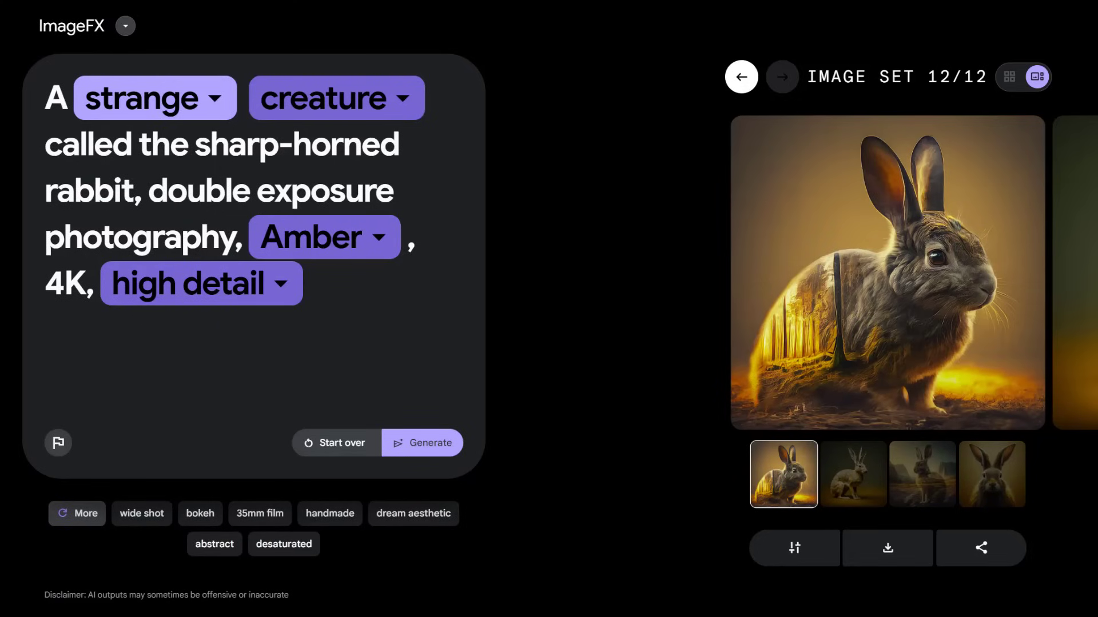
pyautogui.click(853, 474)
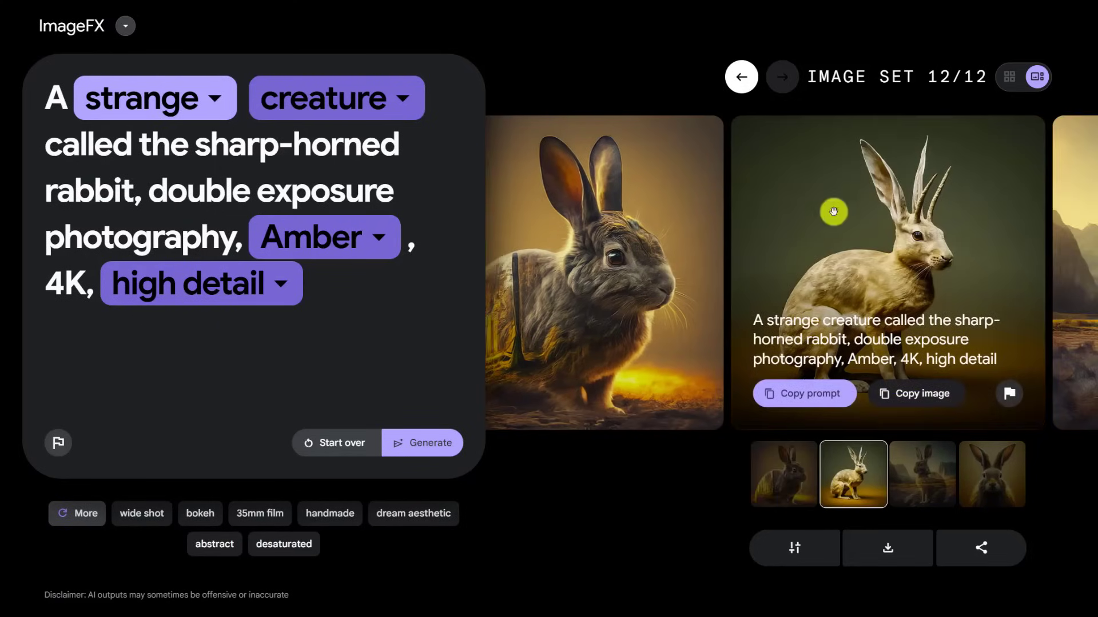
pyautogui.press('Right')
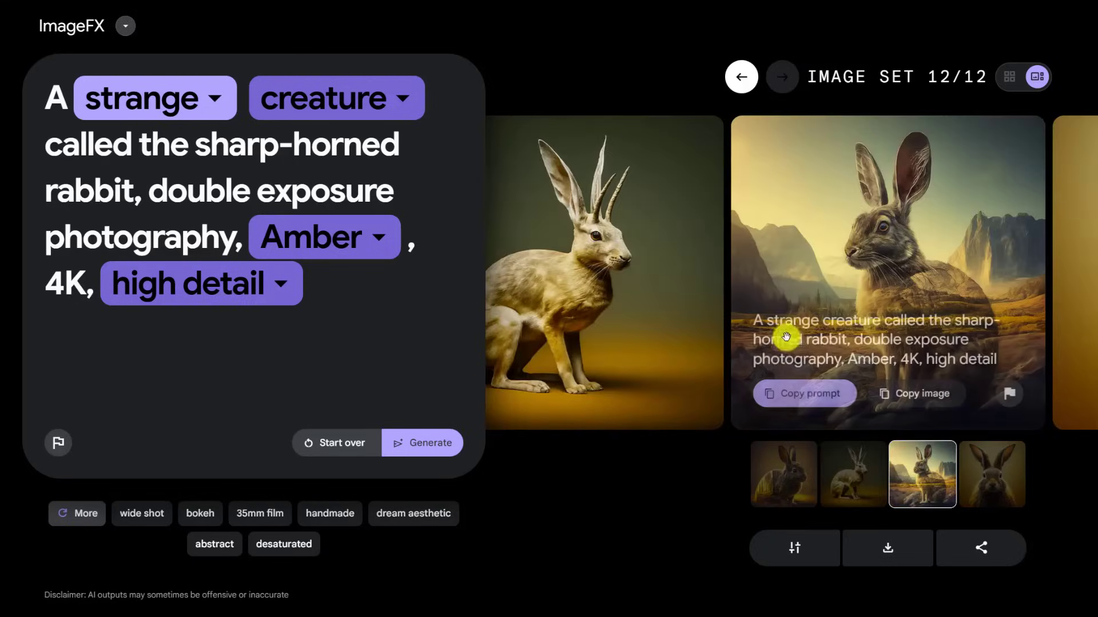
pyautogui.press('Right')
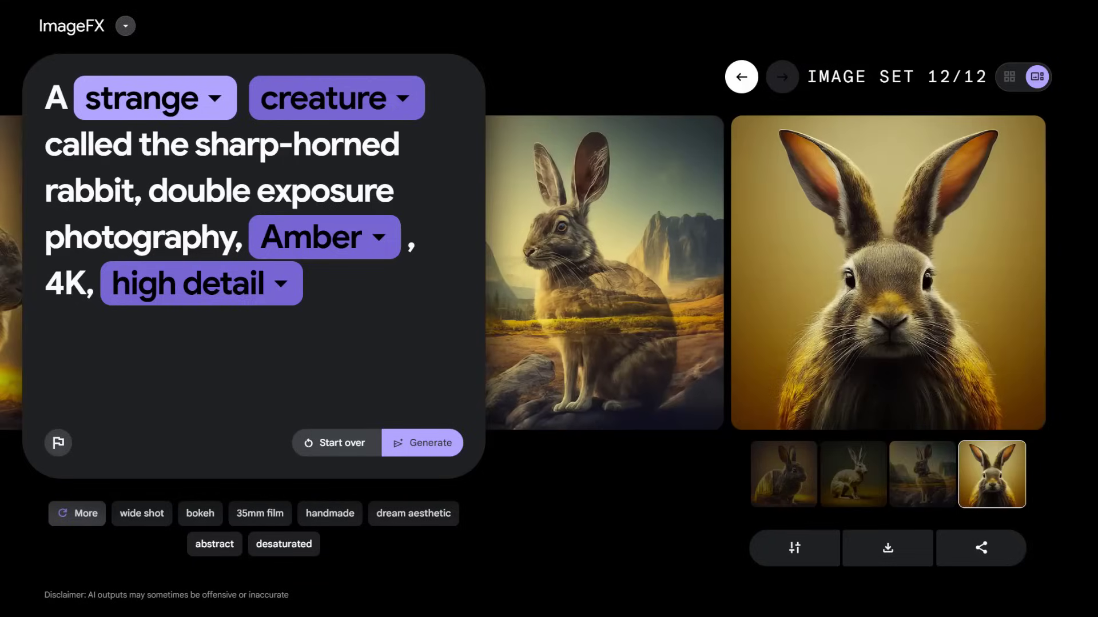
pyautogui.click(780, 473)
# Step: Replace the prompt with "rabbit made of amber with sunlight shining through" and generate images
pyautogui.click(362, 158)
pyautogui.hotkey('ctrl', 'a')
pyautogui.write('rabbit made')
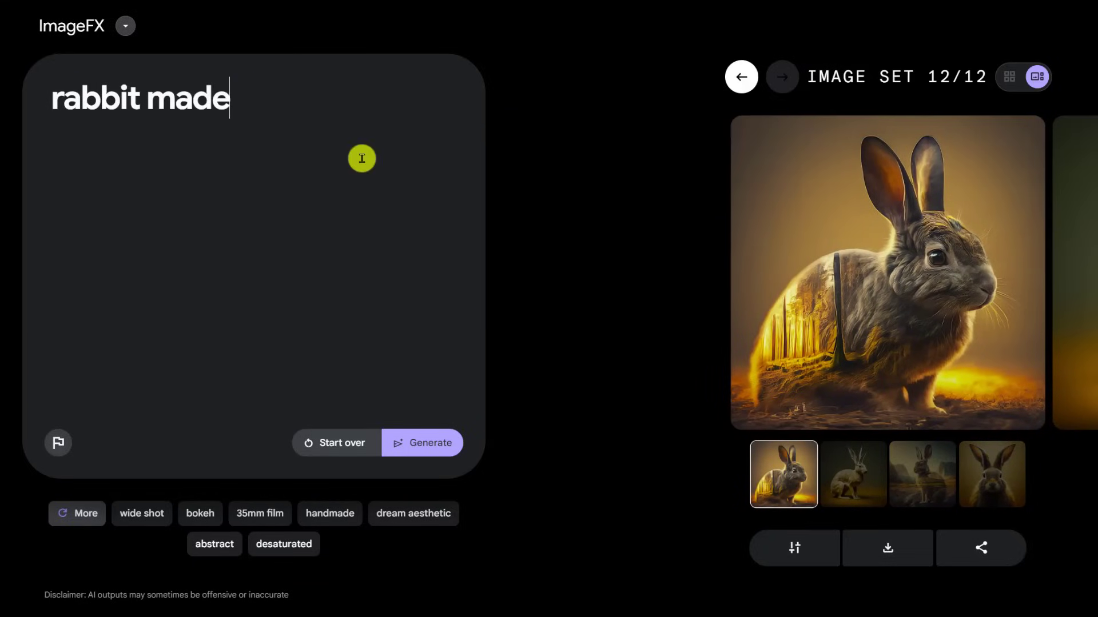
pyautogui.write(' of amber with sunlight shining through')
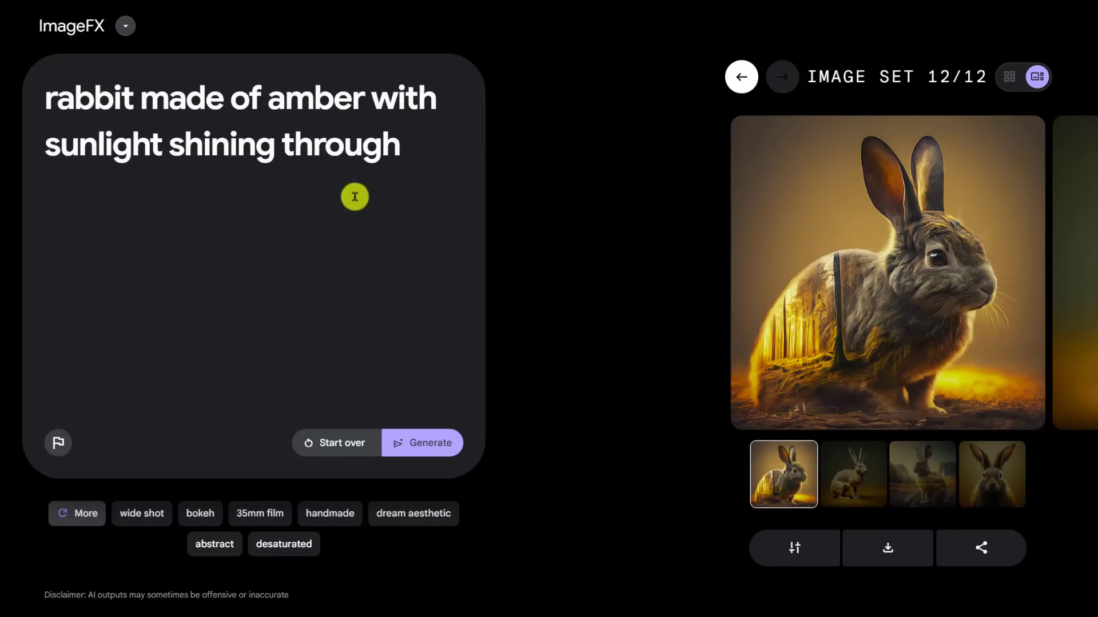
pyautogui.click(416, 442)
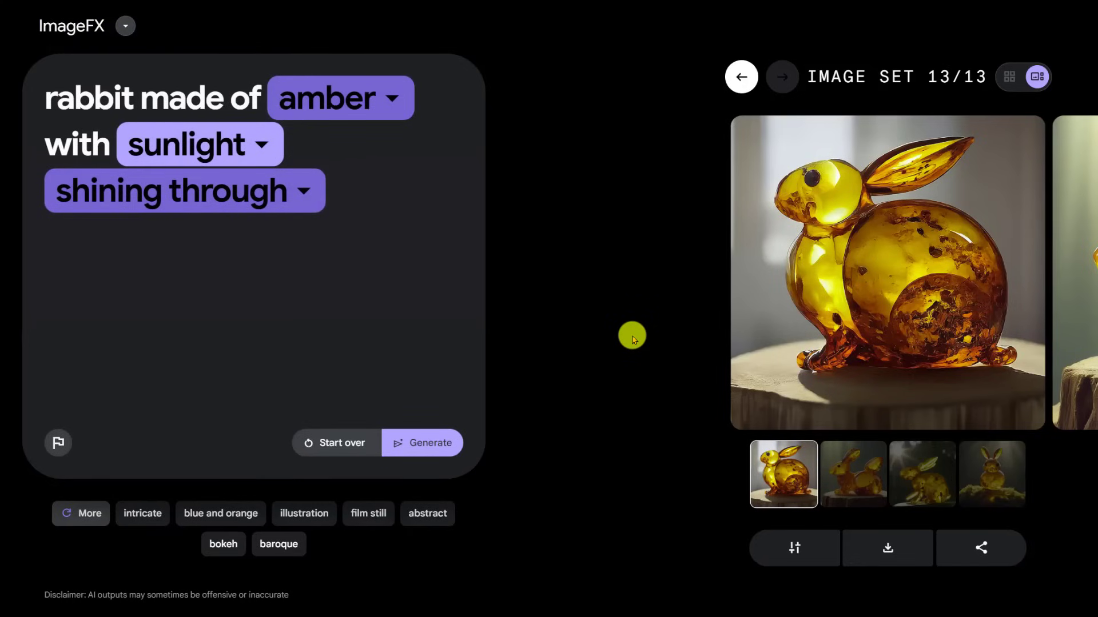
# Step: Look through the second, third and fourth amber rabbit images
pyautogui.click(850, 485)
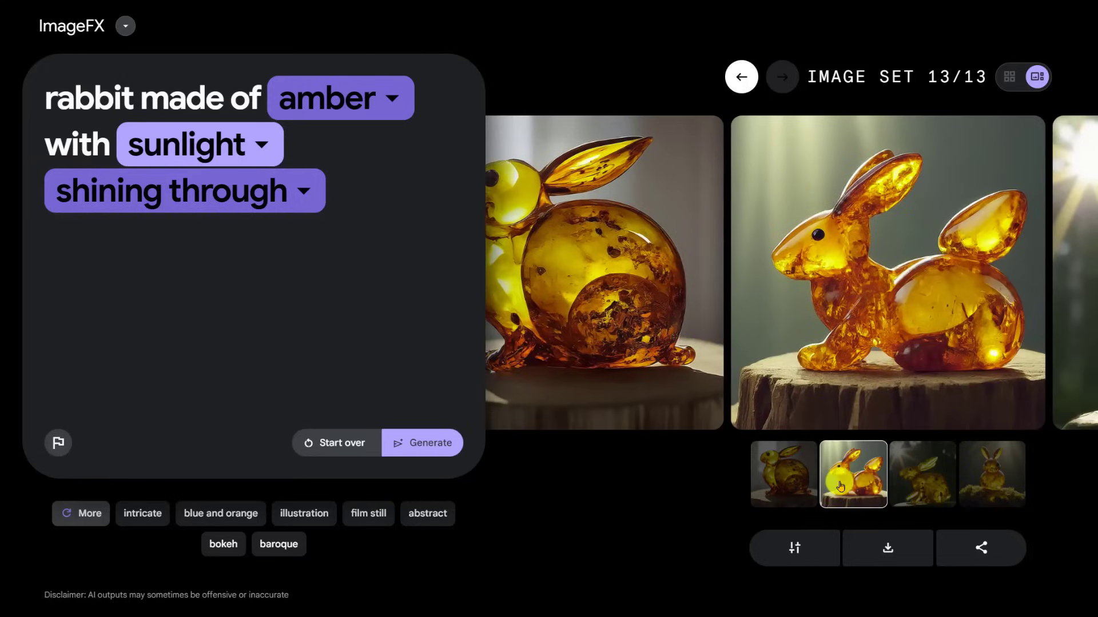
pyautogui.click(921, 480)
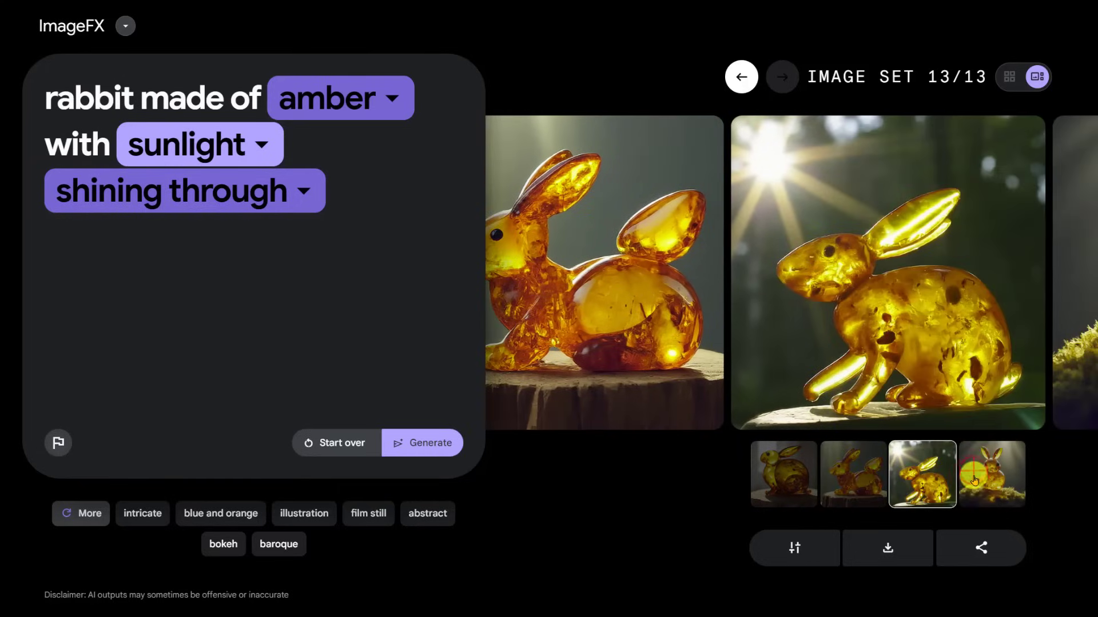
pyautogui.click(974, 481)
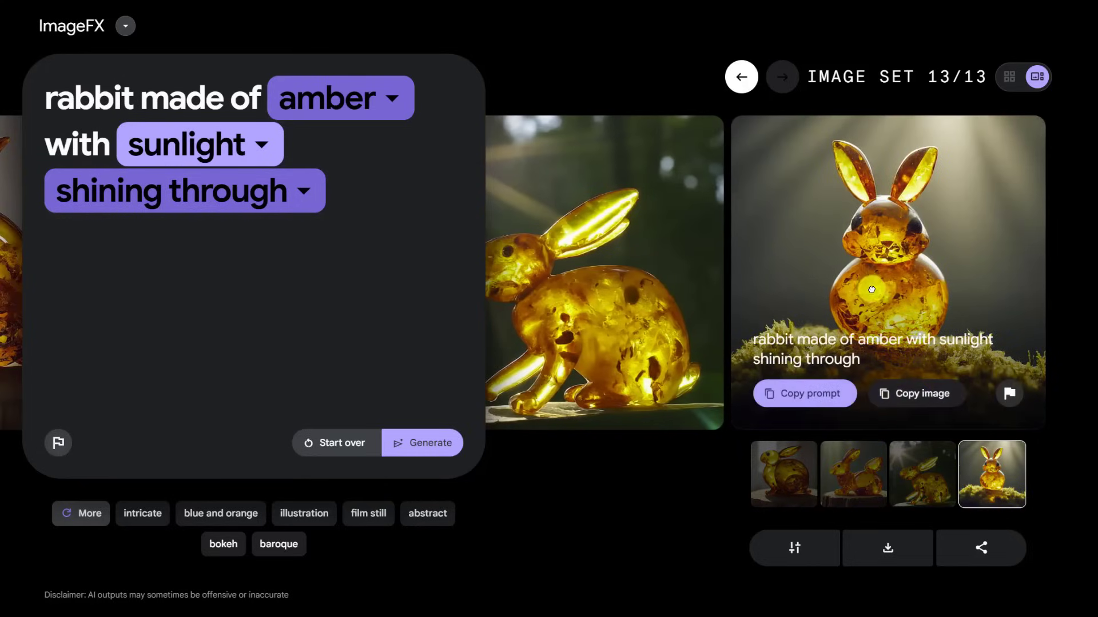
# Step: Open the fourth amber rabbit image at full size and inspect its body and the moss up close
pyautogui.click(871, 290)
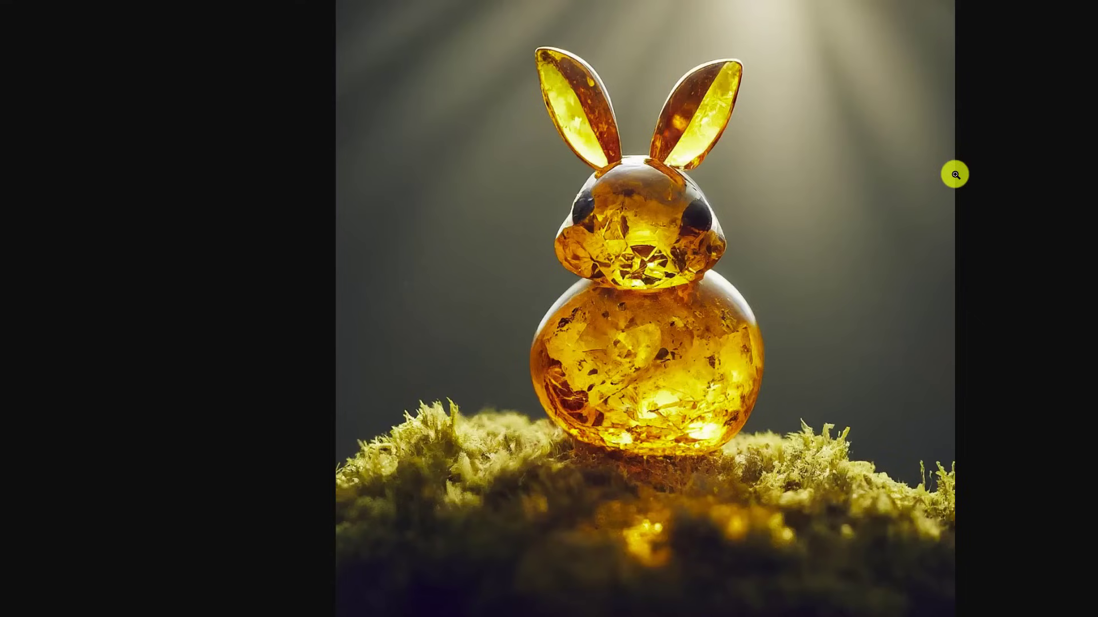
pyautogui.click(778, 430)
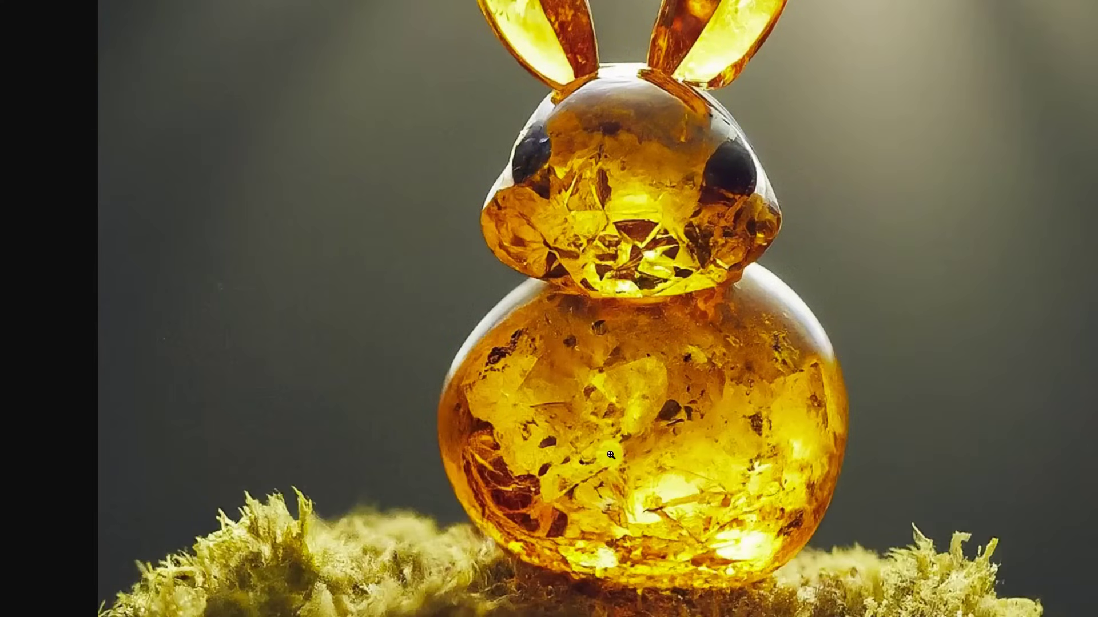
pyautogui.scroll(-5, 360, 346)
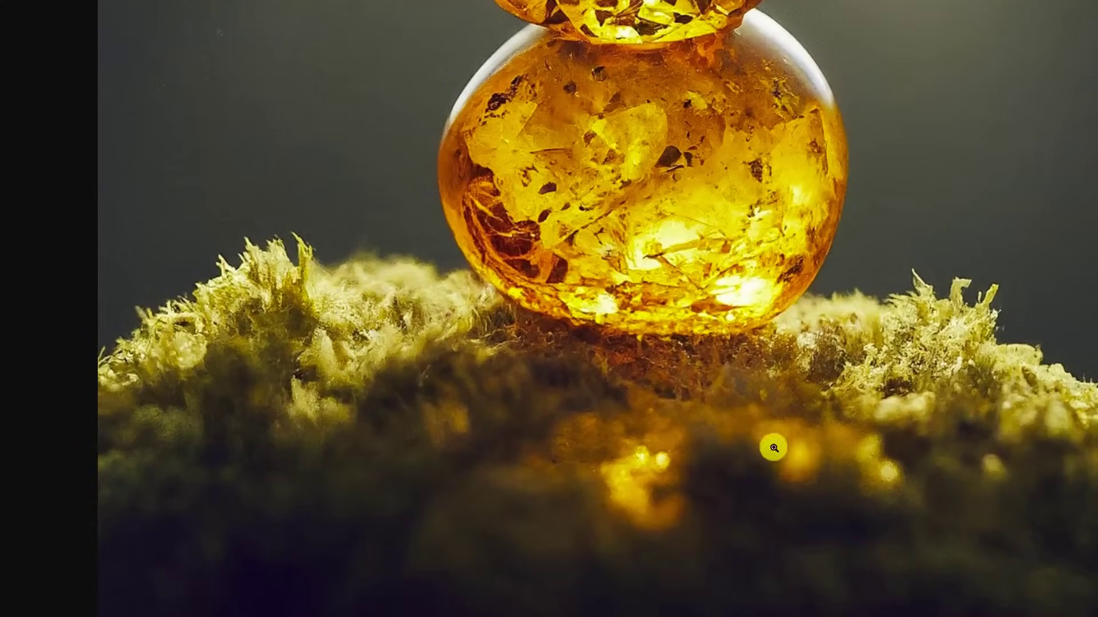
pyautogui.click(471, 186)
pyautogui.press('Escape')
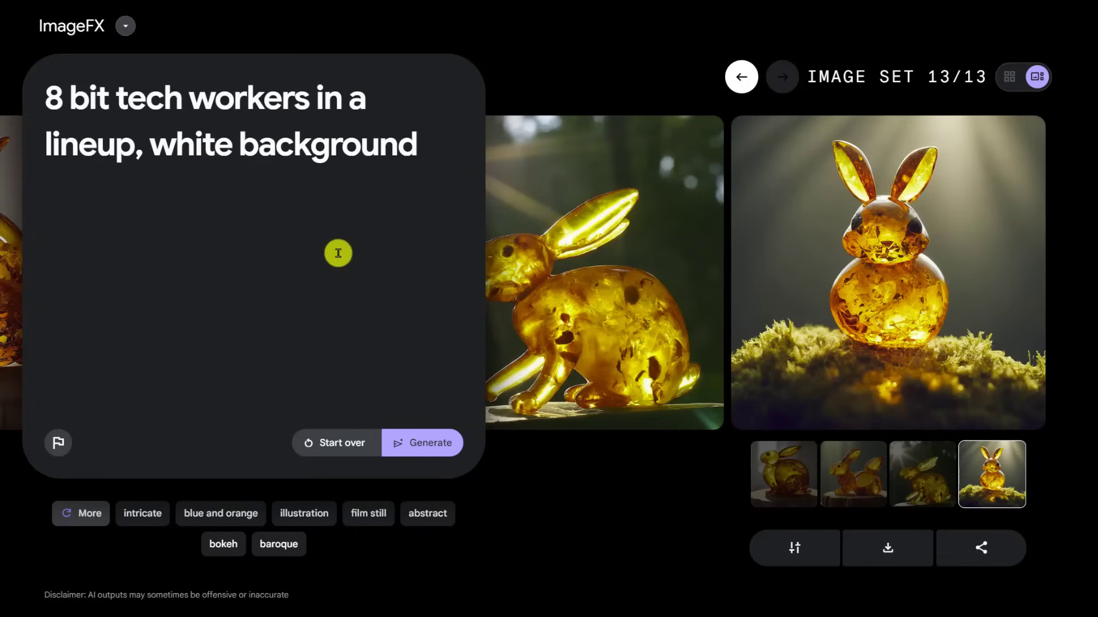
# Step: Generate images from the prompt "8 bit tech workers in a lineup, white background" and look through the three results
pyautogui.click(434, 442)
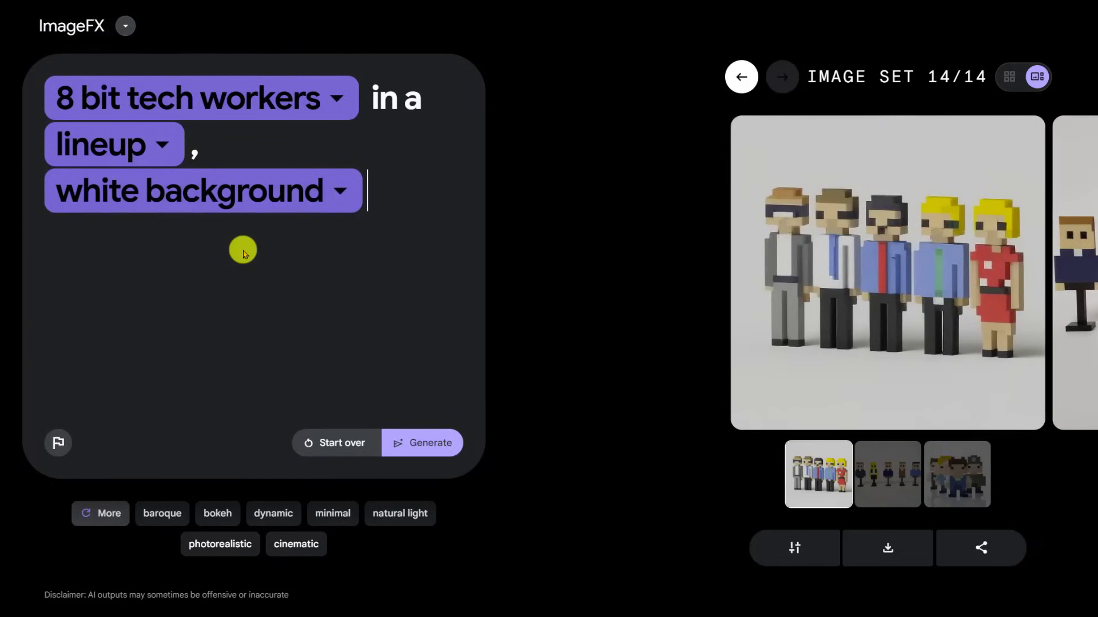
pyautogui.click(1081, 314)
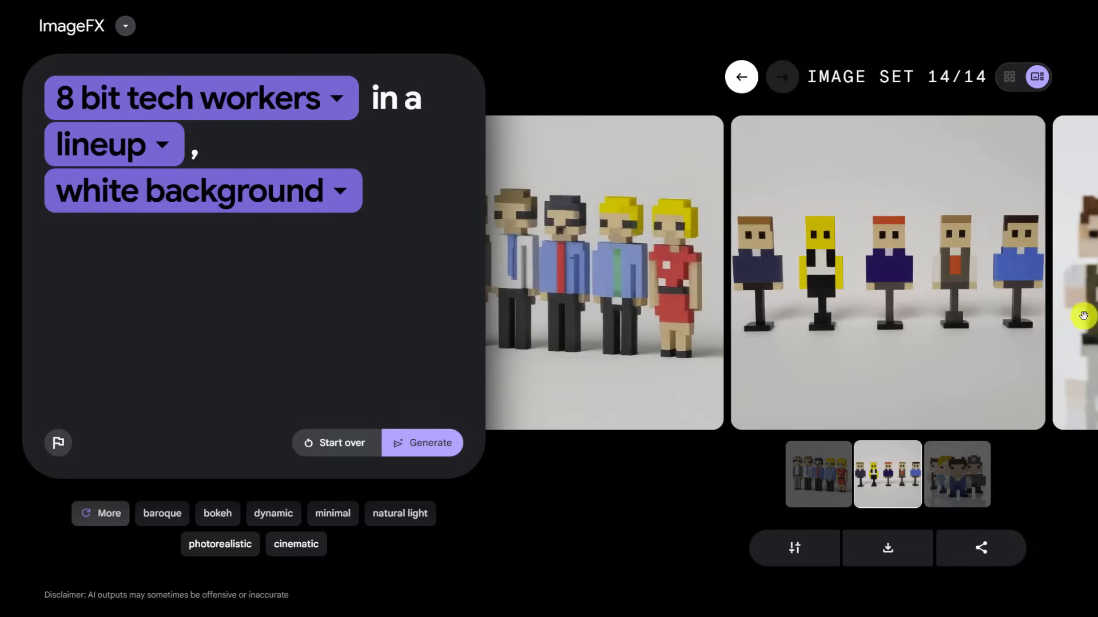
pyautogui.click(1082, 316)
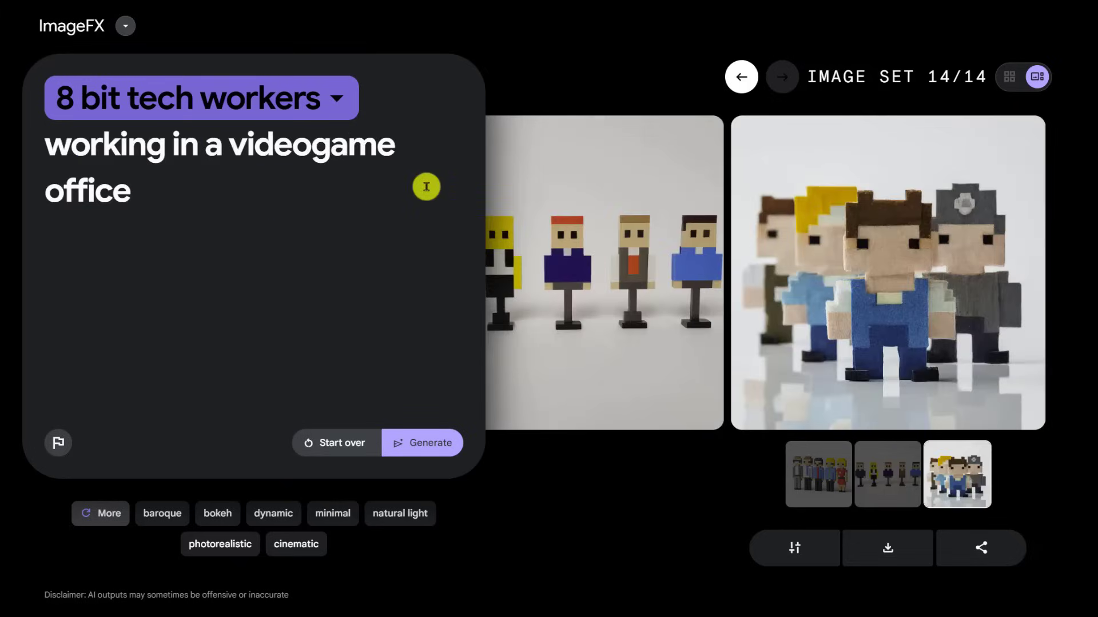
# Step: Generate images from "8 bit tech workers working in a videogame office", and from a replacement prompt, "tech workers, pixel art style"
pyautogui.click(446, 443)
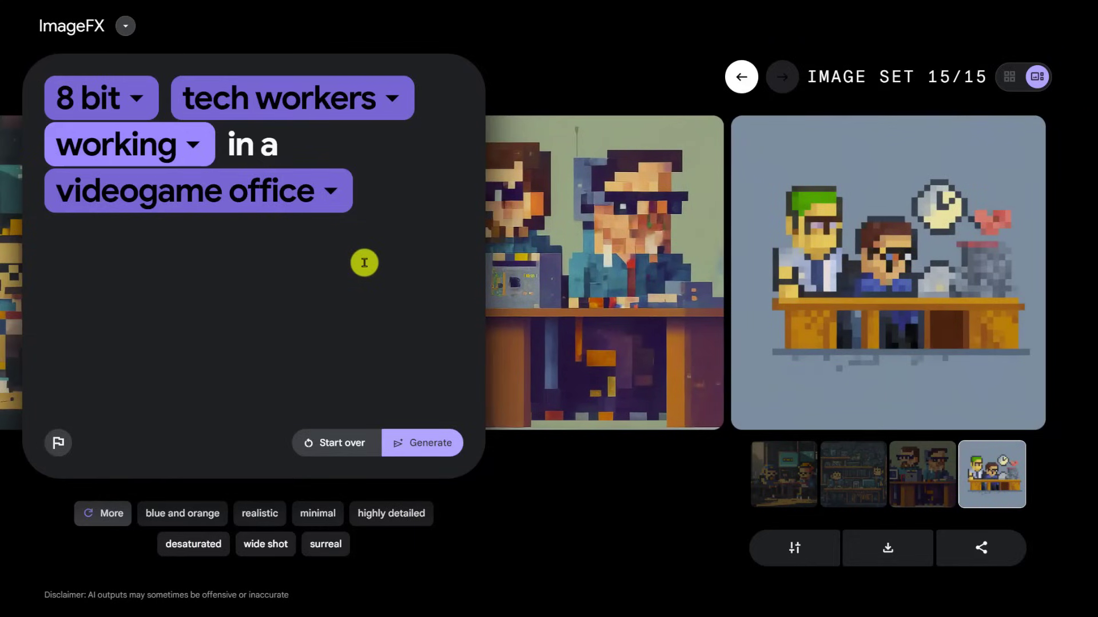
pyautogui.hotkey('ctrl', 'a')
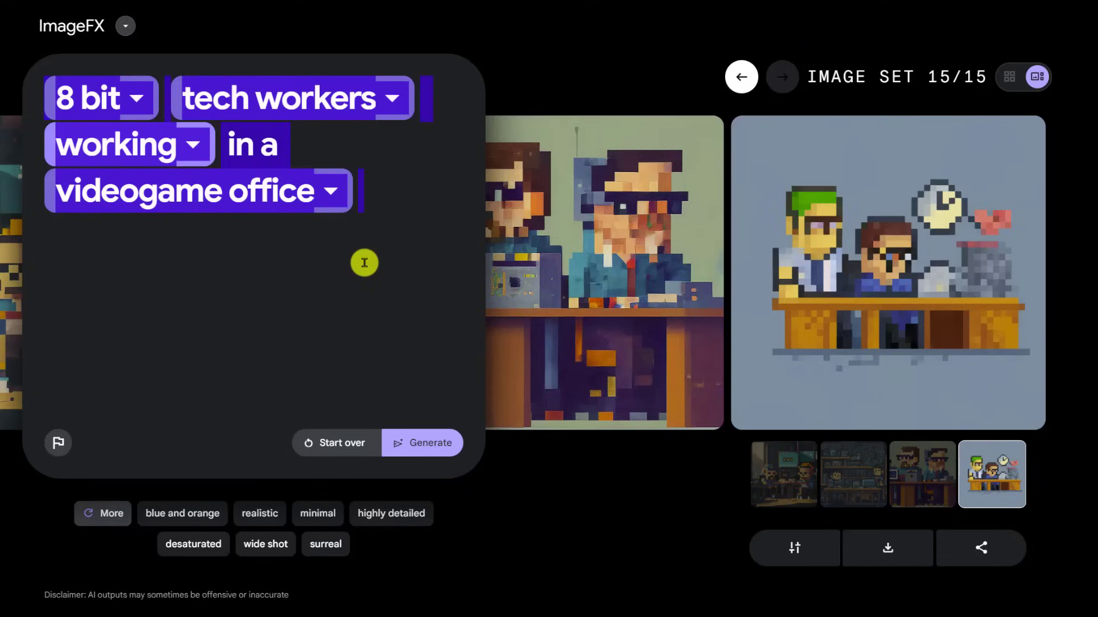
pyautogui.write('tech workers, pixel art style')
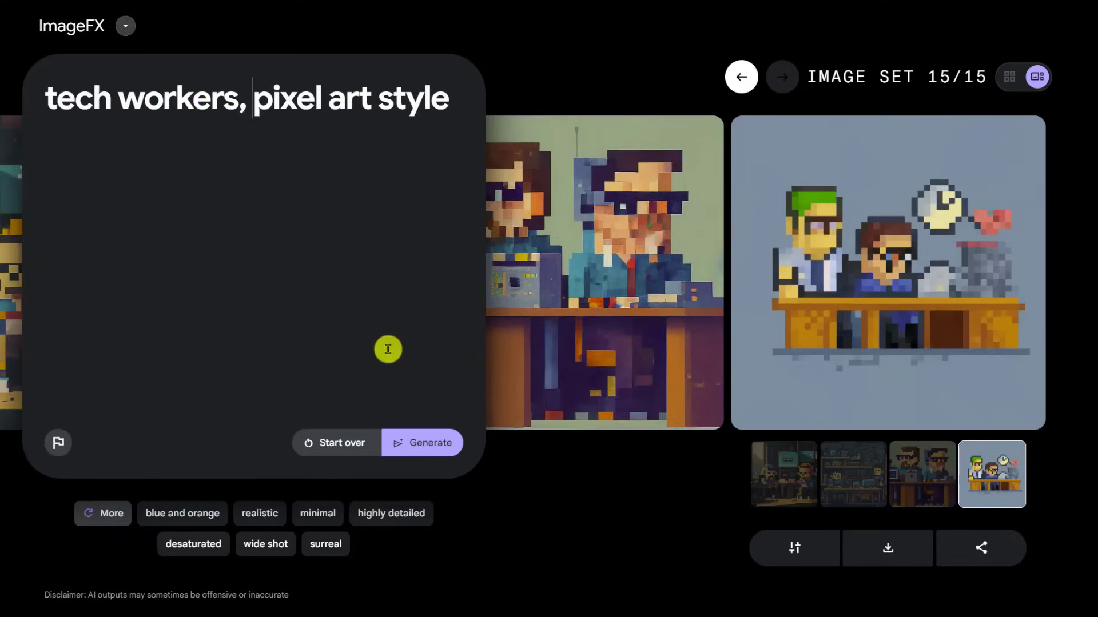
pyautogui.click(417, 443)
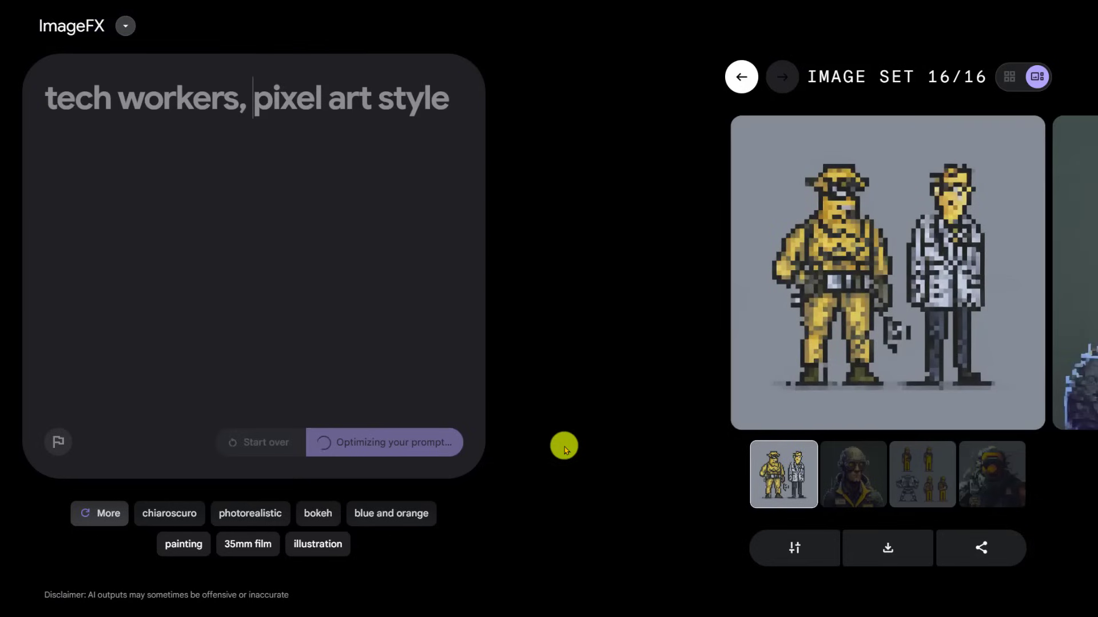
# Step: Look through the second, third and fourth pixel art tech worker images
pyautogui.press('Right')
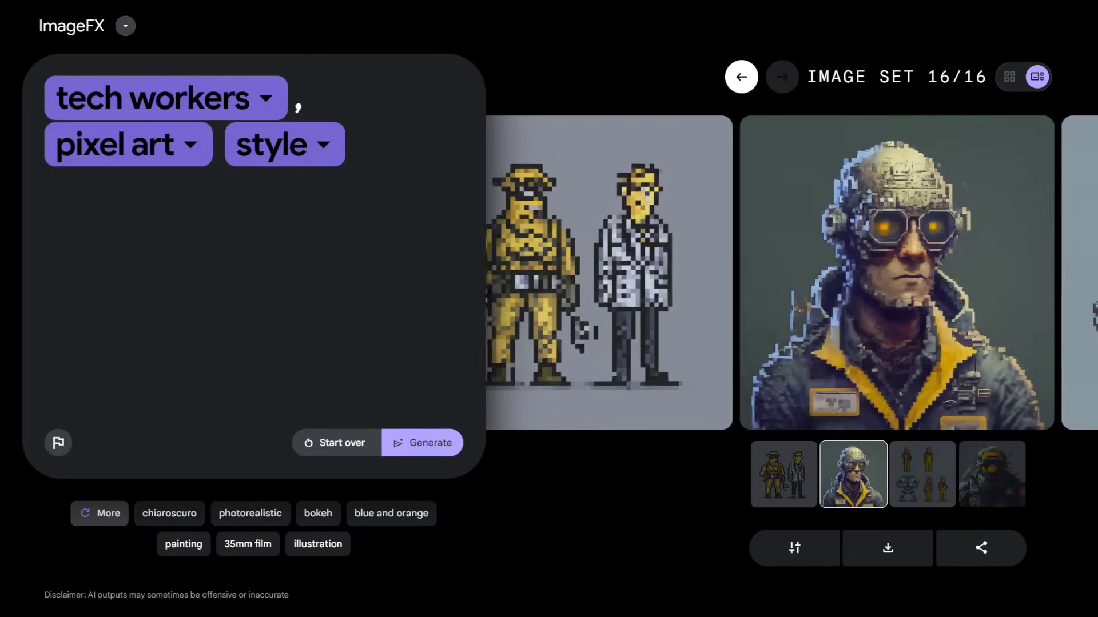
pyautogui.press('Right')
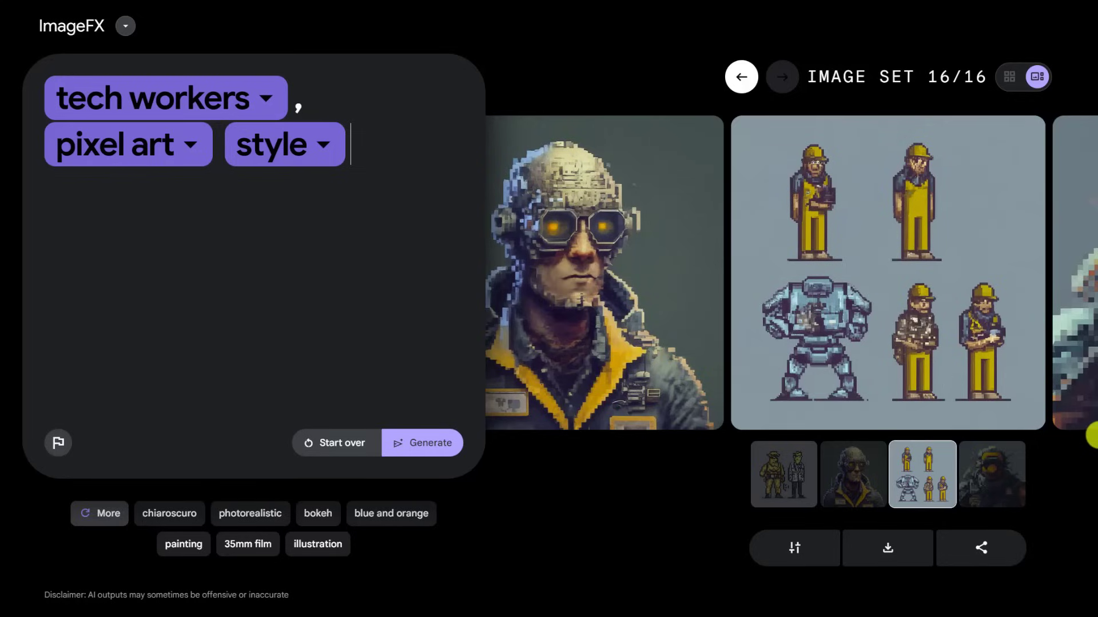
pyautogui.press('Right')
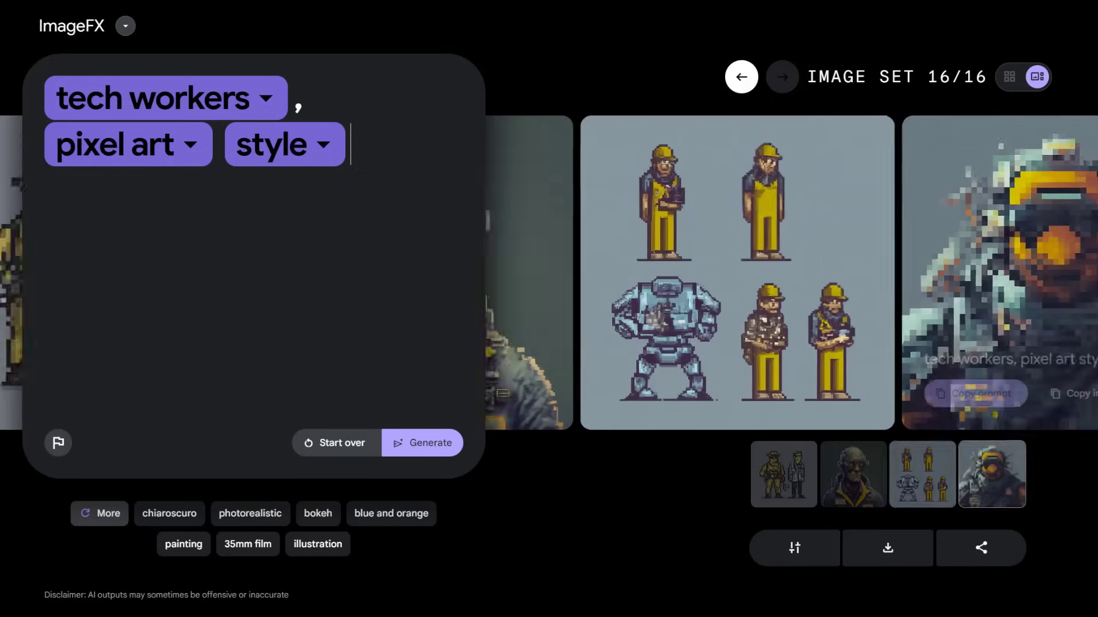
pyautogui.click(633, 228)
pyautogui.click(634, 240)
pyautogui.click(686, 253)
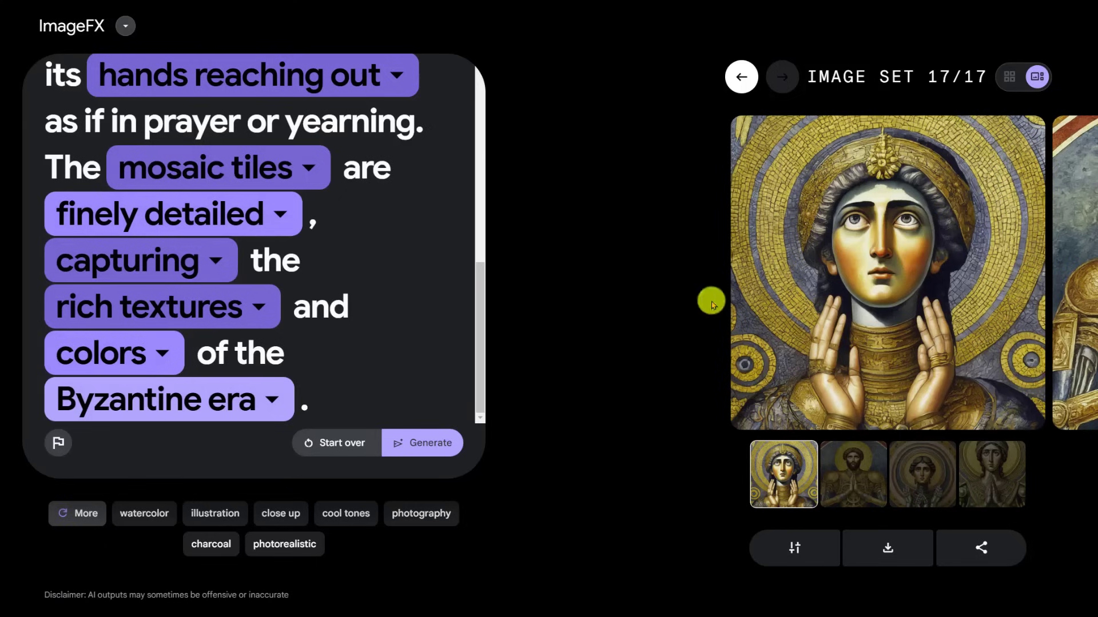
# Step: Look through the second, third and fourth images of the Byzantine mosaic robot set
pyautogui.click(853, 474)
pyautogui.click(907, 472)
pyautogui.click(974, 470)
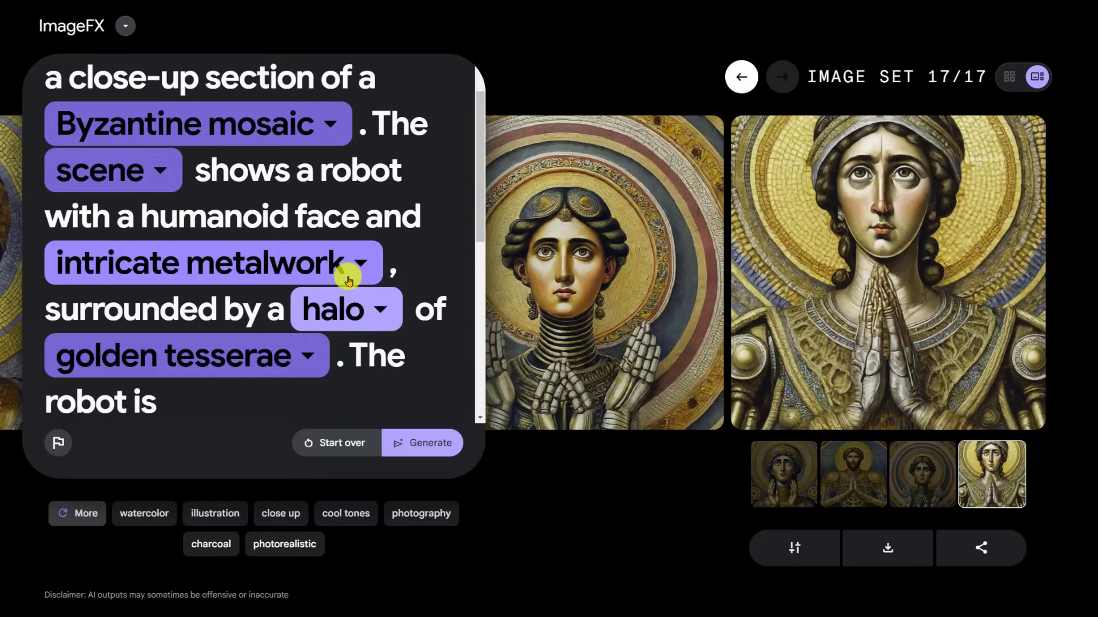
# Step: Cut the long mosaic prompt down to "Byzantine mosaic, robot" and generate images
pyautogui.scroll(1, 373, 280)
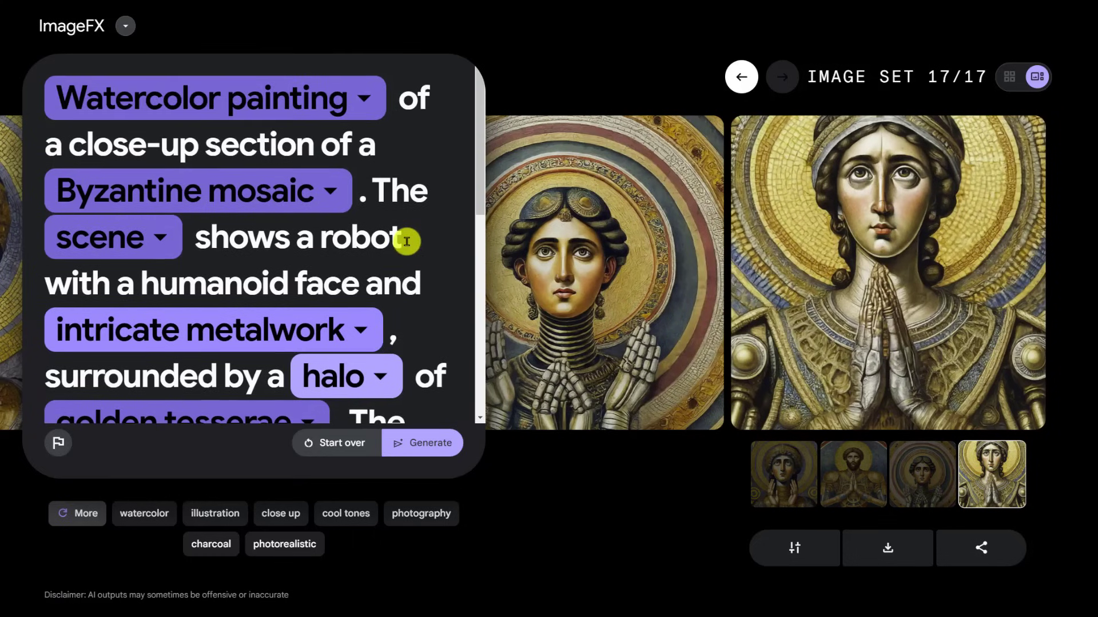
pyautogui.moveTo(406, 242); pyautogui.dragTo(318, 400)
pyautogui.press('BackSpace')
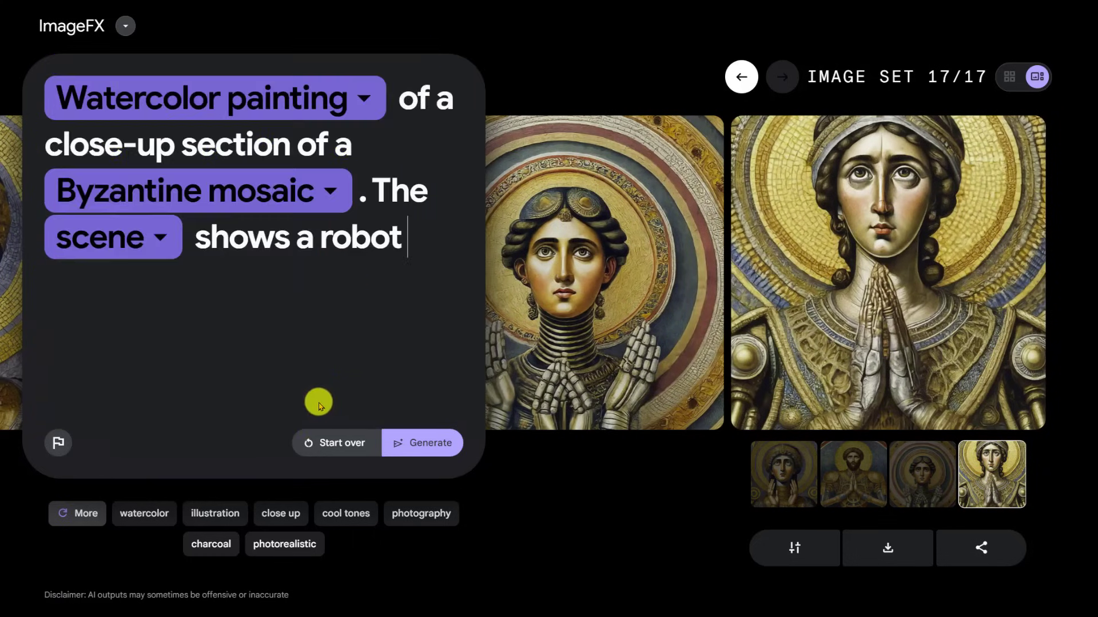
pyautogui.doubleClick(359, 193)
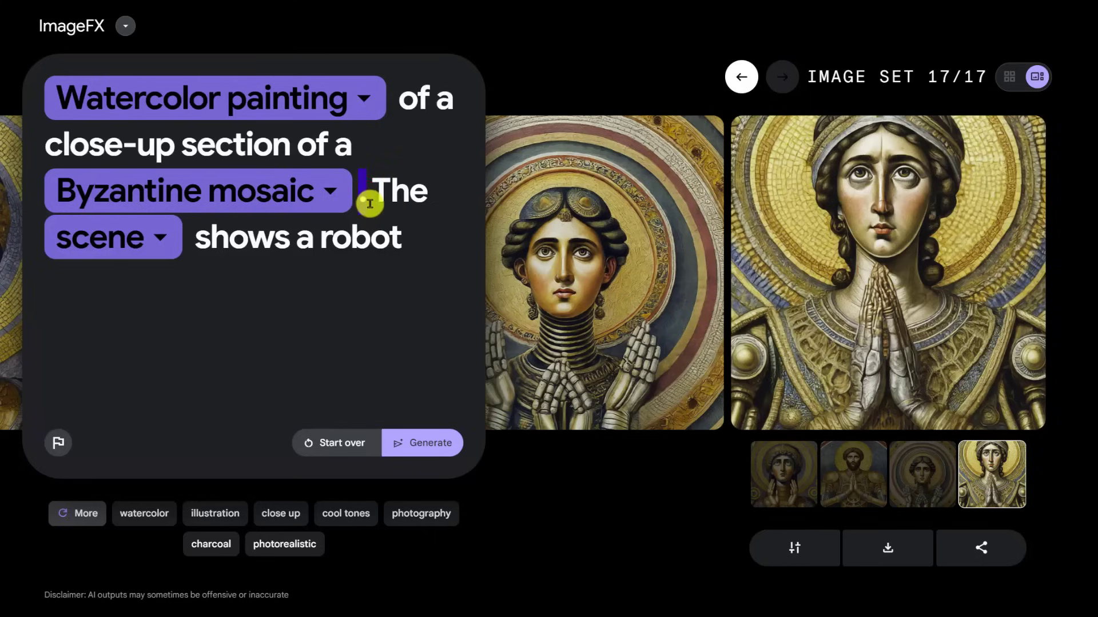
pyautogui.write(',')
pyautogui.press('Delete')
pyautogui.write('t')
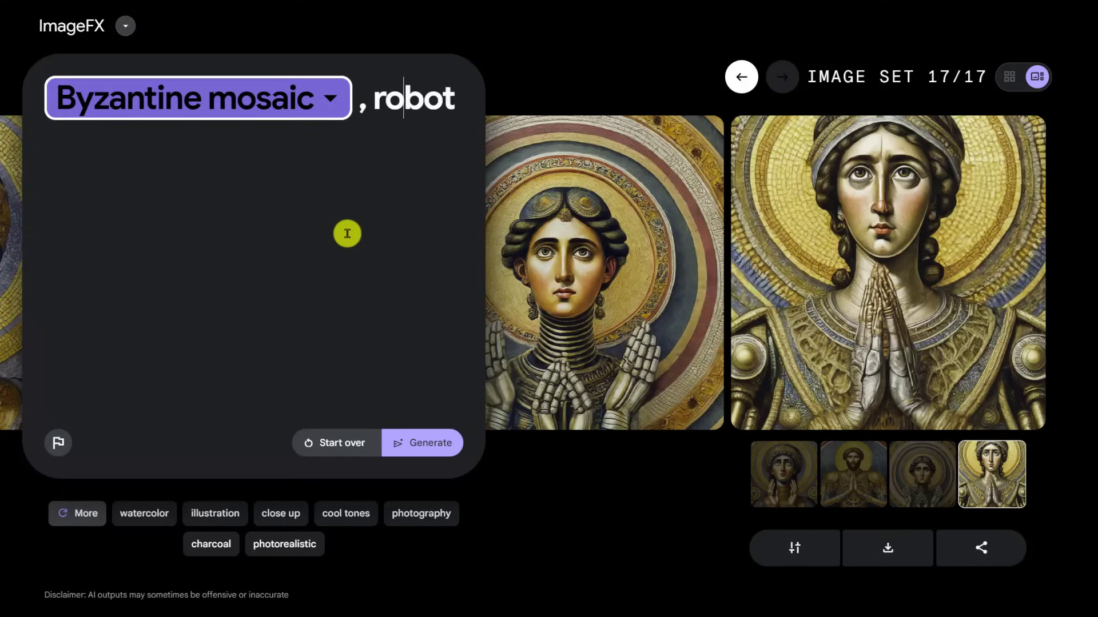
pyautogui.click(413, 445)
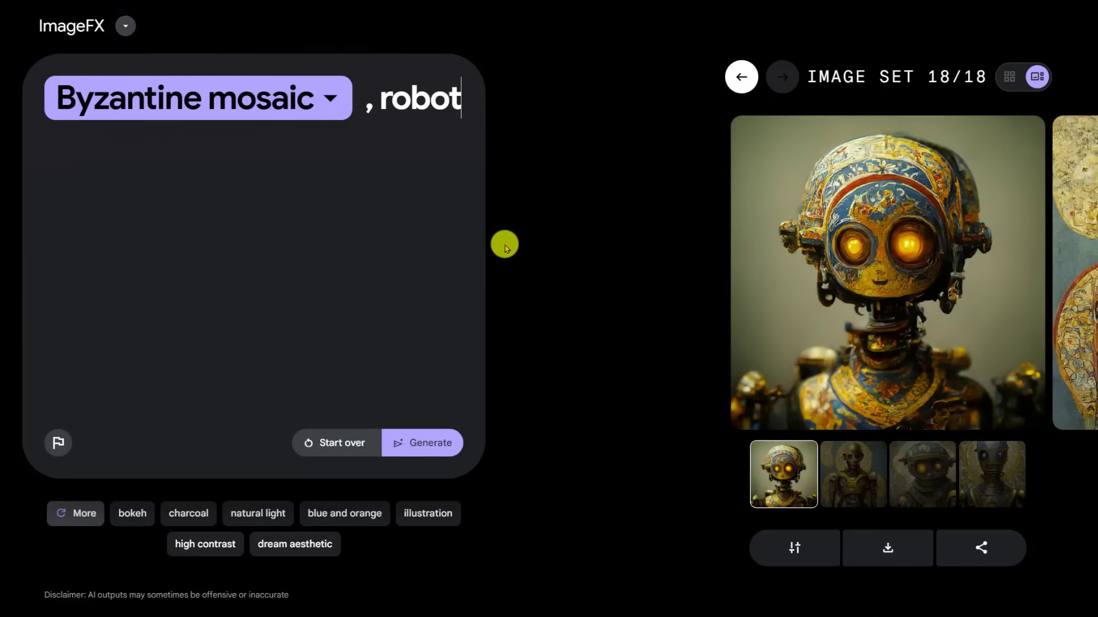
# Step: Look through the Byzantine mosaic robot images and open the fourth at full size to inspect its head and body
pyautogui.click(857, 483)
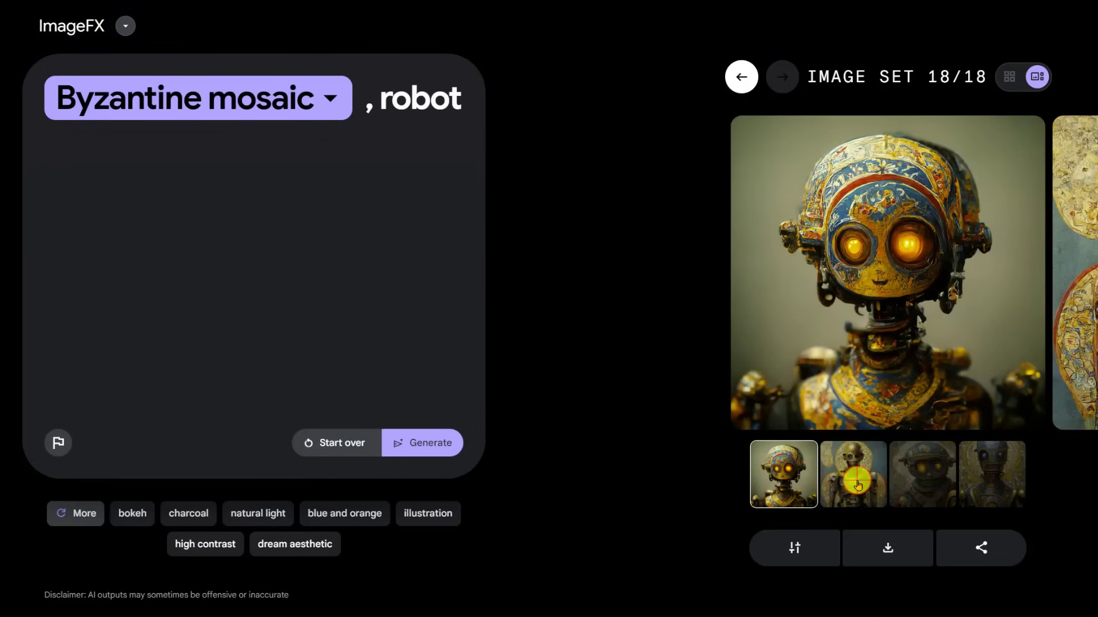
pyautogui.click(915, 460)
pyautogui.rightClick(913, 293)
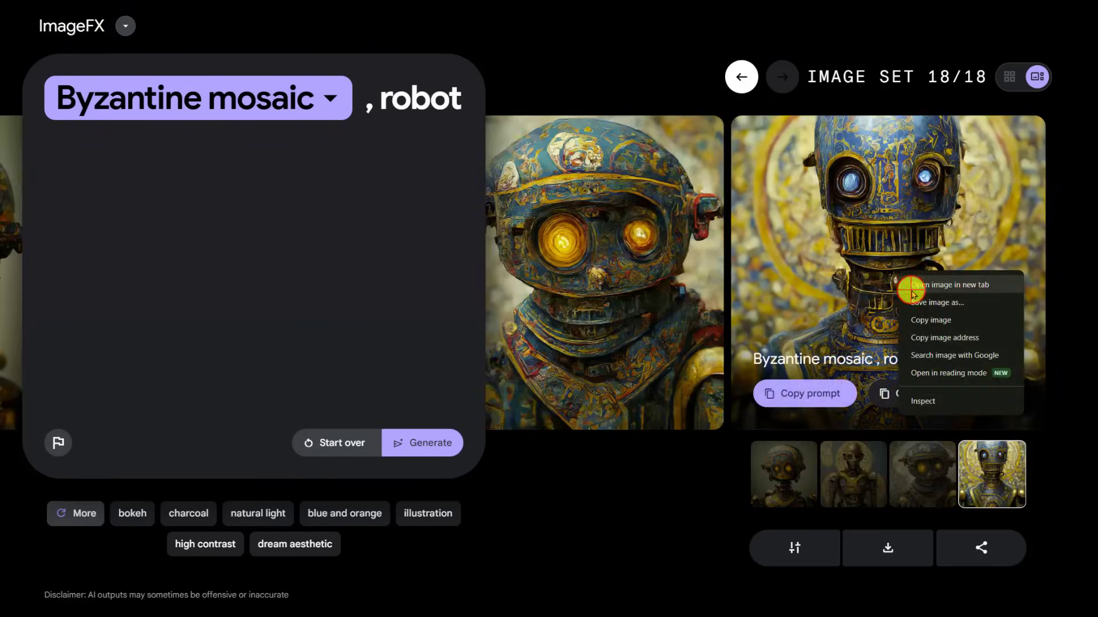
pyautogui.click(913, 289)
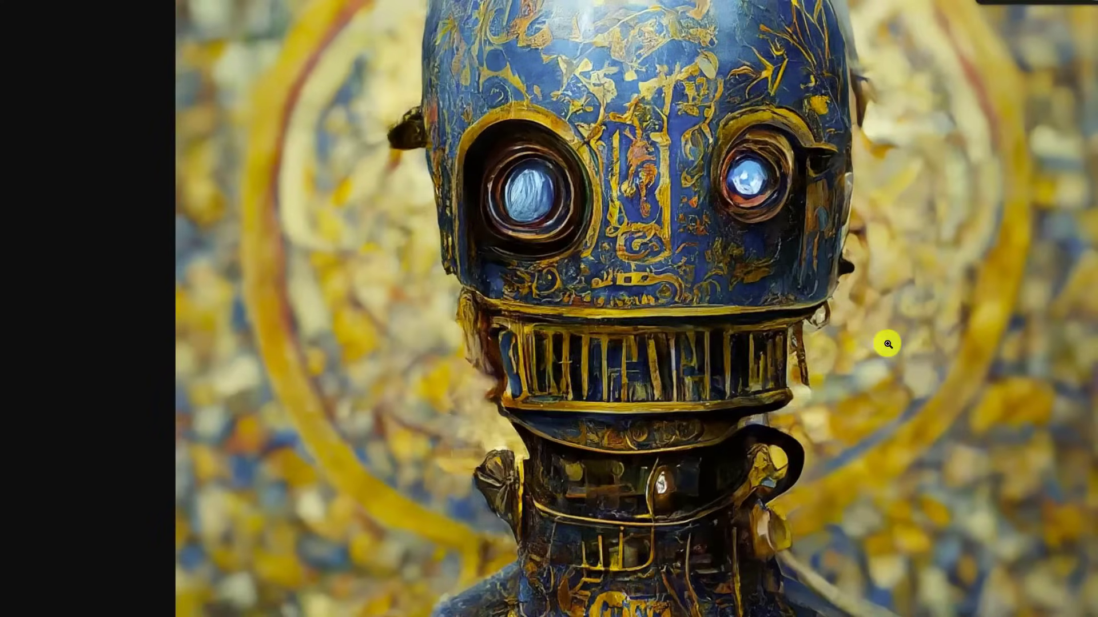
pyautogui.scroll(-4, 880, 345)
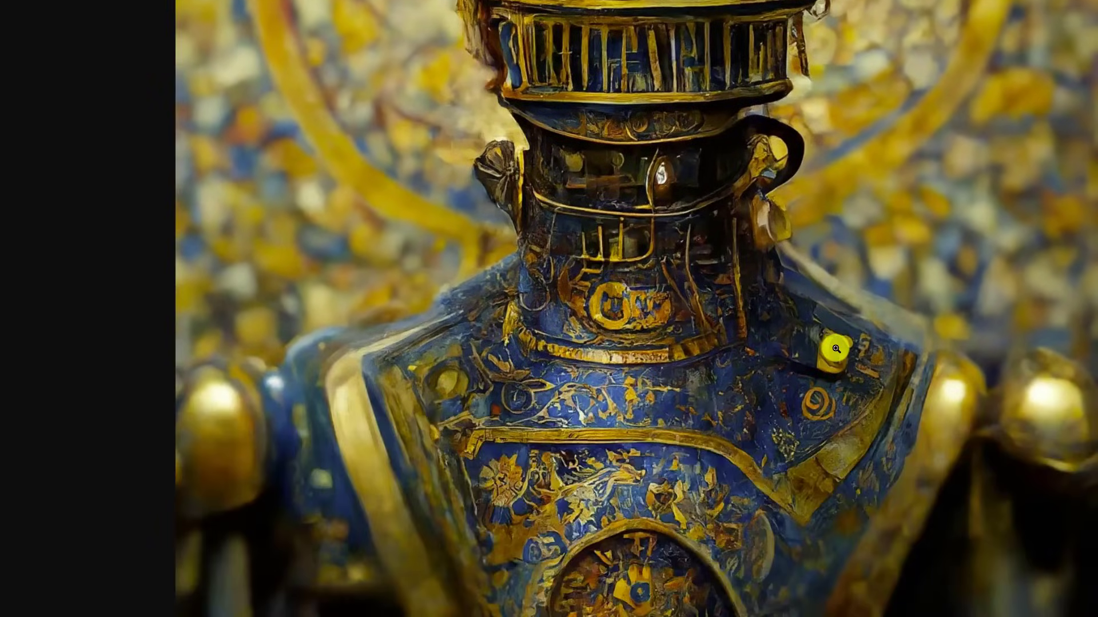
pyautogui.scroll(4, 836, 349)
pyautogui.click(822, 350)
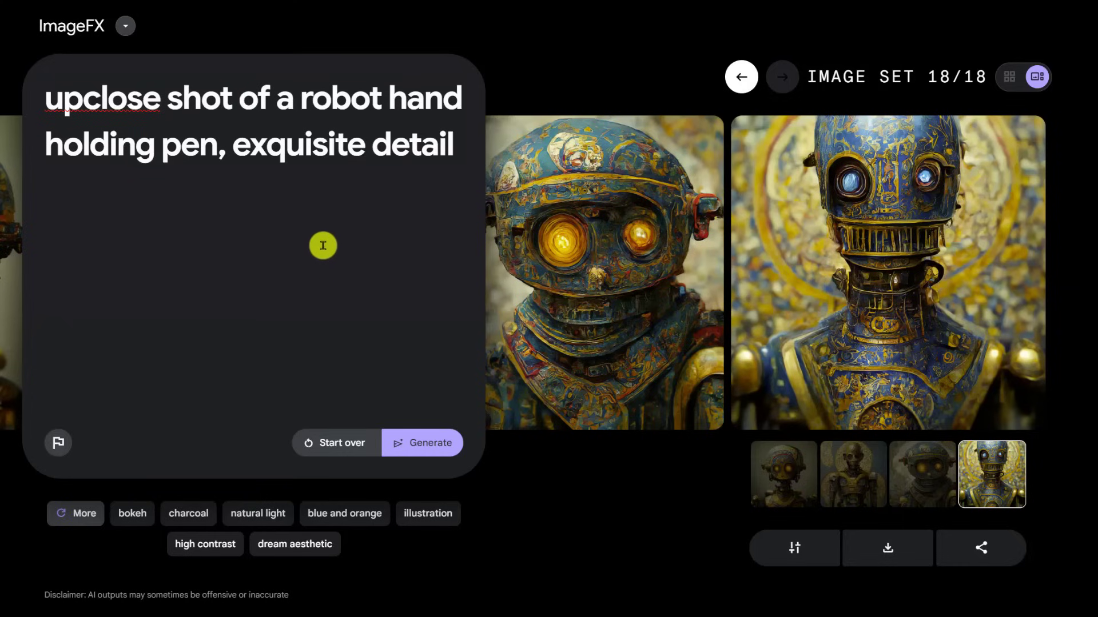
# Step: Generate images from "upclose shot of a robot hand holding pen, exquisite detail" and inspect the comparison image of a gold and white robot hand
pyautogui.click(418, 439)
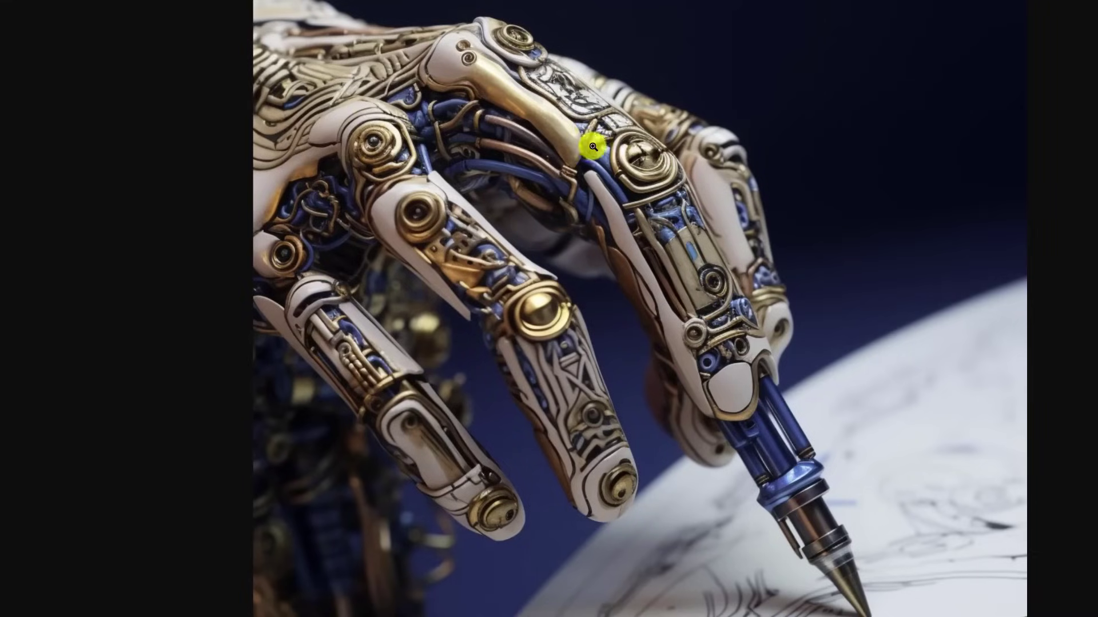
pyautogui.scroll(-3, 667, 289)
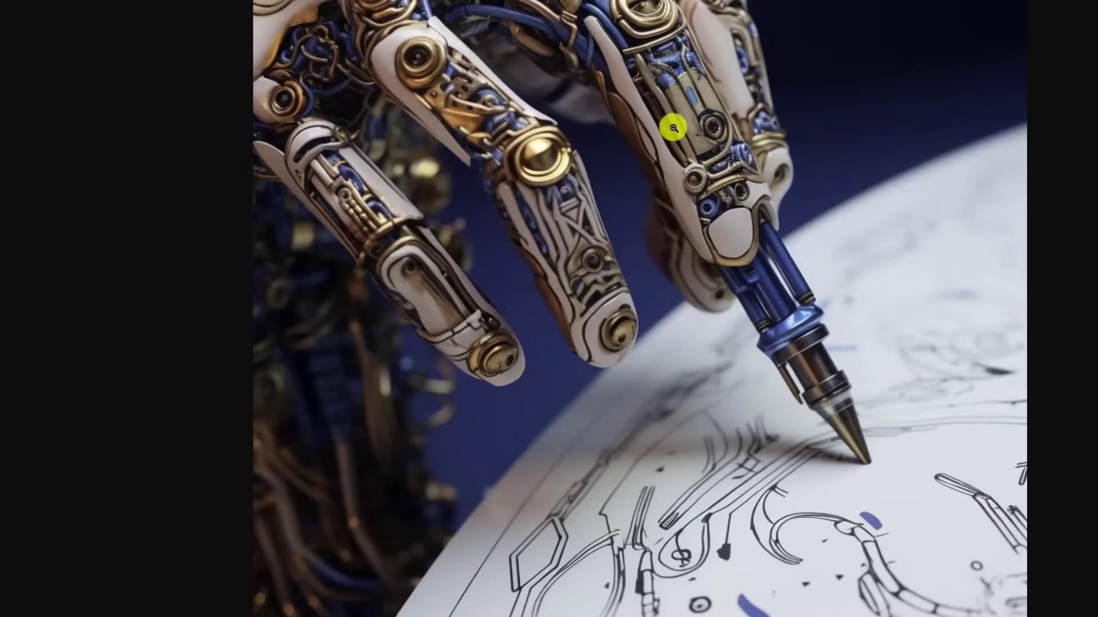
pyautogui.scroll(3, 725, 314)
pyautogui.scroll(-3, 801, 276)
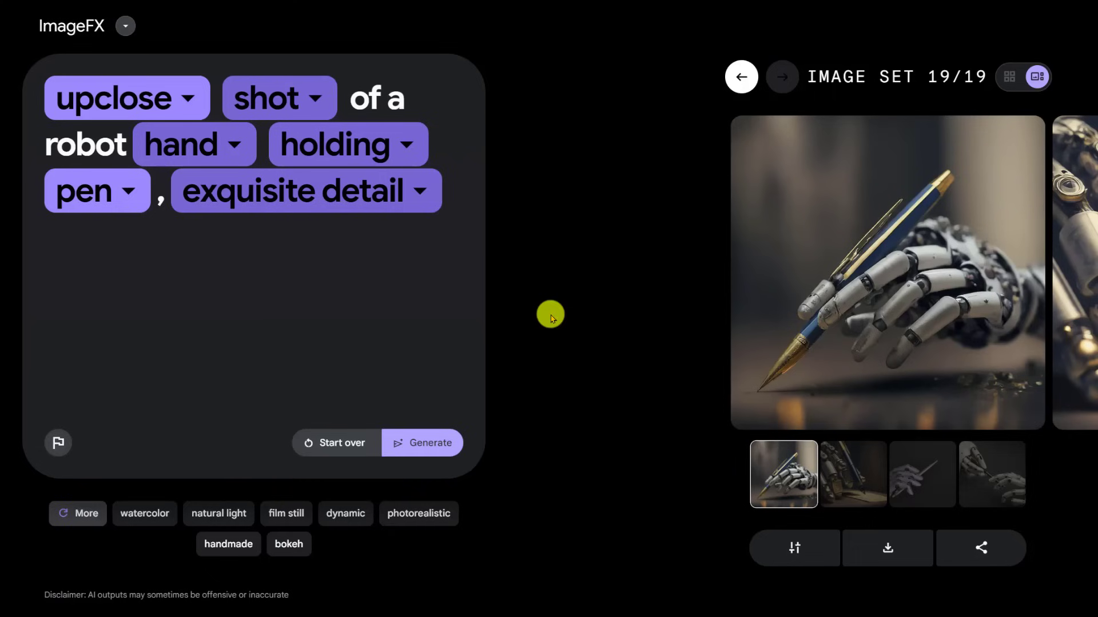
# Step: Open the second robot hand image at full size and inspect its fingers and pen
pyautogui.click(1036, 277)
pyautogui.rightClick(857, 264)
pyautogui.click(860, 270)
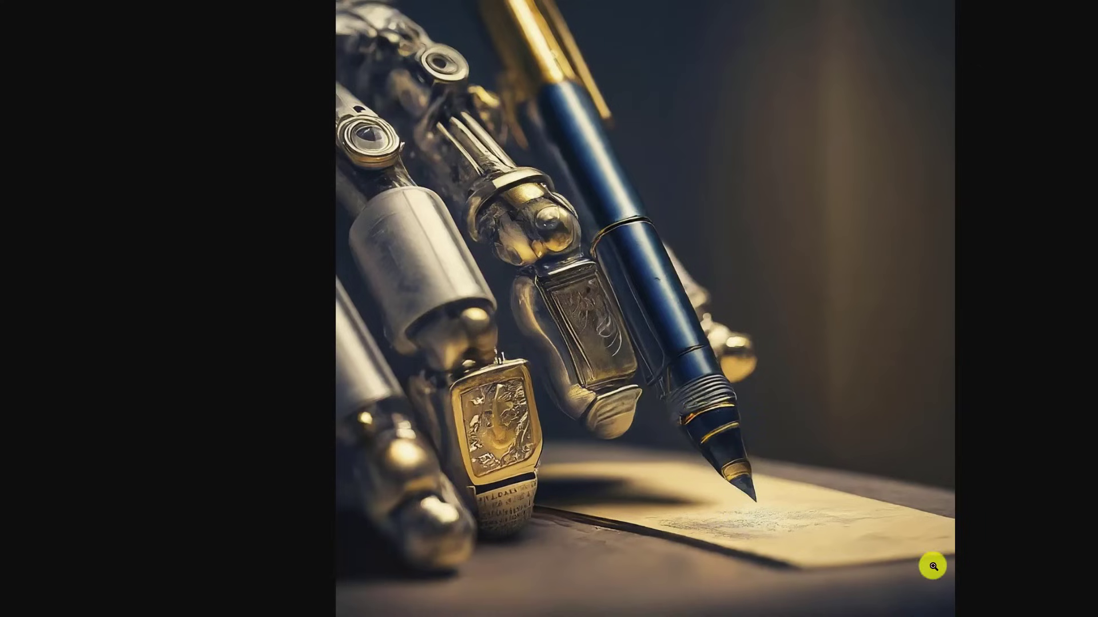
# Step: Replace the prompt with "Siphonophore cat" and generate images
pyautogui.click(405, 240)
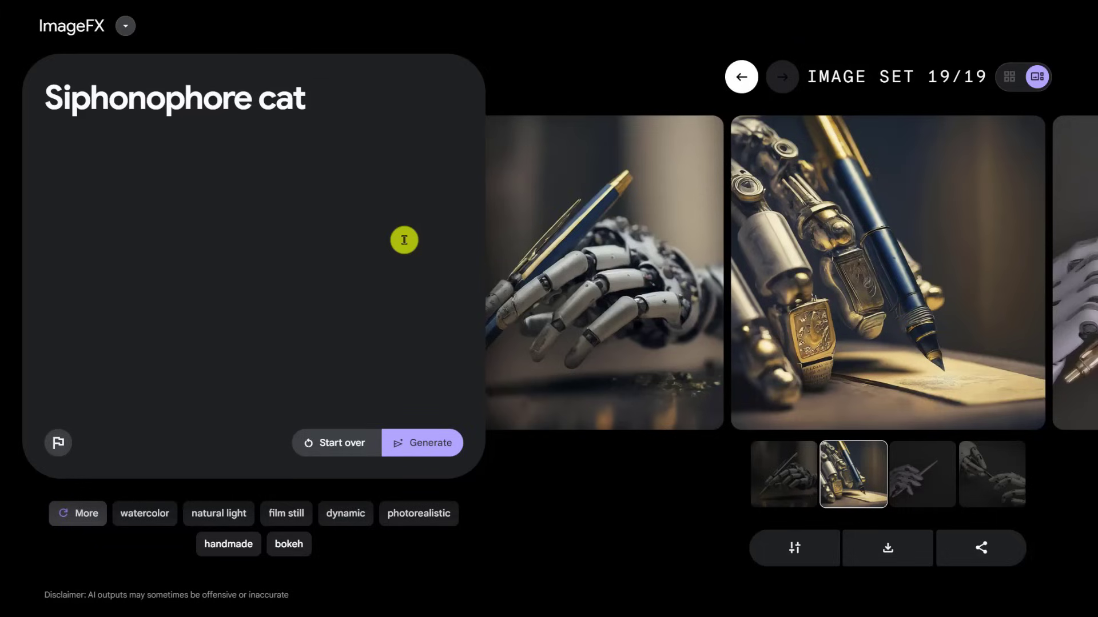
pyautogui.click(428, 445)
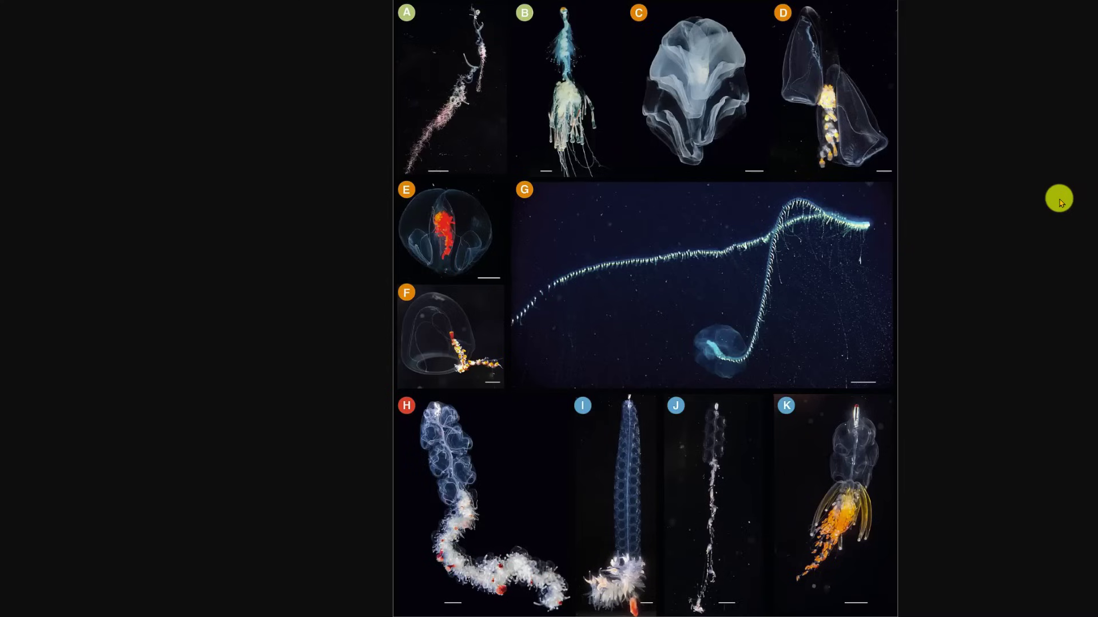
# Step: Examine the reference plate of siphonophore photos labelled A to K up close
pyautogui.scroll(3, 958, 370)
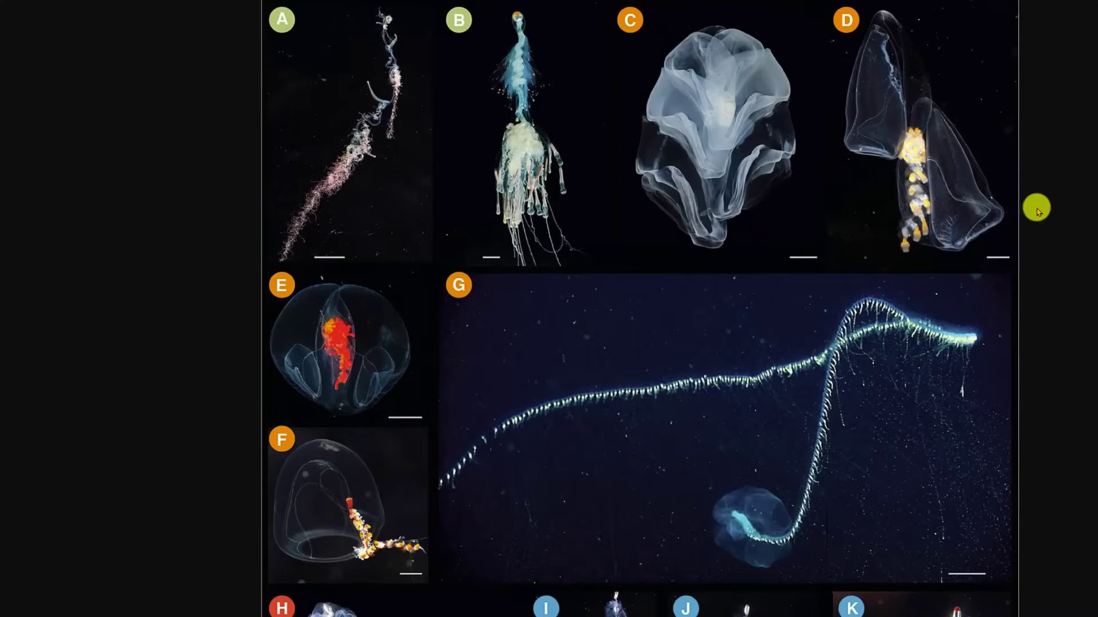
pyautogui.scroll(-5, 1036, 210)
pyautogui.scroll(3, 1029, 207)
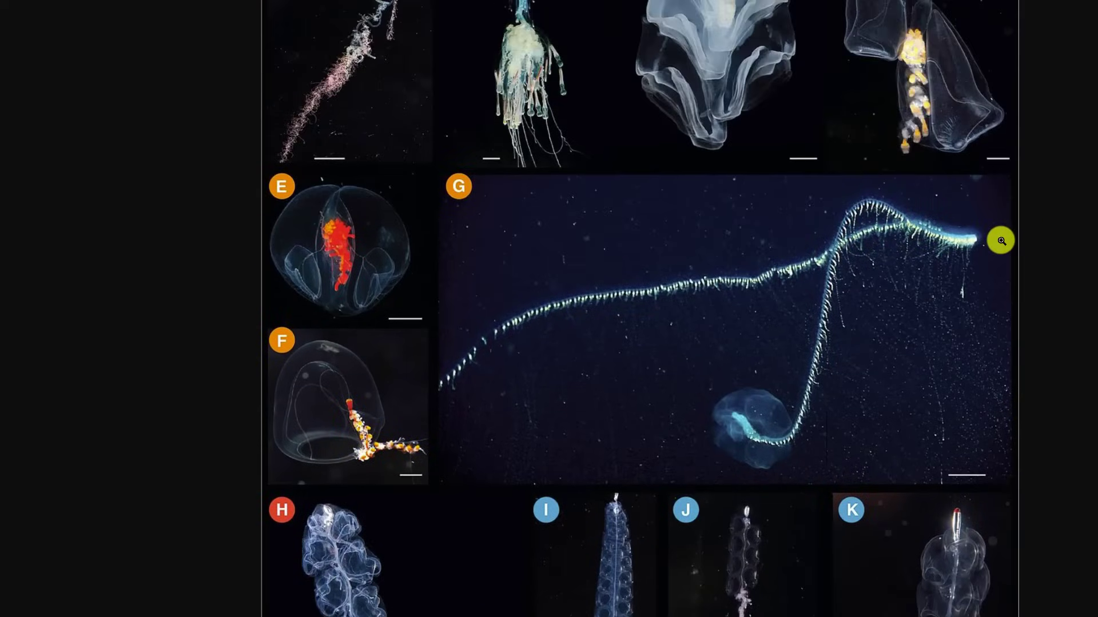
pyautogui.scroll(2, 857, 226)
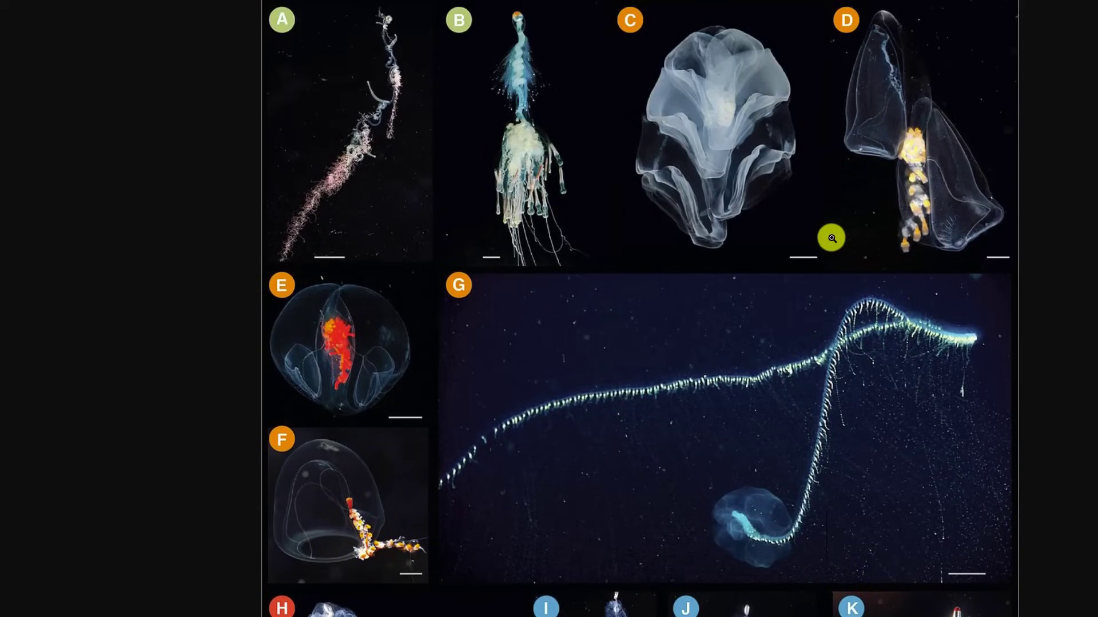
pyautogui.scroll(-5, 615, 294)
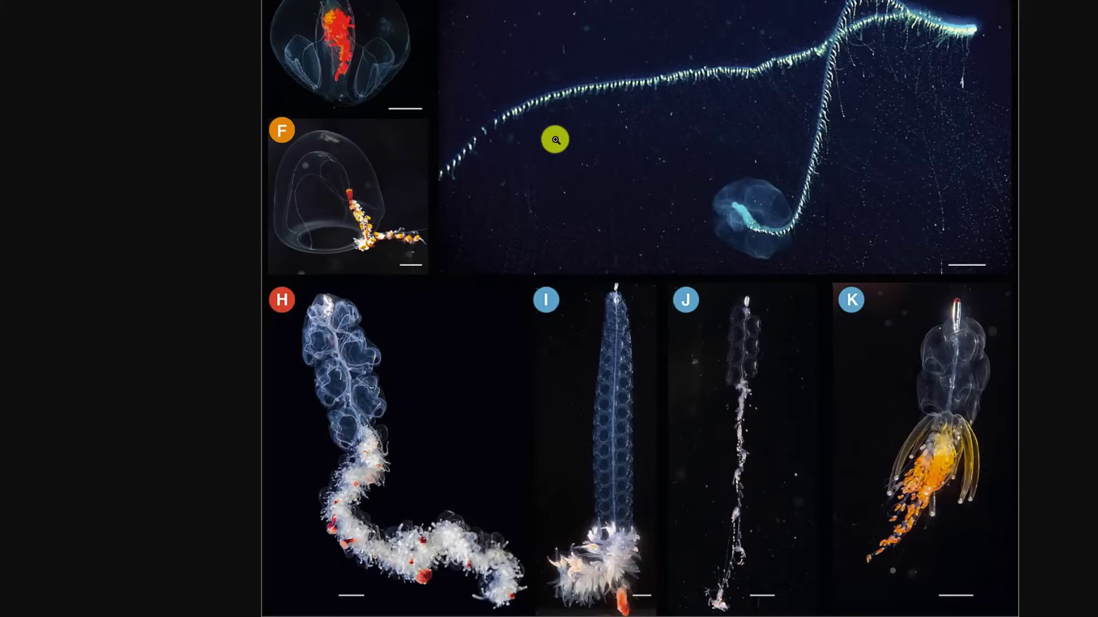
pyautogui.scroll(3, 660, 238)
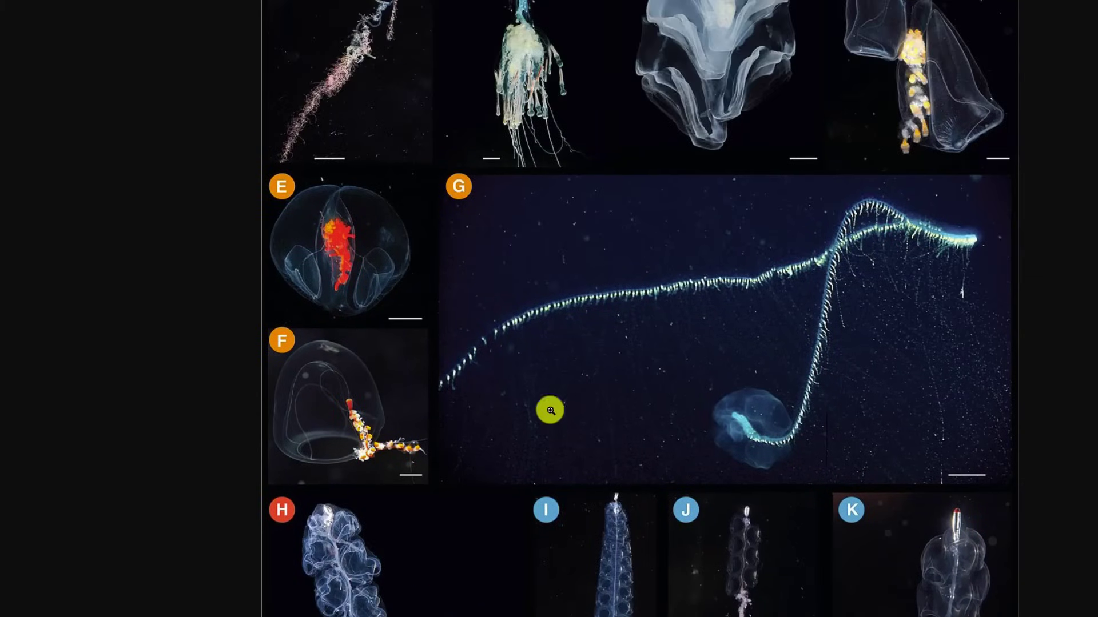
pyautogui.scroll(-3, 829, 441)
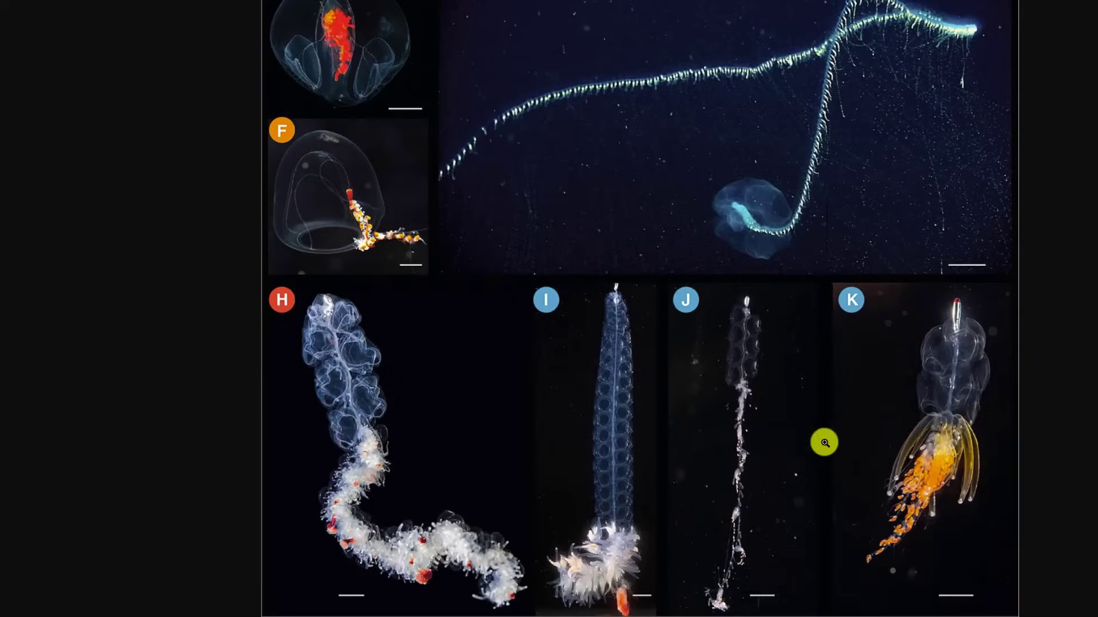
pyautogui.scroll(3, 950, 174)
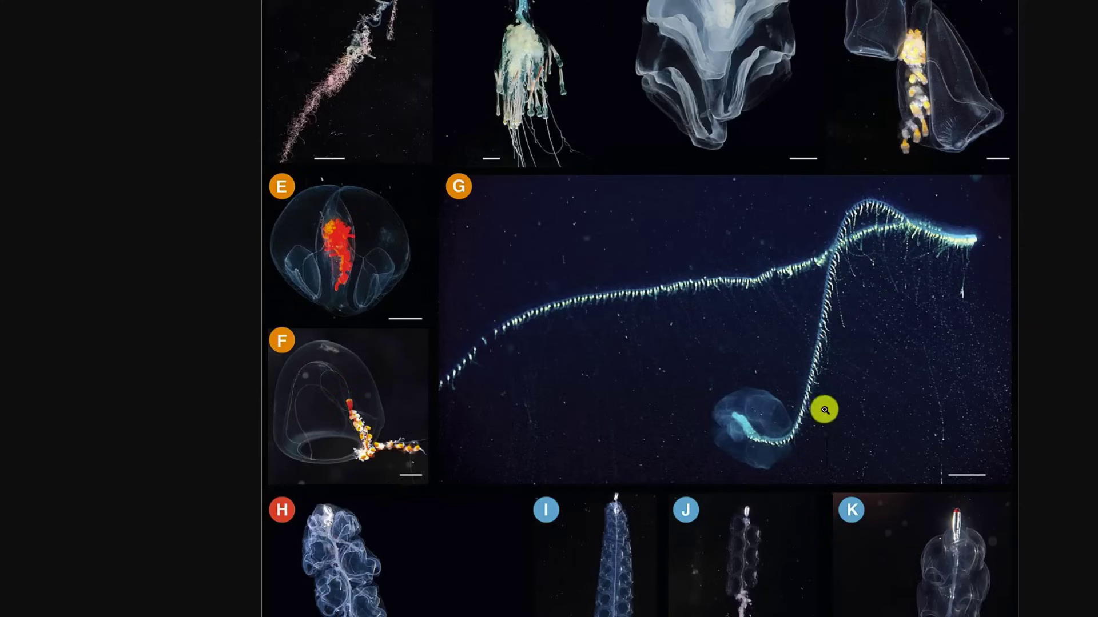
pyautogui.scroll(-3, 800, 360)
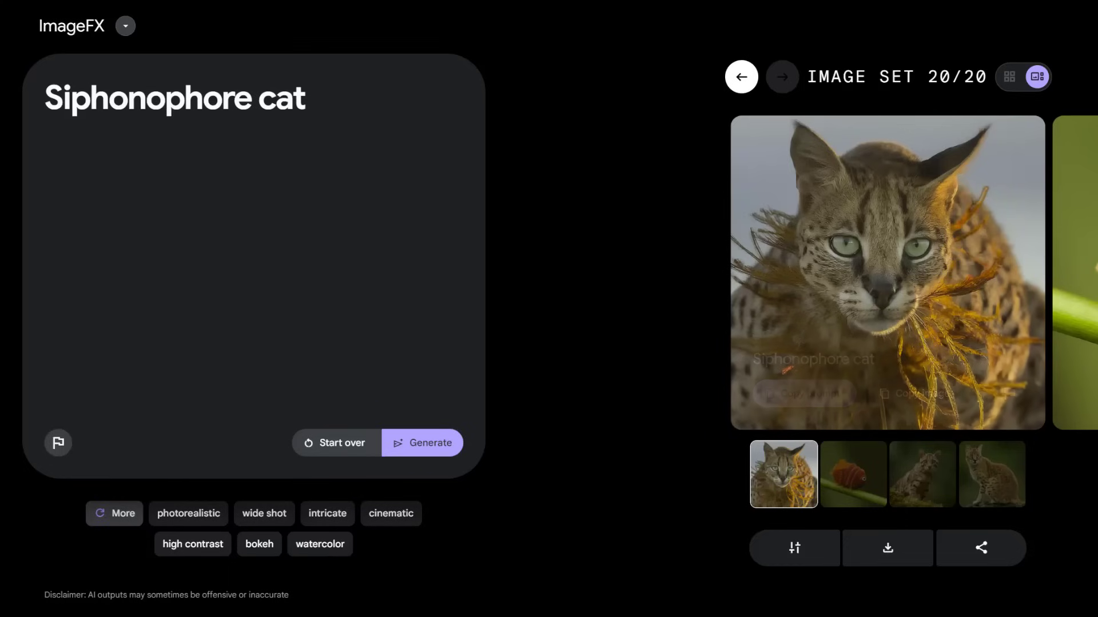
# Step: View the Siphonophore cat results and switch to Midjourney to look through its underwater cat images for comparison
pyautogui.moveTo(748, 289); pyautogui.dragTo(639, 276)
pyautogui.scroll(3, 640, 276)
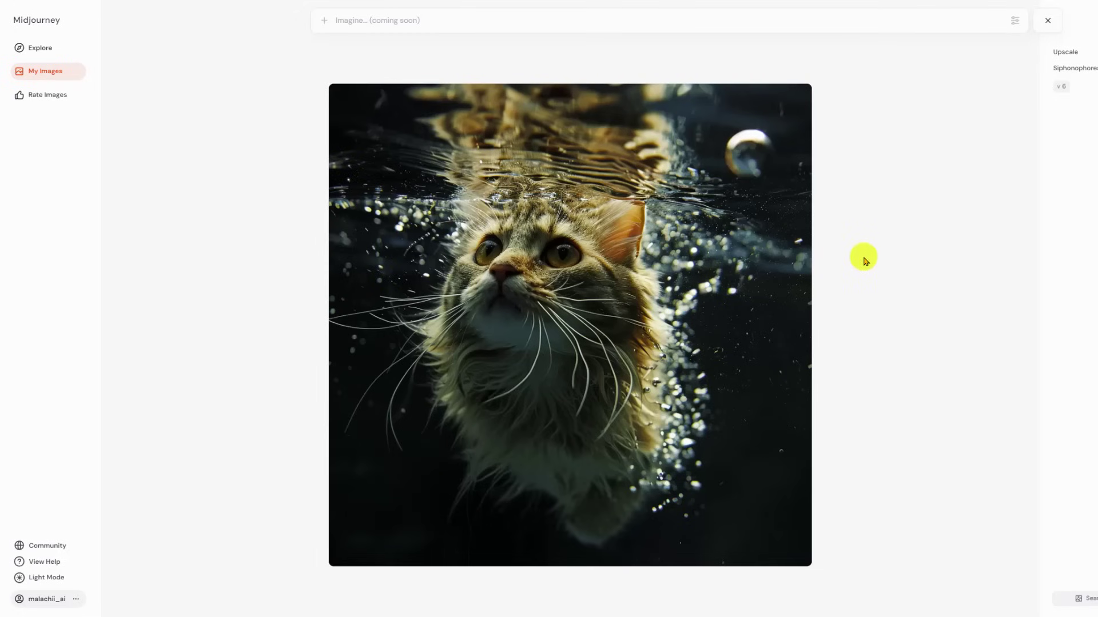
pyautogui.scroll(-1, 864, 261)
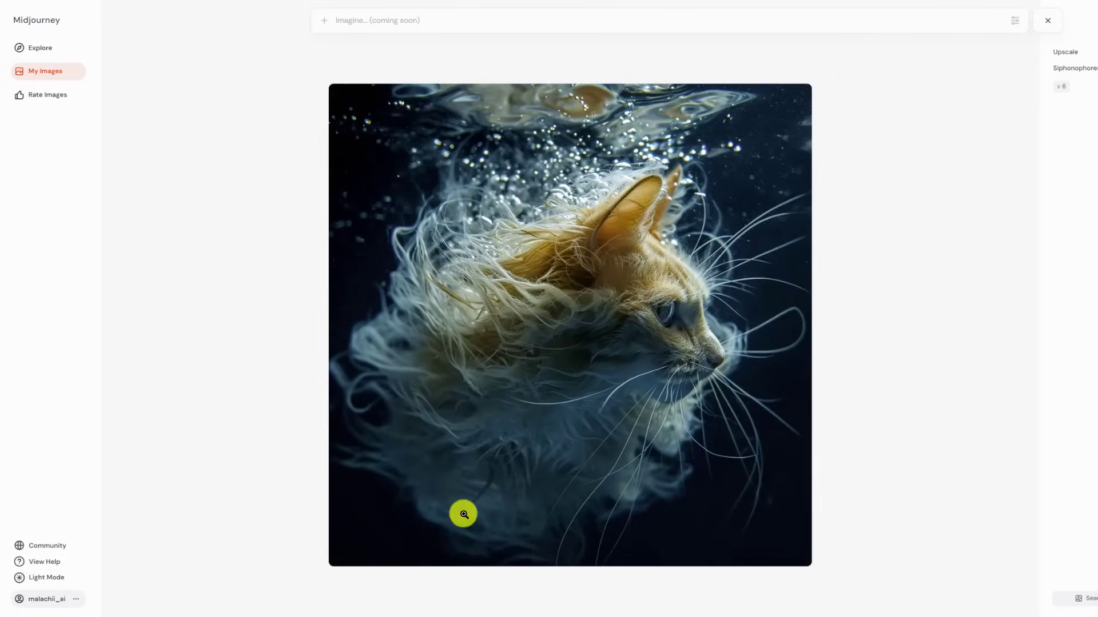
# Step: Look through the remaining Midjourney siphonophore cat images, ending at the dark cat with golden beads
pyautogui.scroll(-1, 923, 240)
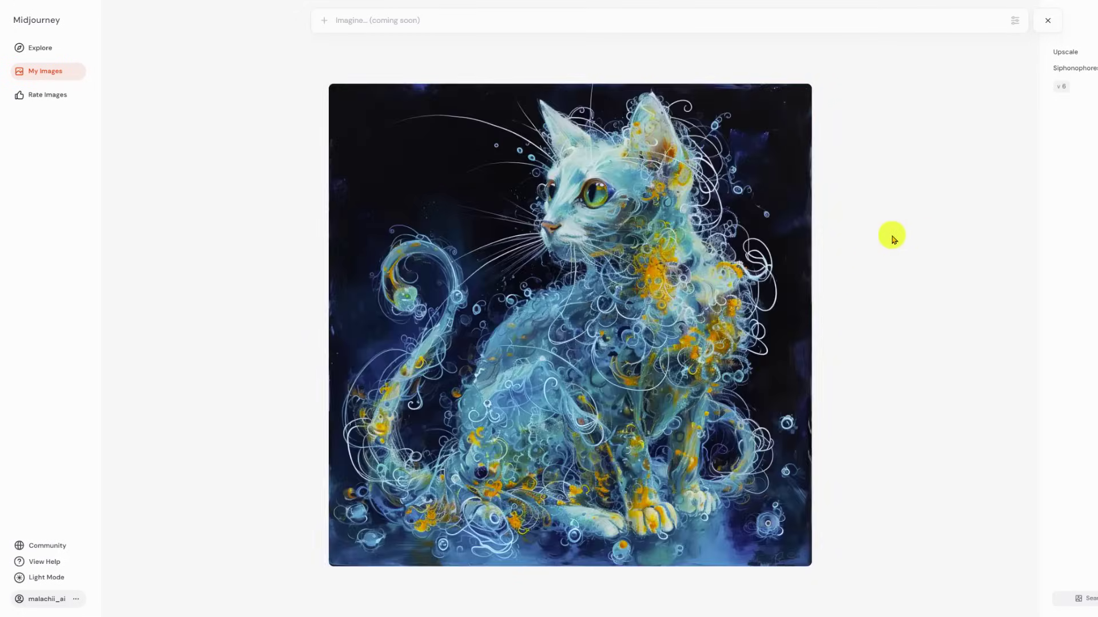
pyautogui.scroll(-1, 921, 240)
pyautogui.scroll(-1, 917, 244)
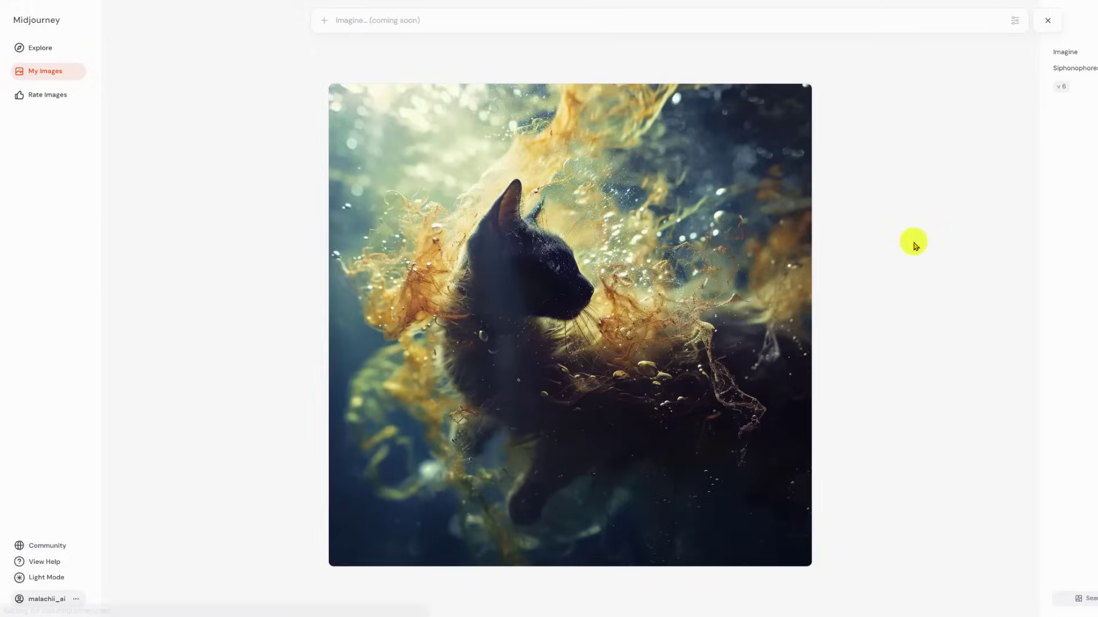
pyautogui.scroll(-3, 903, 241)
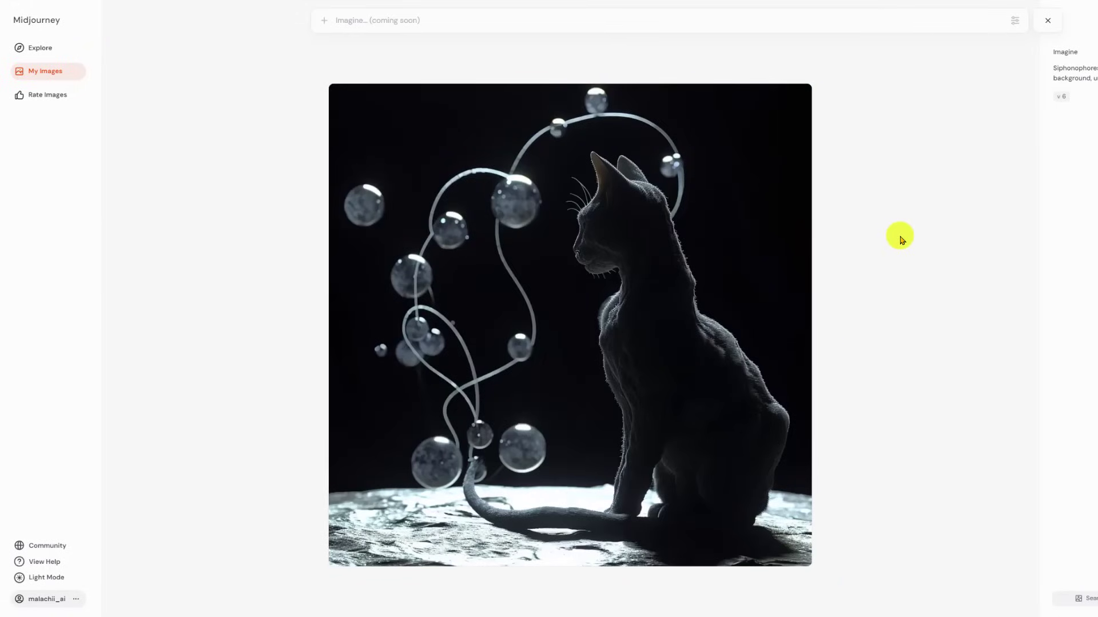
pyautogui.scroll(-2, 900, 239)
pyautogui.scroll(-1, 901, 239)
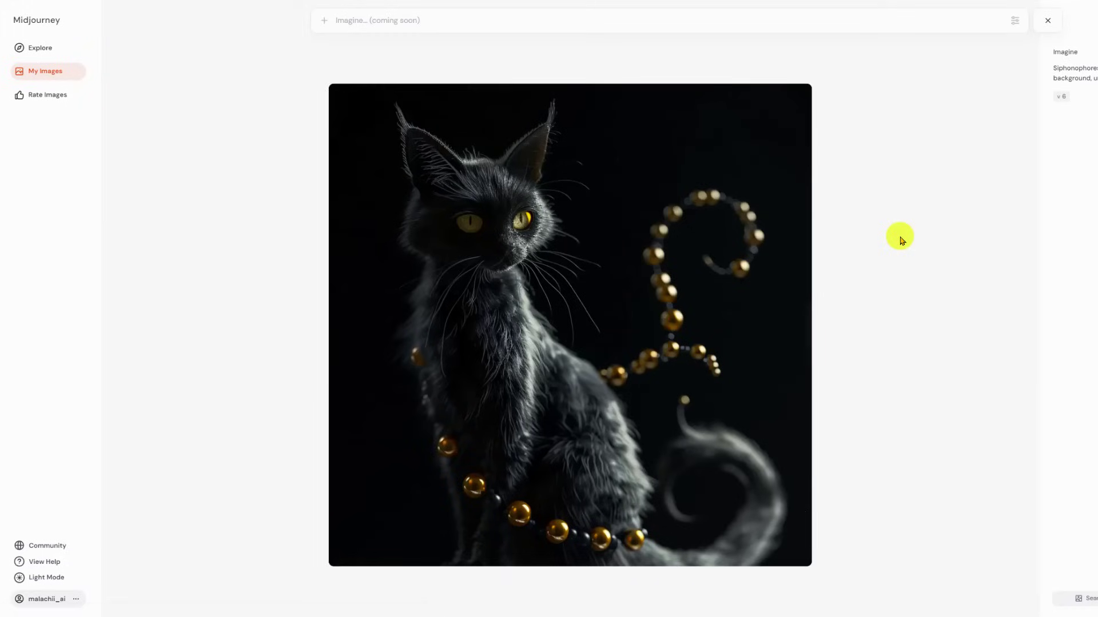
# Step: Copy the Midjourney prompt "Siphonophores cat with long tail with gloving orbs, black background, unreal engine" into ImageFX and generate images
pyautogui.click(1052, 70)
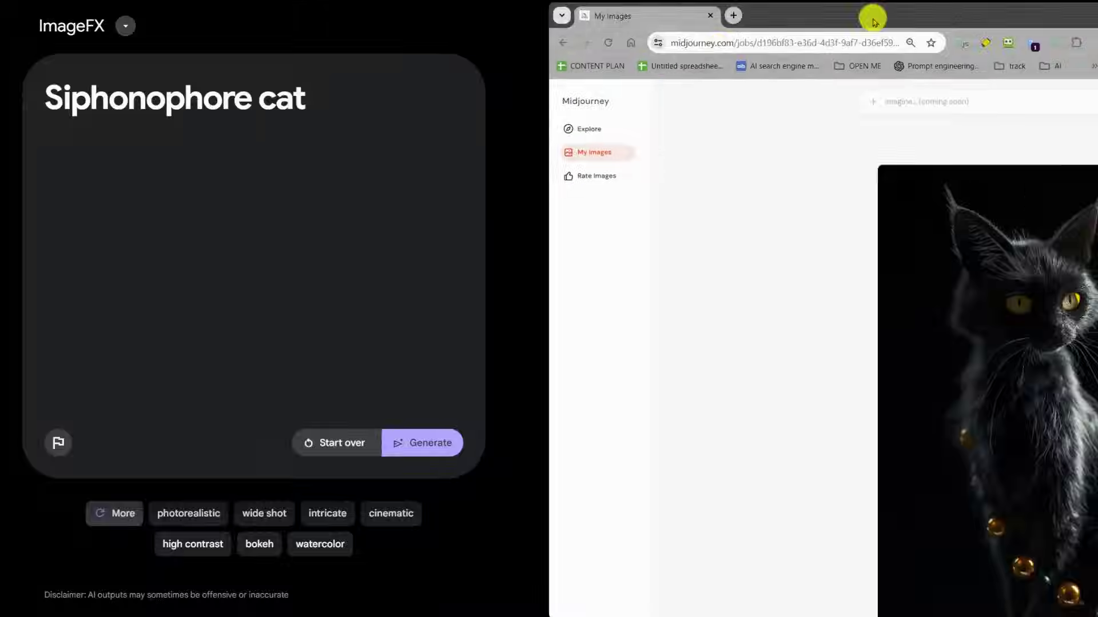
pyautogui.write('Siphonophores cat with long tail with gloving orbs, black background, unreal engine')
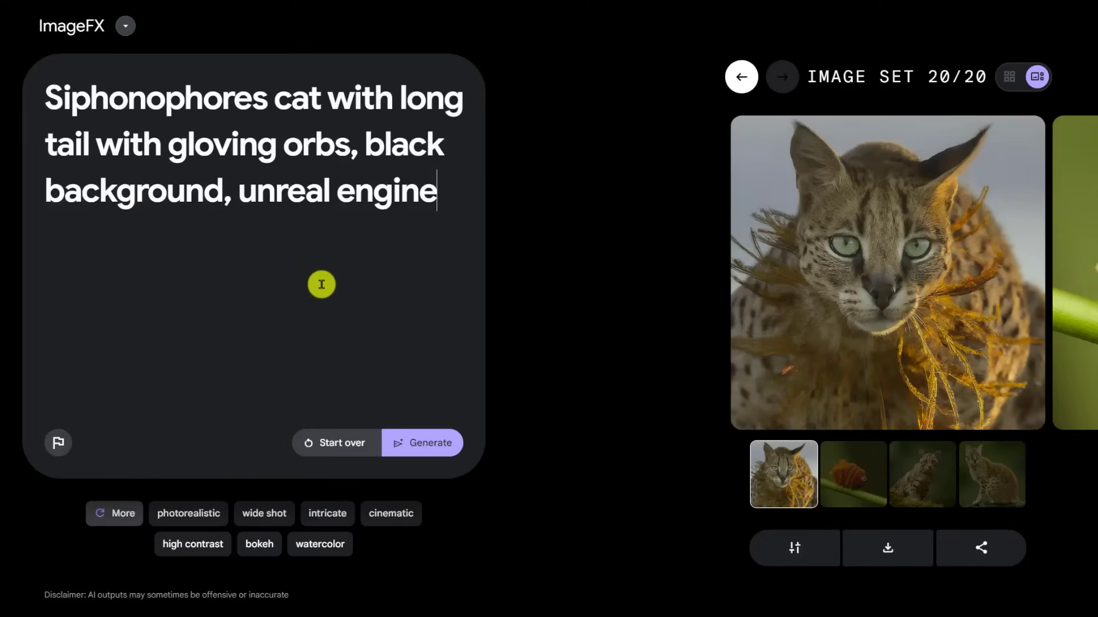
pyautogui.click(417, 441)
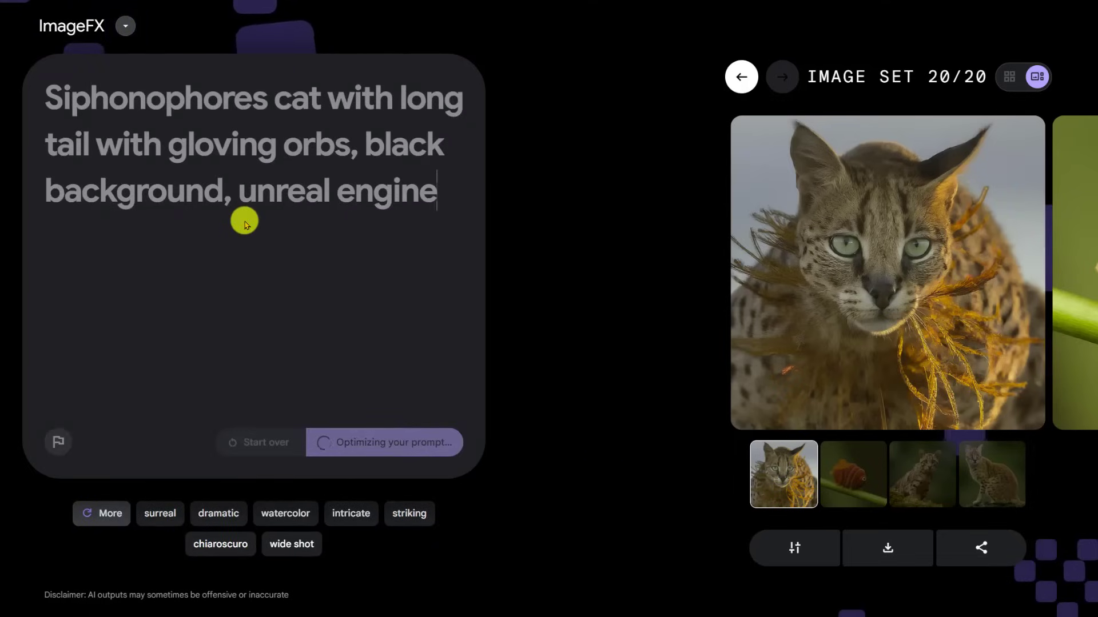
pyautogui.moveTo(943, 286); pyautogui.dragTo(669, 275)
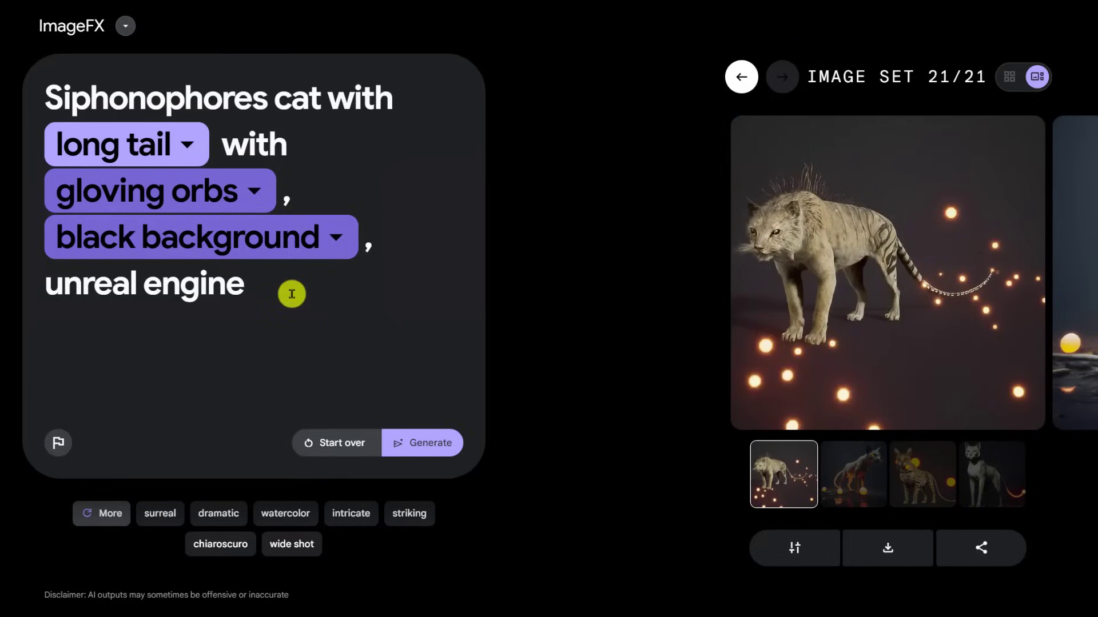
# Step: Replace the prompt with "attractive dark skinned female mage casting a spell, character illustration, fantasy" and try to generate images
pyautogui.hotkey('ctrl', 'a')
pyautogui.write('attractive dark skinned female mage casting a spell')
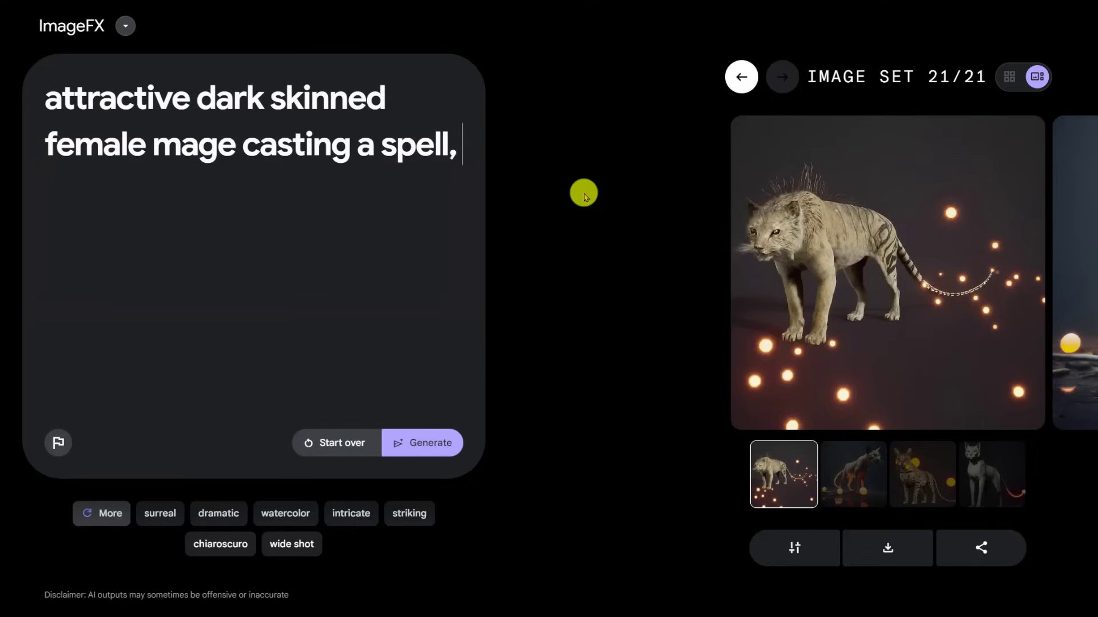
pyautogui.write('character illustration, fantasy')
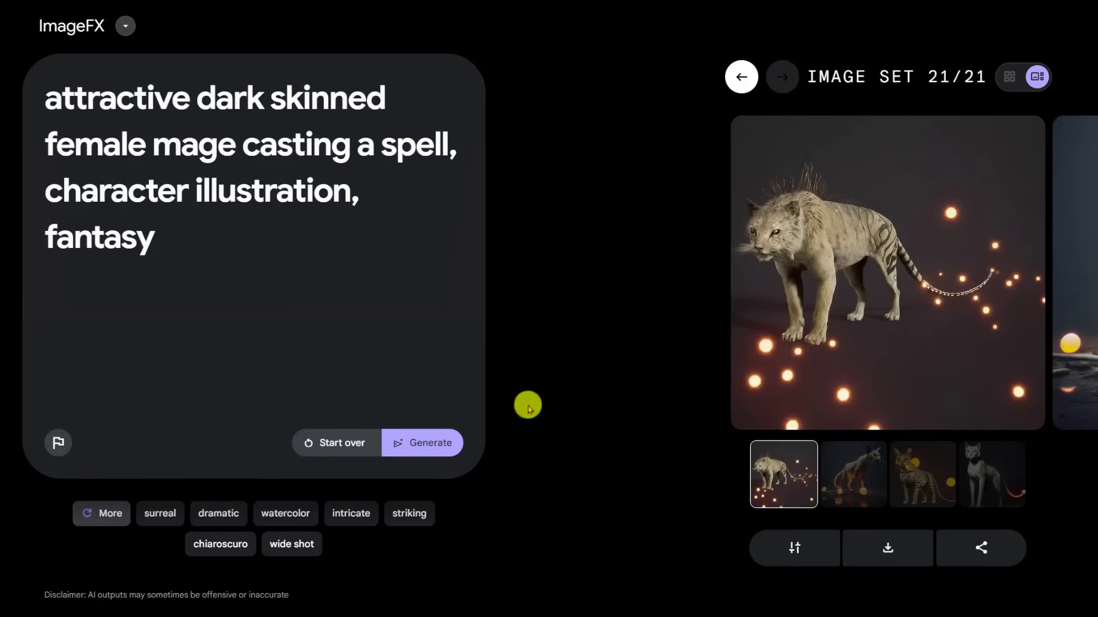
pyautogui.click(427, 446)
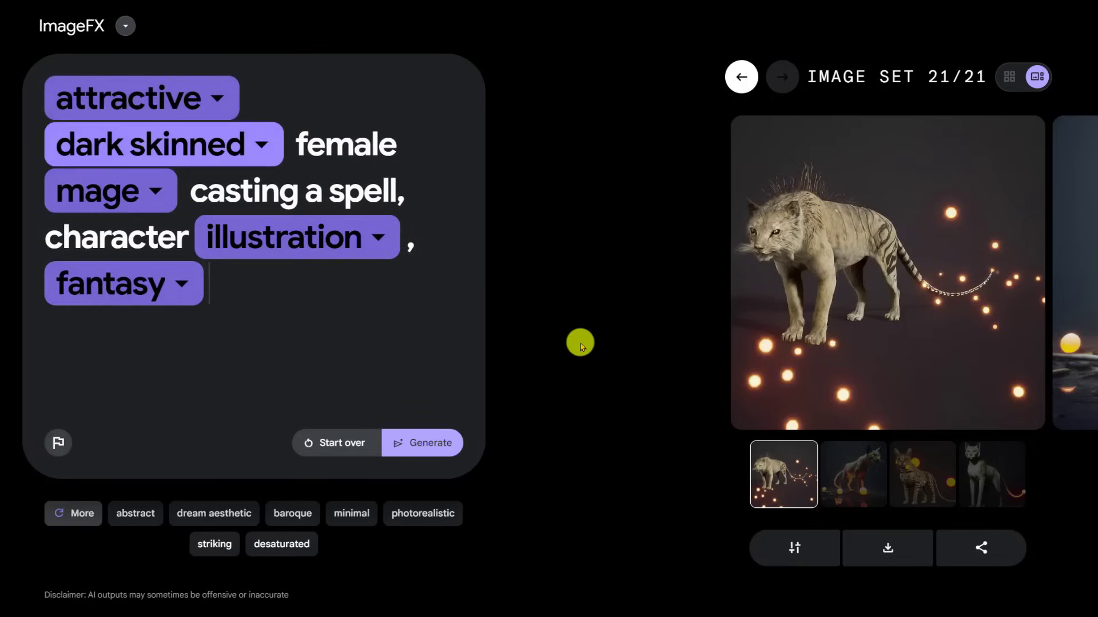
# Step: Remove "character illustration, fantasy" from the mage prompt and try generating again
pyautogui.moveTo(216, 272); pyautogui.dragTo(59, 237)
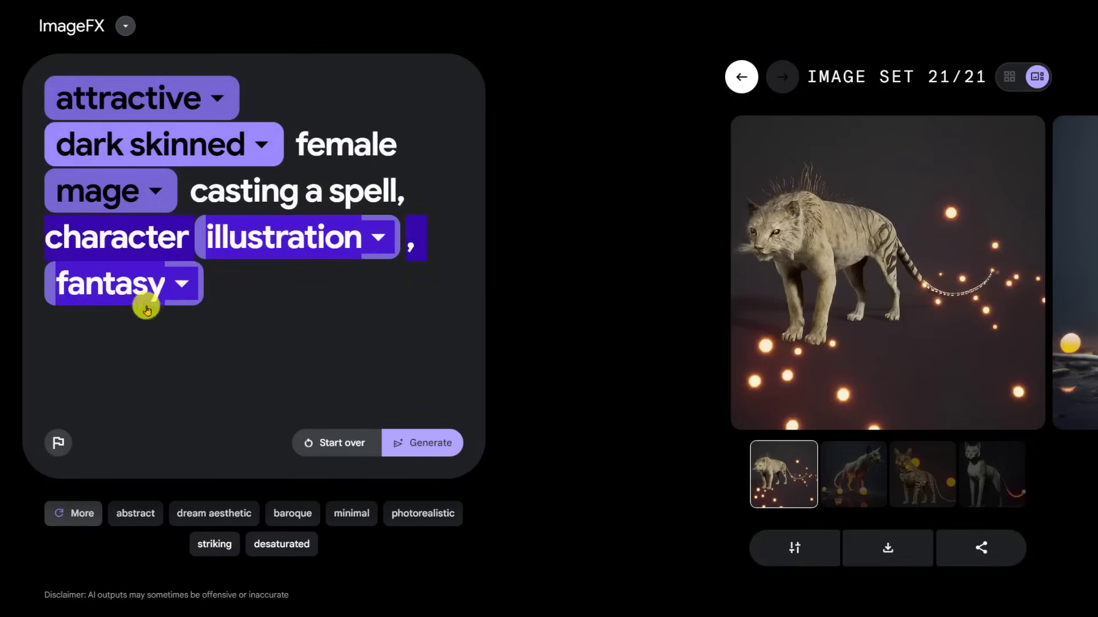
pyautogui.press('BackSpace')
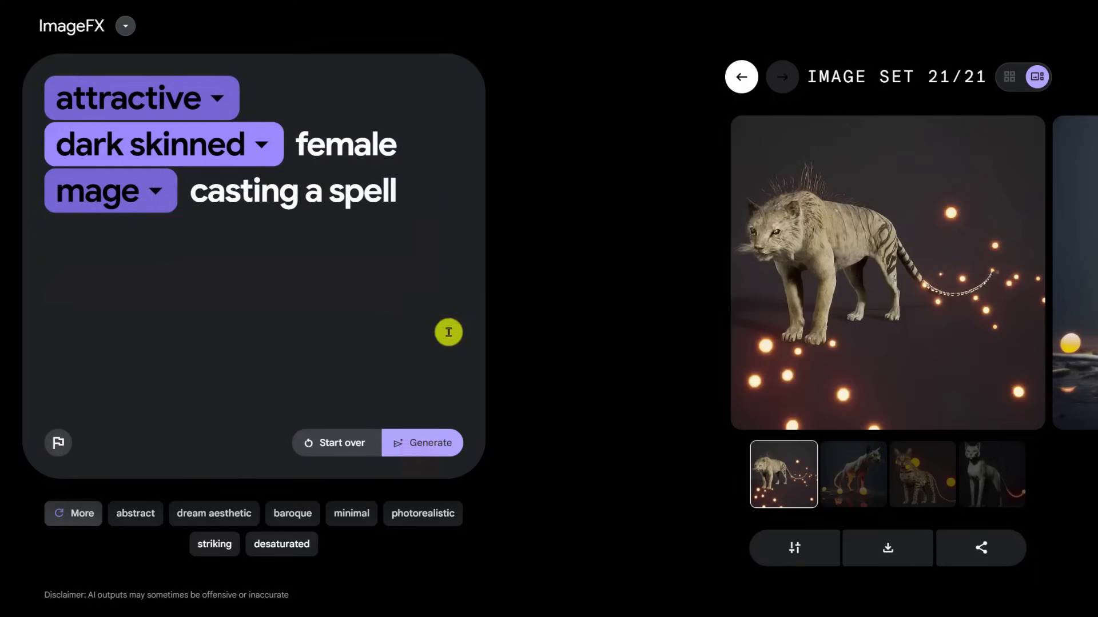
pyautogui.click(422, 444)
# Step: Change "dark skinned" to "light skinned" in the mage prompt and try generating again
pyautogui.click(258, 143)
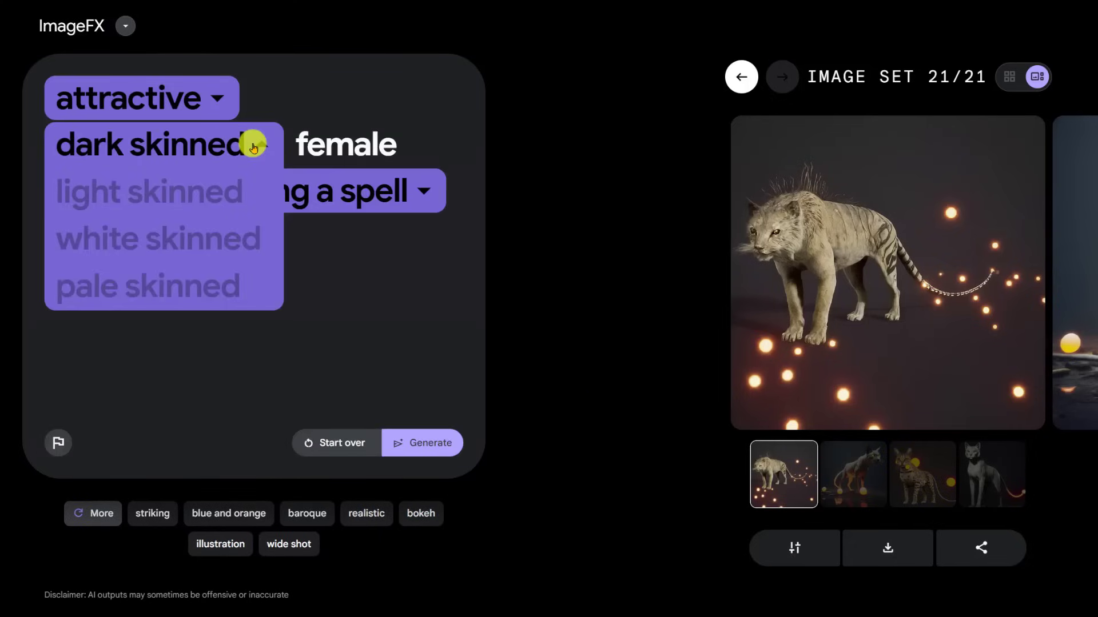
pyautogui.click(188, 191)
pyautogui.click(420, 446)
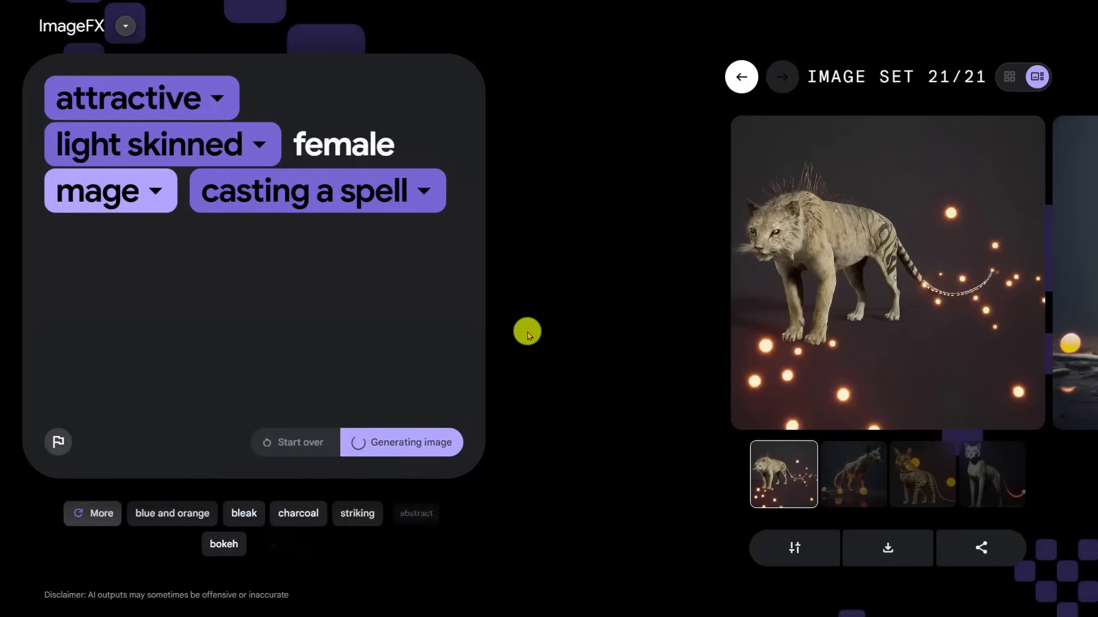
# Step: Remove the skin description so the prompt reads "attractive female mage casting a spell" and try generating again
pyautogui.click(294, 159)
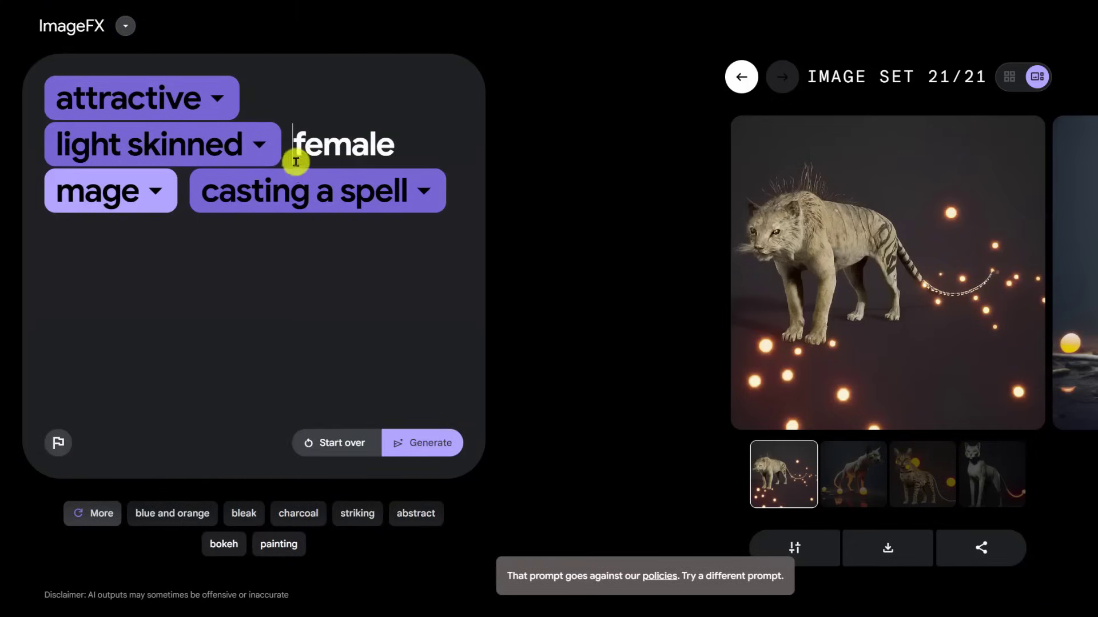
pyautogui.press('BackSpace')
pyautogui.hotkey('ctrl', 'BackSpace')
pyautogui.hotkey('ctrl', 'BackSpace')
pyautogui.click(434, 429)
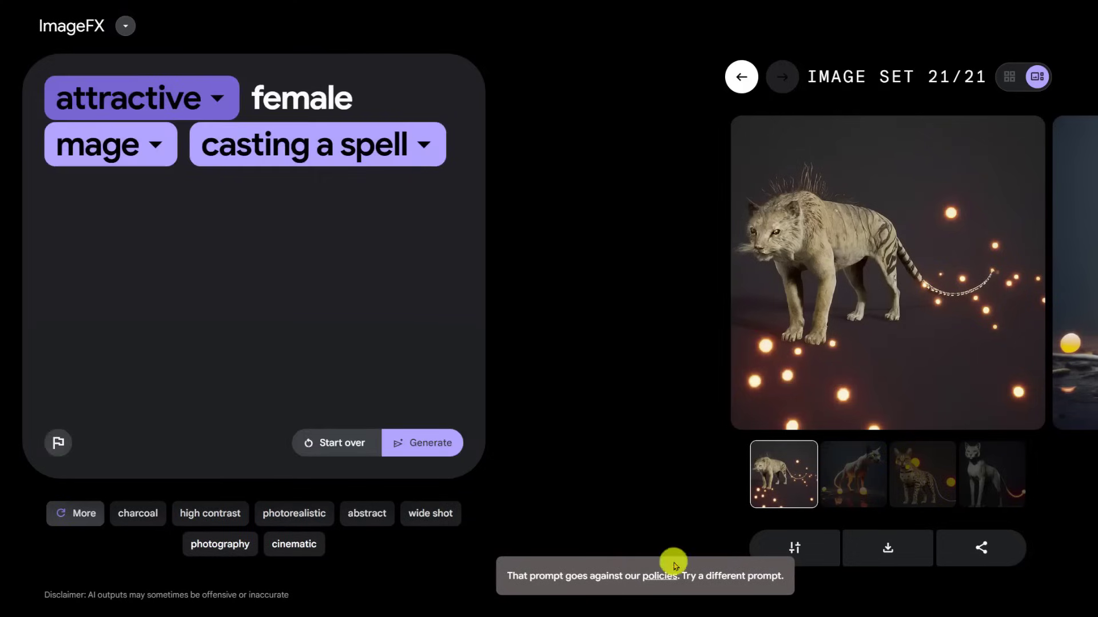
# Step: Remove "attractive" from the prompt and generate images for "female mage casting a spell"
pyautogui.click(244, 91)
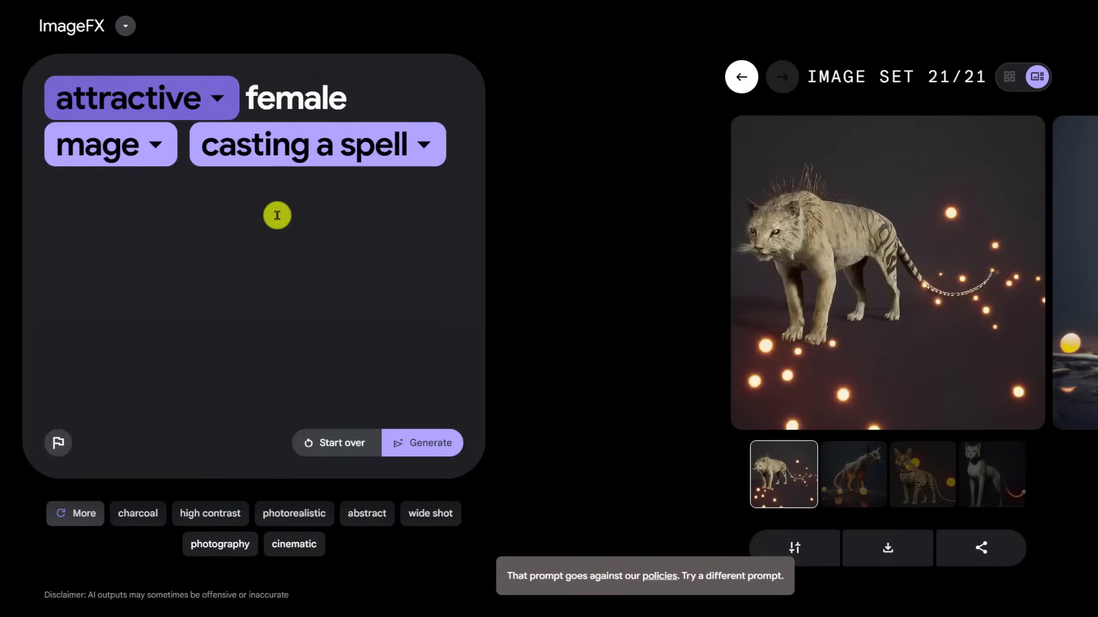
pyautogui.press('BackSpace')
pyautogui.hotkey('ctrl', 'BackSpace')
pyautogui.press('Return')
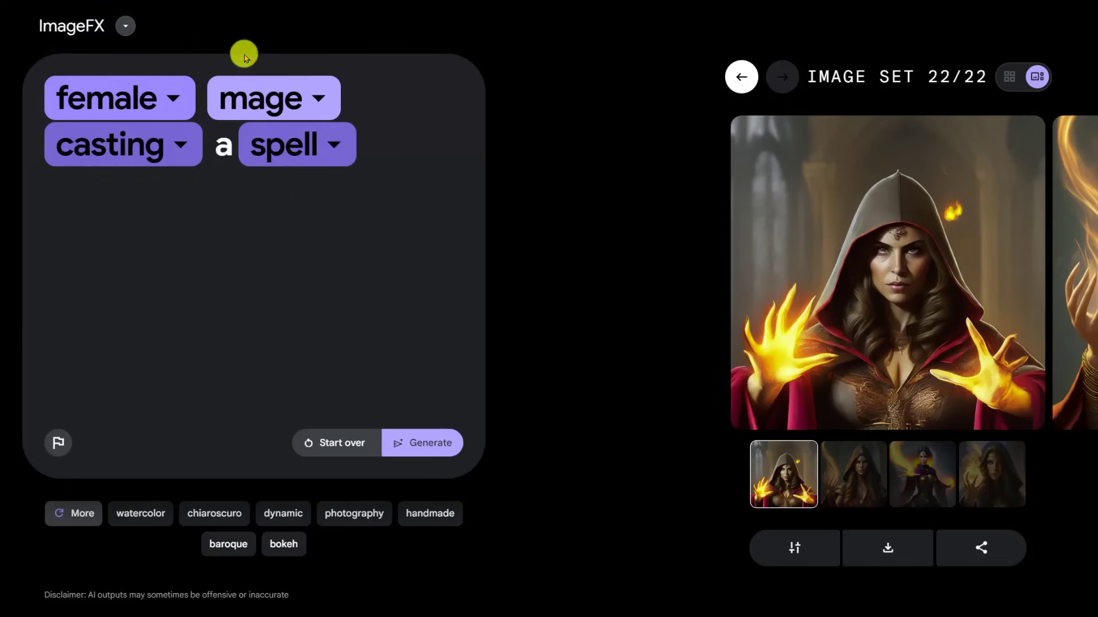
# Step: View the second, third and fourth images of the female mage
pyautogui.click(871, 472)
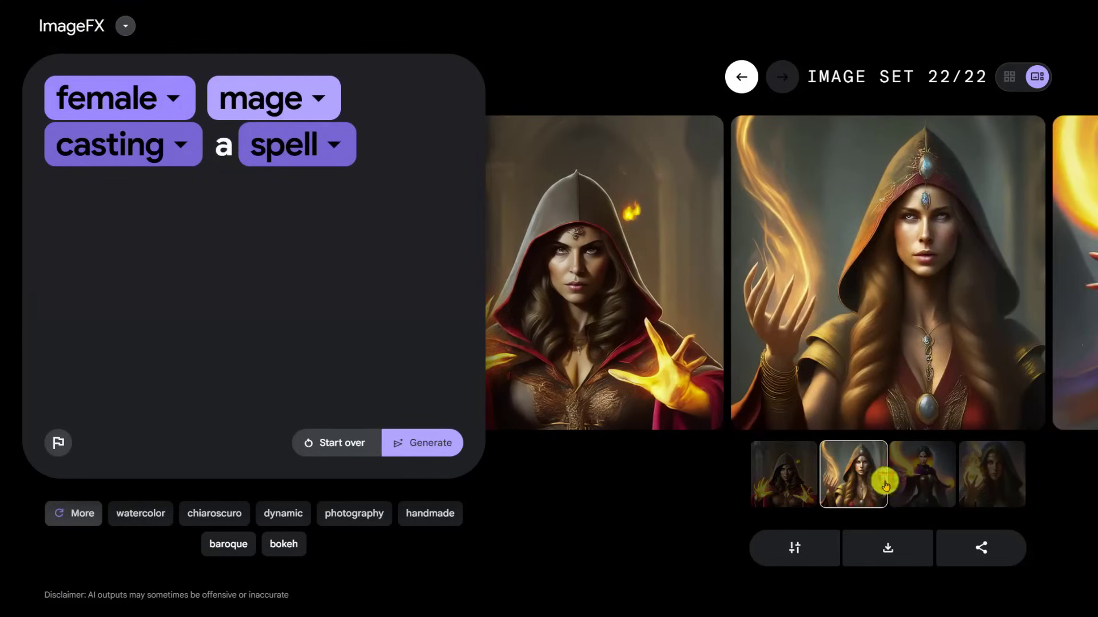
pyautogui.click(919, 478)
pyautogui.click(981, 484)
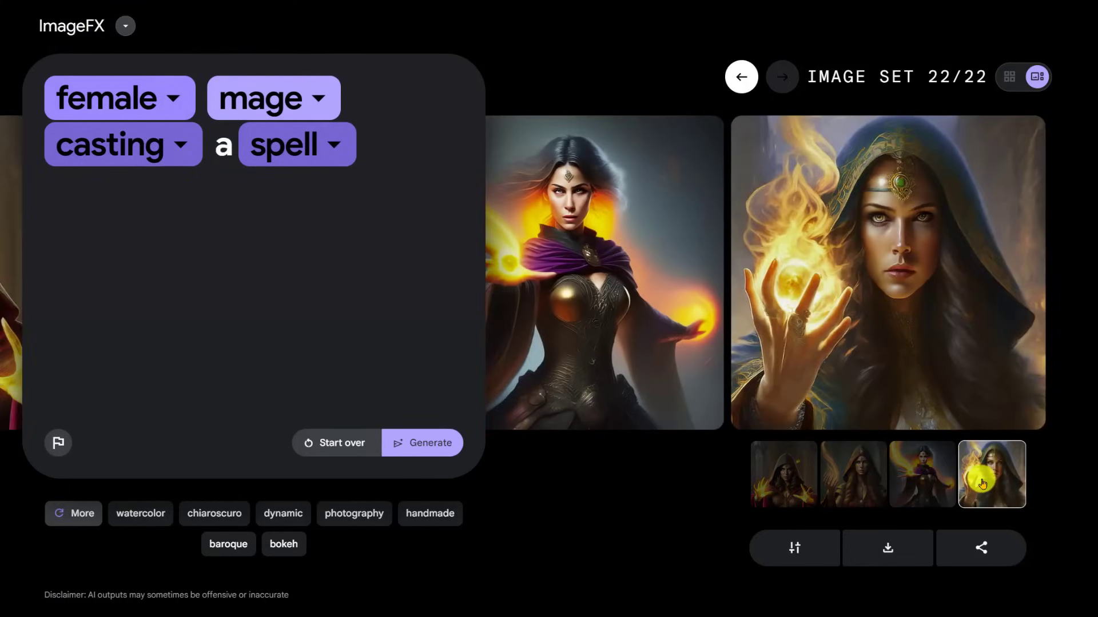
# Step: Try generating the female mage prompt with "Chinese", "Japanese", "caucasian" and "dark-skinned" in turn at its start
pyautogui.write('Chinese')
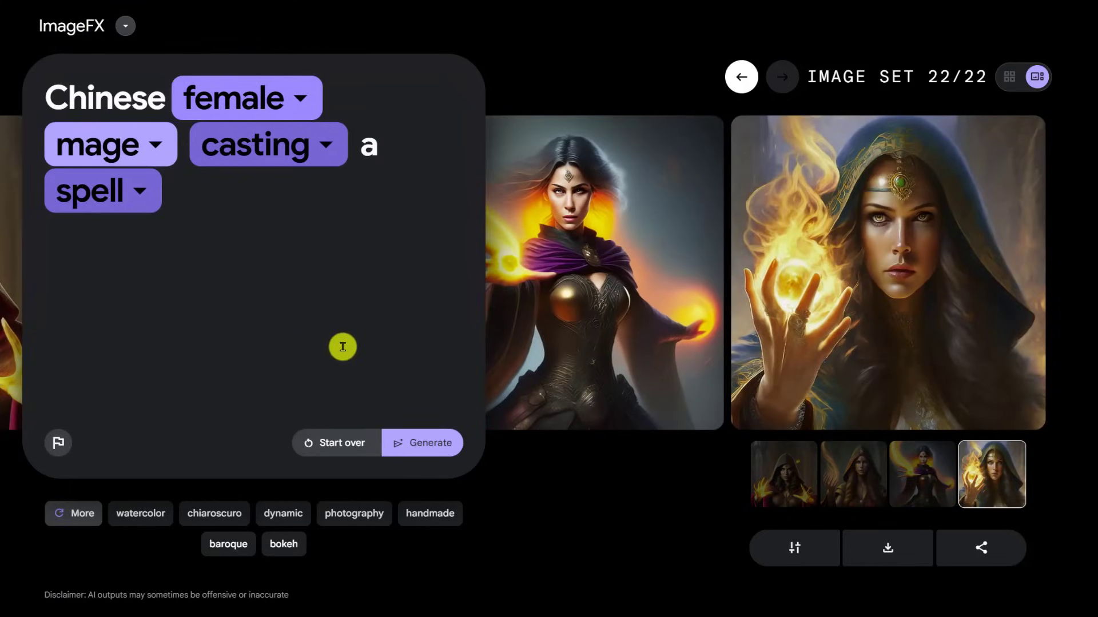
pyautogui.click(417, 445)
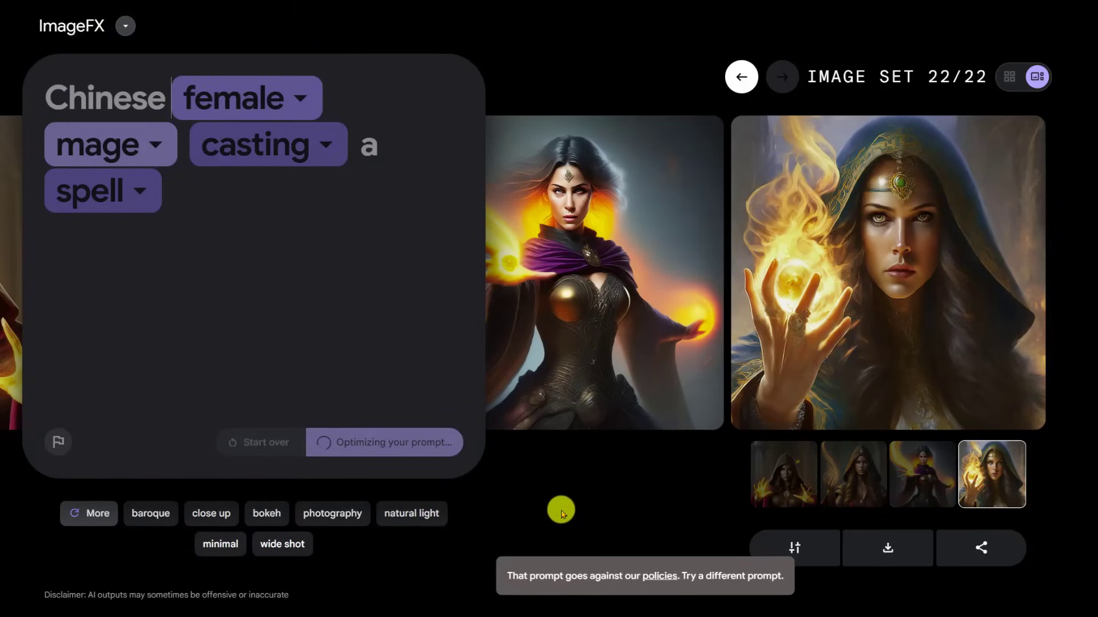
pyautogui.click(144, 94)
pyautogui.click(142, 143)
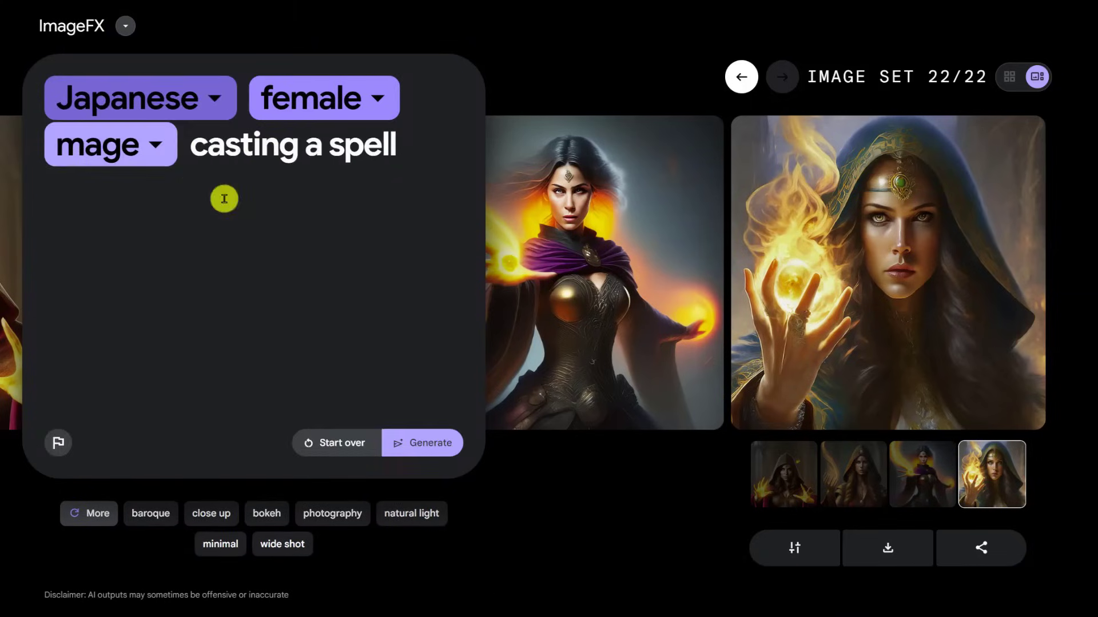
pyautogui.click(409, 448)
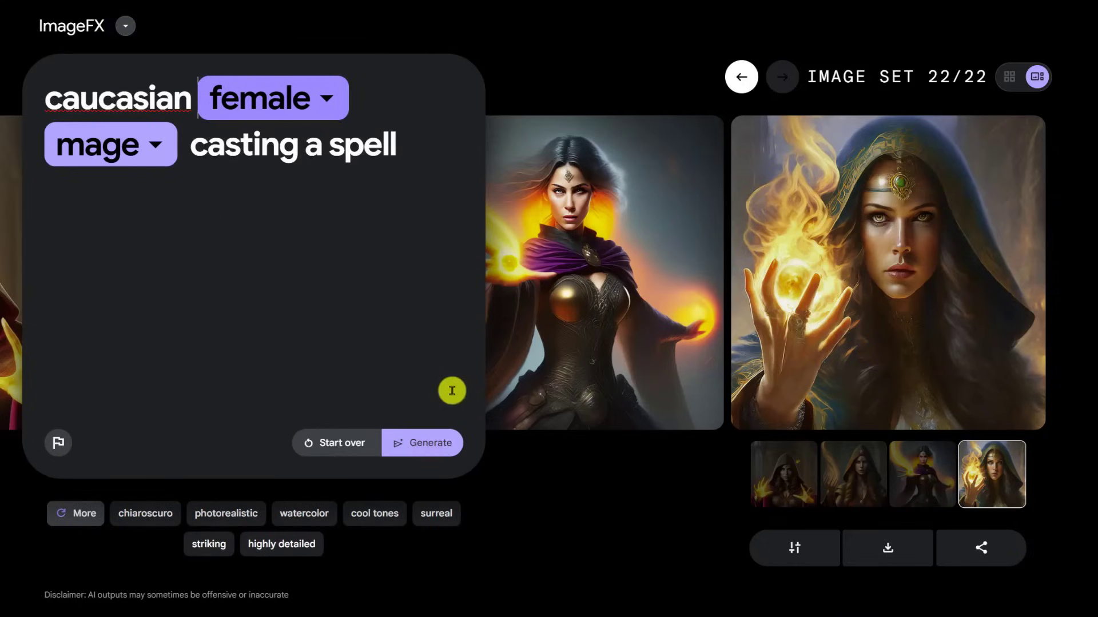
pyautogui.click(437, 446)
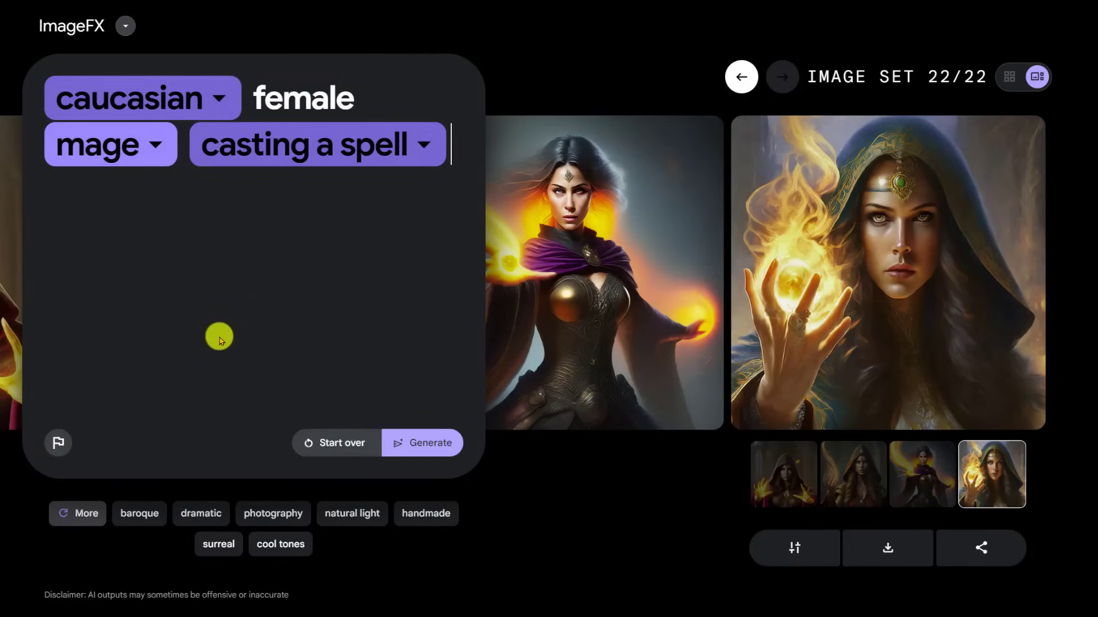
pyautogui.click(244, 90)
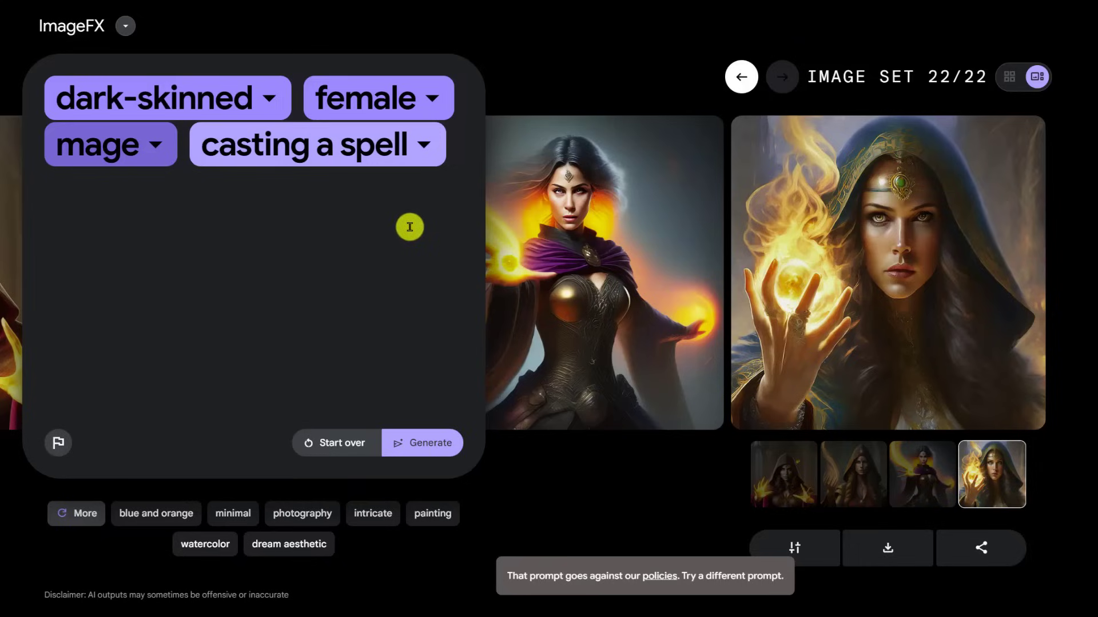
# Step: Replace the prompt with "A fiery image of a Balrog demon with flames surrounding it, in the style of lord of the rings" and try generating
pyautogui.click(332, 209)
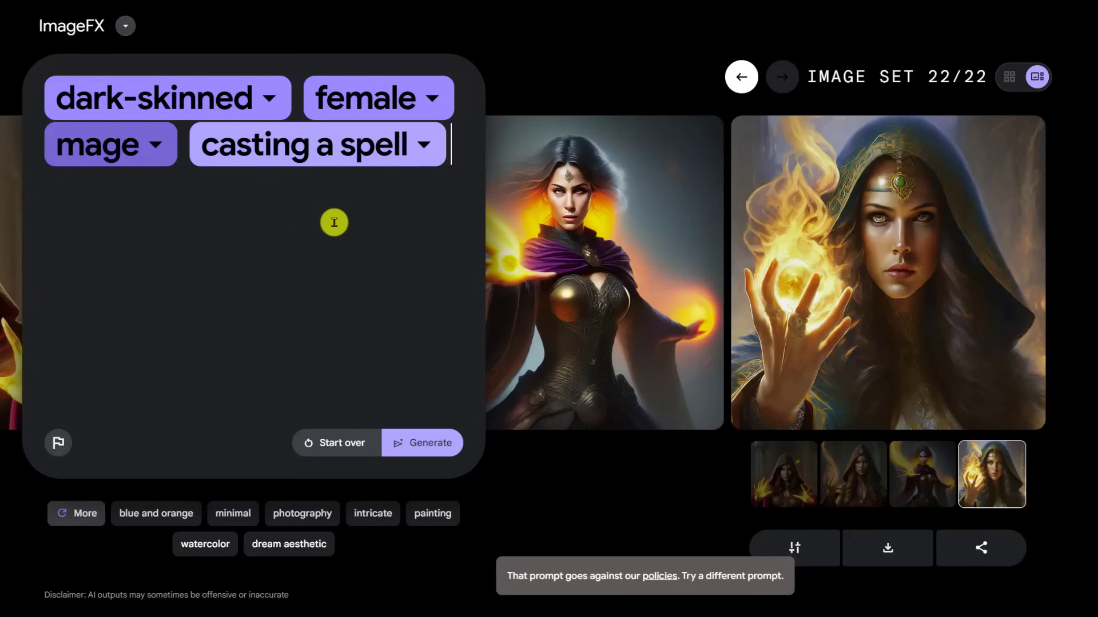
pyautogui.hotkey('ctrl', 'a')
pyautogui.press('BackSpace')
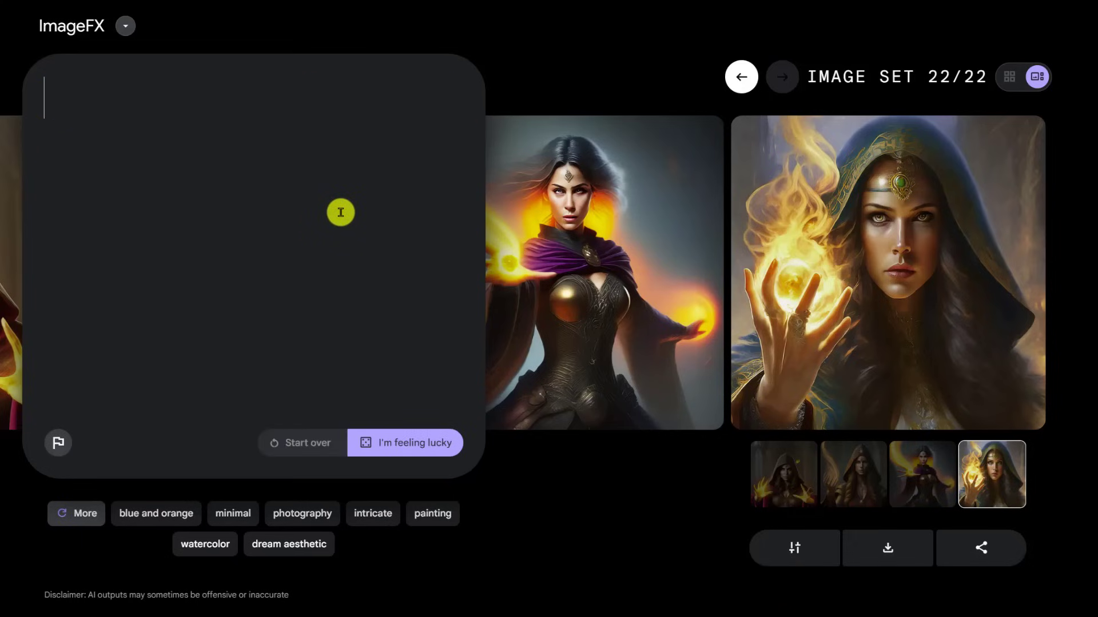
pyautogui.write('A fiery image of a Balrog demon with flames surrounding it, in the style of lord of the rings')
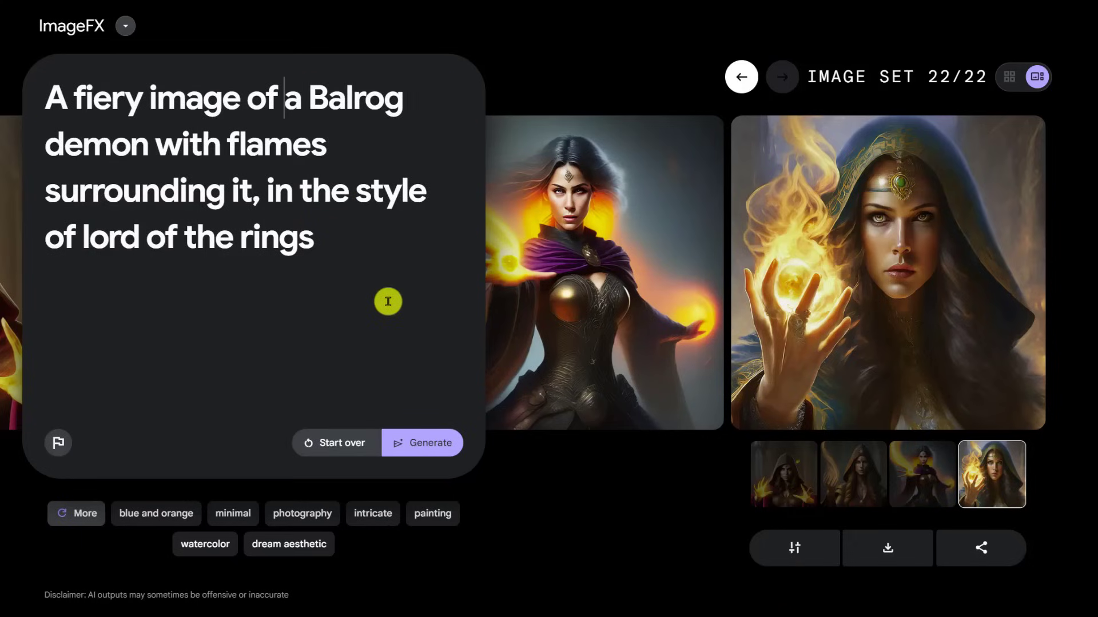
pyautogui.click(435, 442)
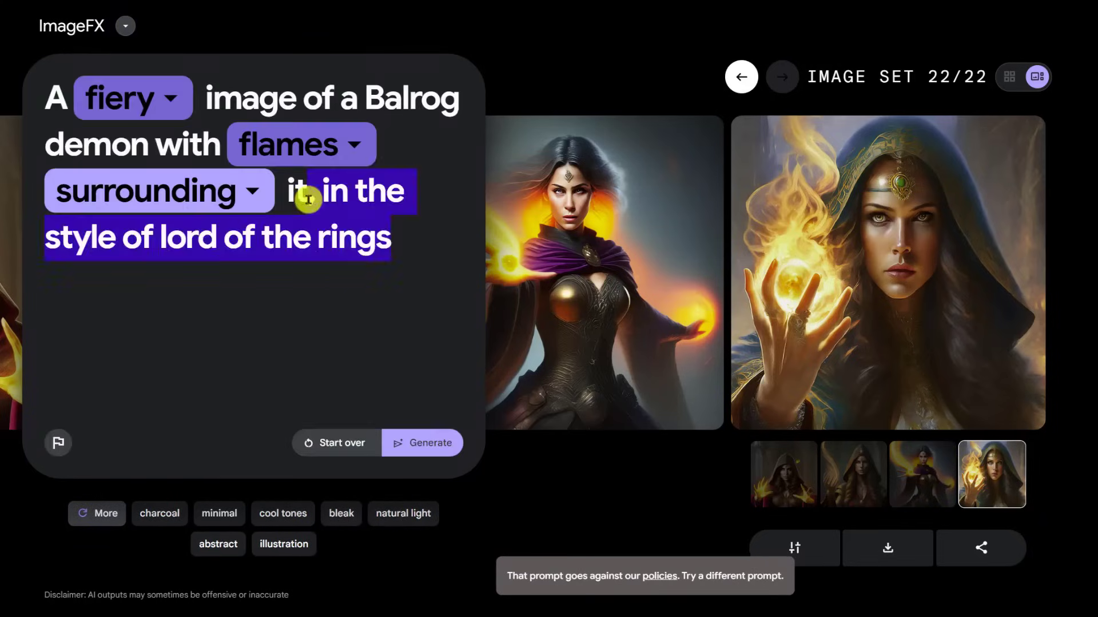
# Step: Remove "in the style of lord of the rings" from the Balrog prompt and try generating again
pyautogui.hotkey('ctrl', 'BackSpace')
pyautogui.hotkey('ctrl', 'BackSpace')
pyautogui.hotkey('ctrl', 'BackSpace')
pyautogui.hotkey('ctrl', 'BackSpace')
pyautogui.hotkey('ctrl', 'BackSpace')
pyautogui.hotkey('ctrl', 'BackSpace')
pyautogui.hotkey('ctrl', 'BackSpace')
pyautogui.hotkey('ctrl', 'BackSpace')
pyautogui.hotkey('ctrl', 'BackSpace')
pyautogui.click(449, 433)
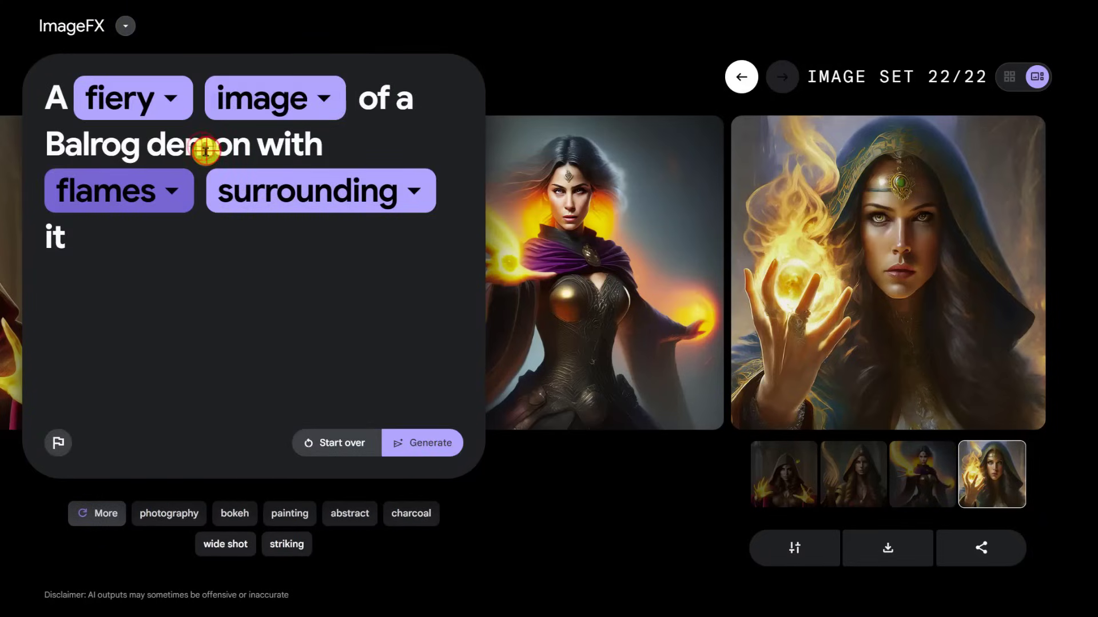
# Step: Remove "demon" and then "with flames surrounding it" from the Balrog prompt, trying to generate after each cut
pyautogui.press('BackSpace')
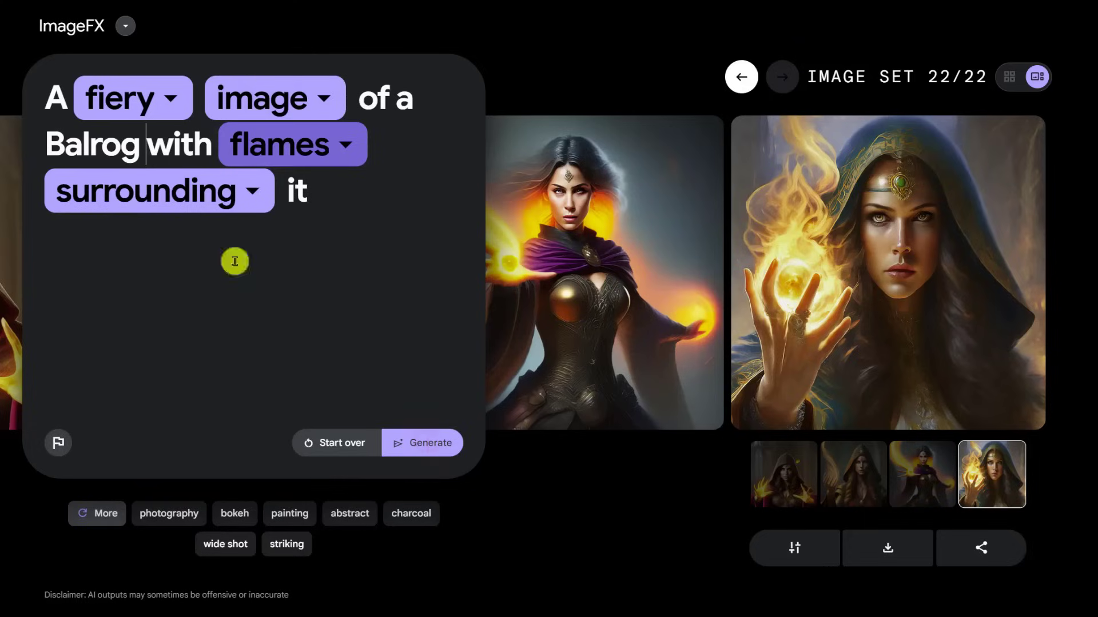
pyautogui.click(438, 442)
pyautogui.moveTo(333, 190); pyautogui.dragTo(215, 142)
pyautogui.press('BackSpace')
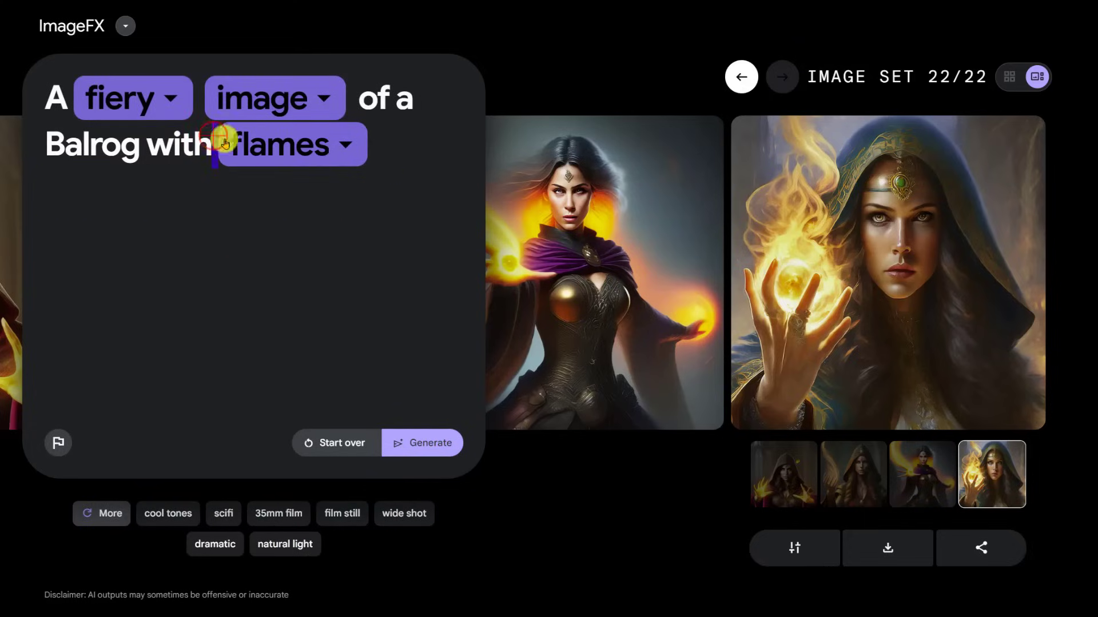
pyautogui.press('BackSpace')
pyautogui.press('BackSpace')
pyautogui.press('BackSpace')
pyautogui.press('BackSpace')
pyautogui.press('BackSpace')
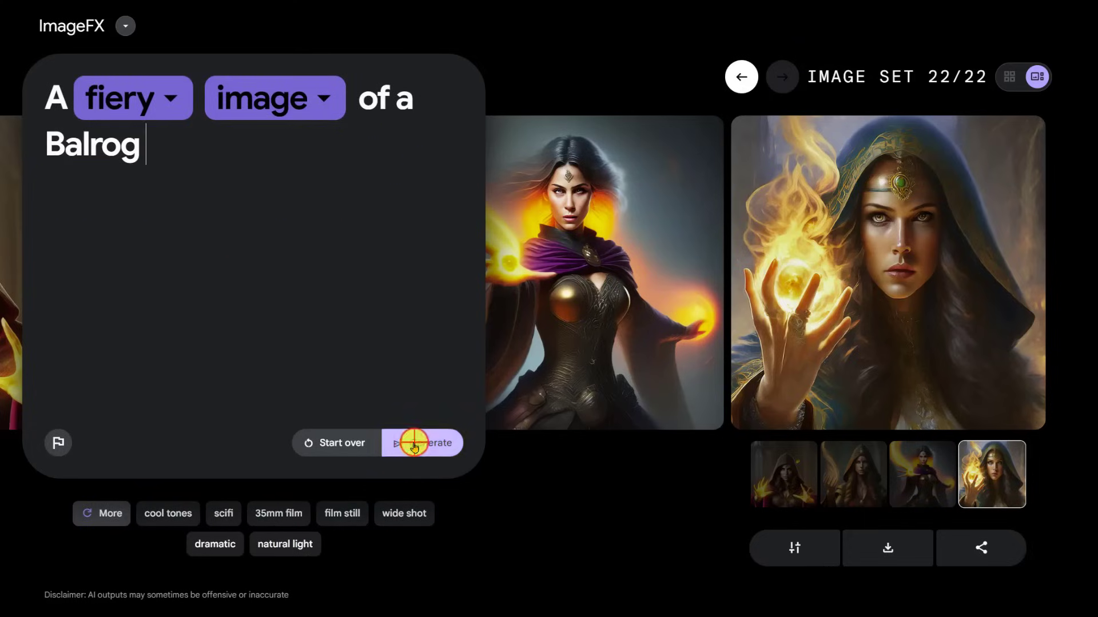
pyautogui.click(414, 444)
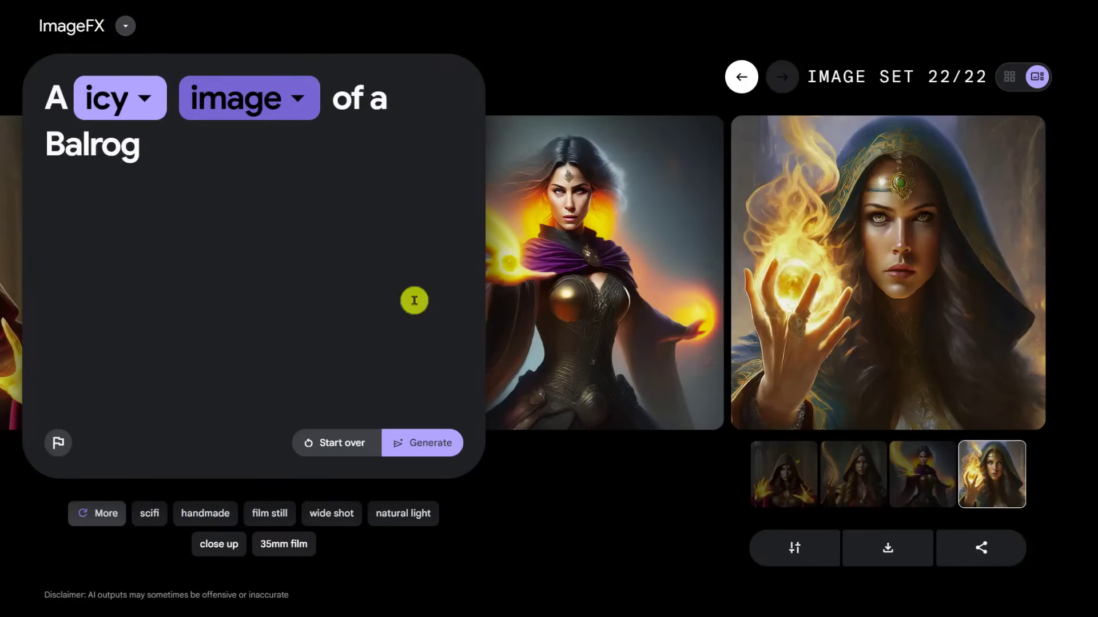
# Step: Try generating the Balrog prompt as "A icy image of a Balrog" and try again
pyautogui.click(417, 444)
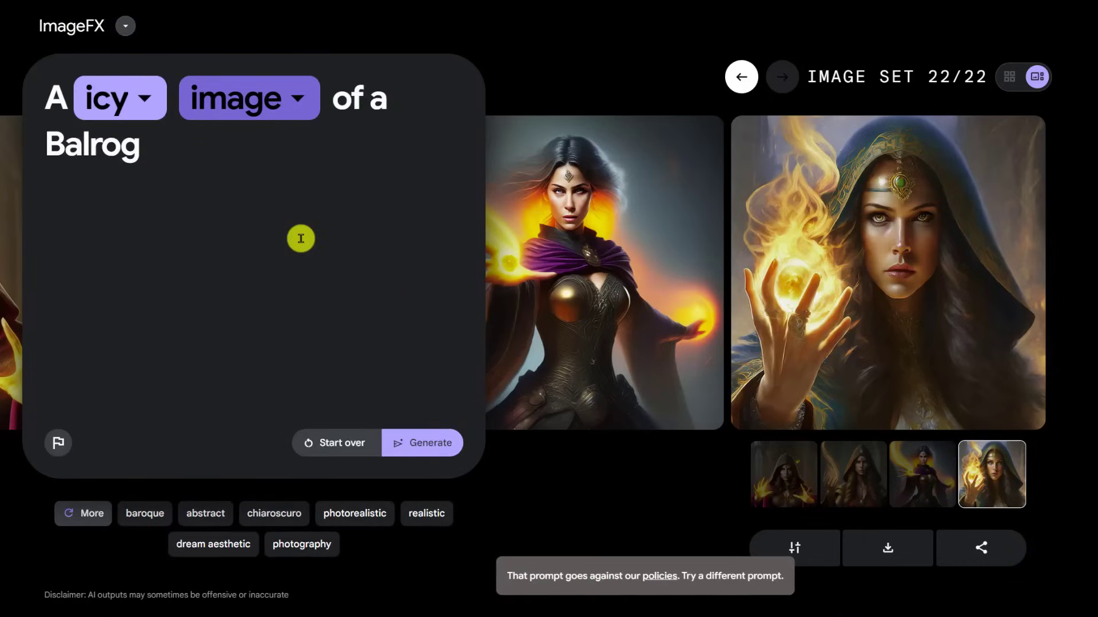
pyautogui.click(417, 440)
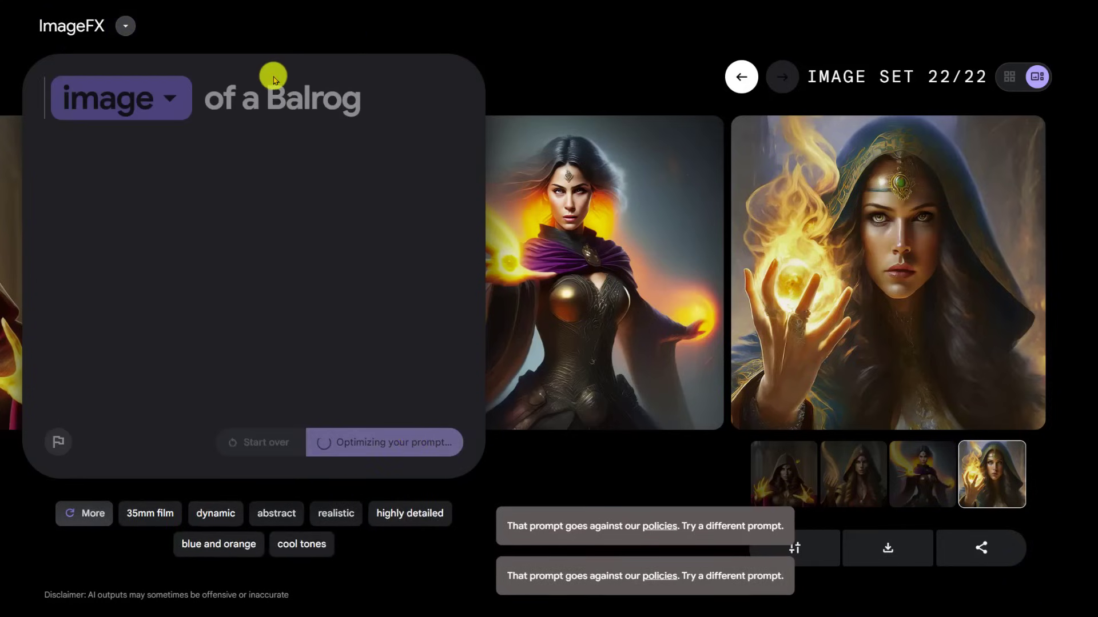
# Step: Replace the prompt with "sketch of a alien ship in style of Leonardo da vinci" and try generating
pyautogui.hotkey('ctrl', 'a')
pyautogui.write('ske')
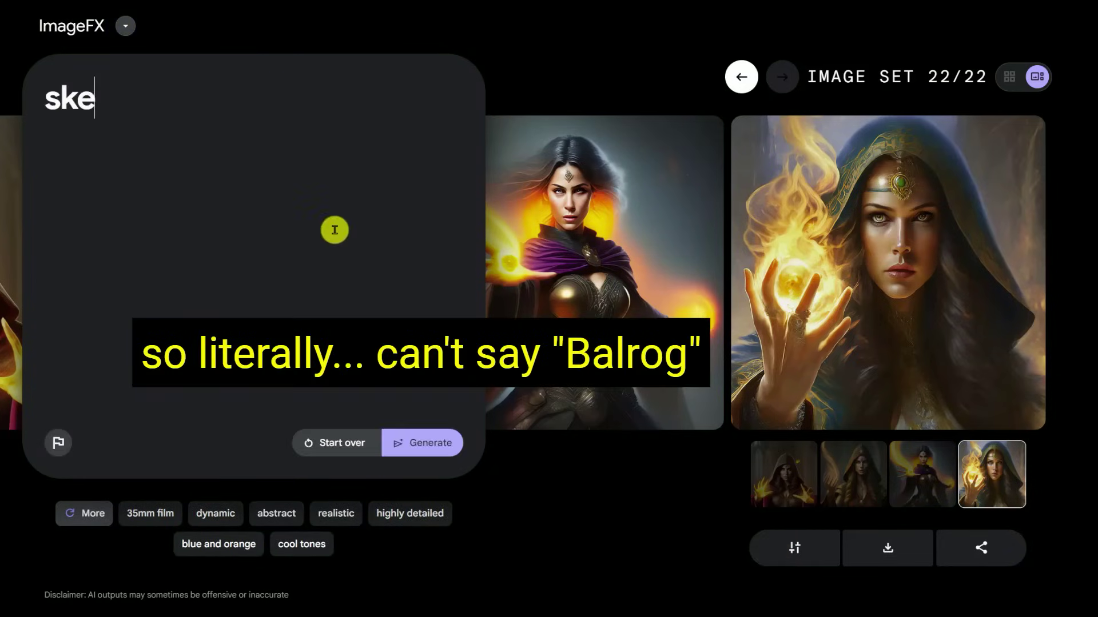
pyautogui.write('tch of a alien ship')
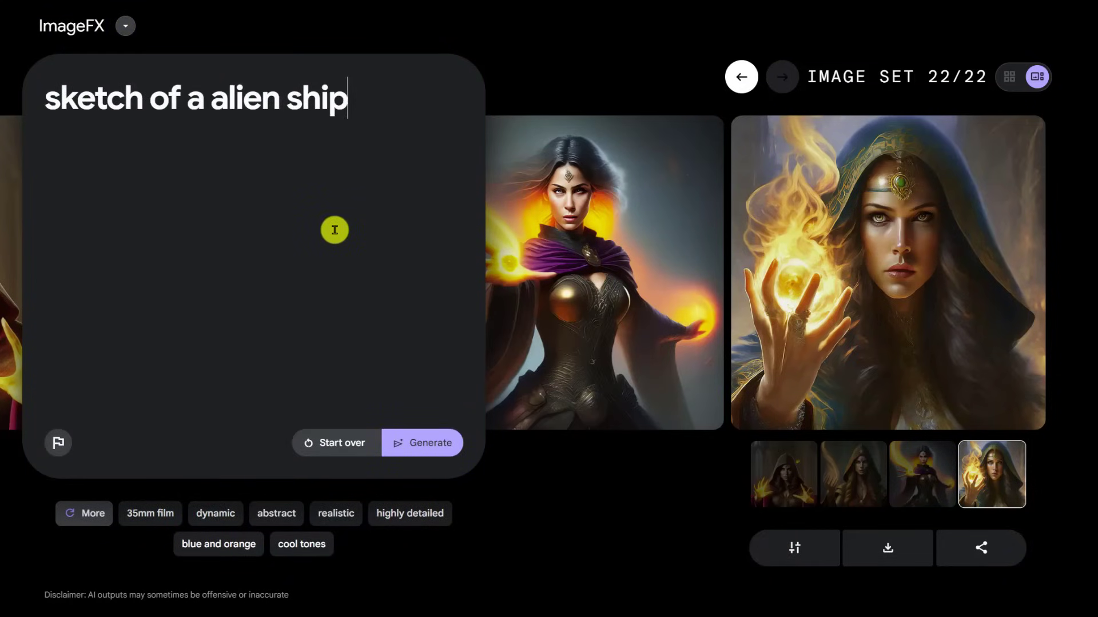
pyautogui.write(' in style of Leonardo da vinci')
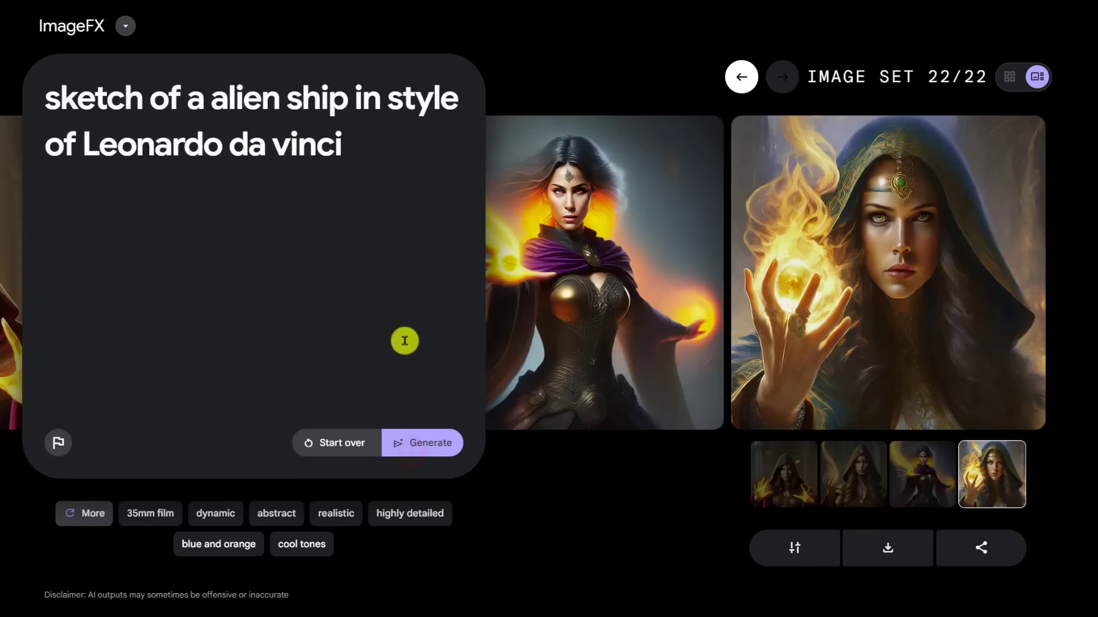
pyautogui.click(420, 446)
# Step: Replace "Leonardo da vinci" with "medieval scrolls" in the alien ship prompt and generate the images
pyautogui.click(332, 189)
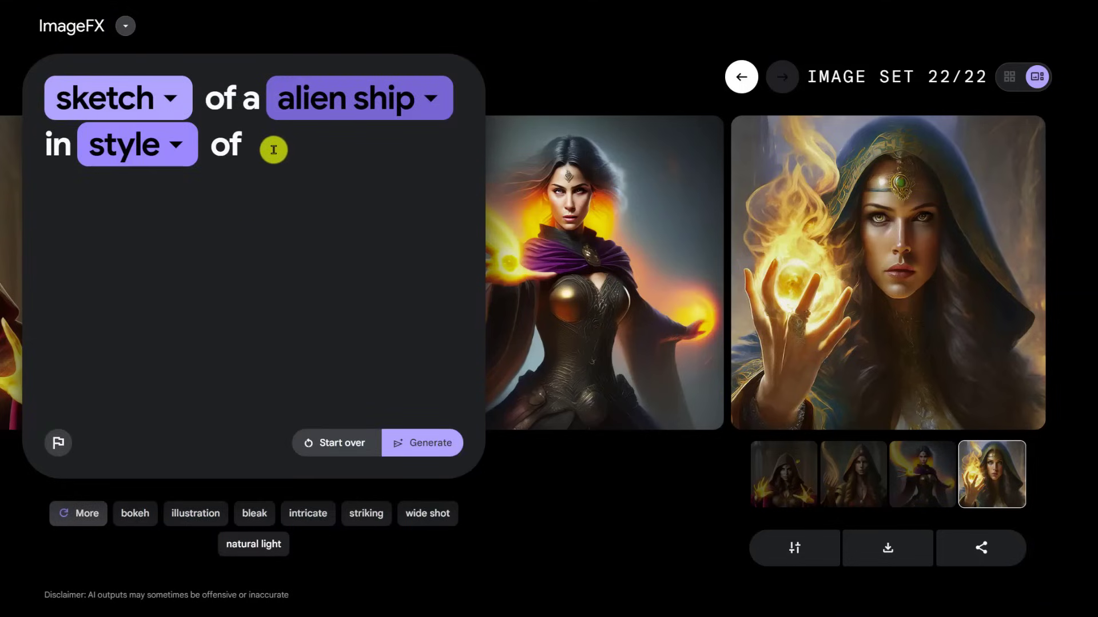
pyautogui.write('medieval scrolls')
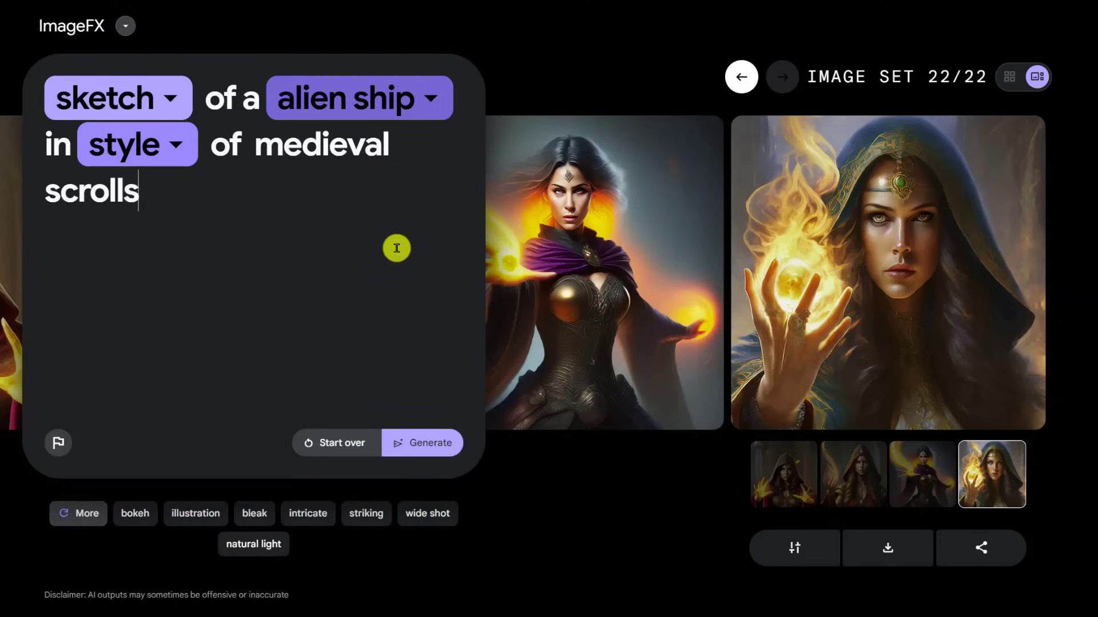
pyautogui.click(410, 444)
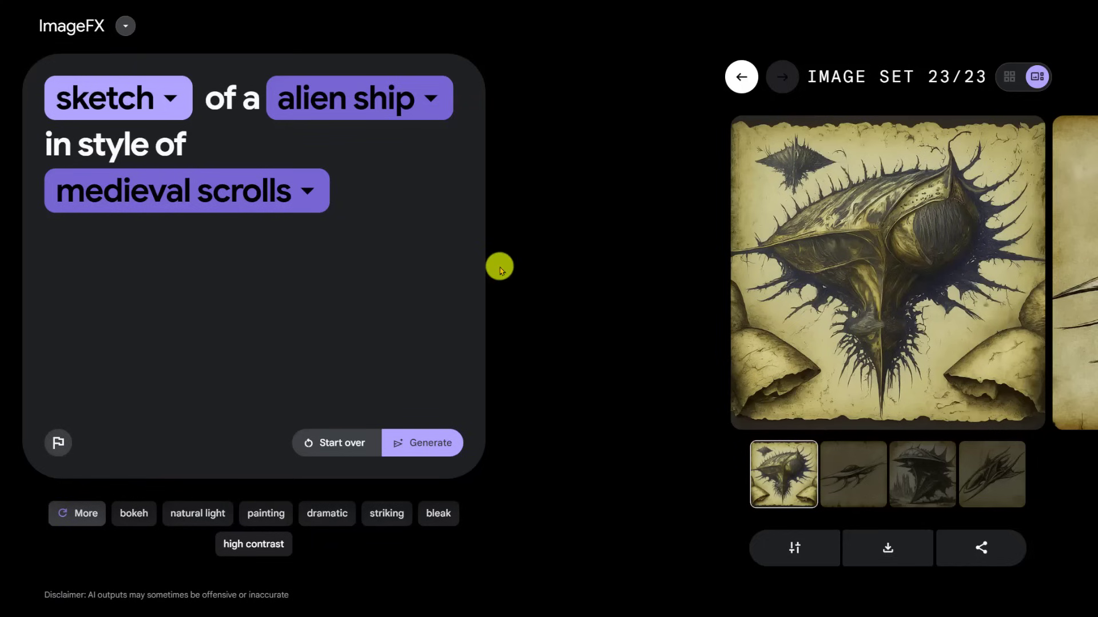
# Step: View the second and third alien ship sketches, inspect the third one enlarged, and close it
pyautogui.click(843, 486)
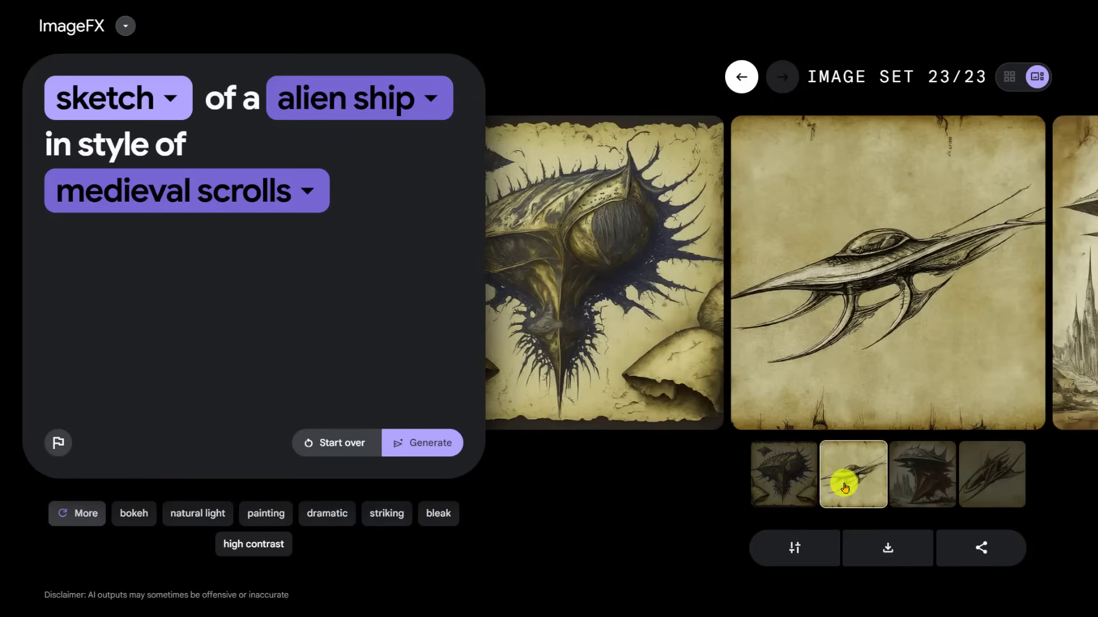
pyautogui.click(931, 473)
pyautogui.click(892, 401)
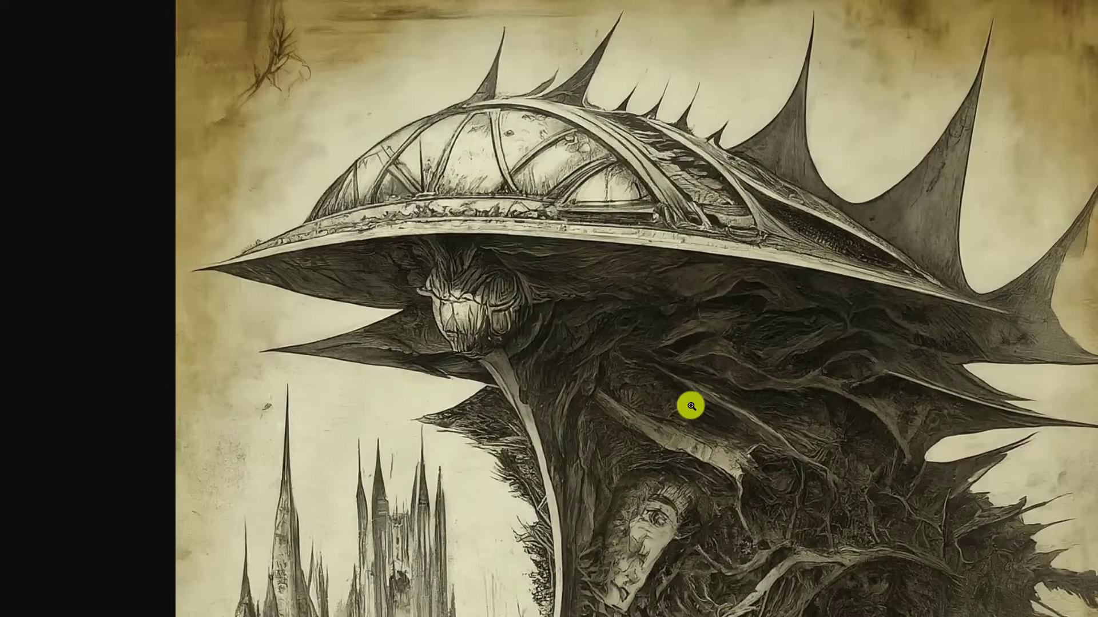
pyautogui.click(642, 314)
pyautogui.press('Escape')
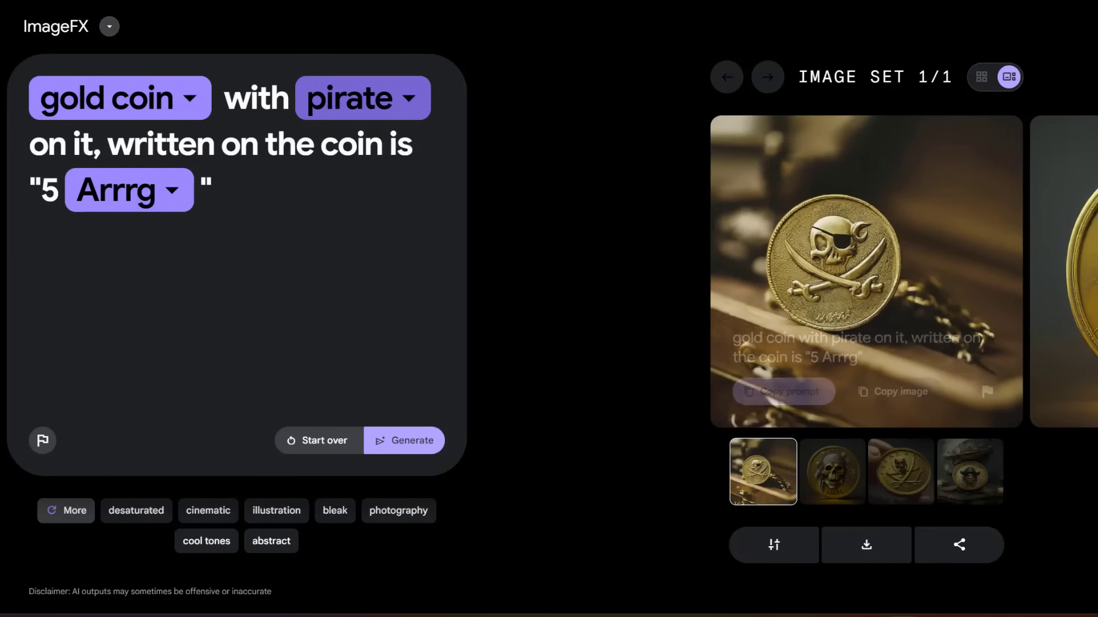
# Step: Browse to the second and third pirate gold coin images and go back to the second to compare their lettering
pyautogui.click(1061, 249)
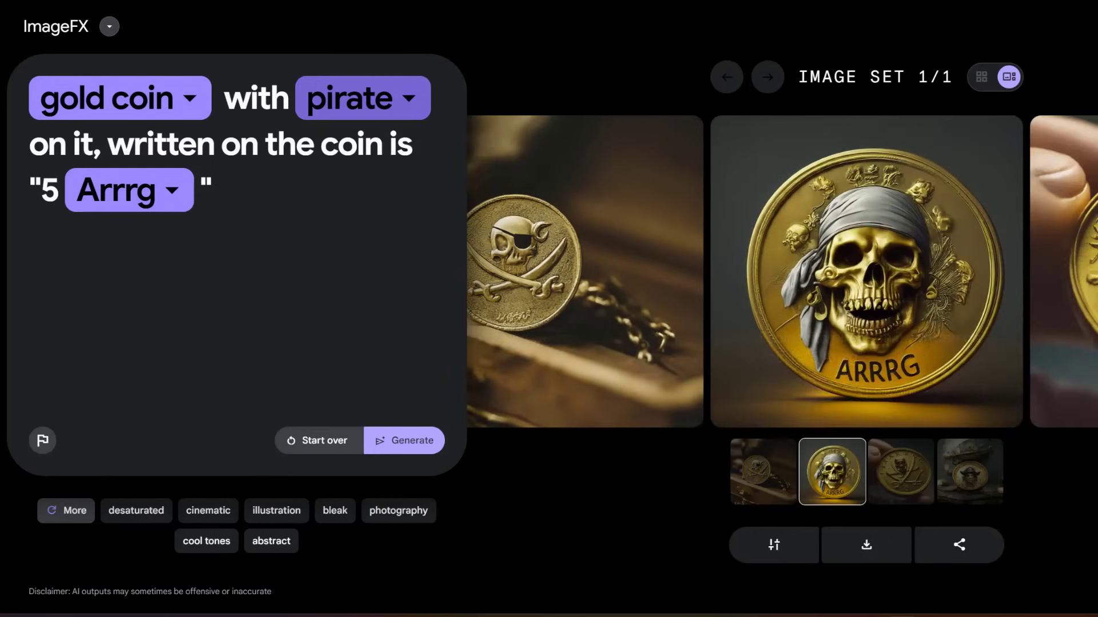
pyautogui.click(1062, 250)
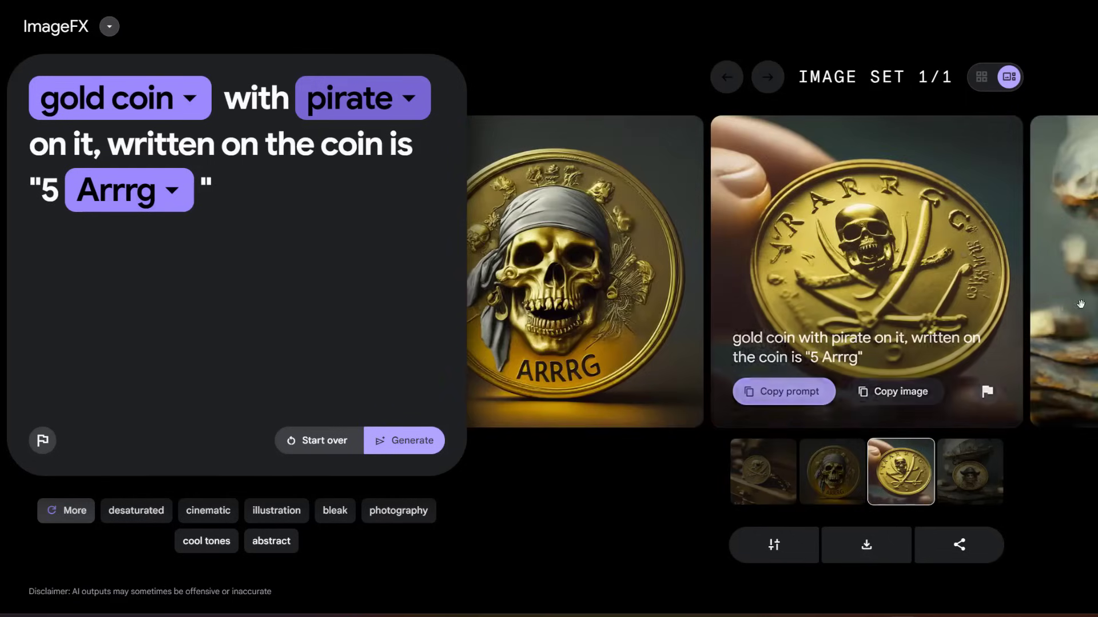
pyautogui.click(702, 343)
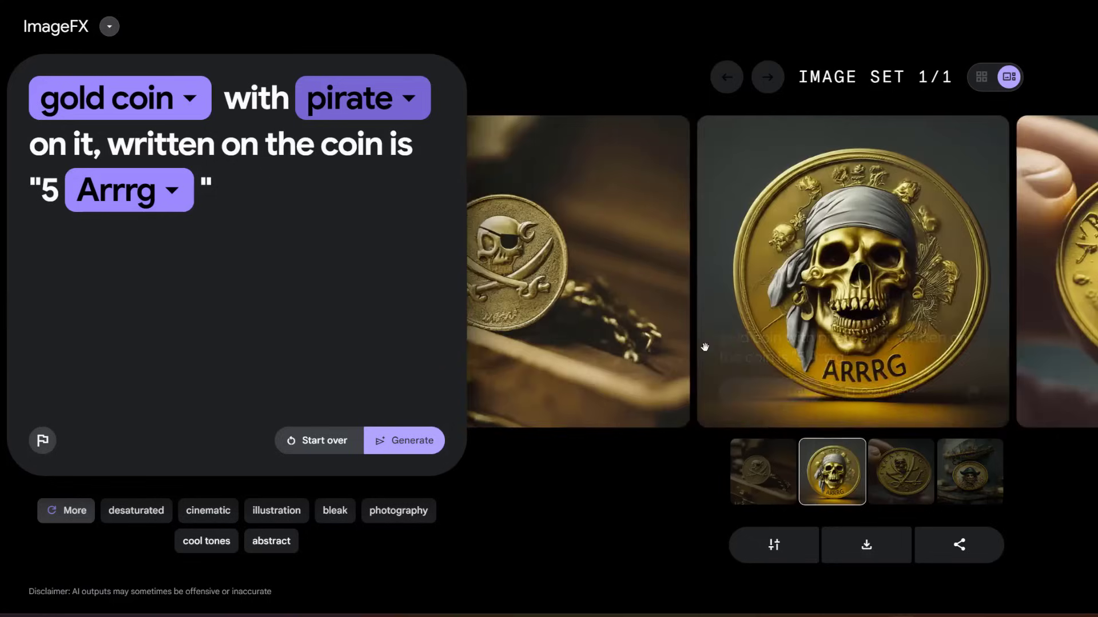
pyautogui.click(714, 343)
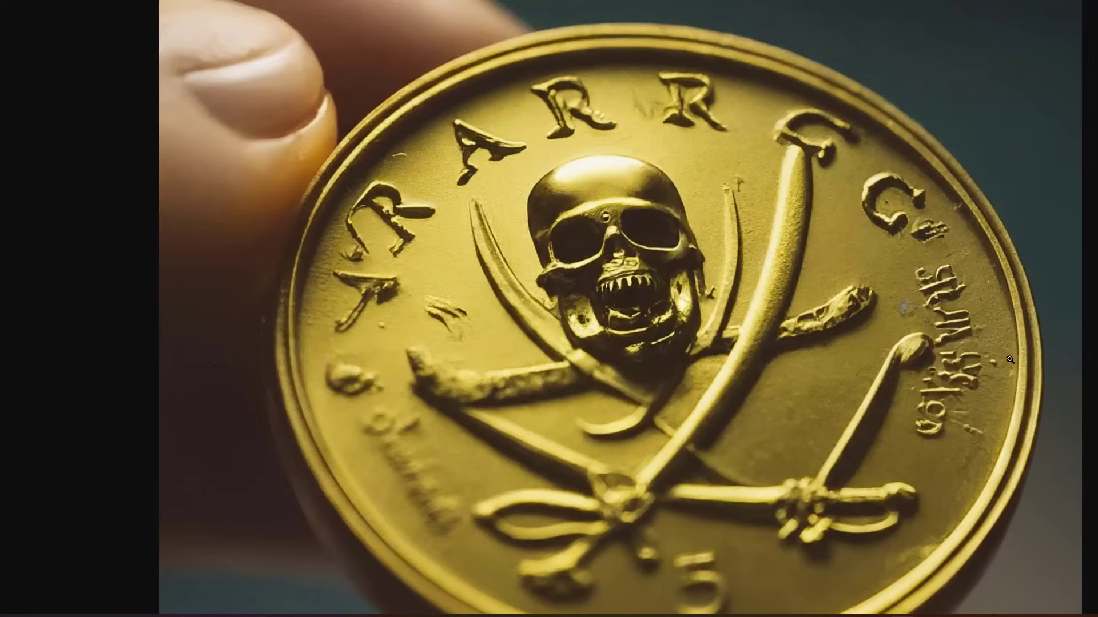
# Step: Inspect the lettering and details around the enlarged third gold coin image
pyautogui.scroll(-2, 893, 283)
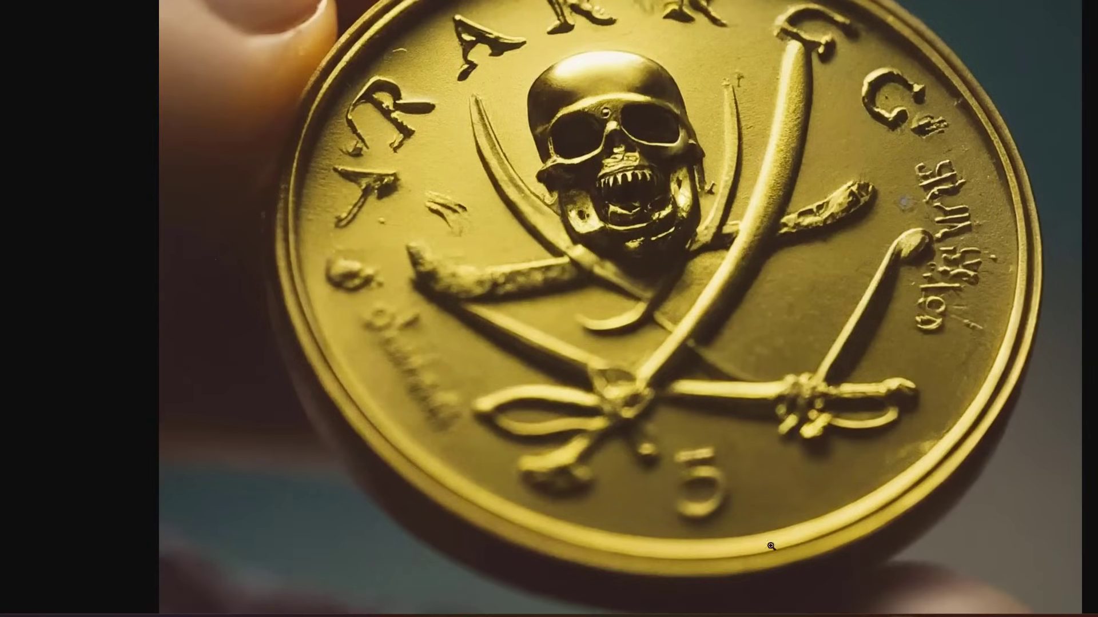
pyautogui.scroll(2, 610, 500)
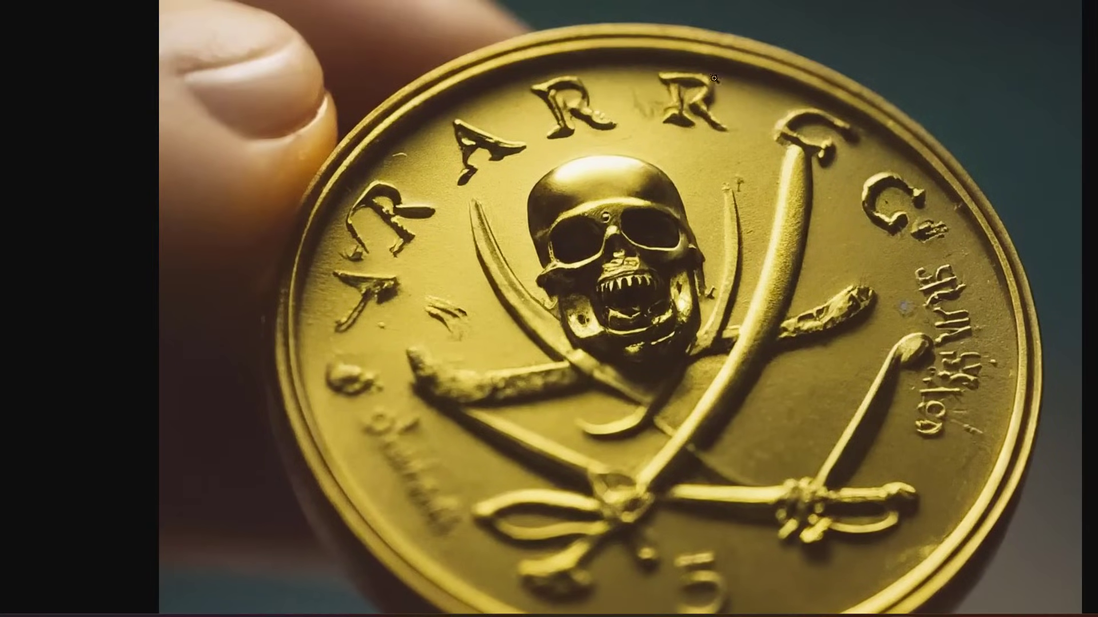
pyautogui.scroll(2, 538, 114)
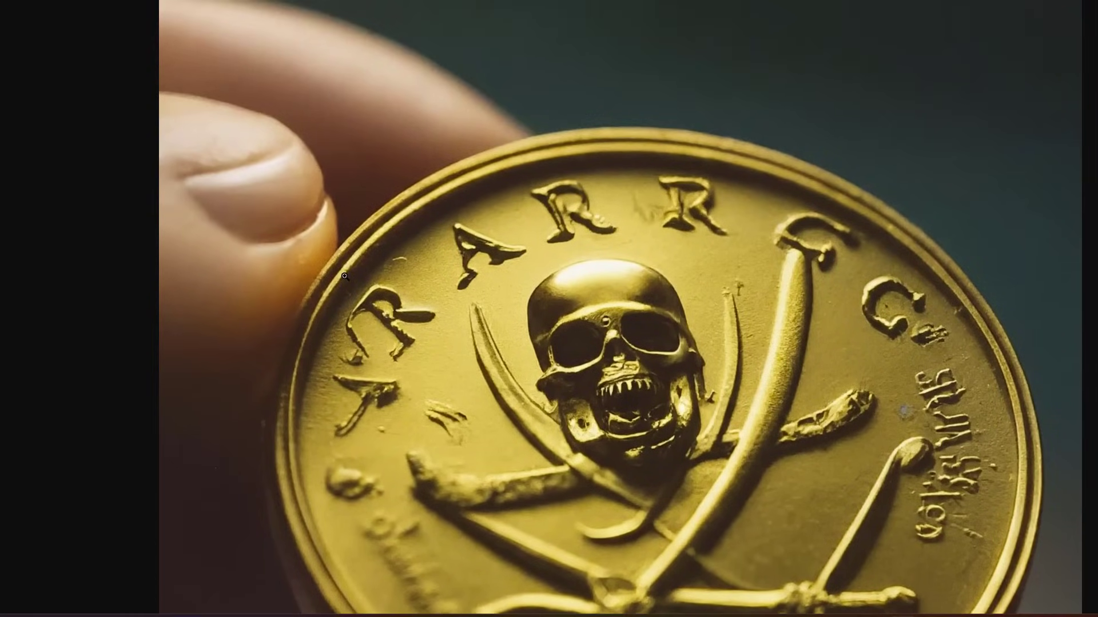
pyautogui.scroll(-2, 838, 453)
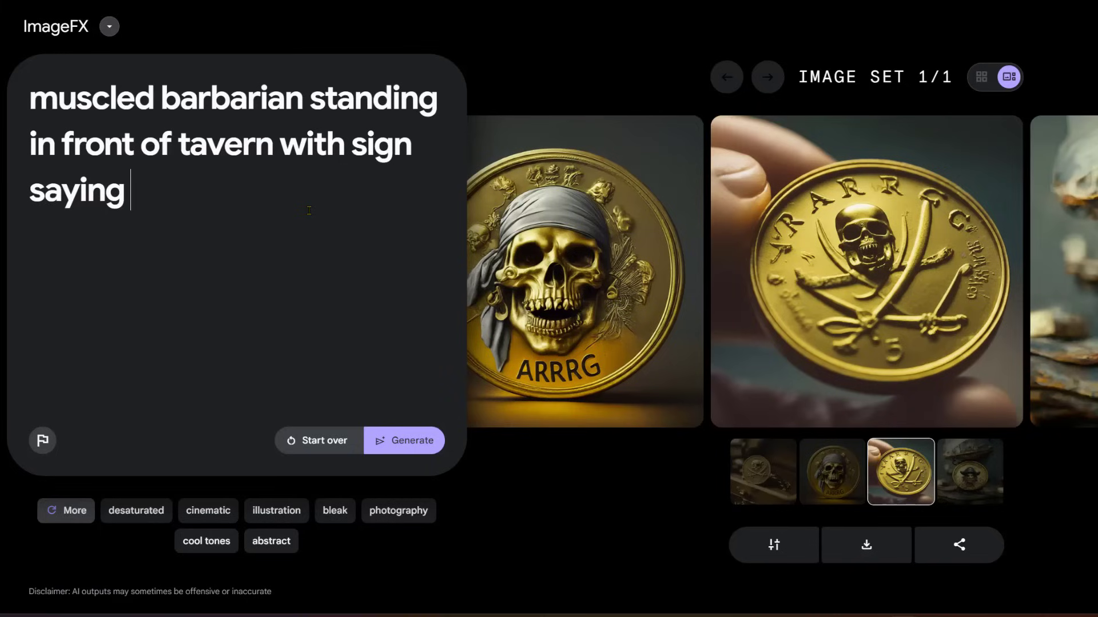
# Step: Complete the prompt "muscled barbarian standing in front of tavern with sign saying" with "will slay for food" in quotes and generate
pyautogui.write('"will slay for food"')
pyautogui.click(404, 440)
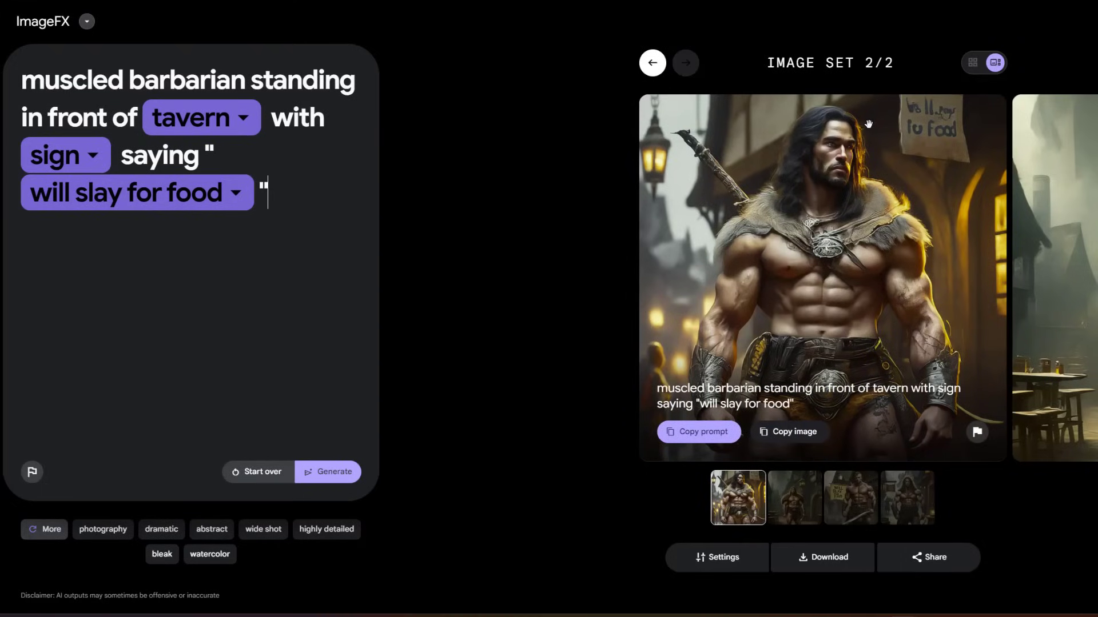
# Step: Look through the tavern barbarian images, checking the sign text in the second and third ones
pyautogui.moveTo(766, 412); pyautogui.dragTo(423, 412)
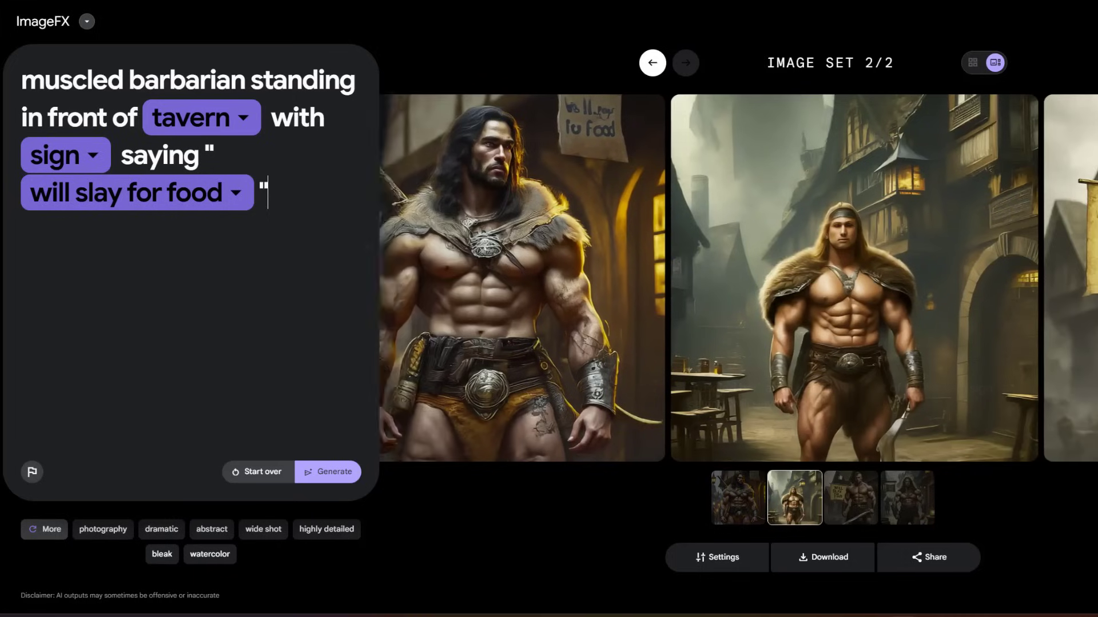
pyautogui.click(1084, 341)
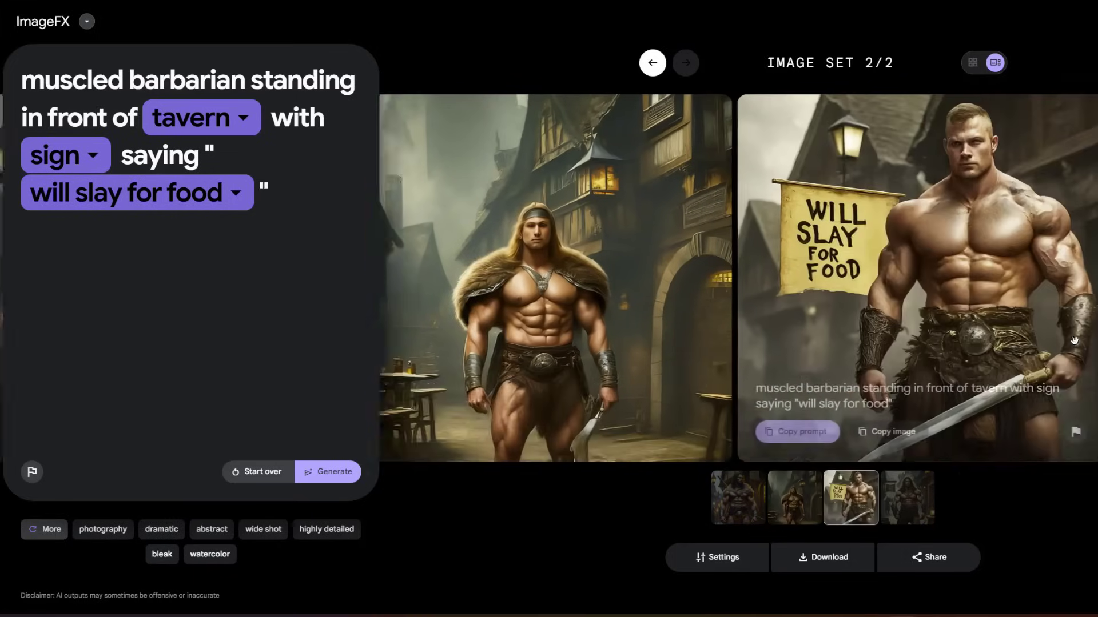
pyautogui.moveTo(666, 232)
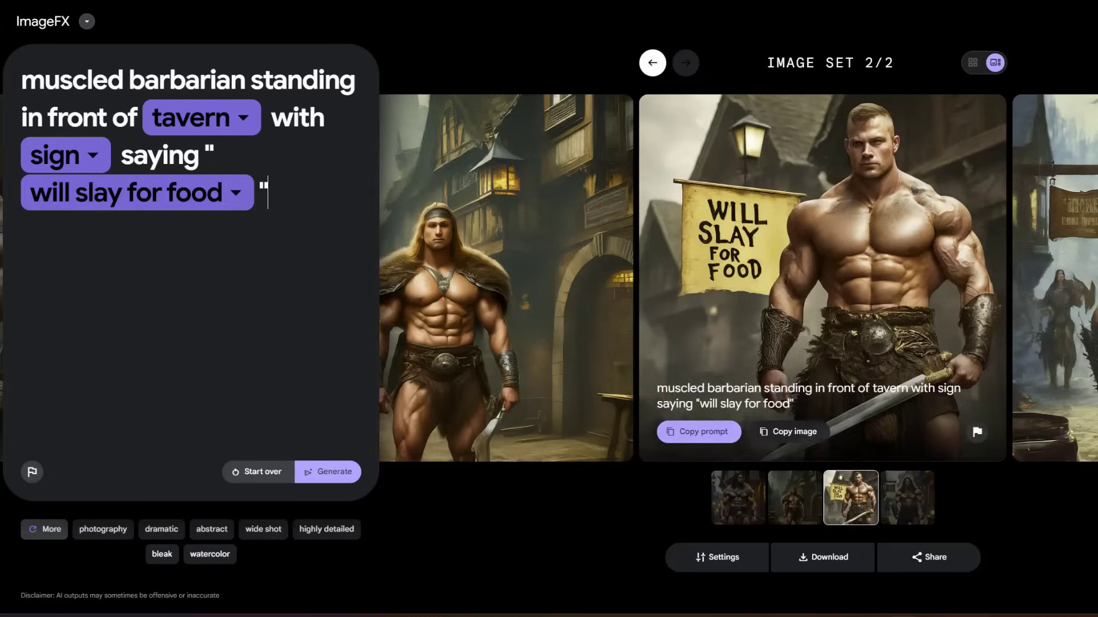
pyautogui.press('Right')
# Step: Remove "in front of tavern" from the barbarian prompt and generate a new image set
pyautogui.moveTo(263, 117); pyautogui.dragTo(22, 118)
pyautogui.press('BackSpace')
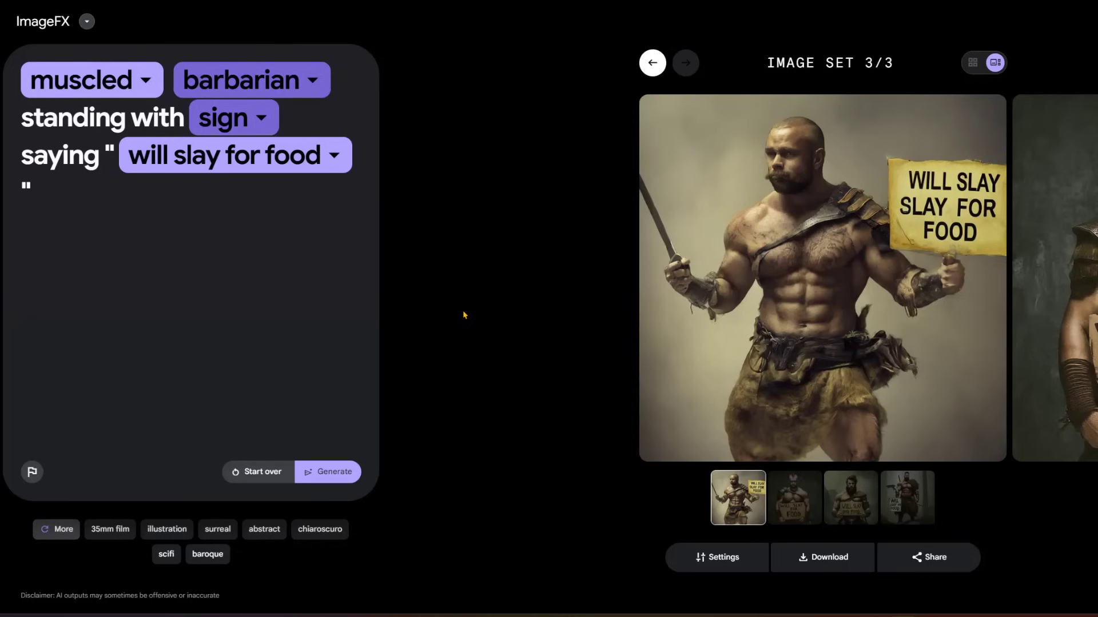
# Step: View the second, third and fourth images of the barbarian with the sign
pyautogui.moveTo(980, 335)
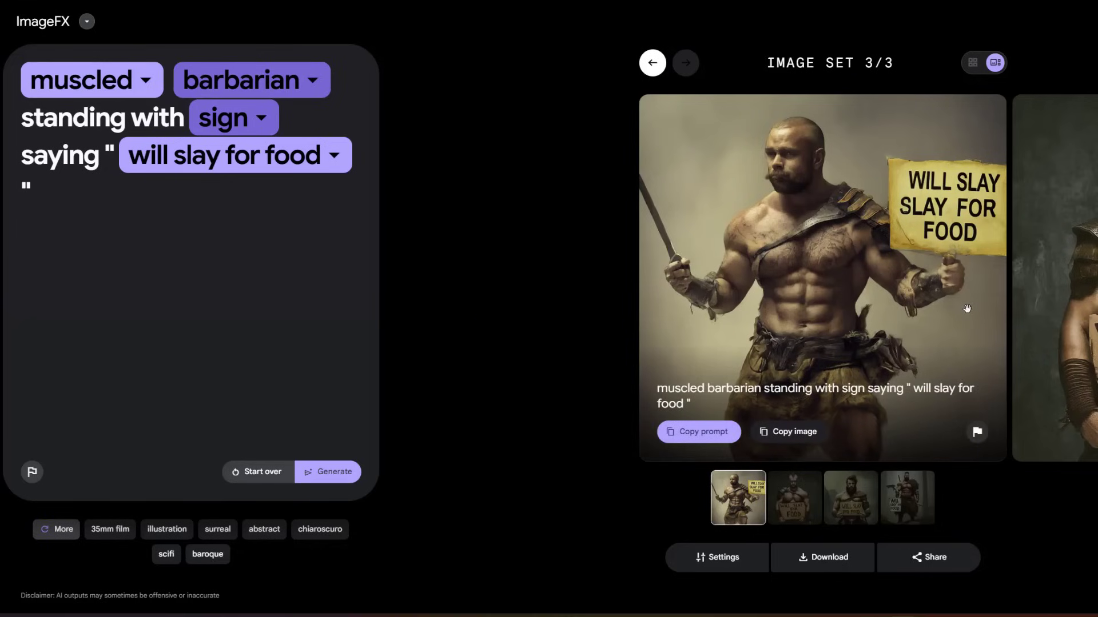
pyautogui.click(1054, 308)
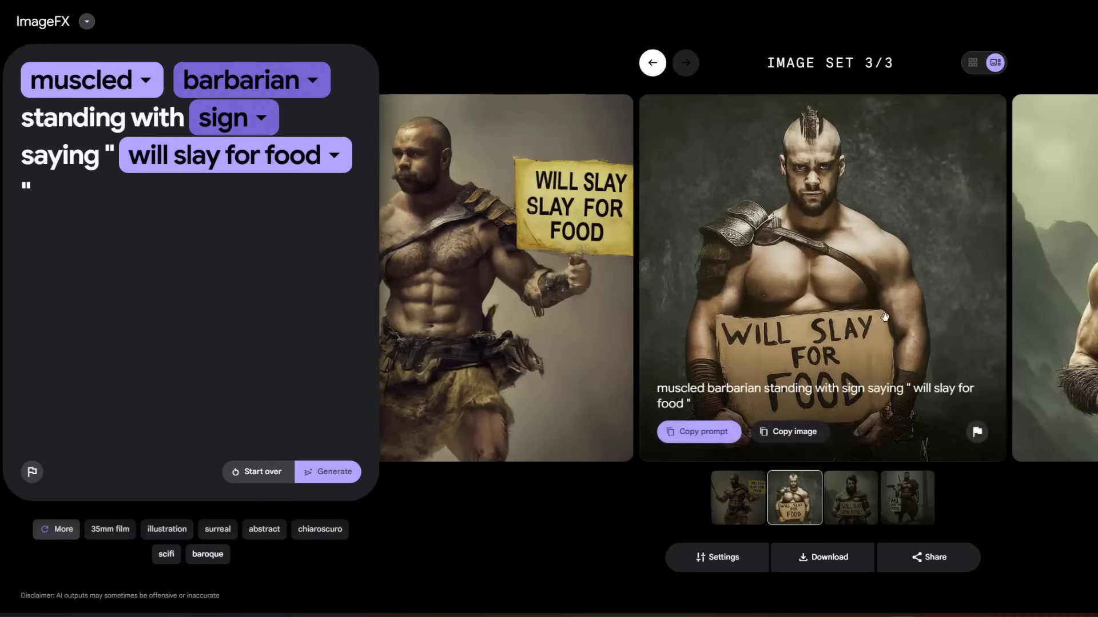
pyautogui.click(1054, 309)
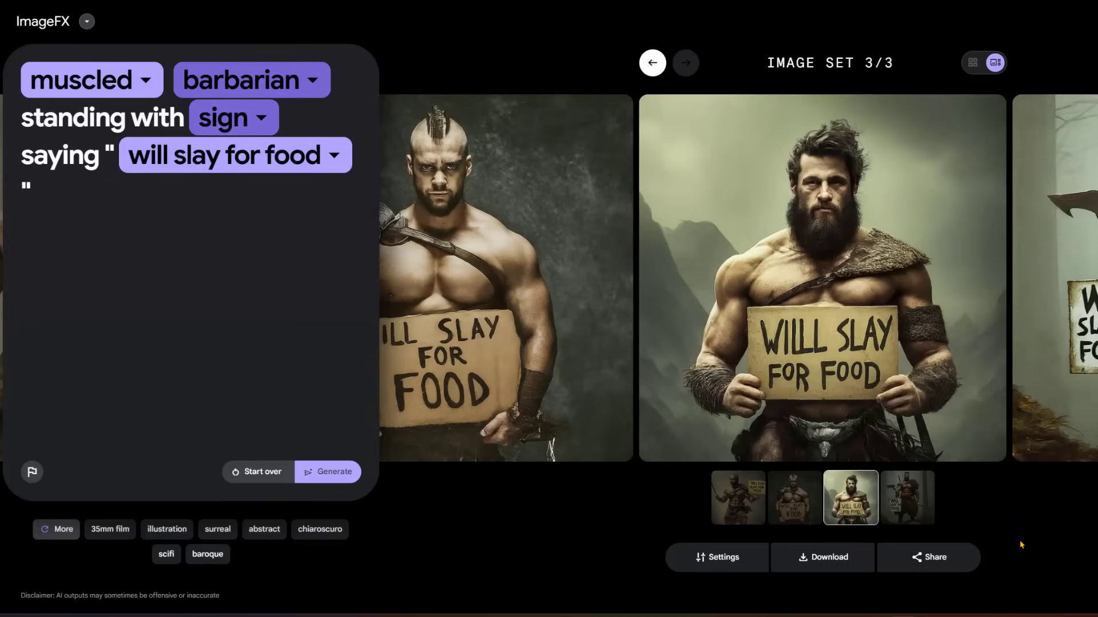
pyautogui.click(907, 498)
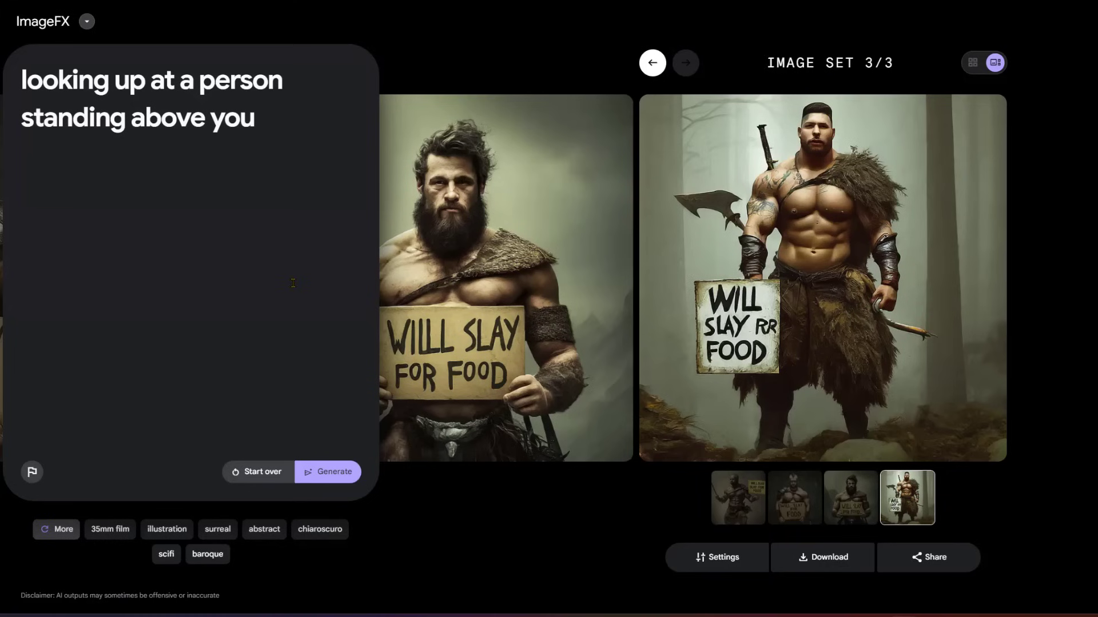
# Step: Generate images from "looking up at a person standing above you" and look through the set to the fourth image
pyautogui.click(330, 472)
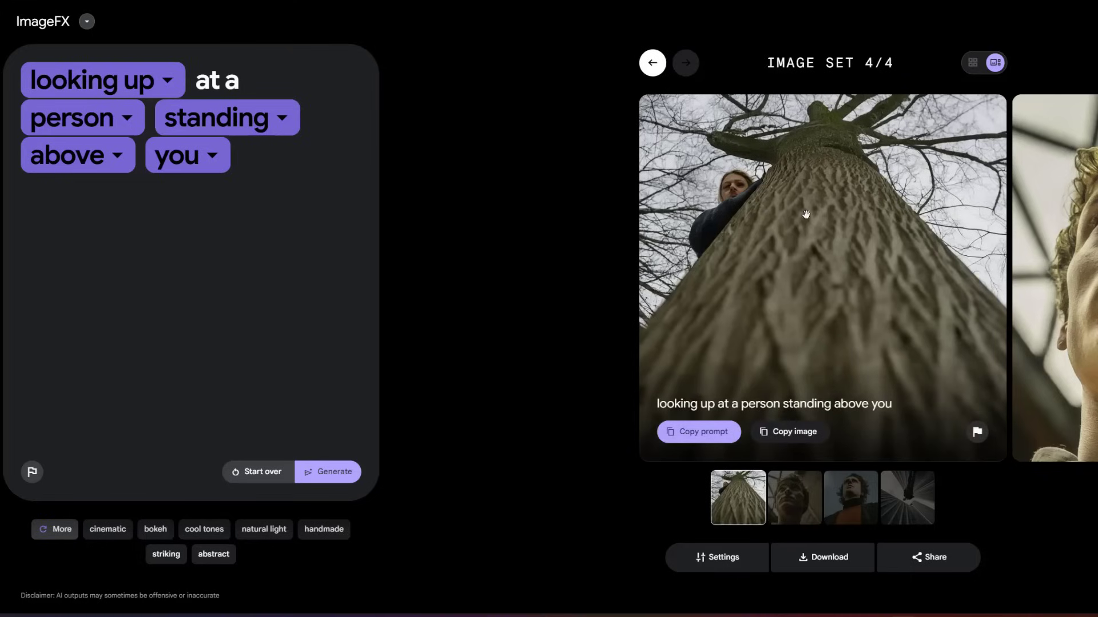
pyautogui.hscroll(6, 806, 215)
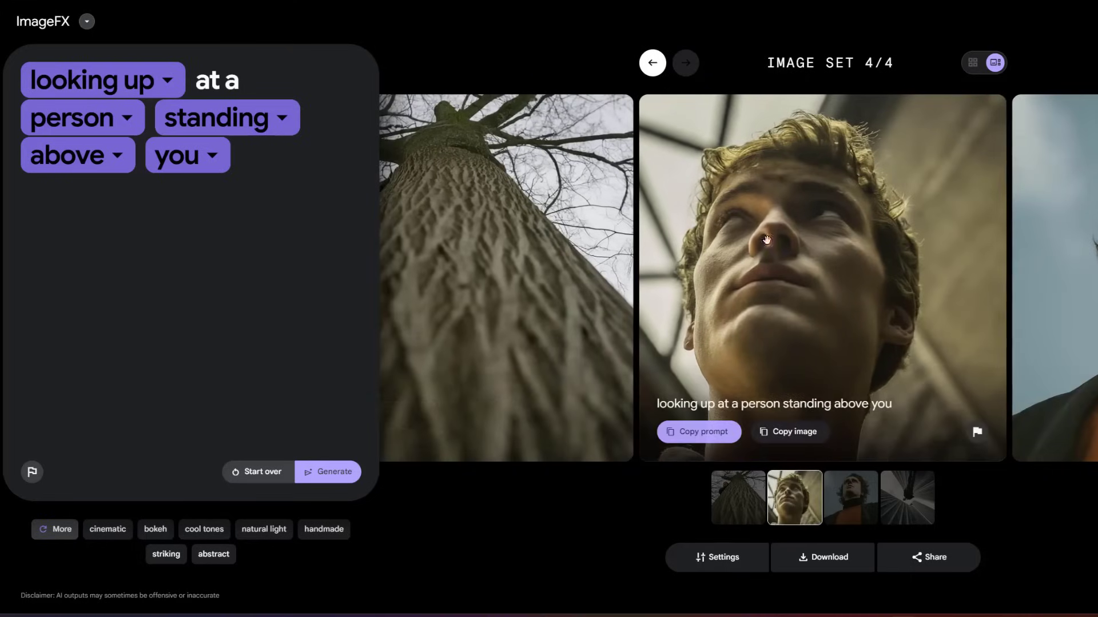
pyautogui.hscroll(3, 846, 254)
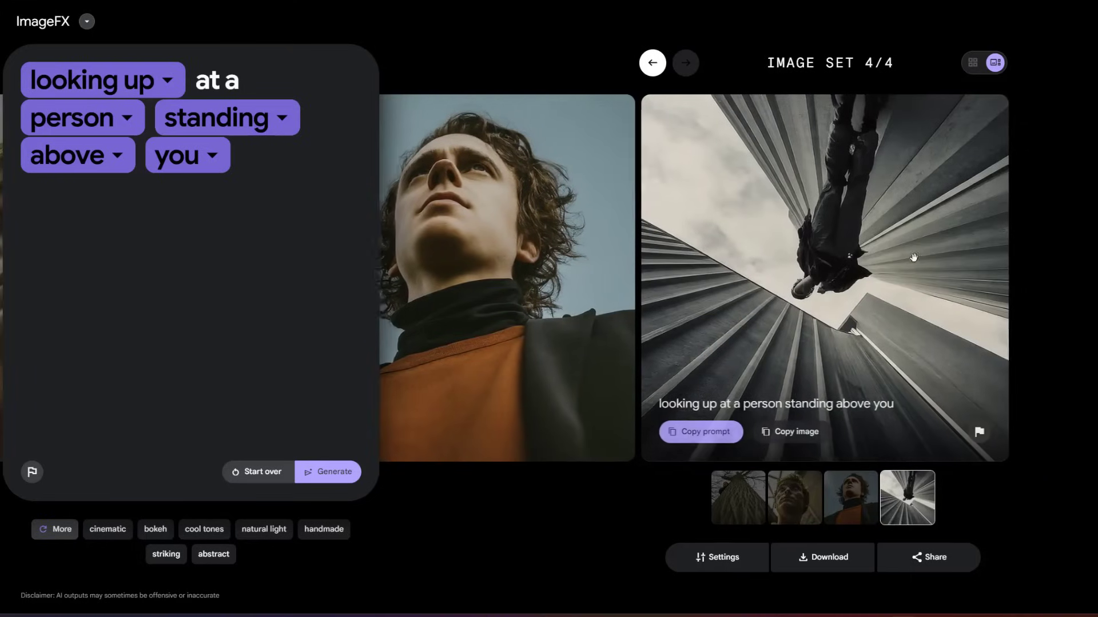
# Step: Go back to the second image of the set and generate images from "person stepping on your chest"
pyautogui.hscroll(-9, 866, 251)
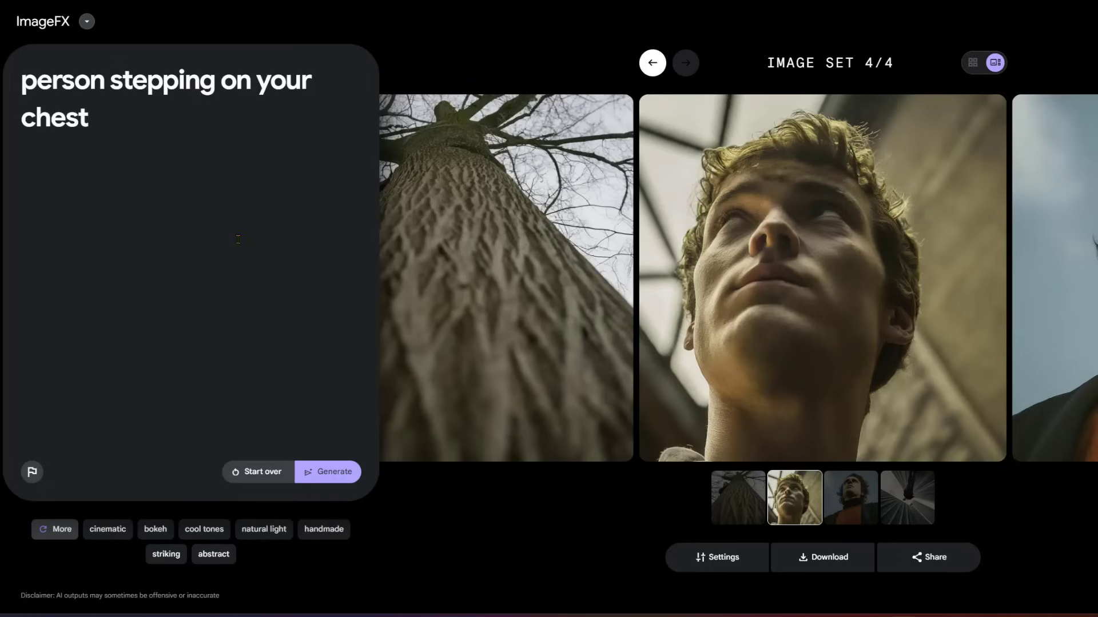
pyautogui.click(347, 474)
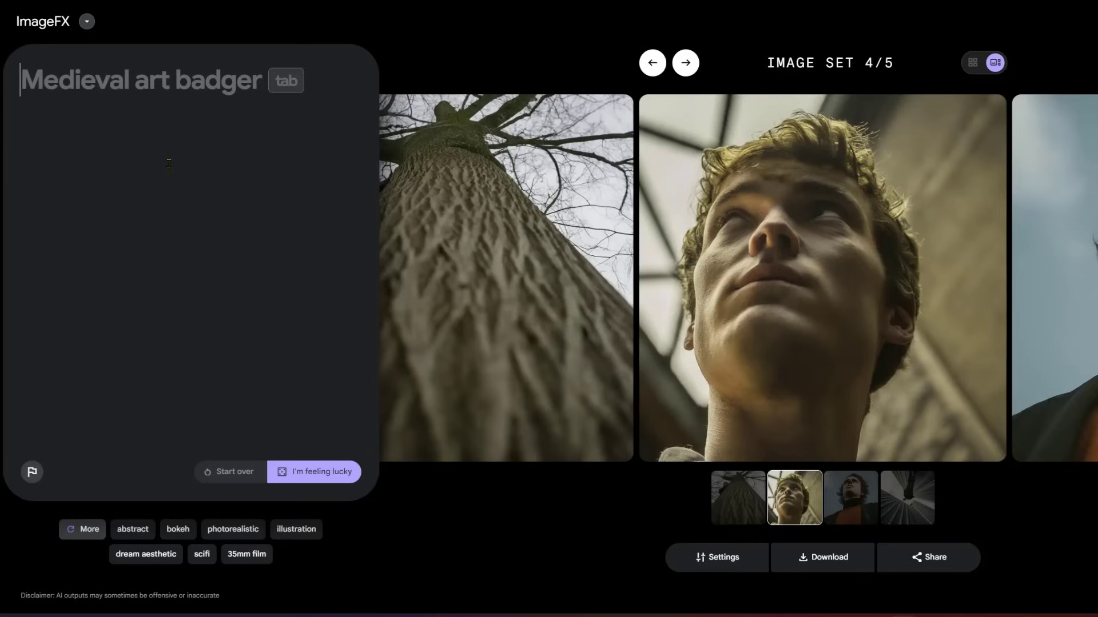
# Step: Generate images from "people floating above you, you can see the bottom of the shoes" and look through the set
pyautogui.write('people floating above you')
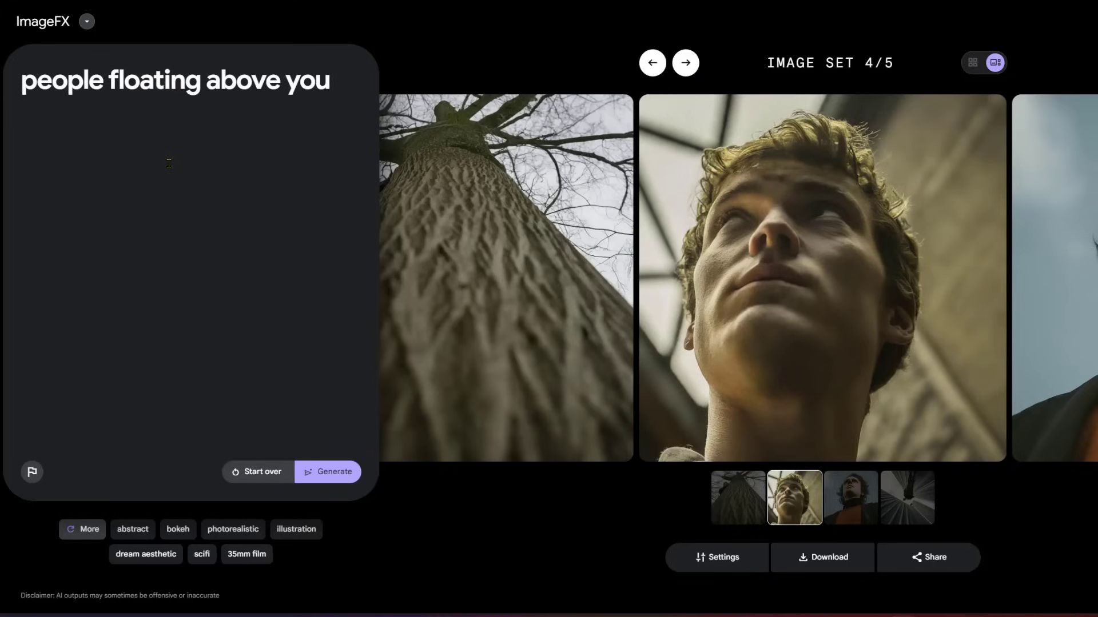
pyautogui.write(', you can see the bottom of the shoes')
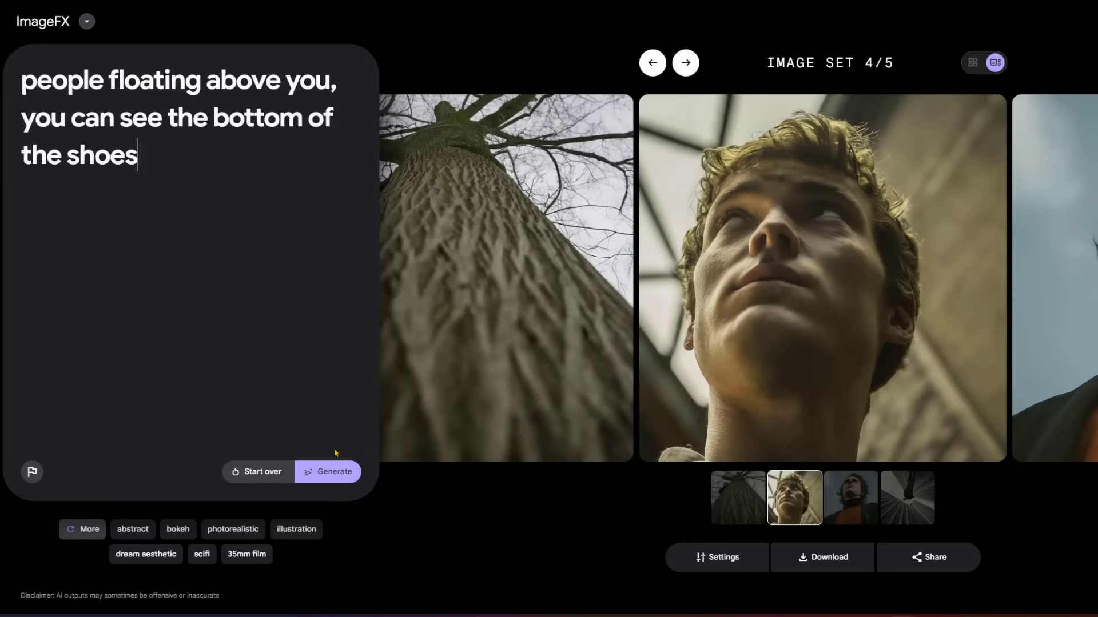
pyautogui.click(328, 471)
pyautogui.moveTo(833, 265)
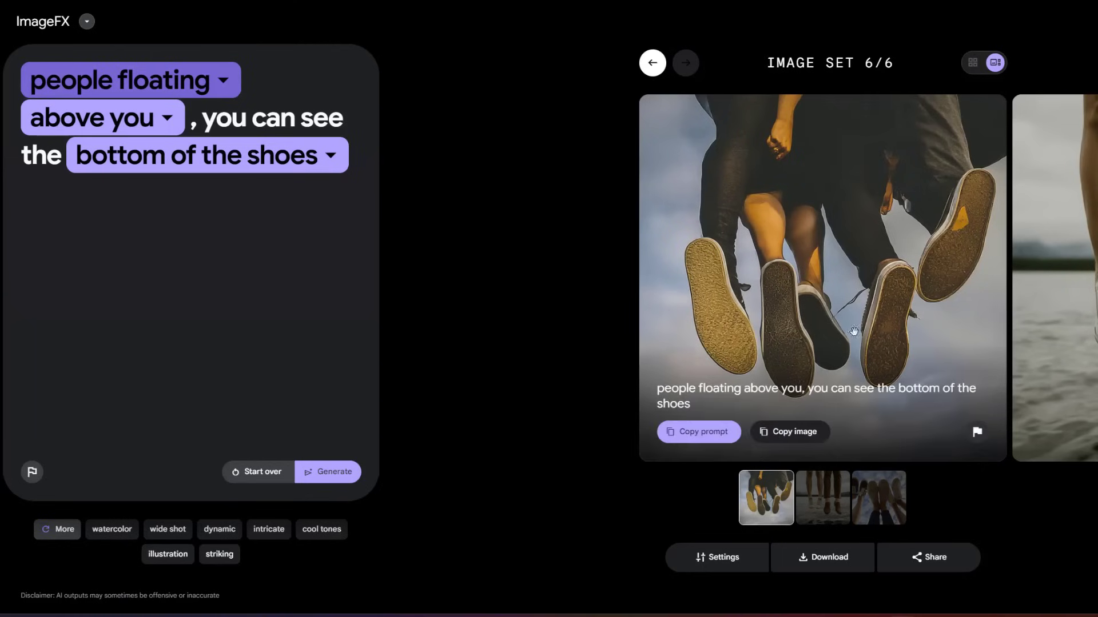
pyautogui.click(832, 485)
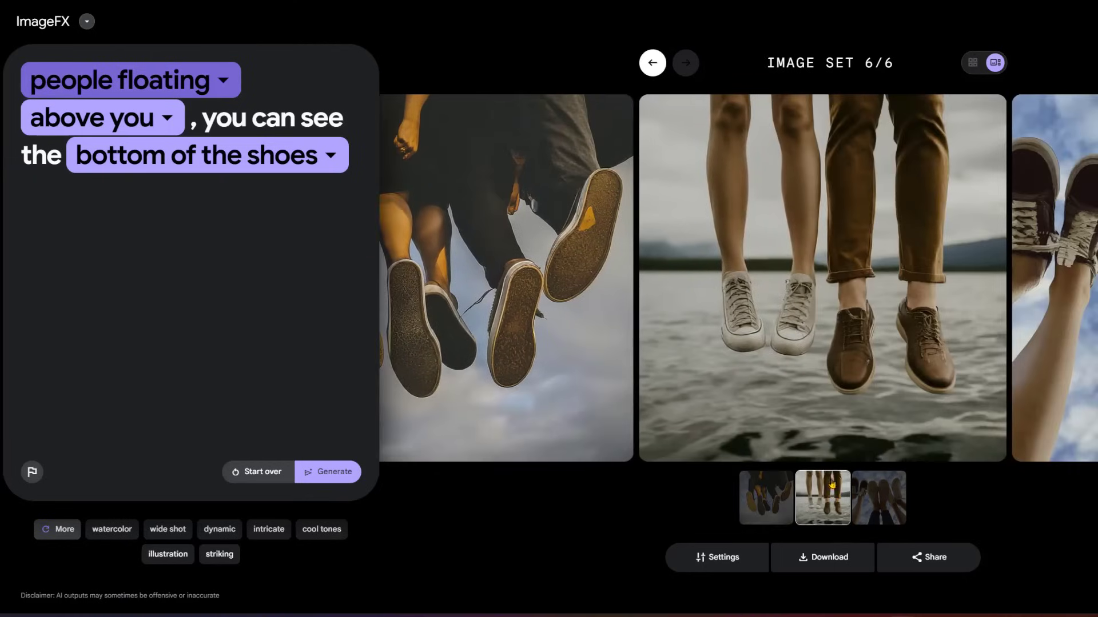
pyautogui.click(879, 497)
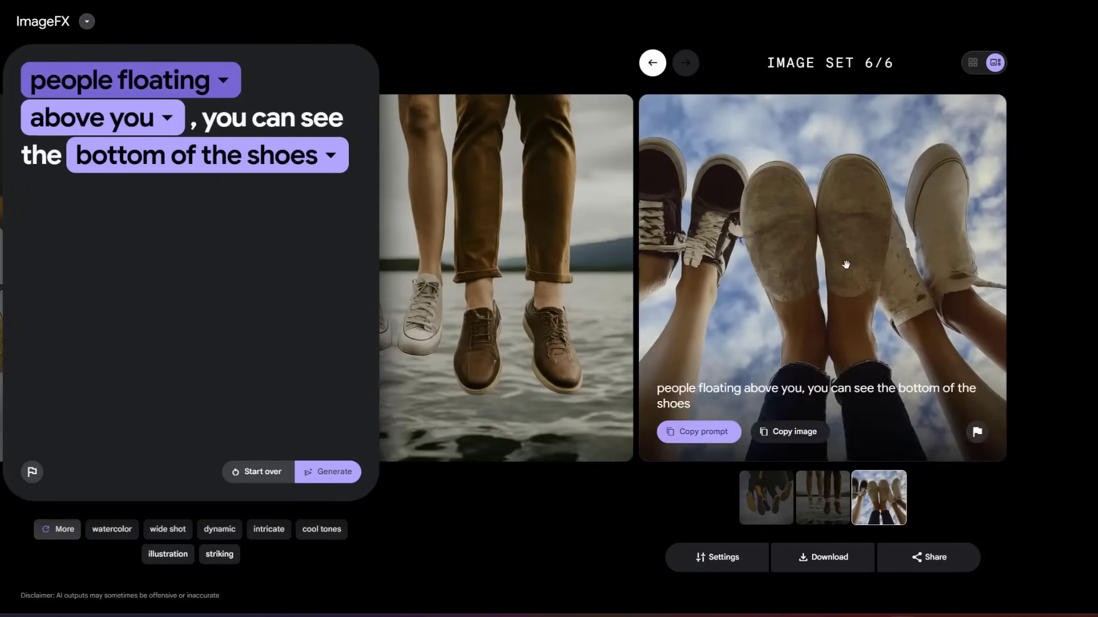
pyautogui.click(802, 511)
# Step: Generate images from the prompt "looking up at people sitting above you, feet dangling above your head"
pyautogui.click(224, 289)
pyautogui.hotkey('ctrl', 'z')
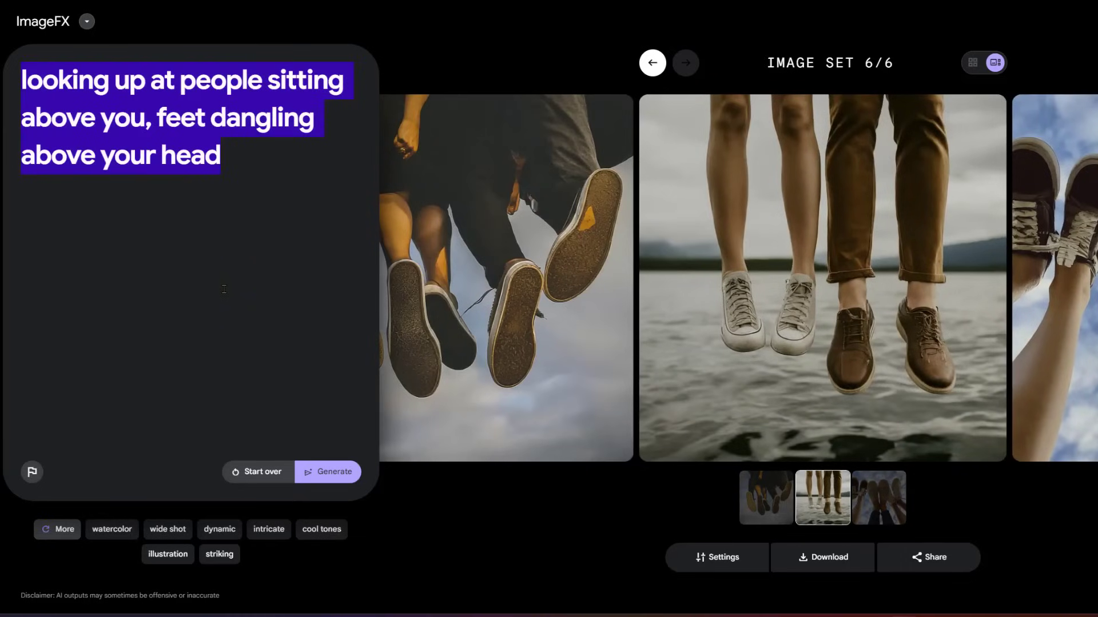
pyautogui.click(331, 473)
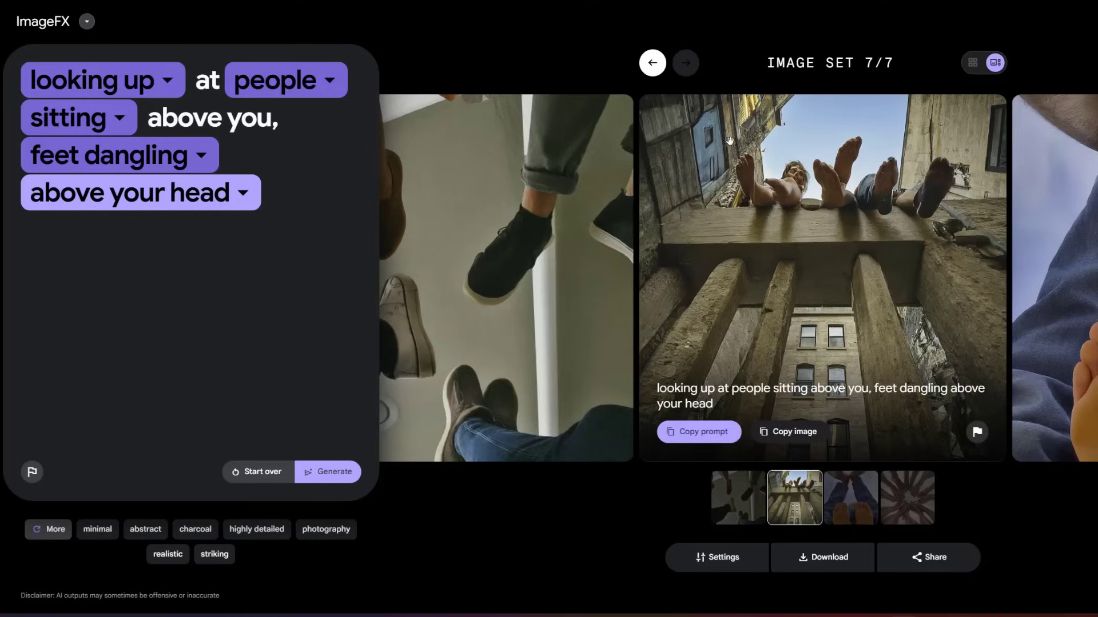
# Step: Look through the dangling-feet images and compare them with the ink-style picture of a man seen from below
pyautogui.click(1075, 250)
pyautogui.click(1086, 260)
pyautogui.moveTo(834, 275); pyautogui.dragTo(966, 263)
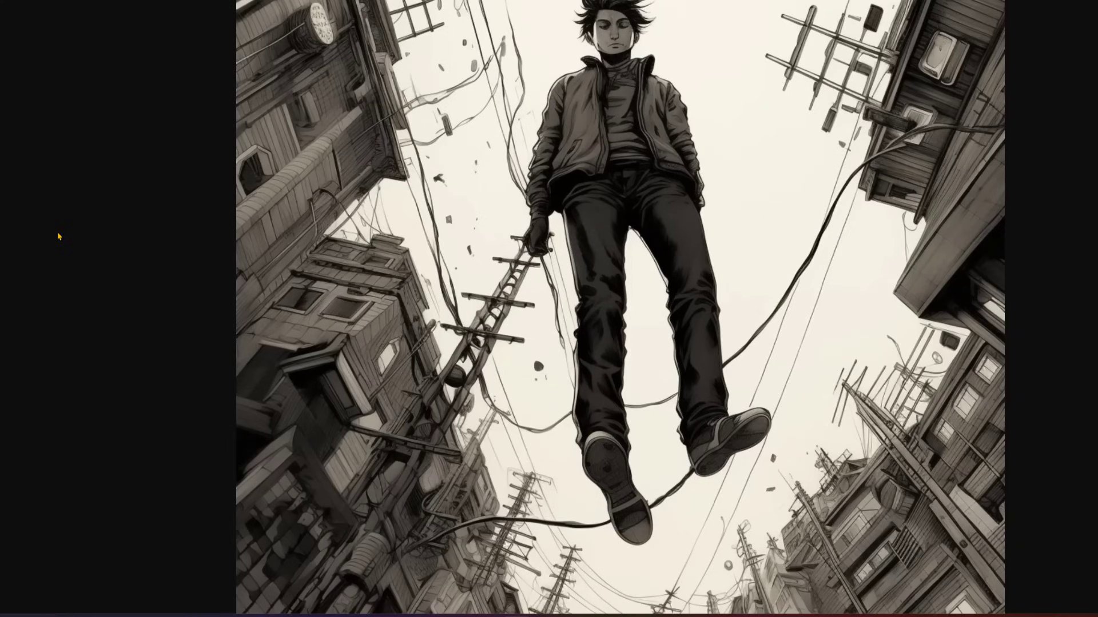
pyautogui.scroll(-1, 66, 280)
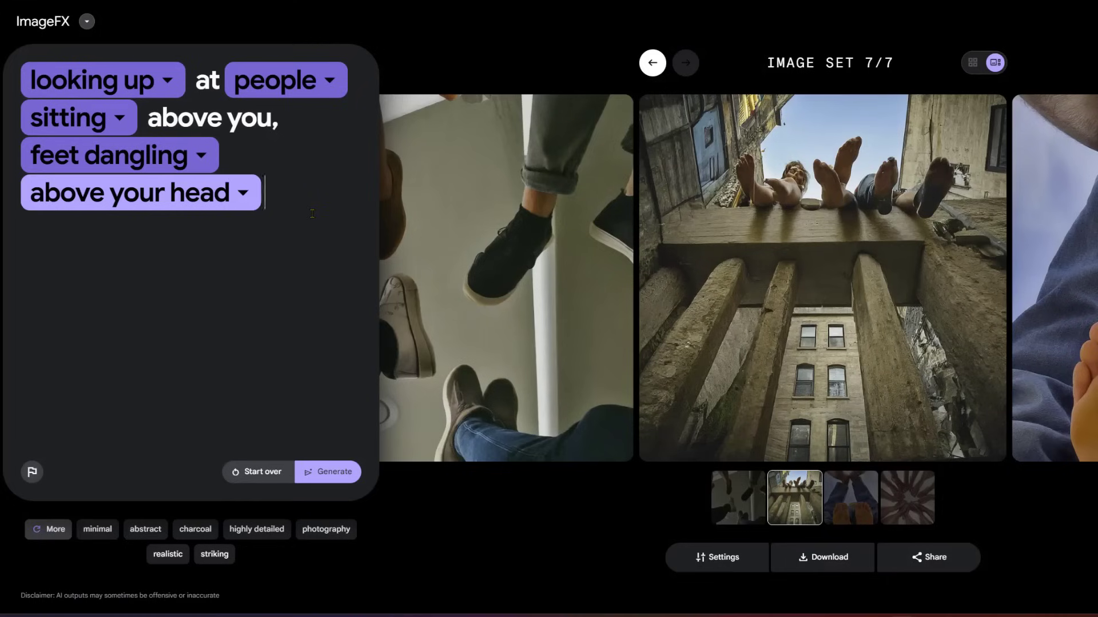
# Step: Replace the prompt with "person pointing at you, their finger very close to your eye" and generate images
pyautogui.hotkey('ctrl', 'a')
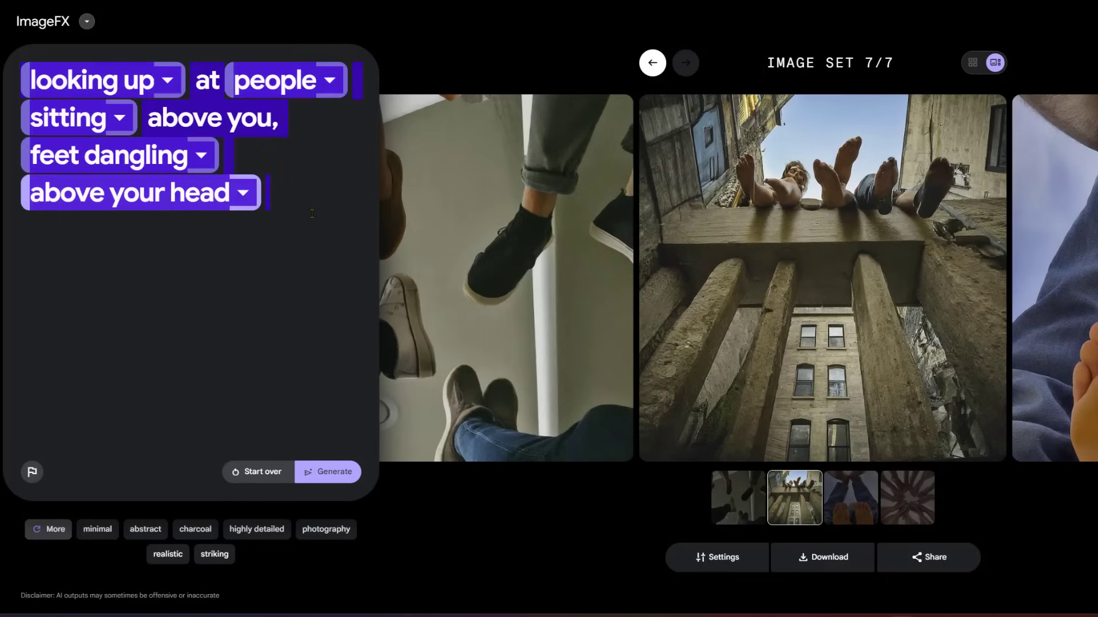
pyautogui.write('person pointing at you,')
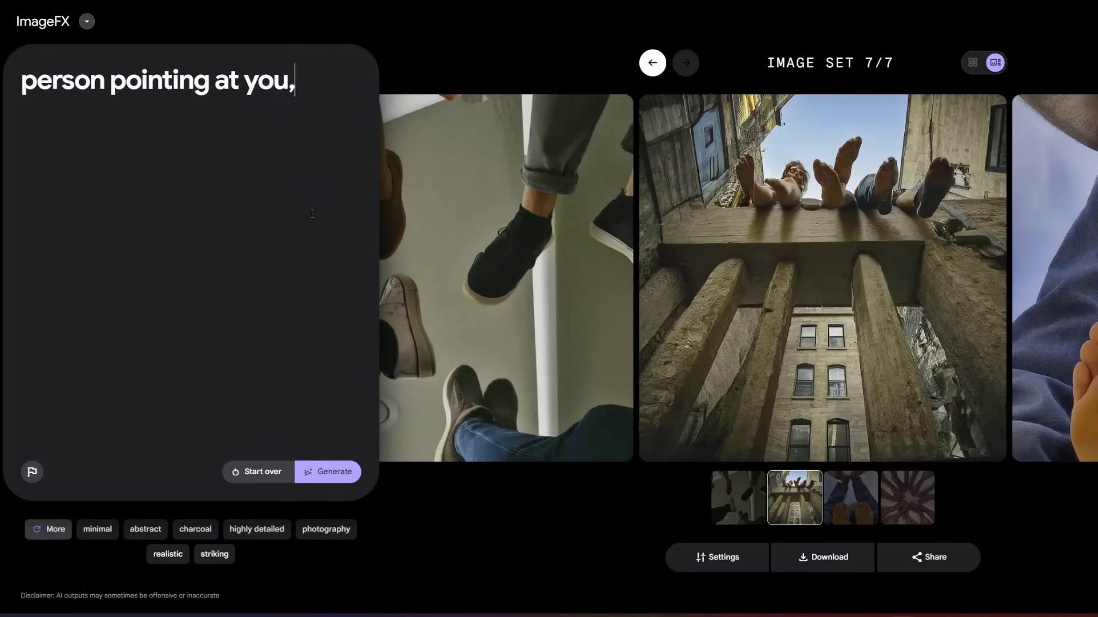
pyautogui.write('their finger very close to your eye')
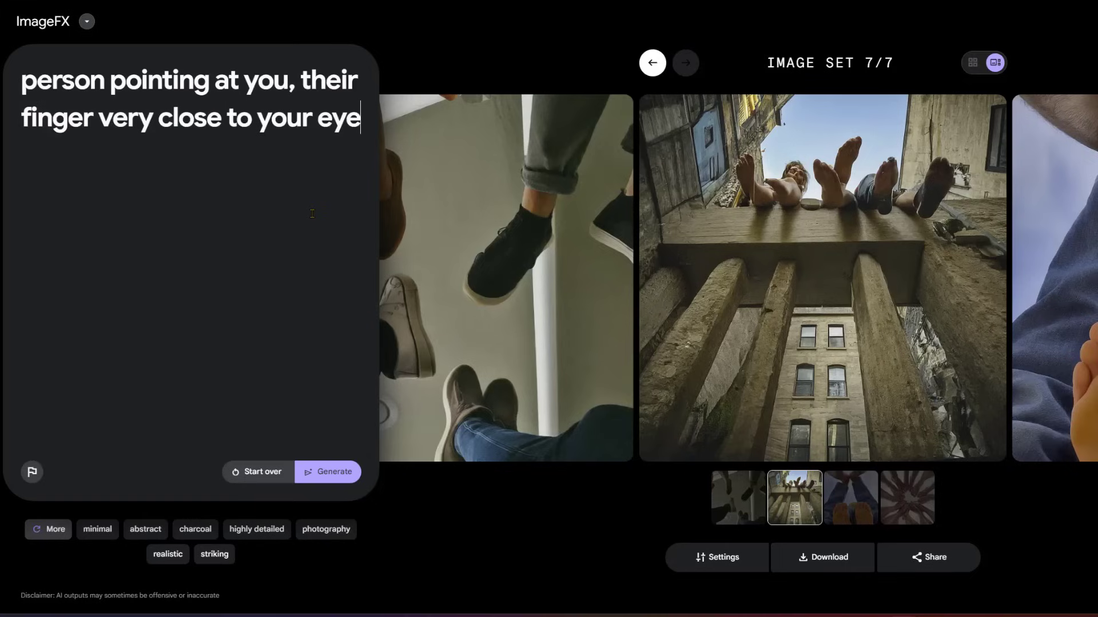
pyautogui.press('Return')
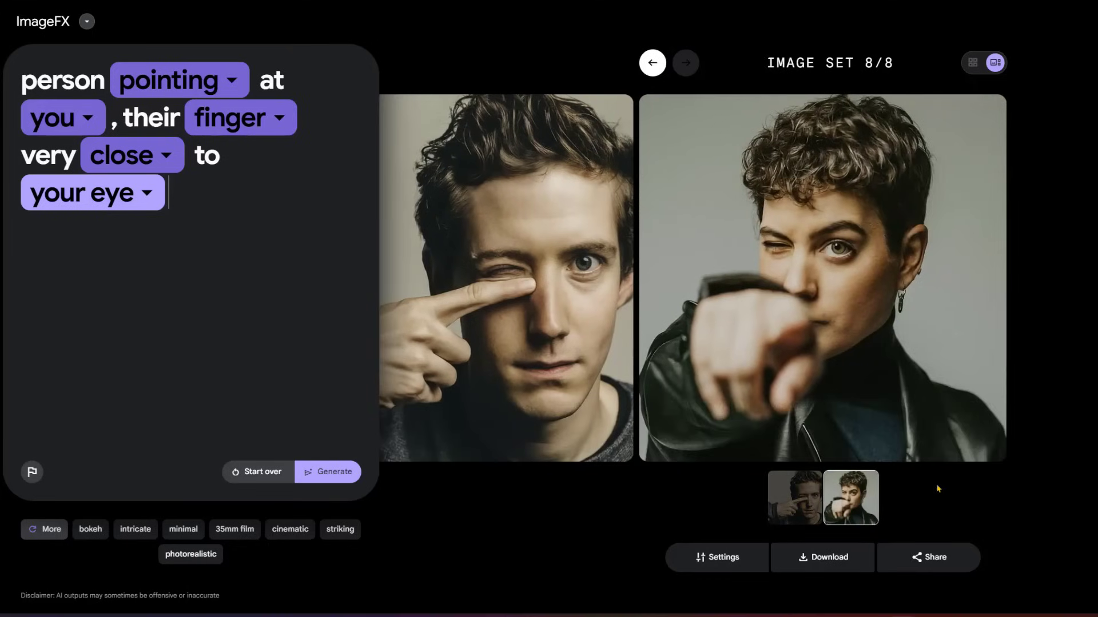
pyautogui.moveTo(903, 302)
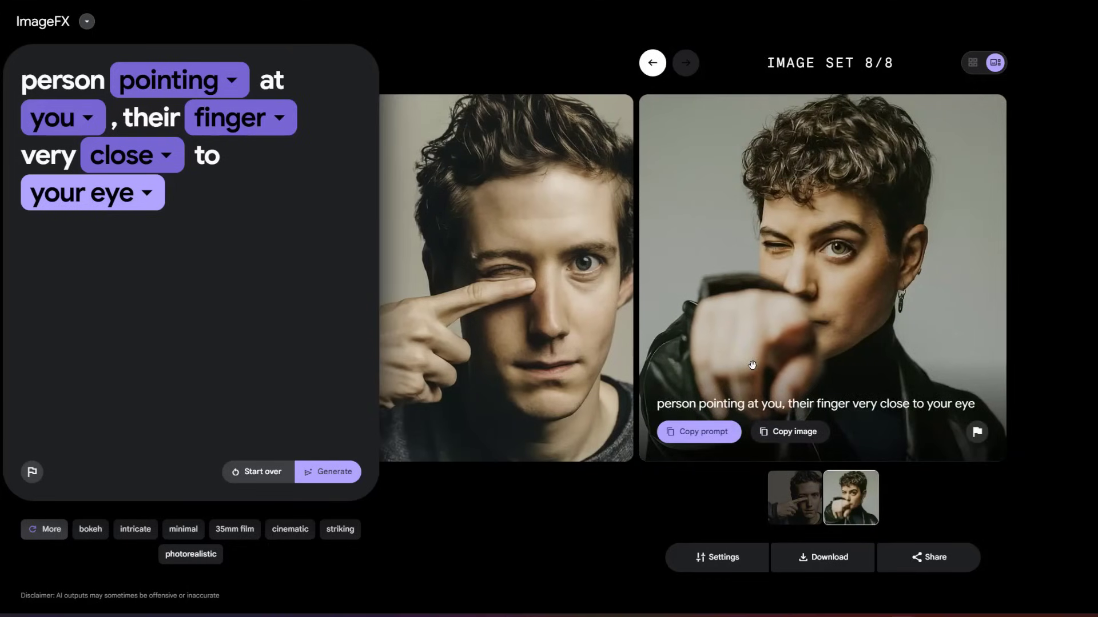
# Step: Extend the pointing prompt with ", finger is detailed, the person is blurry" and generate a new set
pyautogui.write(', finger is de')
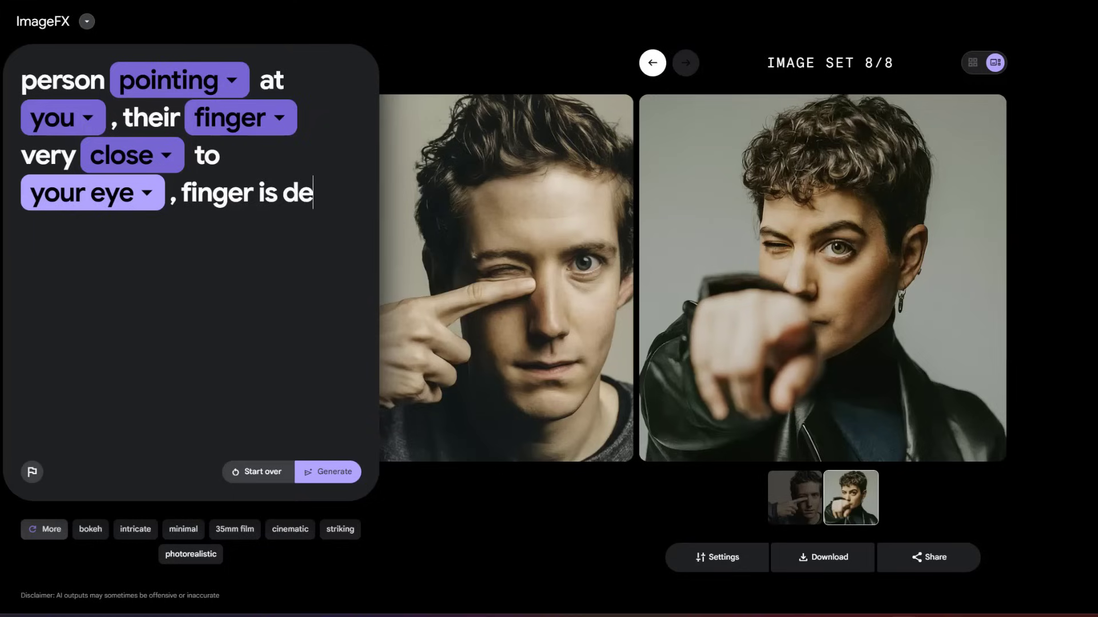
pyautogui.write('tailed, the person i')
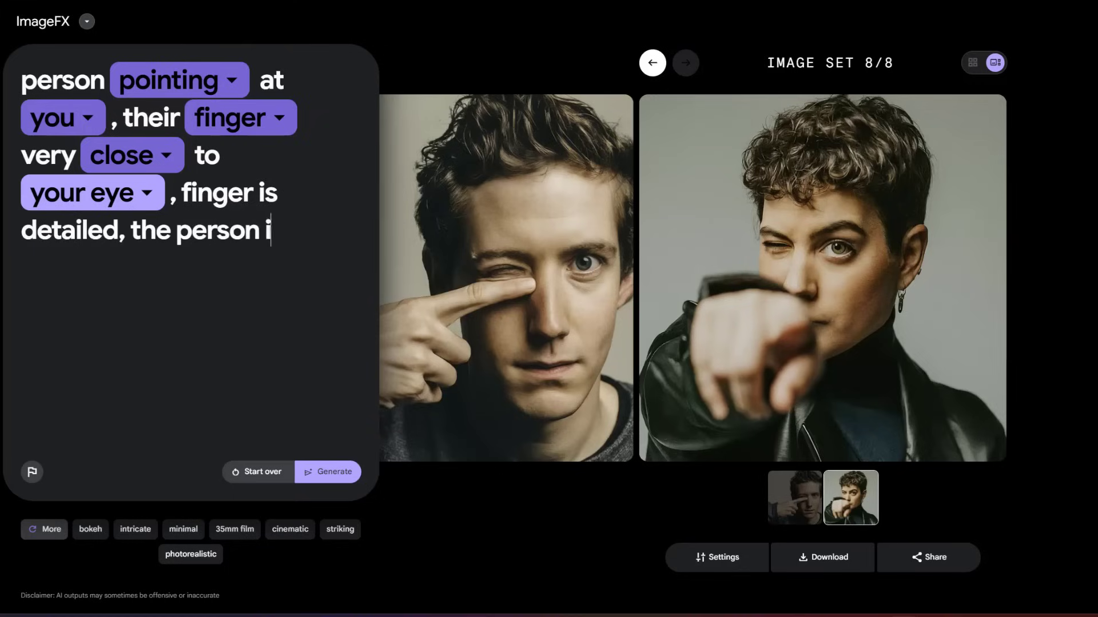
pyautogui.write('s blurry')
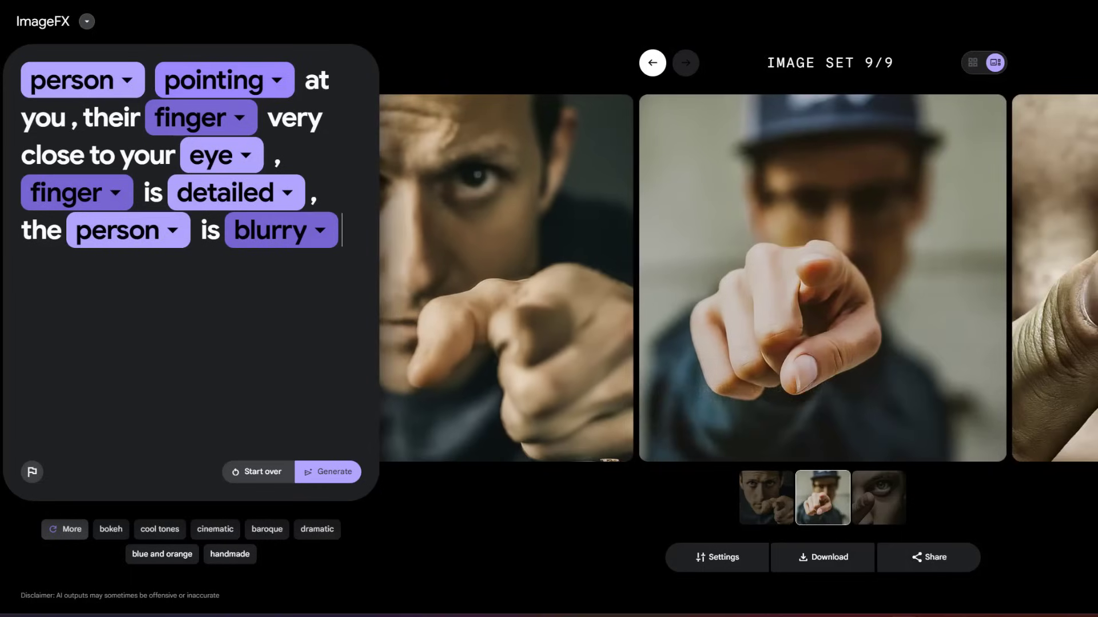
# Step: Look through all three detailed-finger images, examining the hands and the blurred person behind them
pyautogui.click(1093, 384)
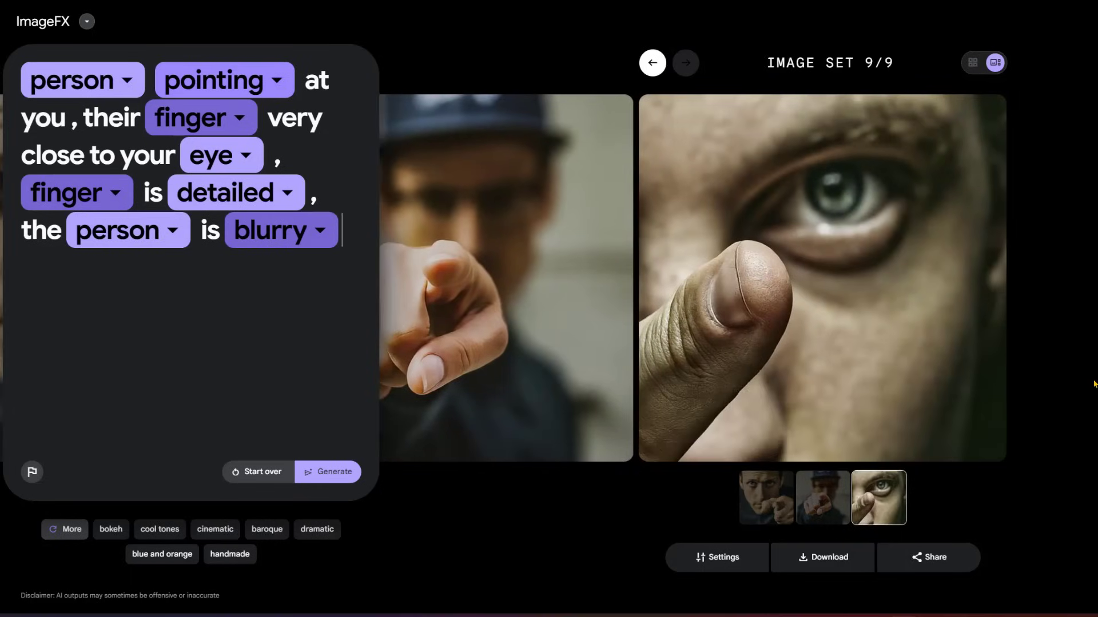
pyautogui.hscroll(-5, 1062, 346)
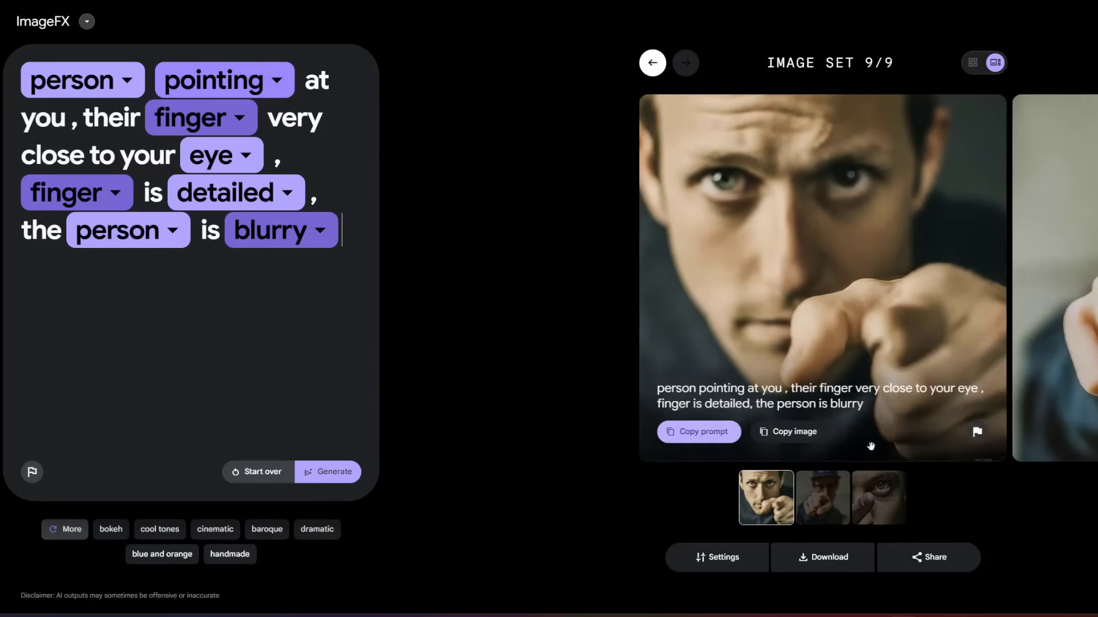
pyautogui.hscroll(2, 795, 245)
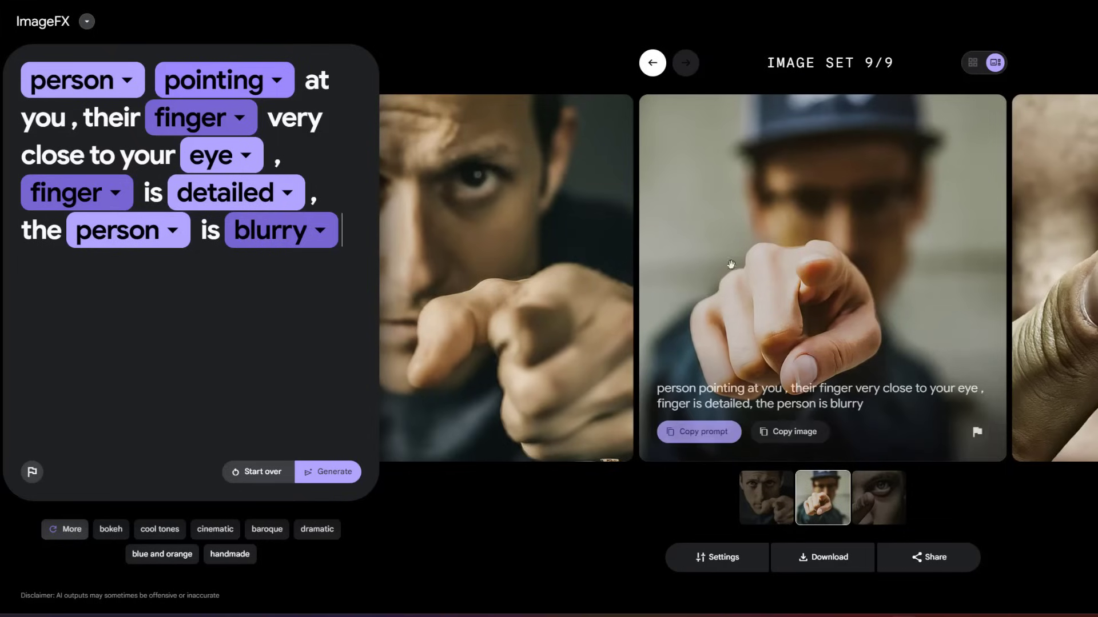
pyautogui.hscroll(2, 801, 263)
pyautogui.hscroll(-2, 519, 263)
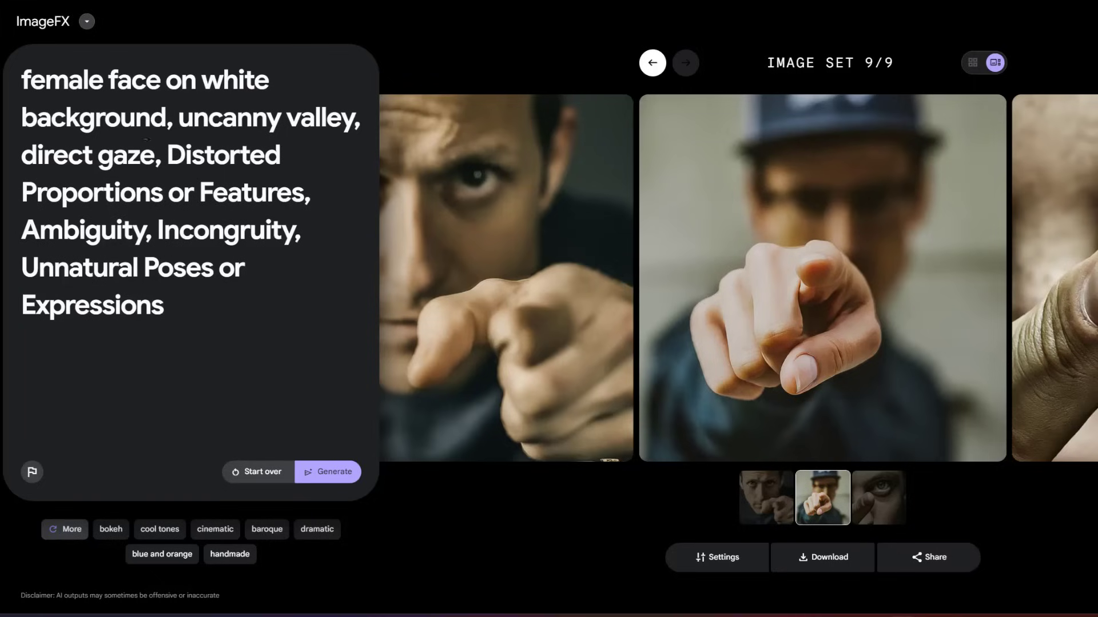
# Step: Try to generate the uncanny valley female face prompt, then retry it without ", Unnatural Poses or Expressions"
pyautogui.click(313, 468)
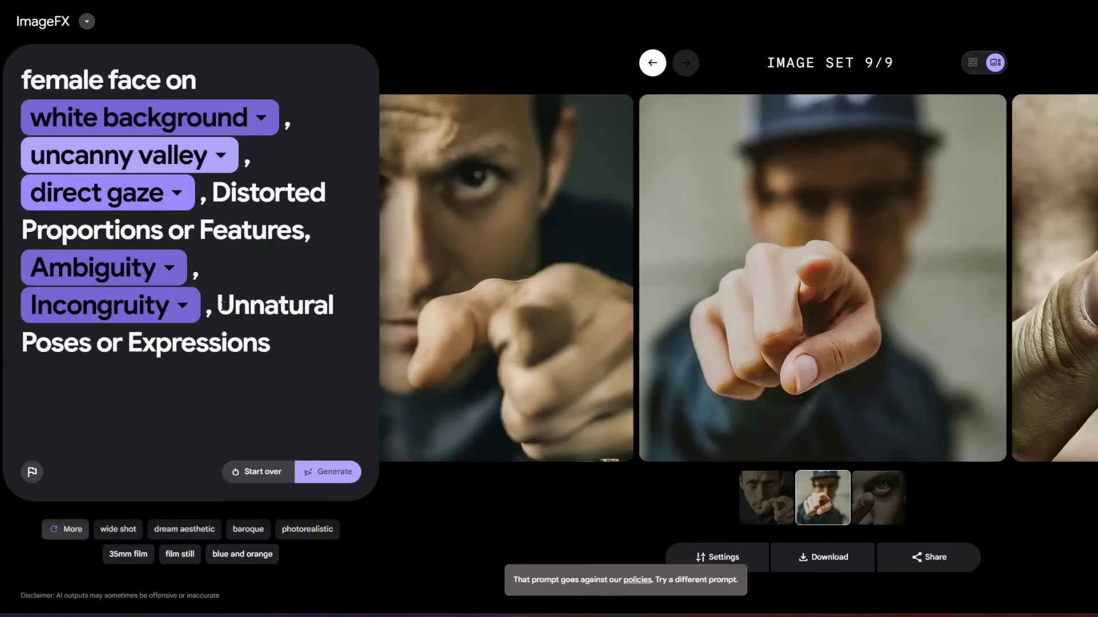
pyautogui.moveTo(275, 349); pyautogui.dragTo(206, 307)
pyautogui.press('BackSpace')
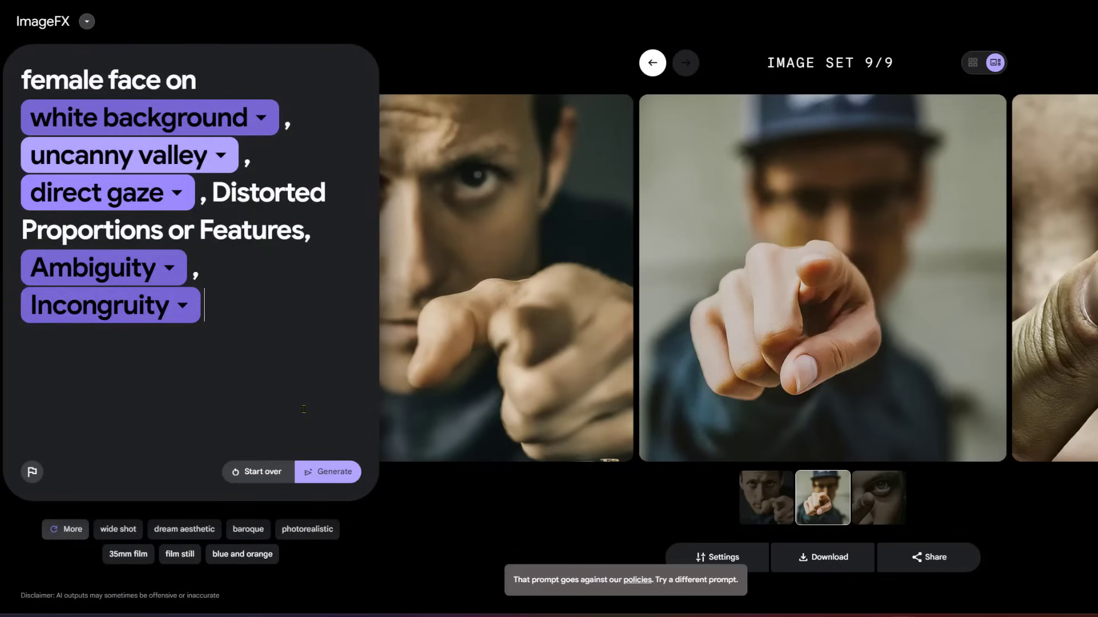
pyautogui.press('Return')
# Step: Replace "female face on white background ," with "person ," at the start of the uncanny valley prompt
pyautogui.moveTo(298, 123); pyautogui.dragTo(11, 69)
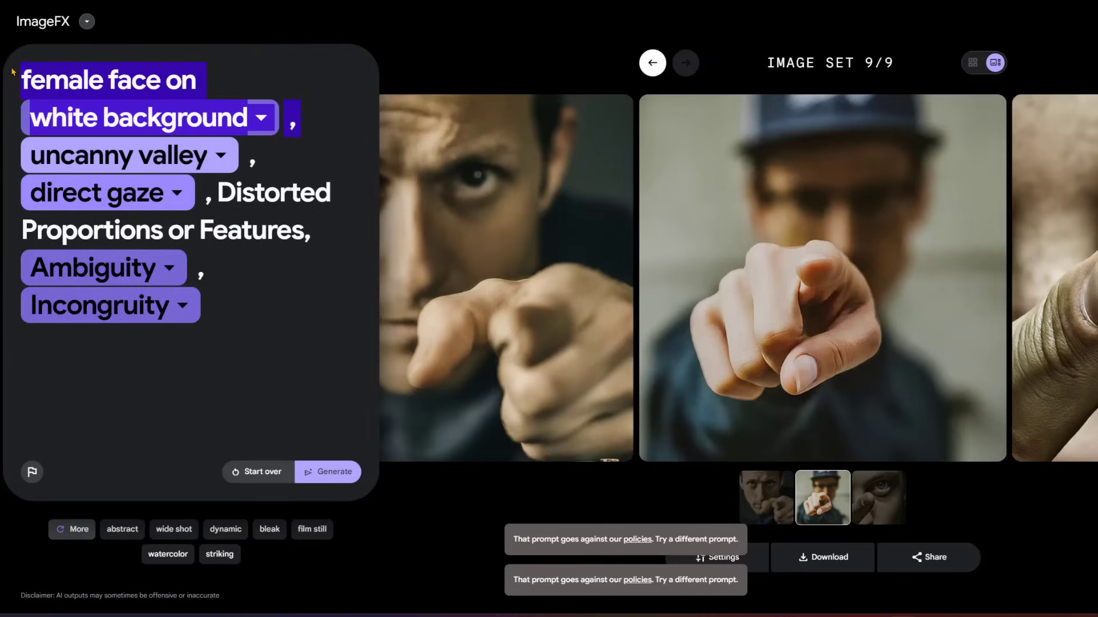
pyautogui.write('person ,')
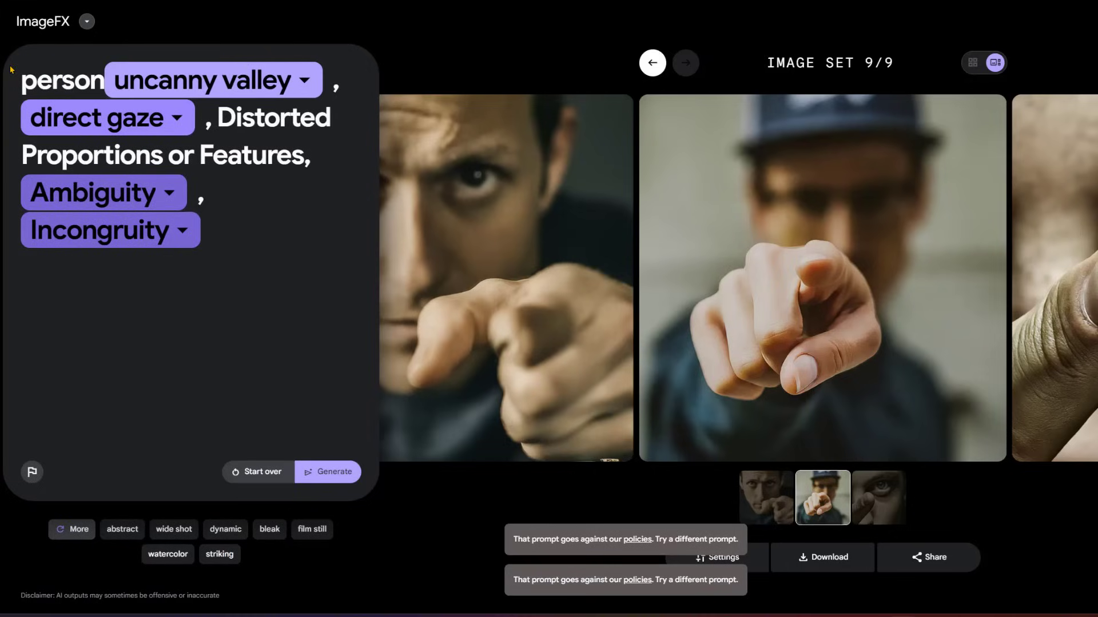
pyautogui.click(236, 257)
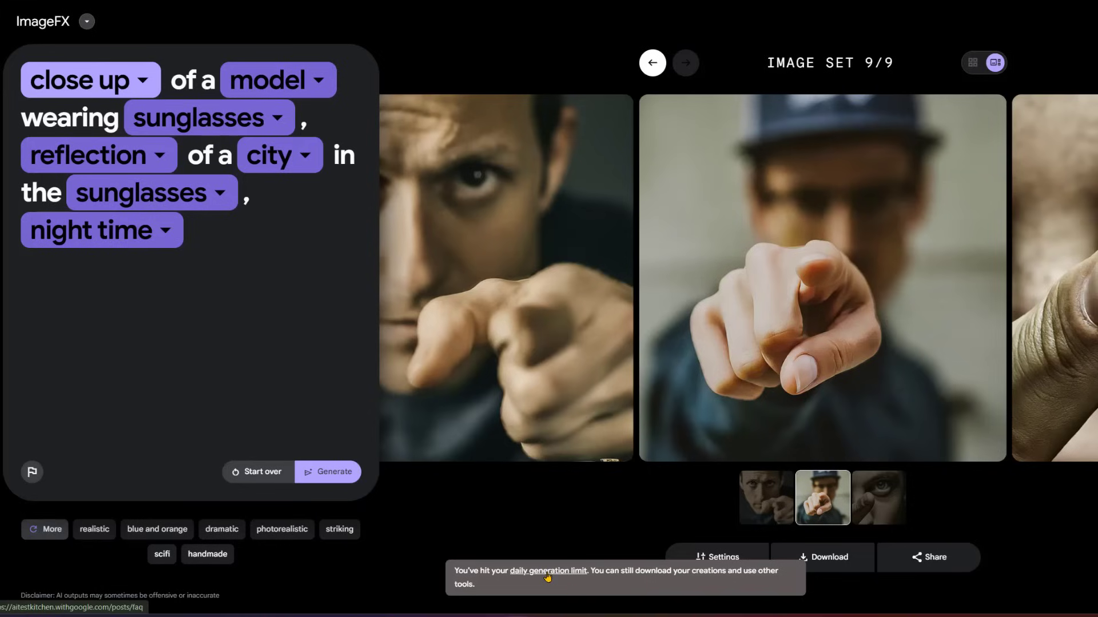
# Step: Open the help link about the daily generation limit, then return to the generator and go back one image set
pyautogui.click(547, 572)
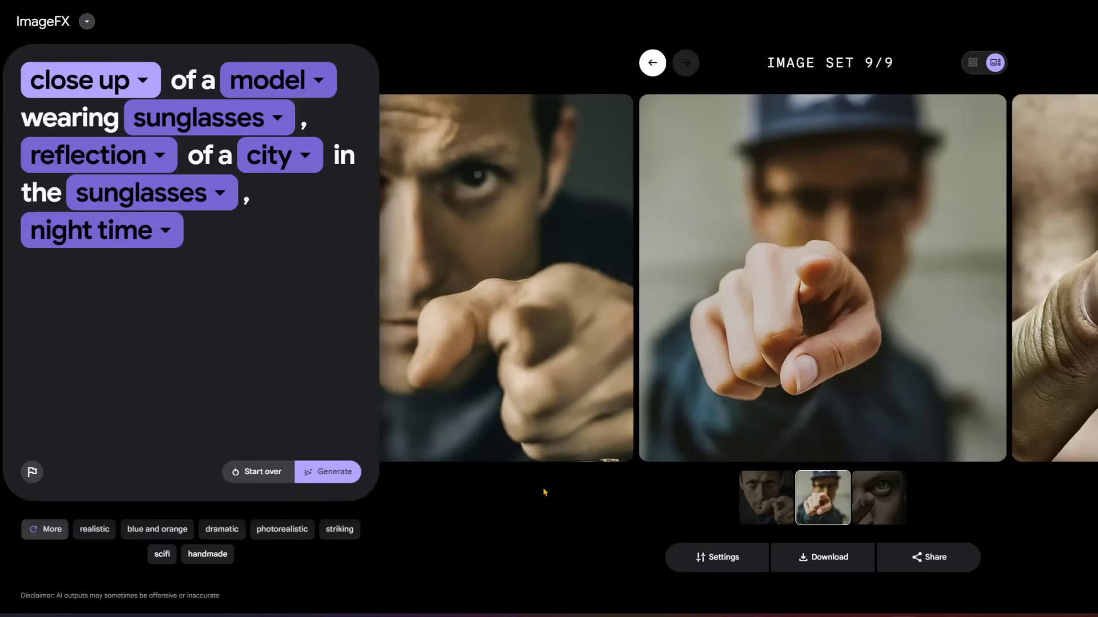
pyautogui.click(653, 63)
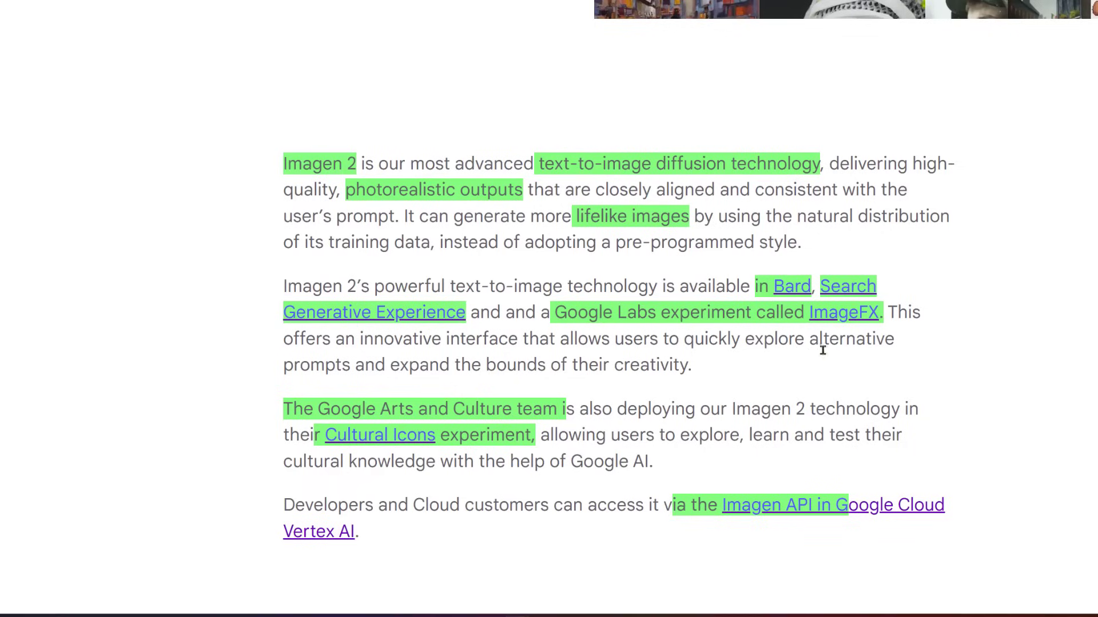
# Step: Open the Cultural Icons experiment from the Imagen 2 page, launch it and select the origami crane in the science set
pyautogui.click(682, 162)
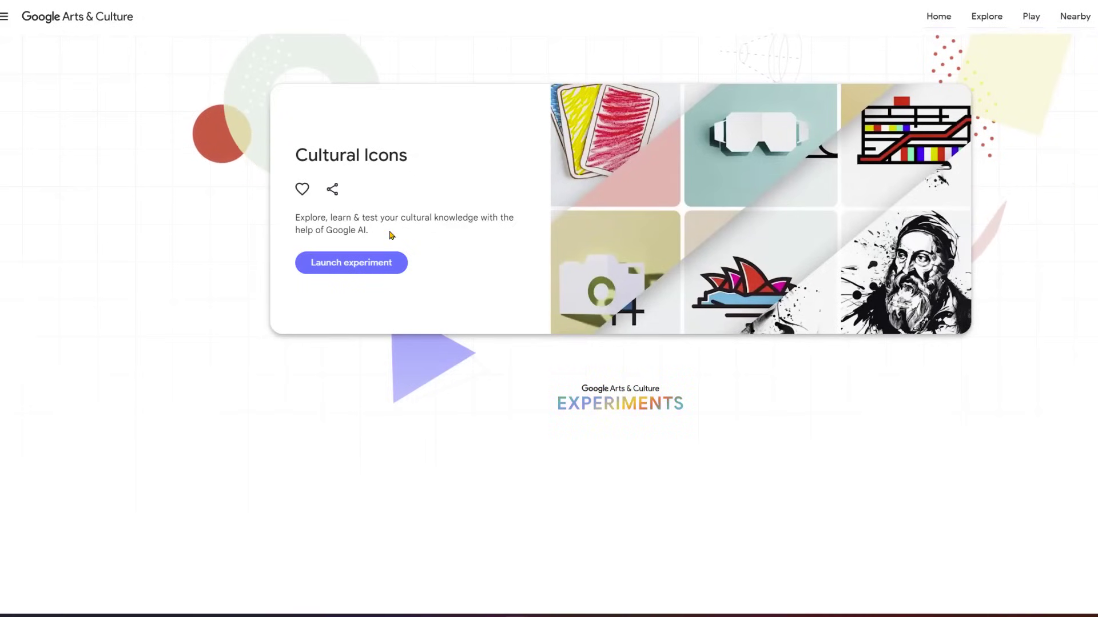
pyautogui.click(362, 262)
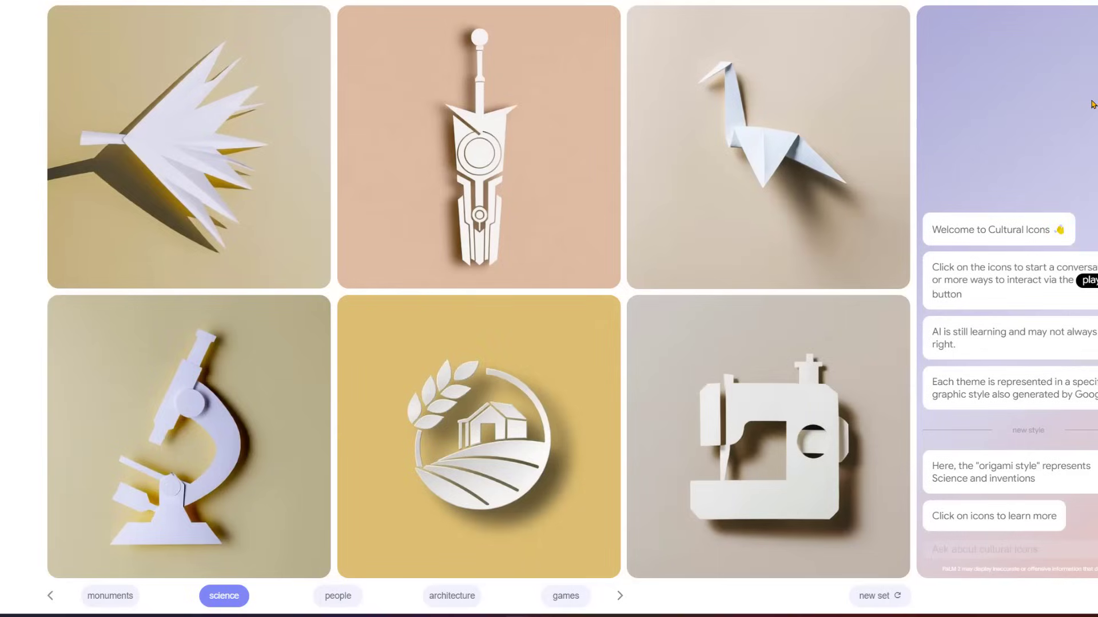
pyautogui.click(750, 213)
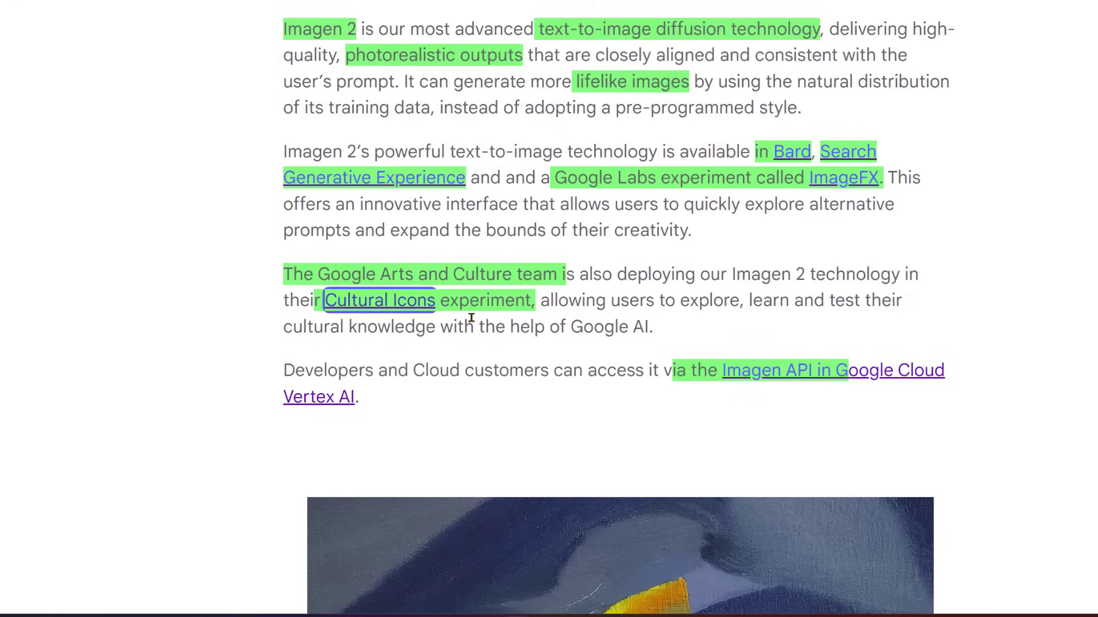
# Step: Return to the Imagen 2 page and open the linked Google Cloud Vertex AI article
pyautogui.scroll(-2, 472, 318)
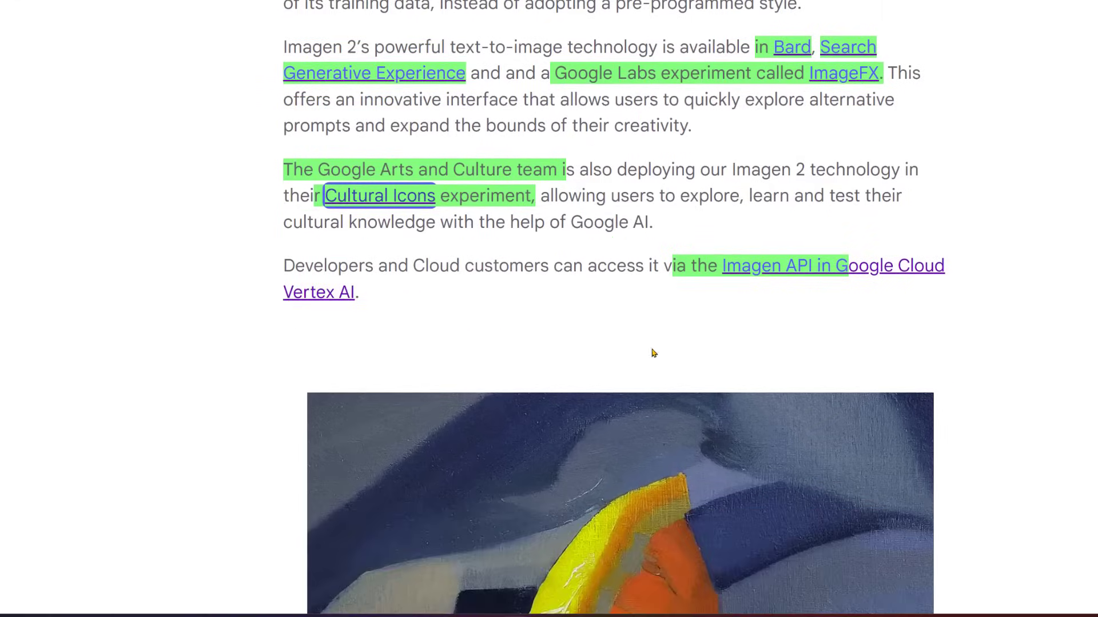
pyautogui.moveTo(833, 265)
pyautogui.click(902, 267)
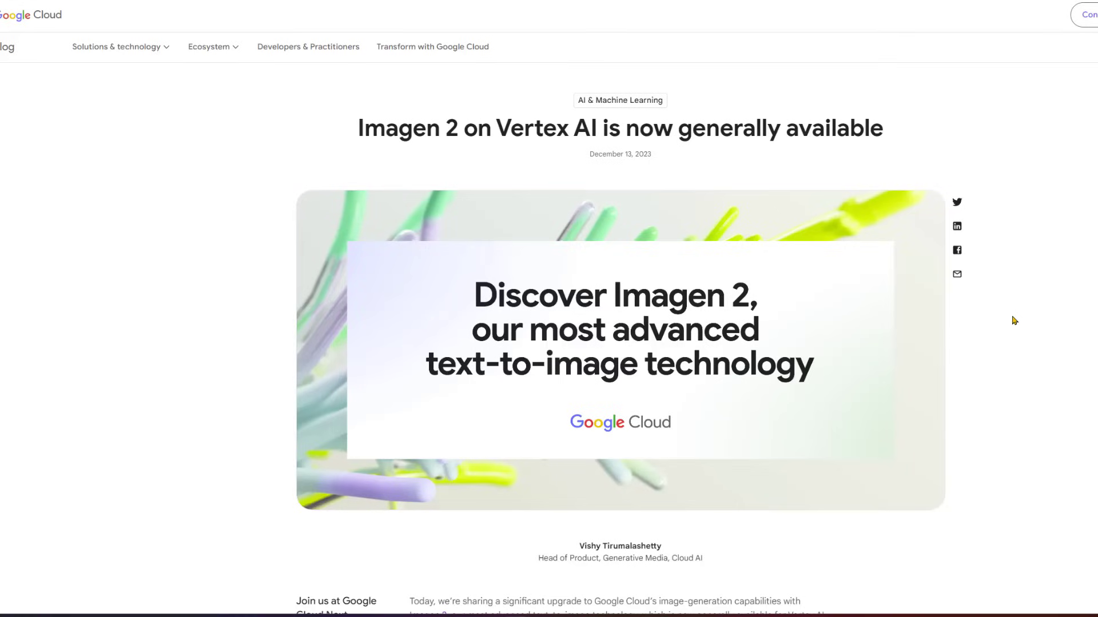
# Step: Examine the article's list of Imagen 2 features on Vertex AI, including high-quality generation, multilingual text rendering and logo generation
pyautogui.hotkey('ctrl', '+')
pyautogui.scroll(-10, 275, 264)
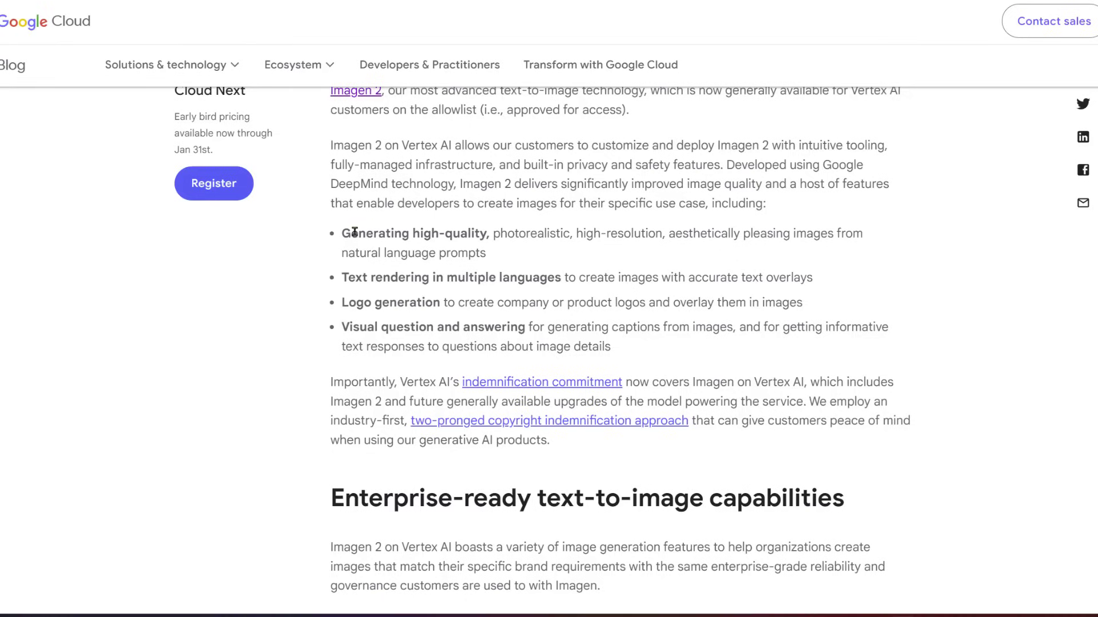
pyautogui.moveTo(355, 232); pyautogui.dragTo(476, 235)
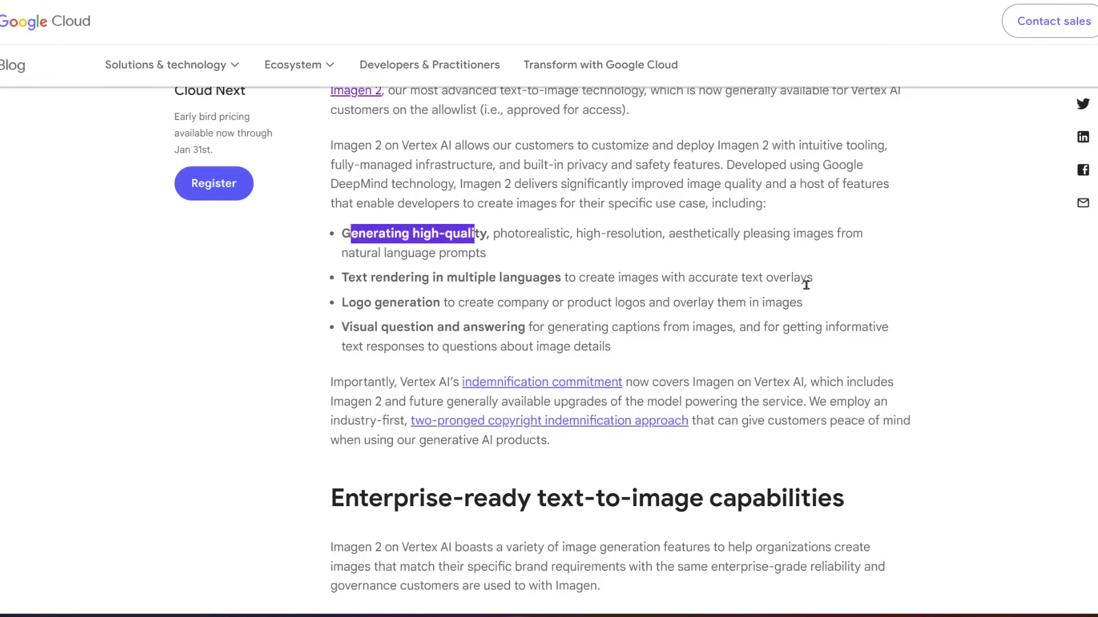
pyautogui.click(968, 261)
pyautogui.scroll(-1, 968, 260)
pyautogui.moveTo(361, 285); pyautogui.dragTo(477, 287)
pyautogui.scroll(-5, 901, 290)
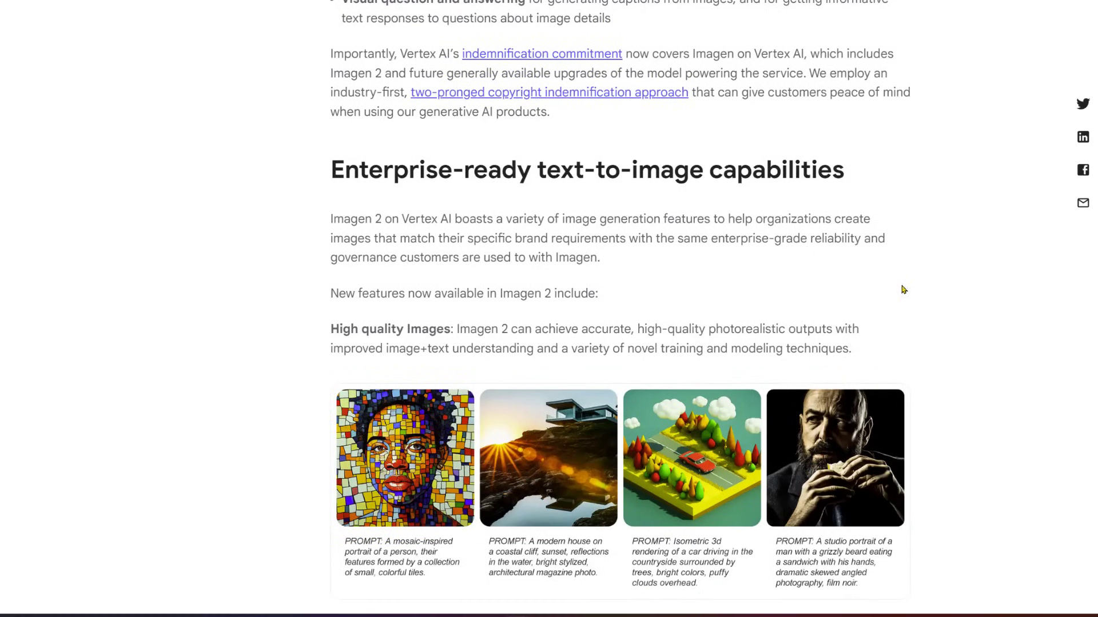
# Step: Examine the article's enterprise-ready text-to-image capabilities, its sample images with prompts, and the customer examples
pyautogui.moveTo(332, 169); pyautogui.dragTo(926, 178)
pyautogui.click(966, 216)
pyautogui.scroll(-1, 966, 262)
pyautogui.scroll(-18, 966, 262)
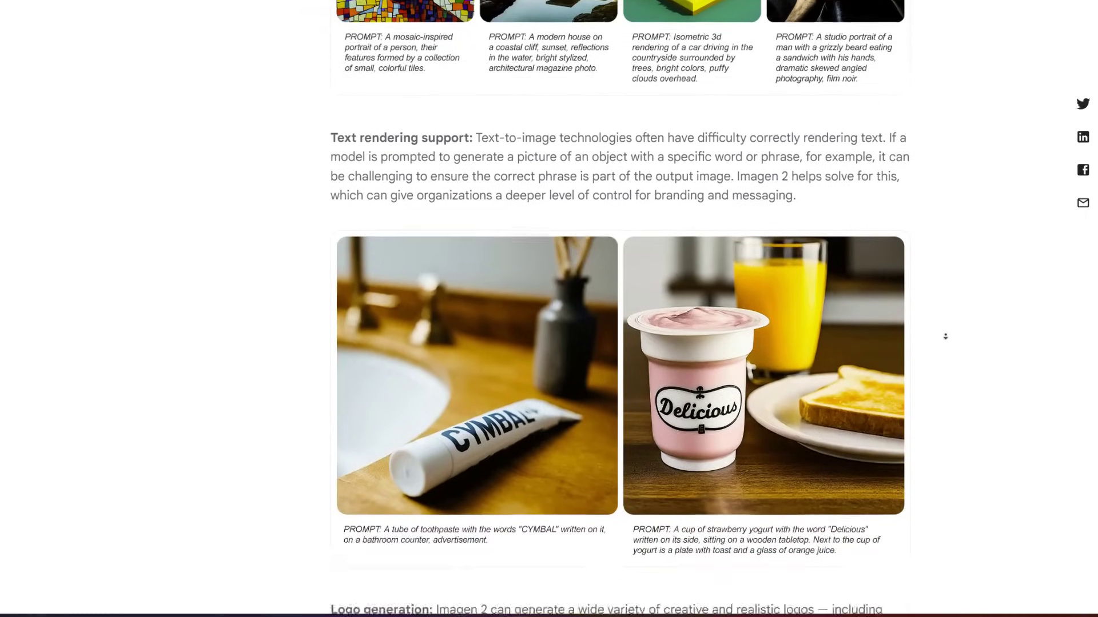
pyautogui.scroll(-20, 942, 331)
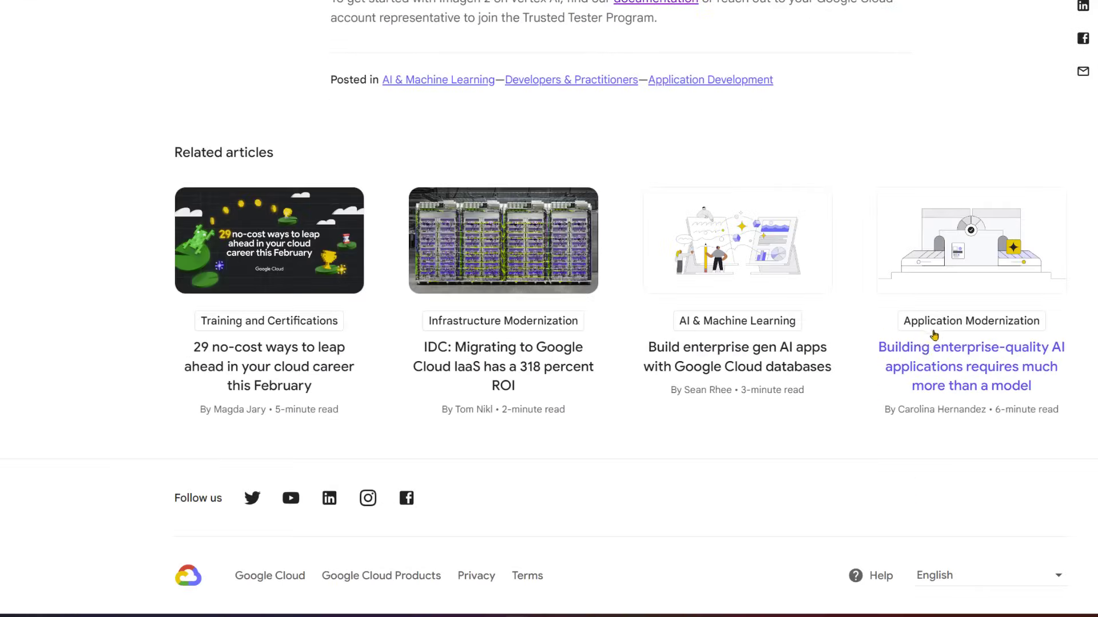
pyautogui.scroll(15, 928, 410)
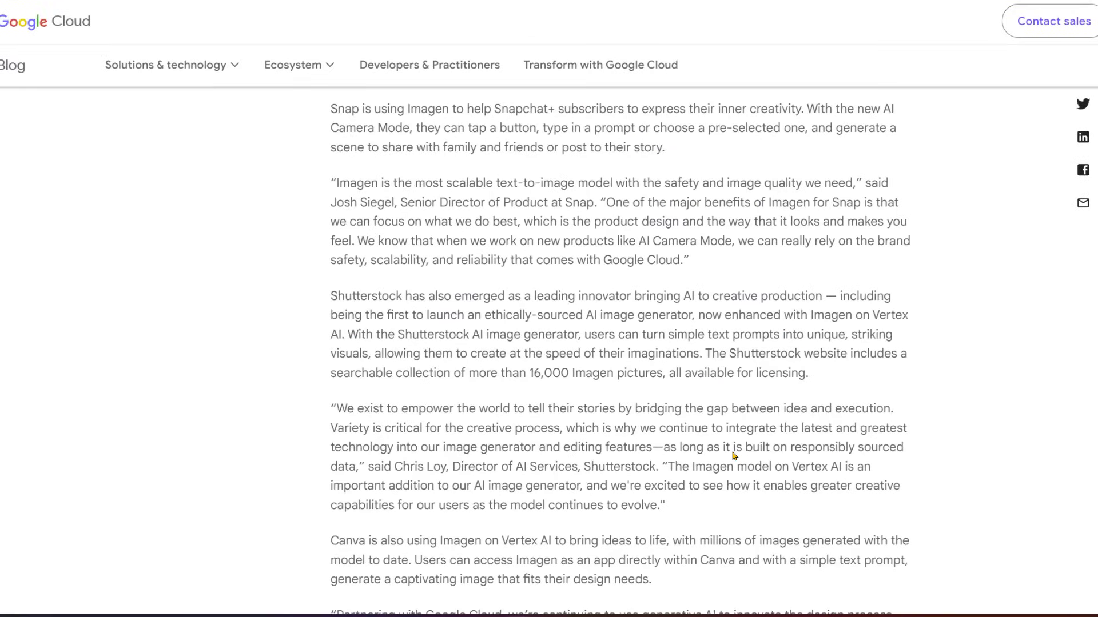
pyautogui.scroll(20, 733, 456)
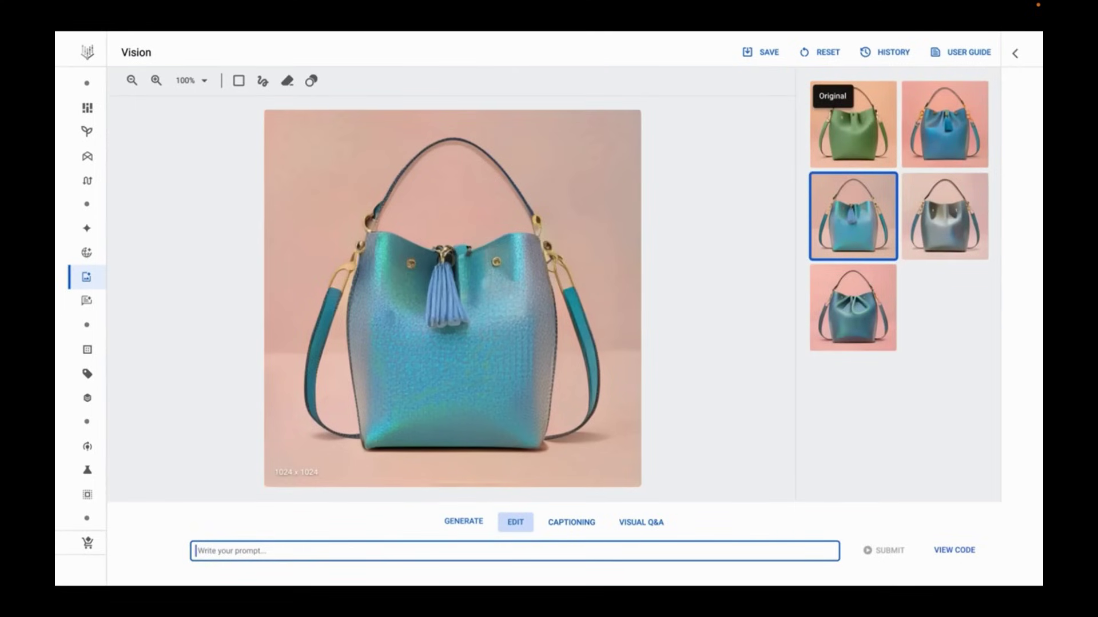
# Step: Reset the Vision workspace, open the custom subject form for fine-tuning, and browse for the new subject's Cloud Storage bucket path
pyautogui.click(819, 52)
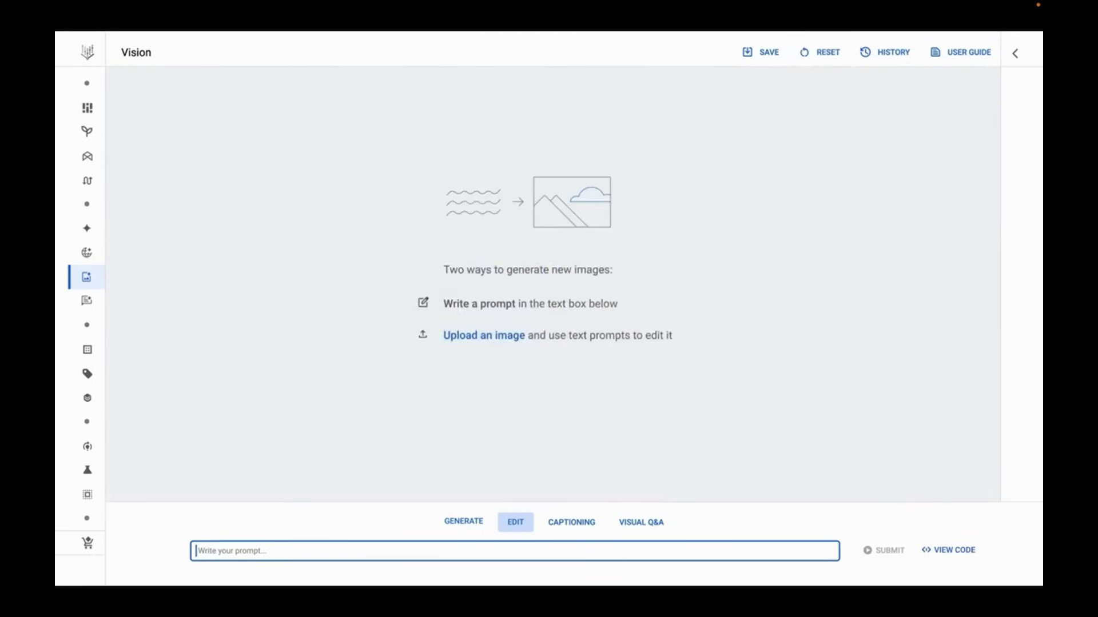
pyautogui.click(1014, 53)
pyautogui.click(916, 362)
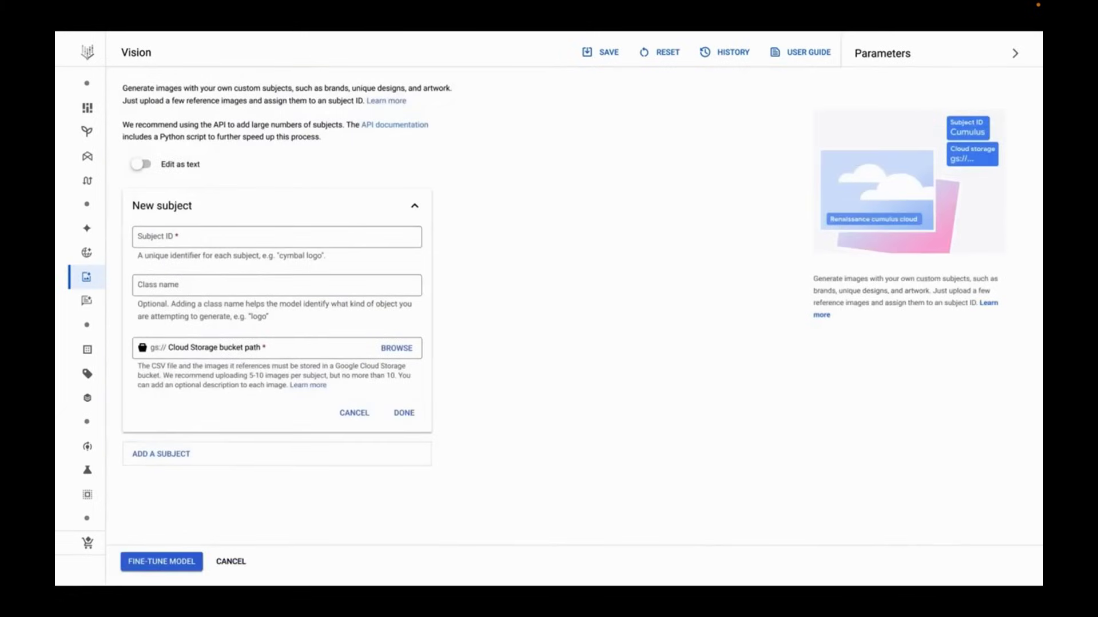
pyautogui.click(397, 347)
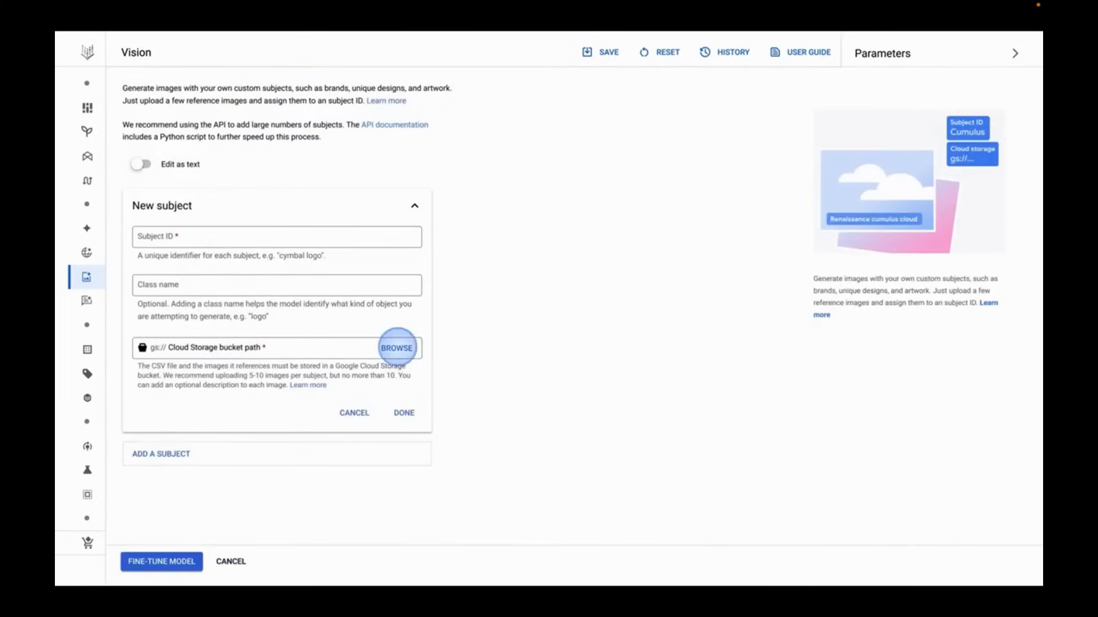